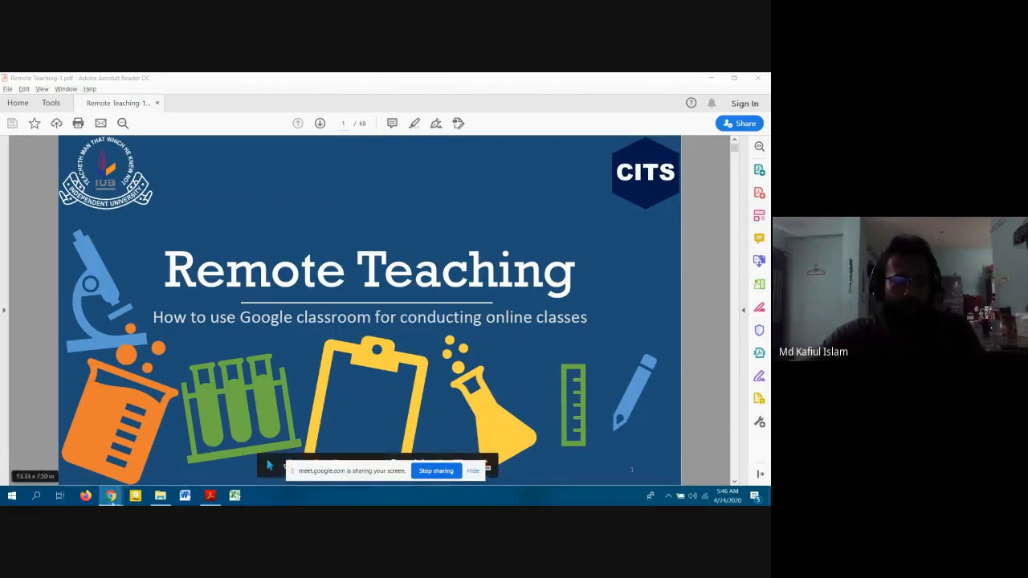
Switch from the PDF to Chrome and load classroom.google.com in a new tab.
mouse_move(110, 495)
click(66, 471)
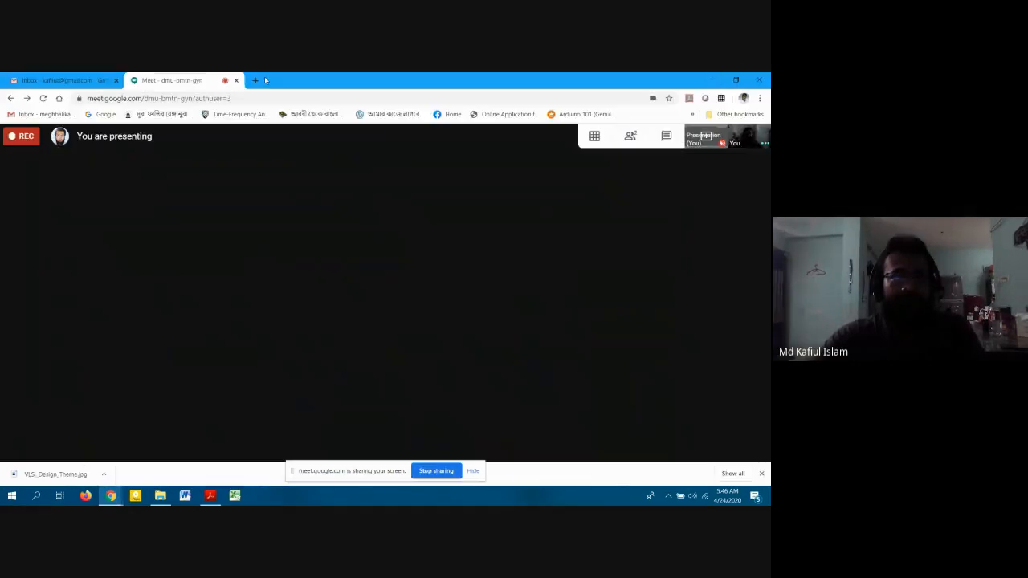
click(253, 80)
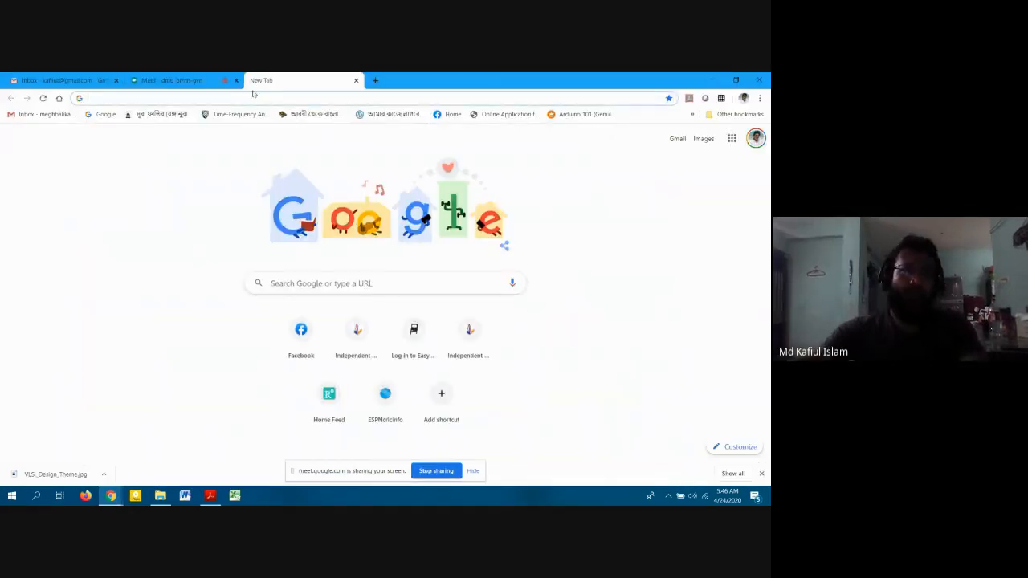
text(classroom.google.com/u/2/h)
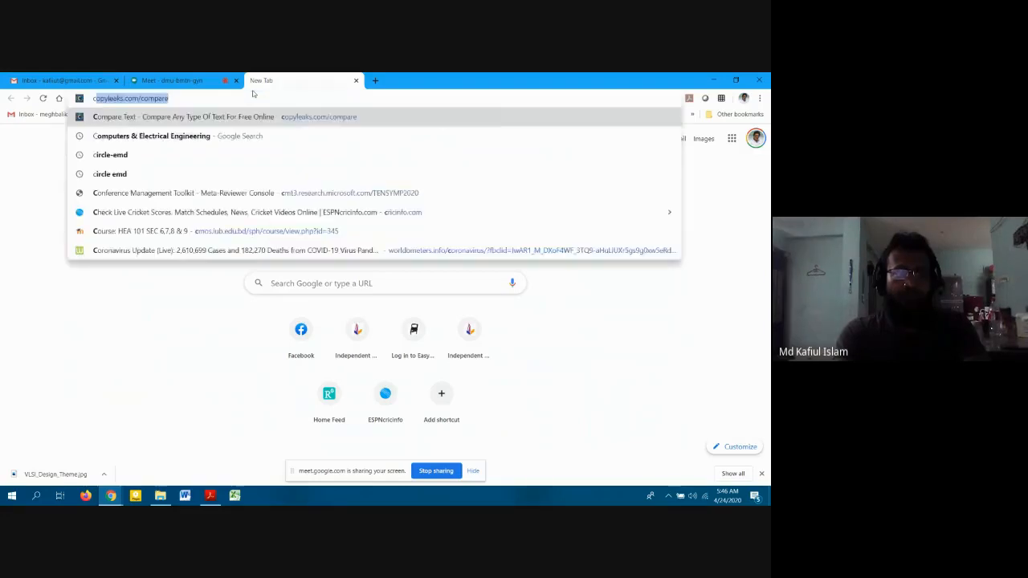
key(Right)
key(BackSpace)
key(BackSpace)
key(BackSpace)
key(BackSpace)
key(BackSpace)
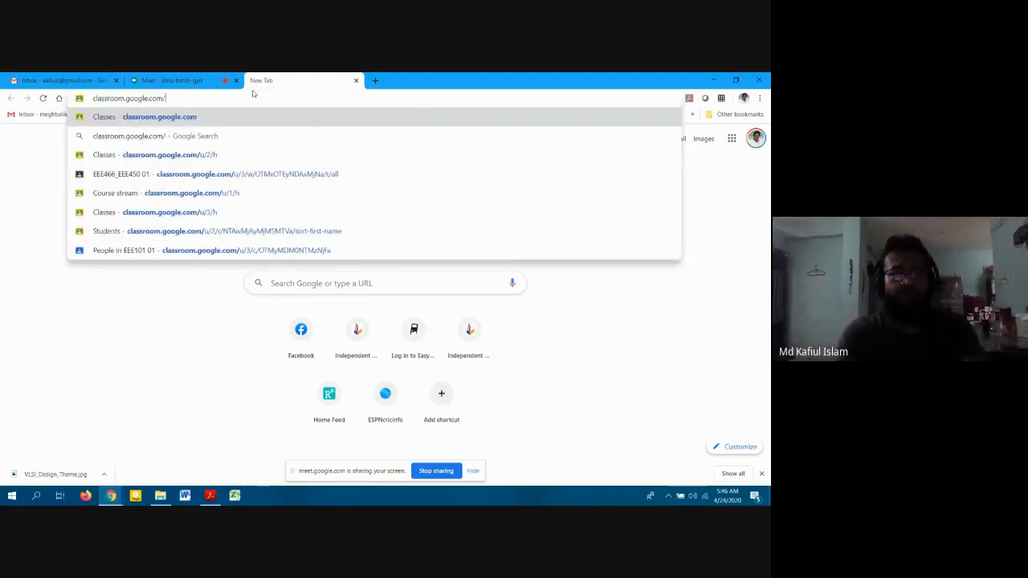
key(Return)
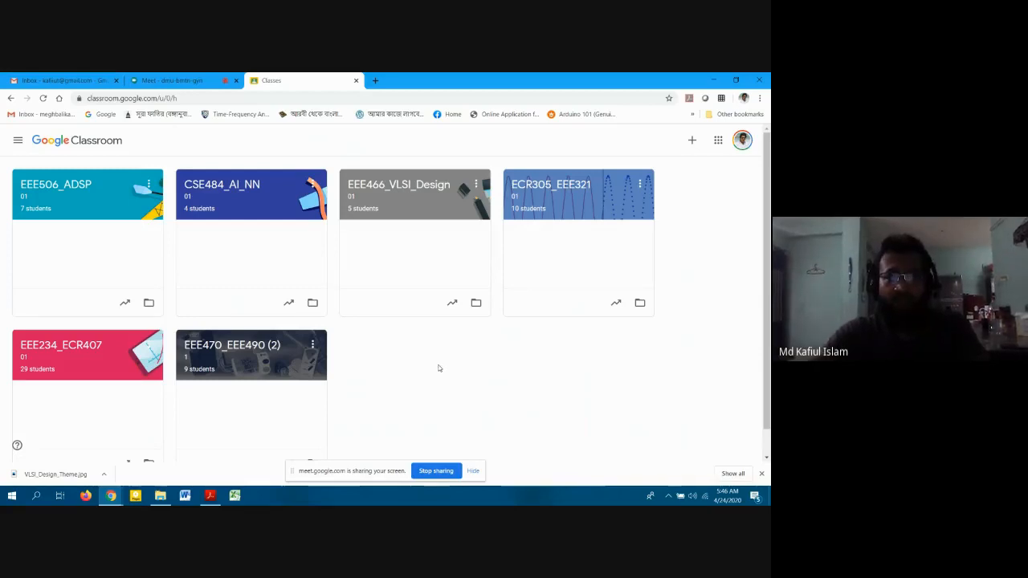
Switch Classroom to the other Google account listing EEE101, EEE466_EEE450 and ECR305_EEE321.
click(742, 140)
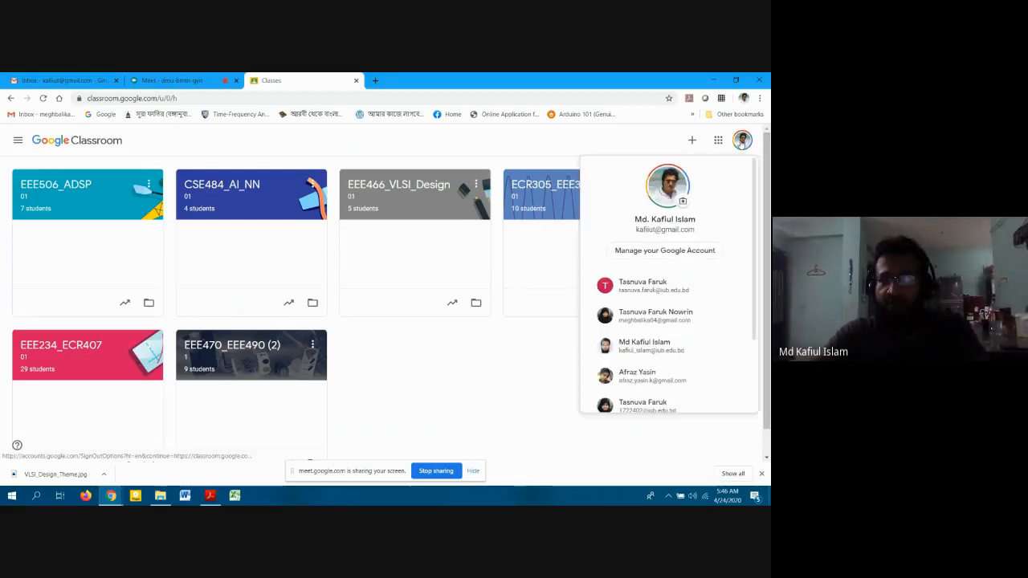
scroll(642, 297, down, 1)
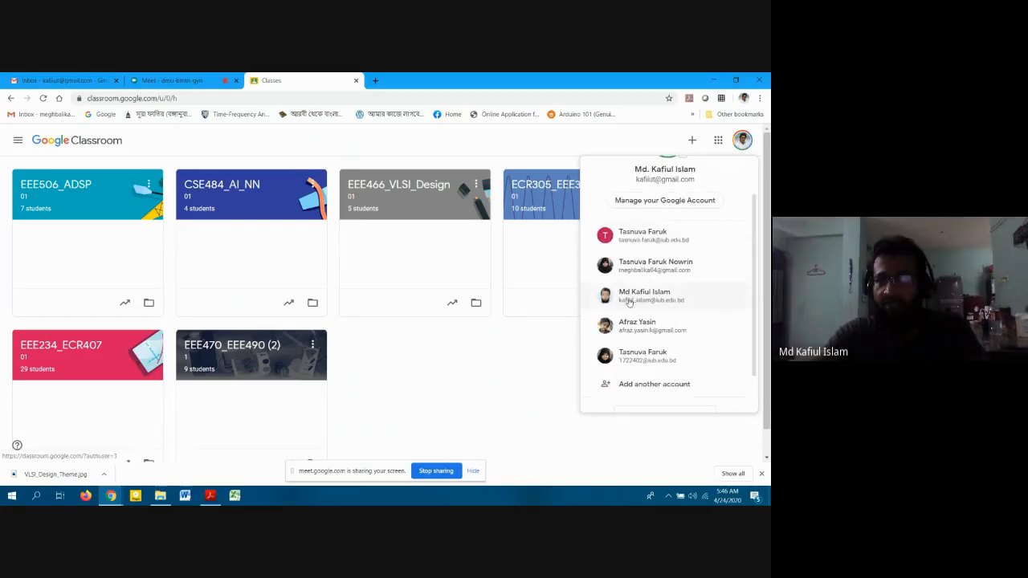
click(673, 298)
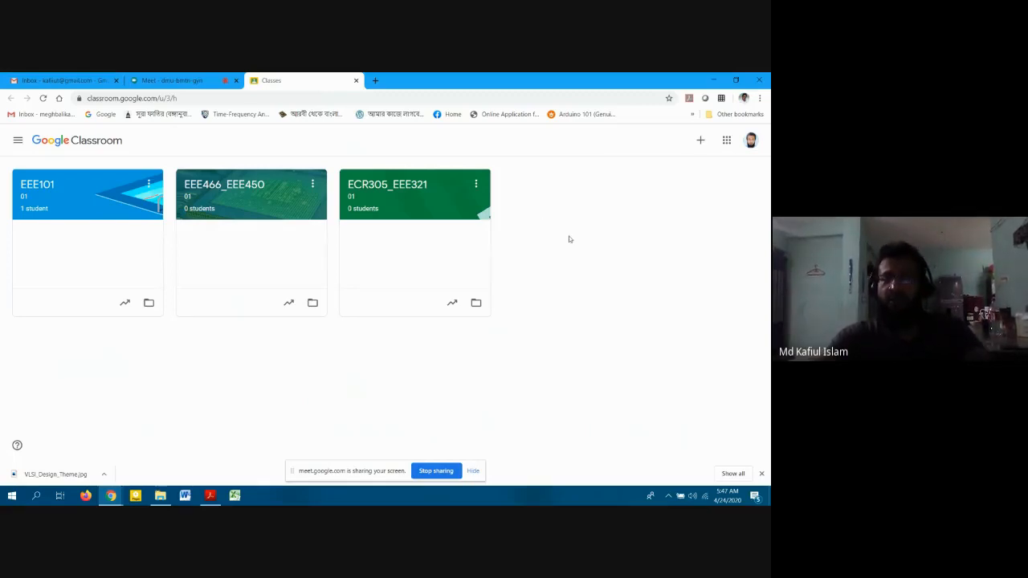
Start a new class and enter class name EEE111 and section 01.
click(699, 140)
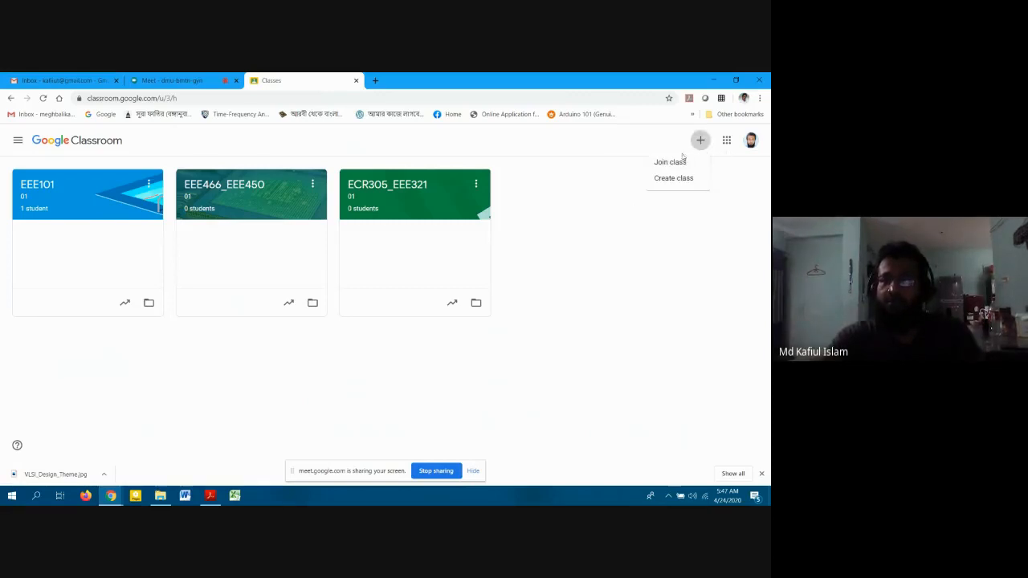
click(671, 178)
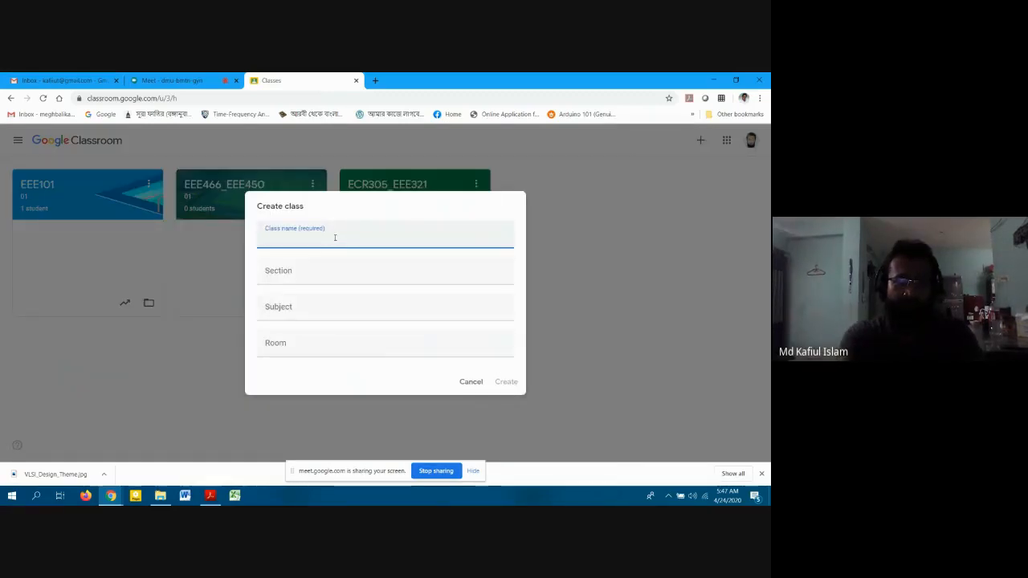
text(EEE)
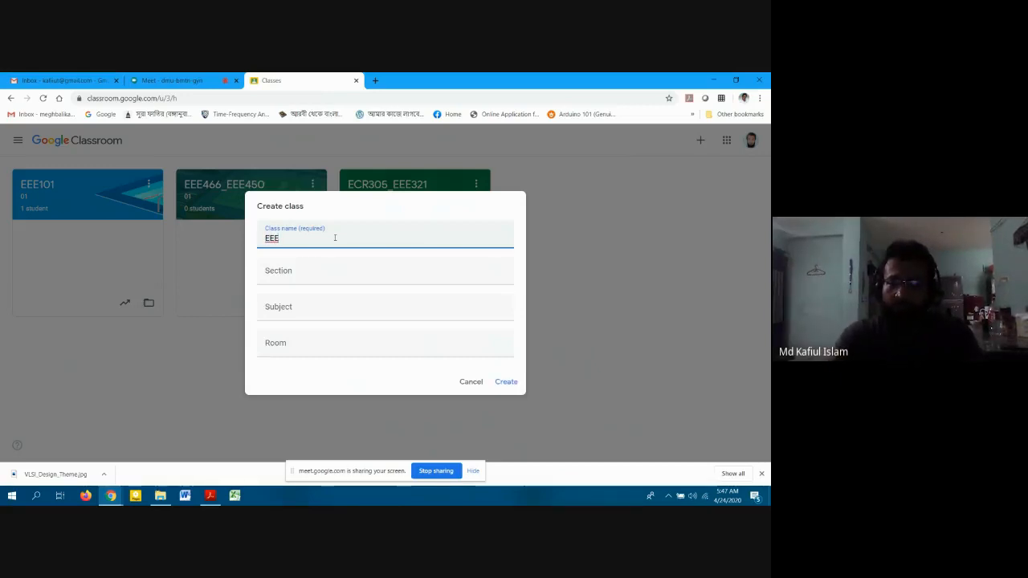
text(111)
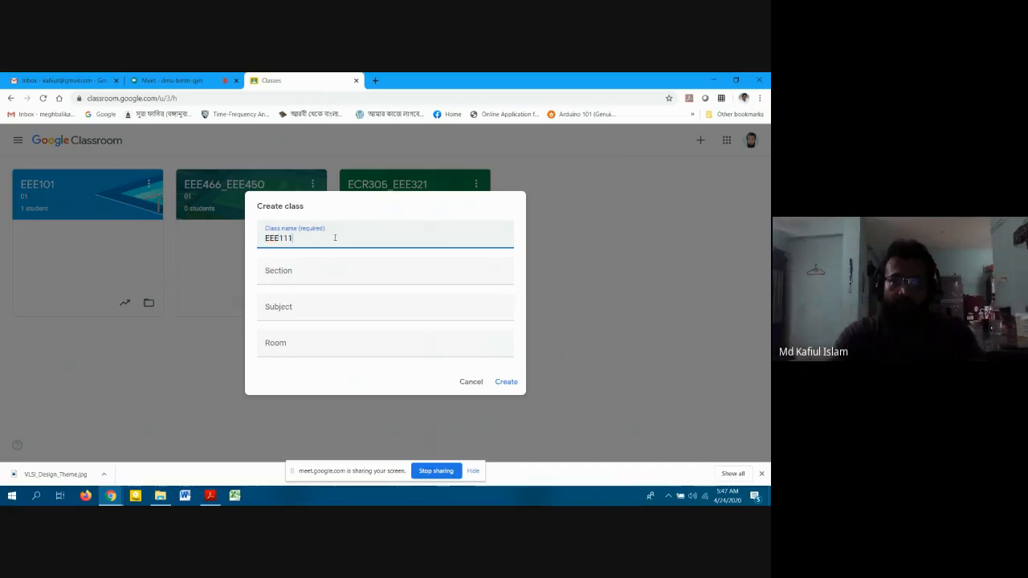
key(Tab)
text(01)
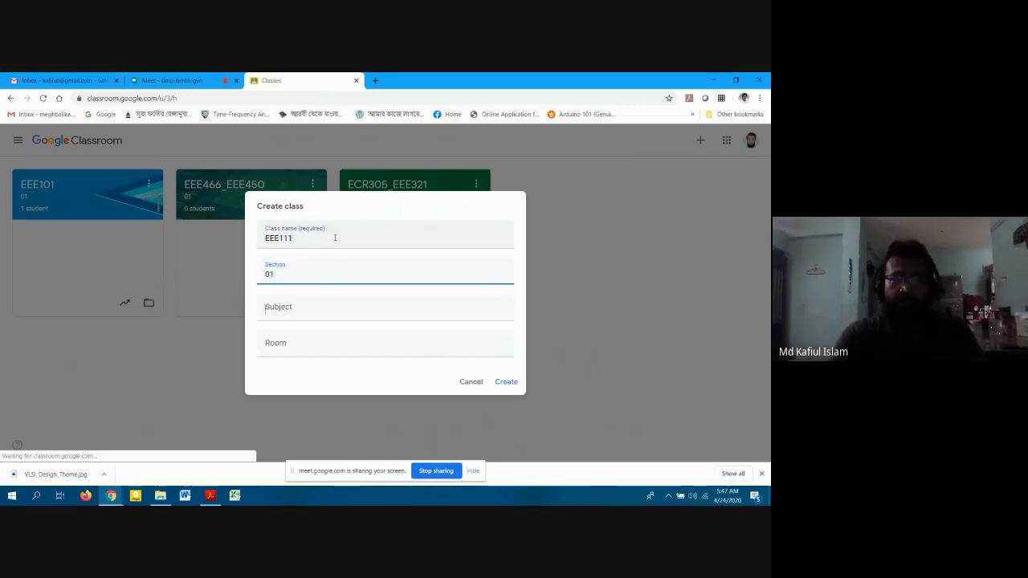
key(Tab)
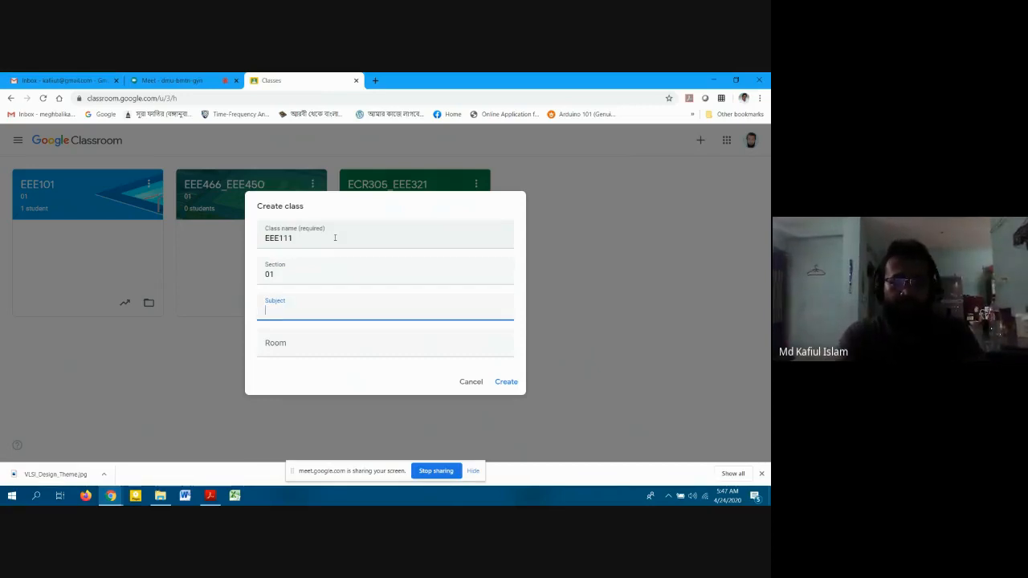
Correct the class name, then add subject Electrical Circuit-I and room 6008.
key(BackSpace)
click(335, 238)
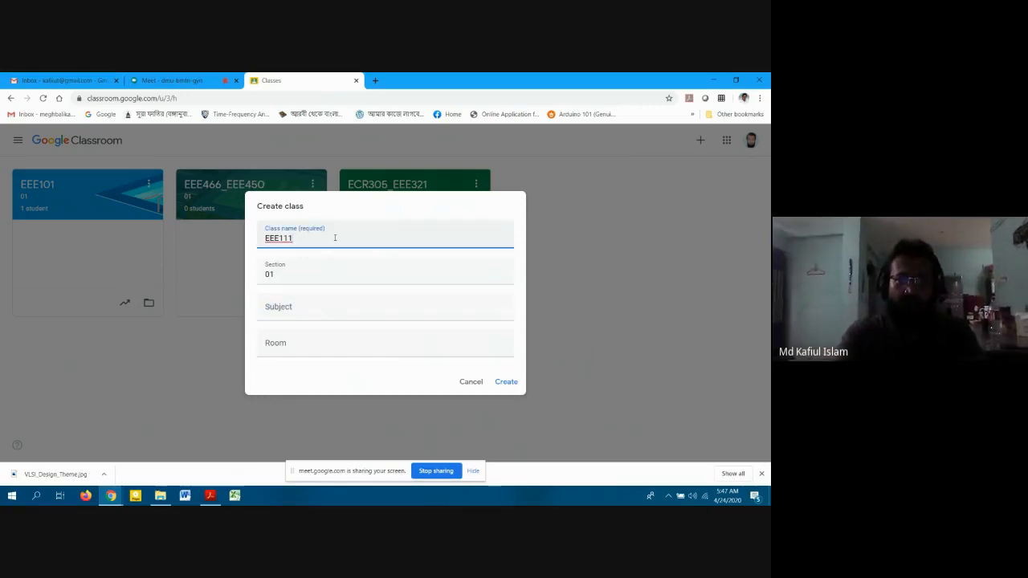
key(BackSpace)
key(BackSpace)
key(BackSpace)
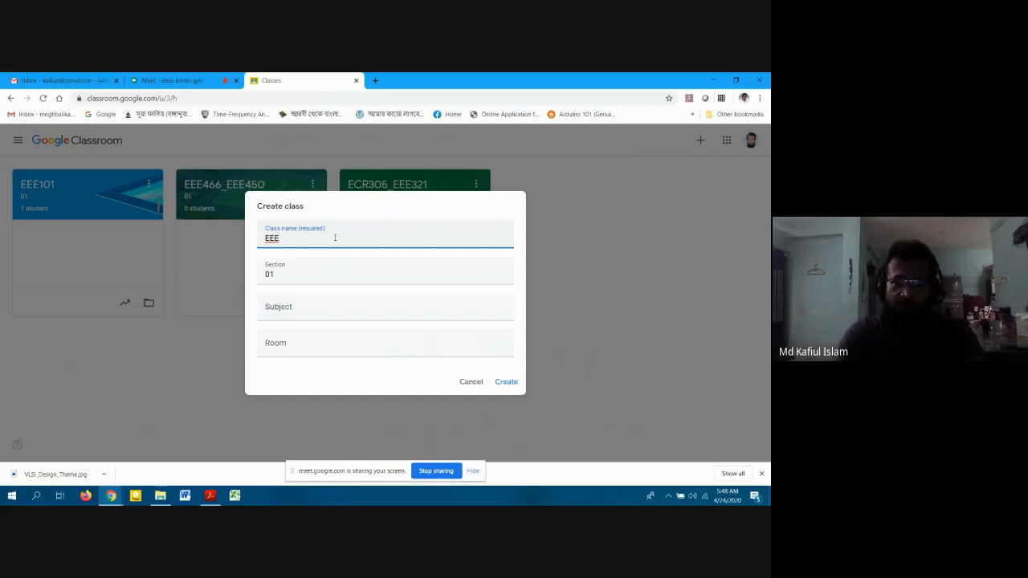
text(E)
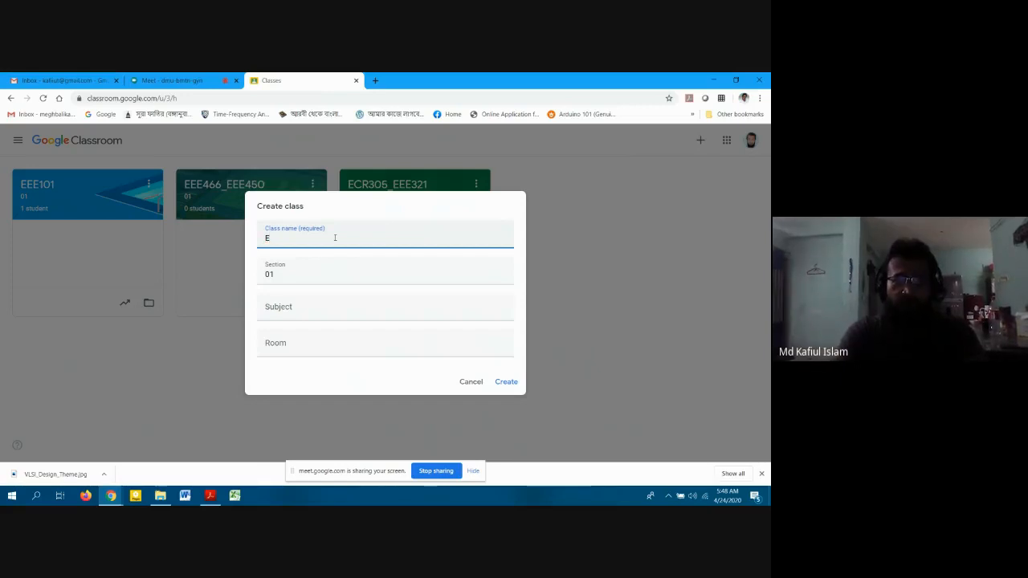
text(EEE)
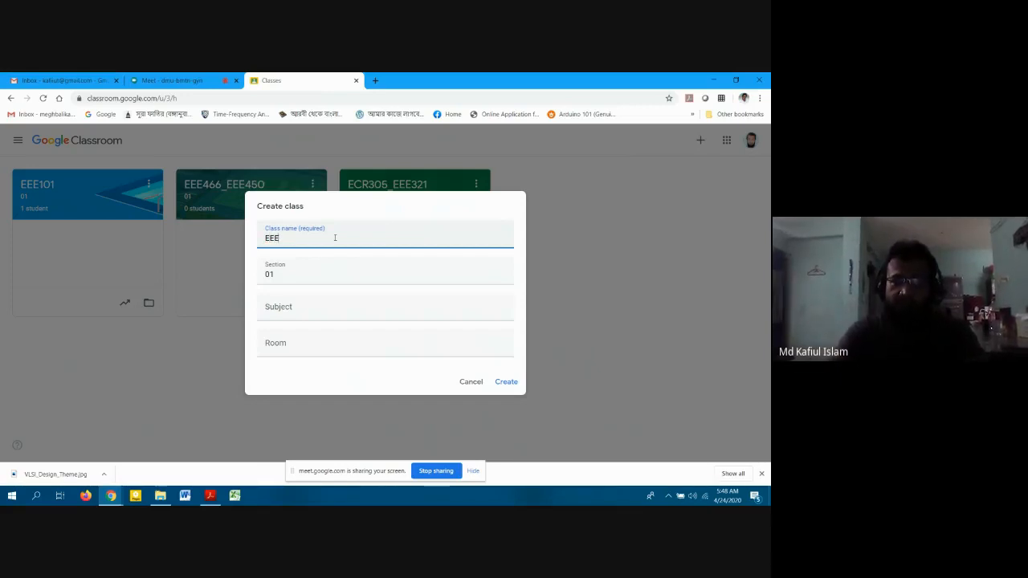
text(111)
key(Tab)
key(Tab)
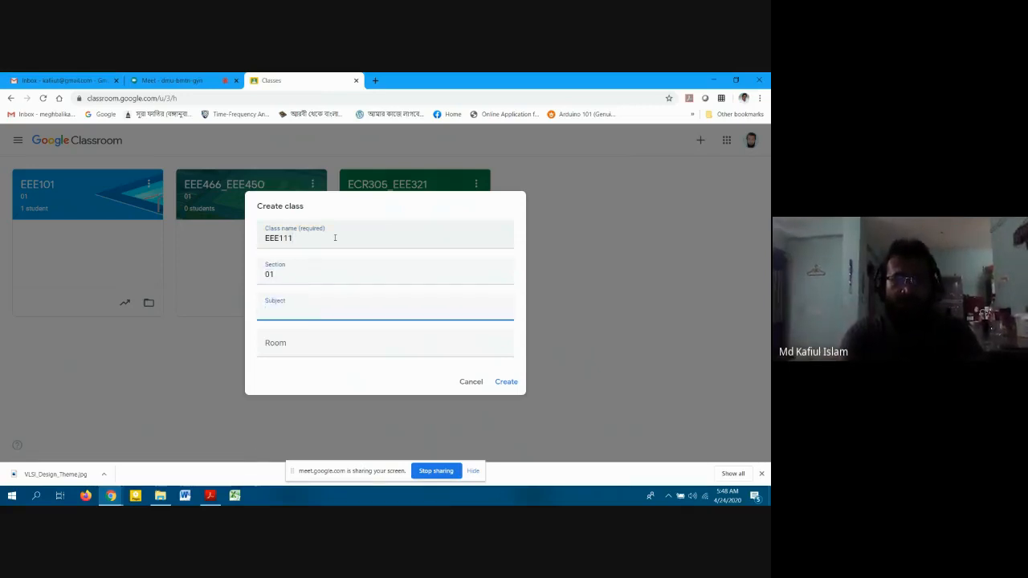
text(Electrical C)
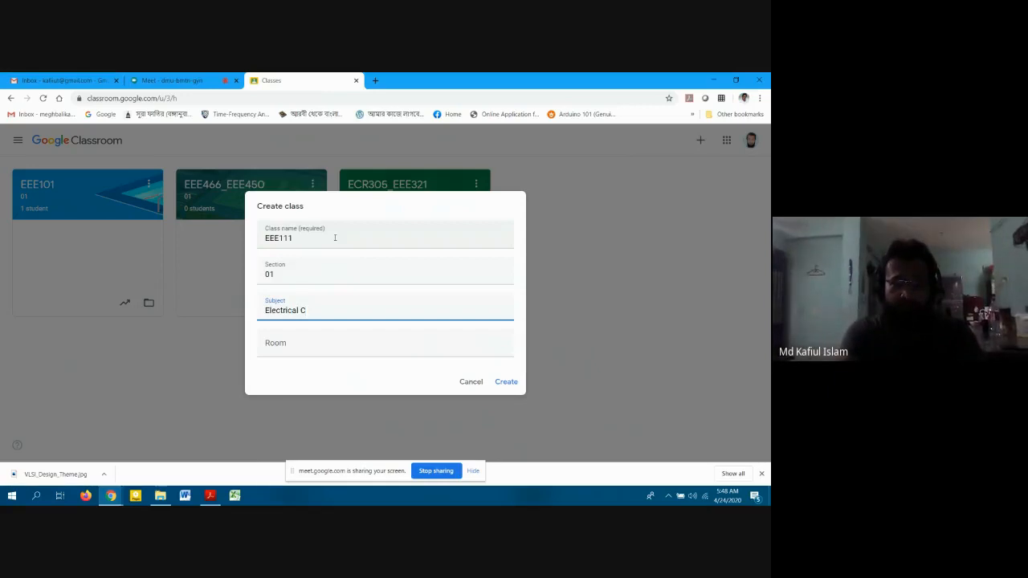
text(ircuit-)
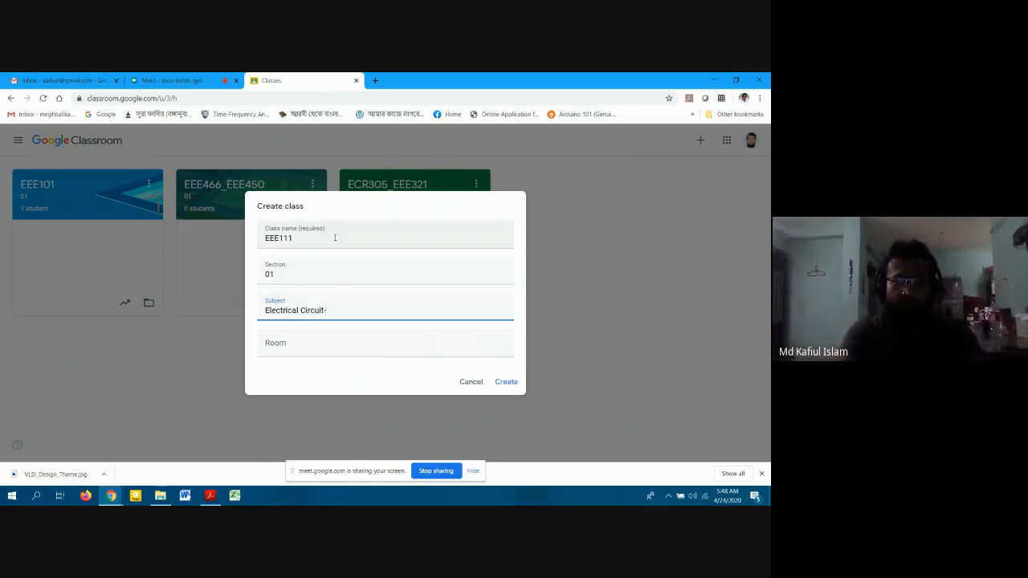
text(I)
click(312, 348)
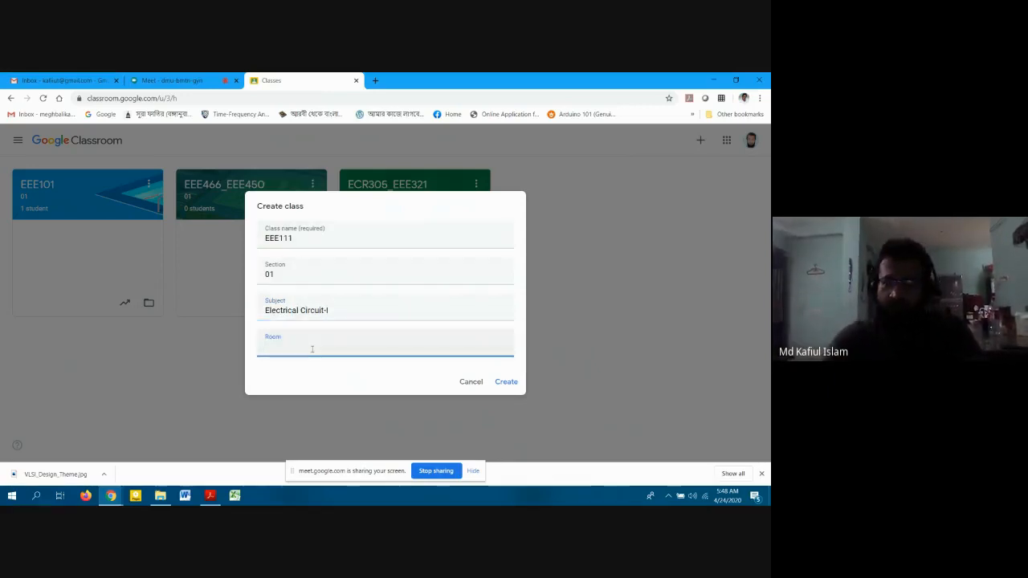
text(6008)
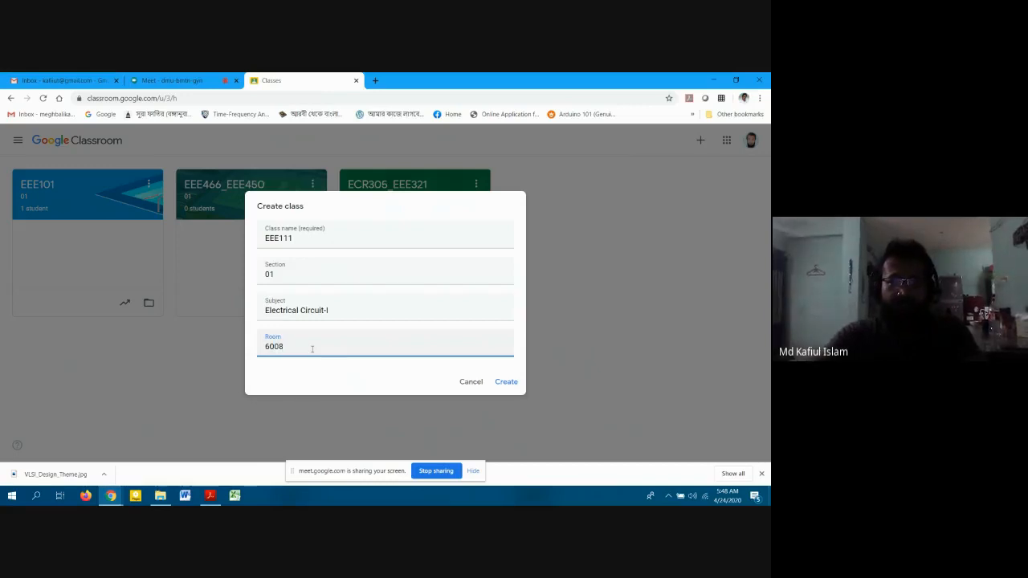
Create the EEE111 class, display its class code enlarged and select the code.
click(506, 381)
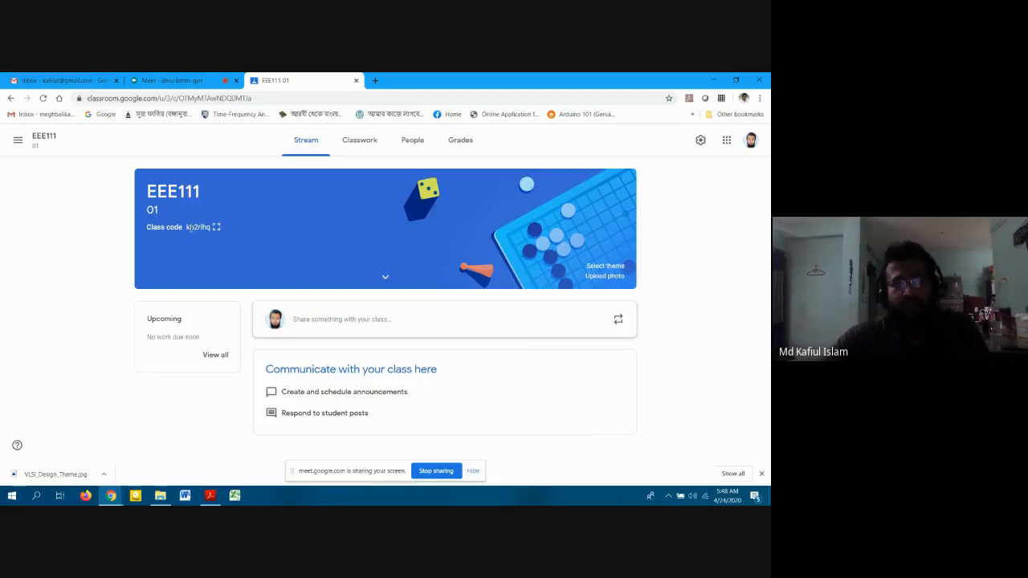
click(216, 226)
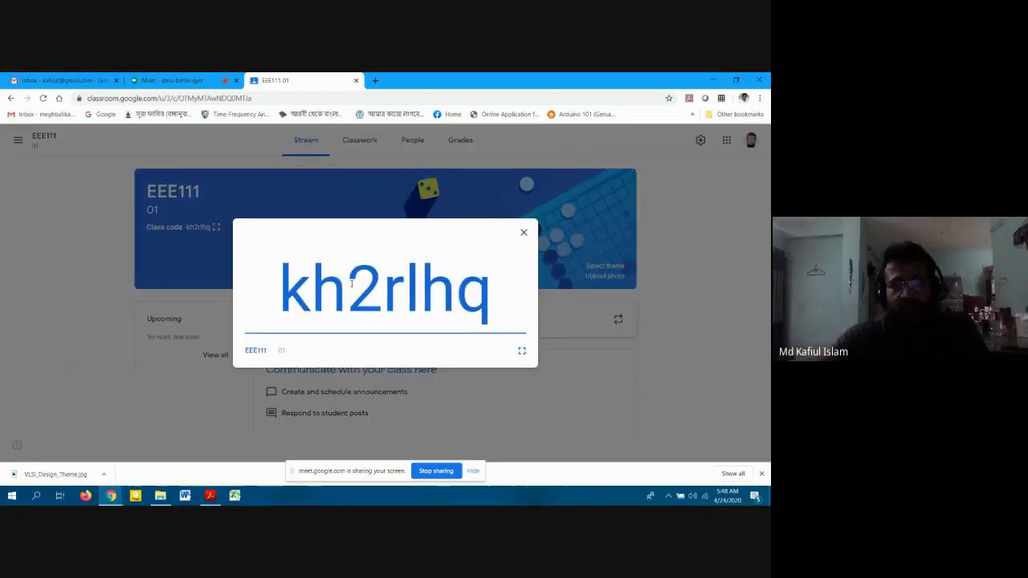
double_click(351, 283)
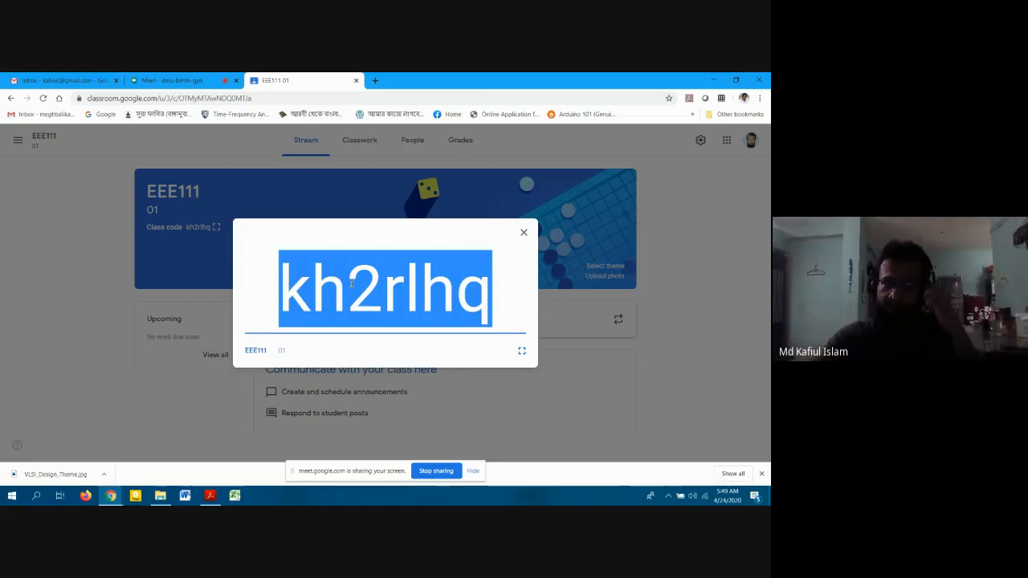
Close the enlarged code, look through Classwork, People and Grades, then open EEE111's settings.
click(523, 234)
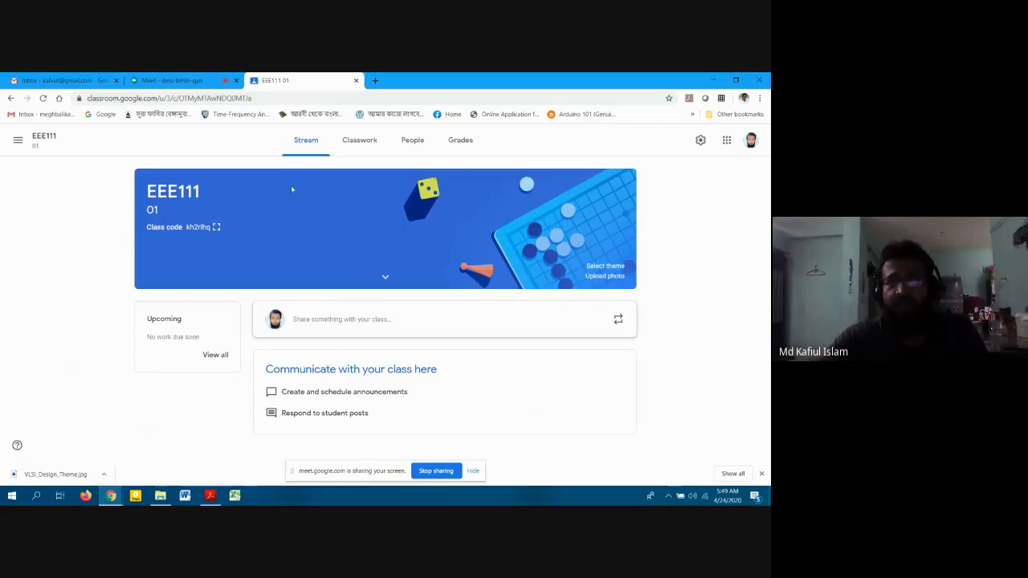
click(354, 143)
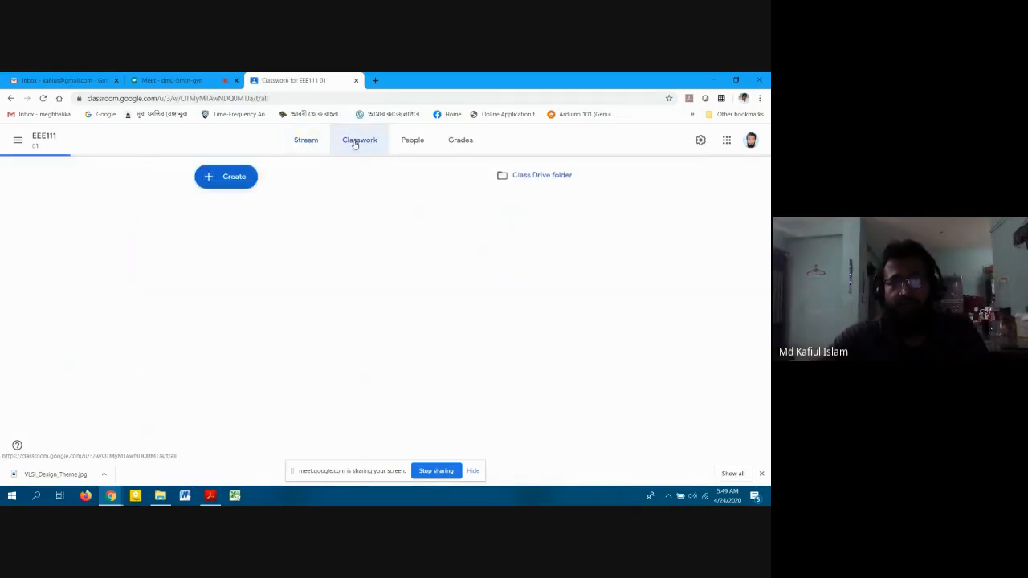
click(418, 144)
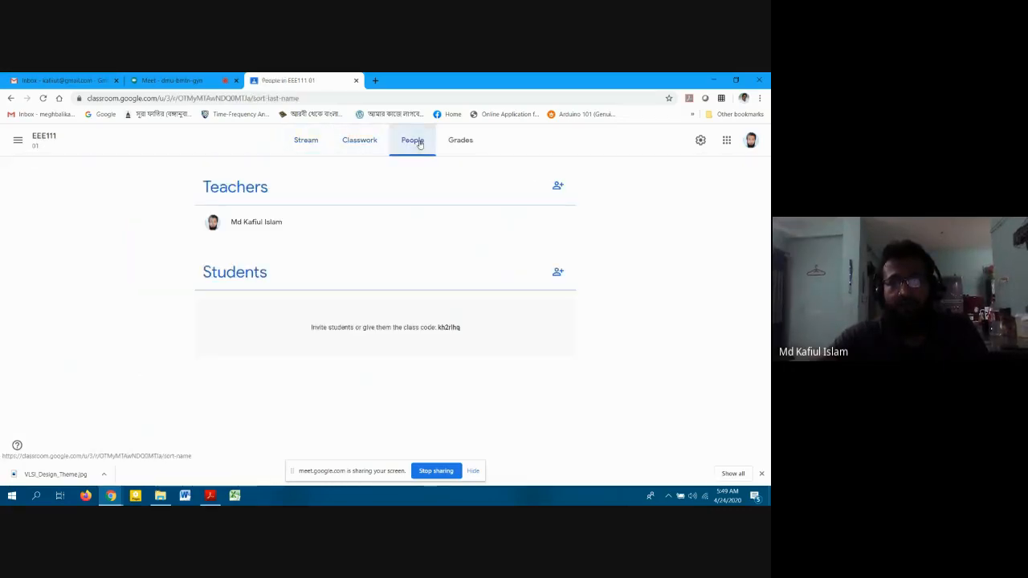
click(459, 143)
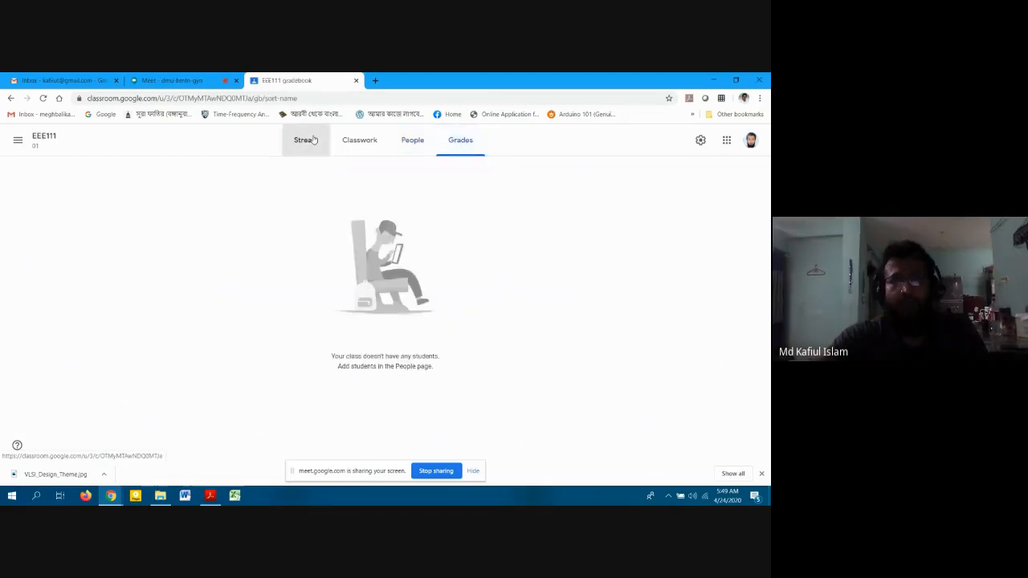
click(313, 141)
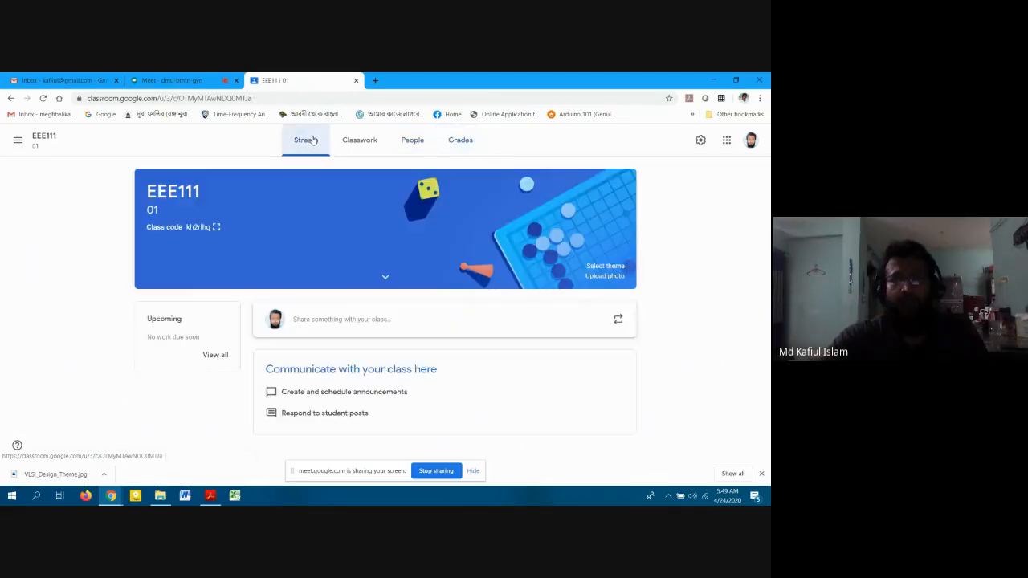
click(700, 141)
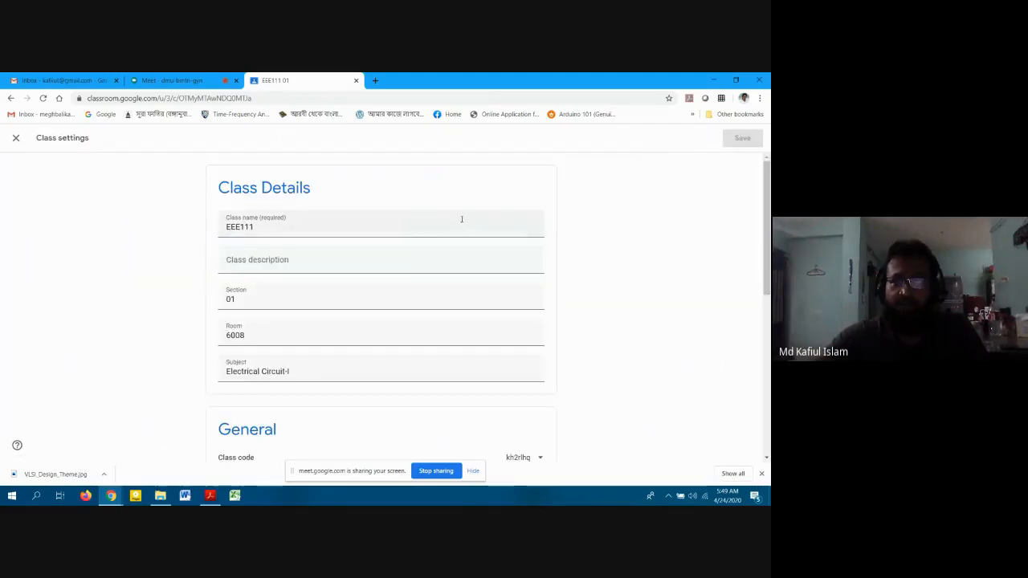
Set the class description to 'Intro to Electrical Circuits (DC Circuits'.
scroll(450, 338, down, 3)
scroll(450, 337, up, 3)
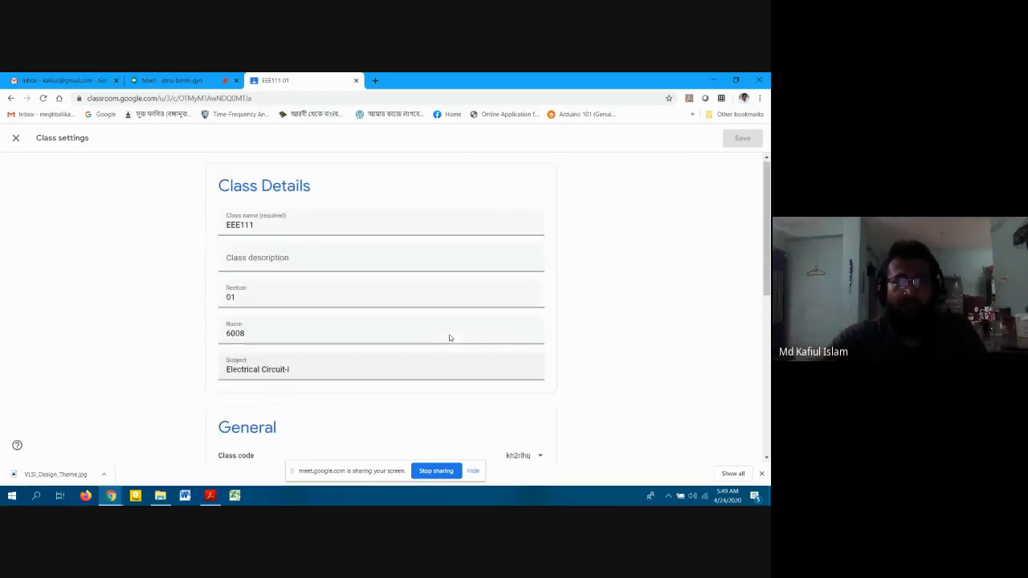
click(267, 259)
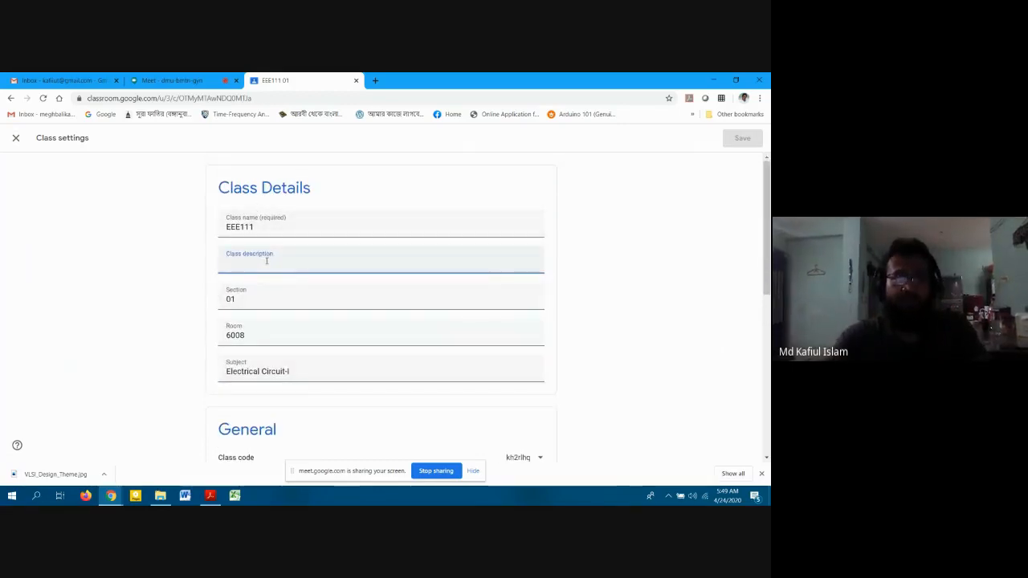
text(In)
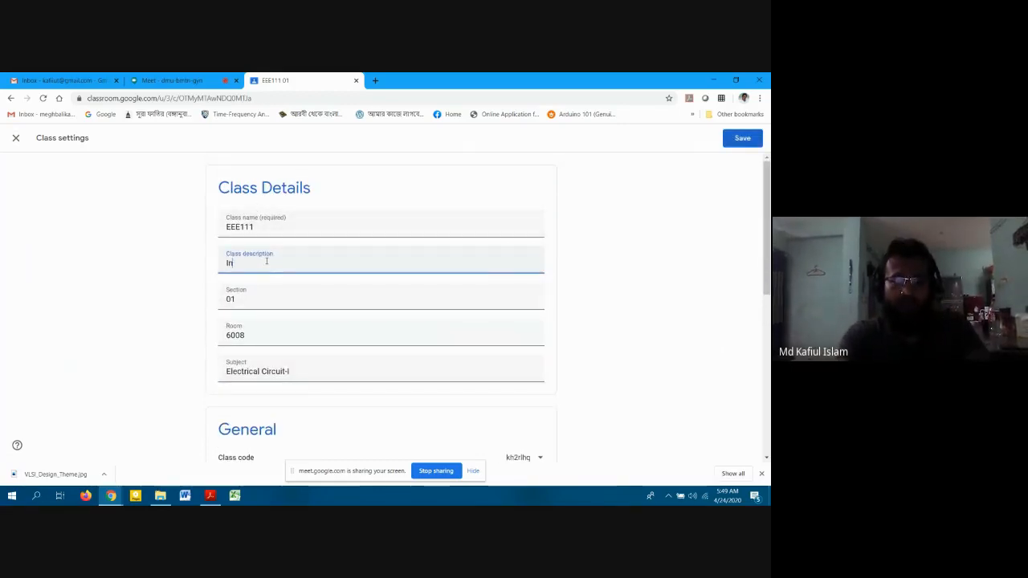
text(tro to)
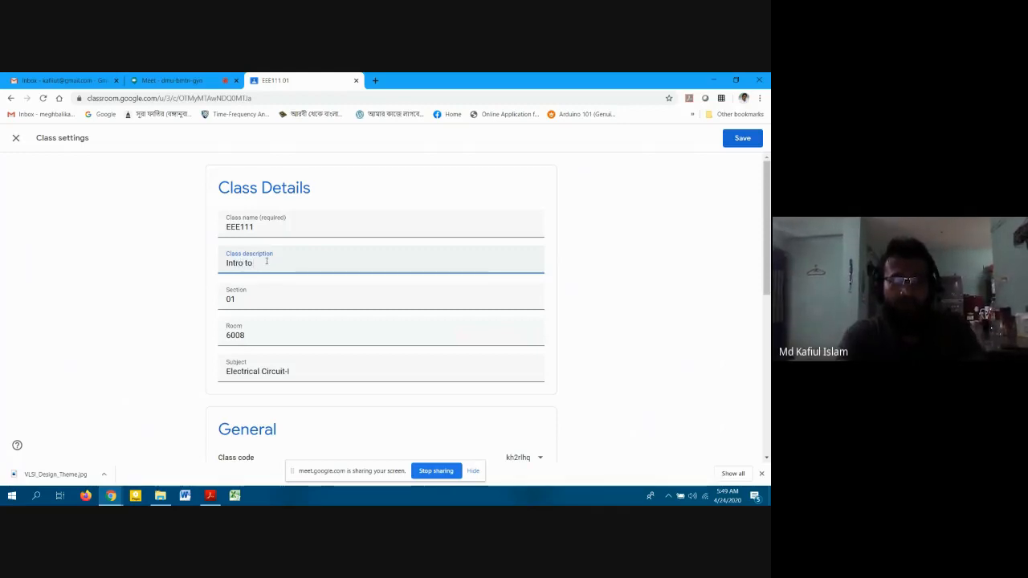
text( Electrical)
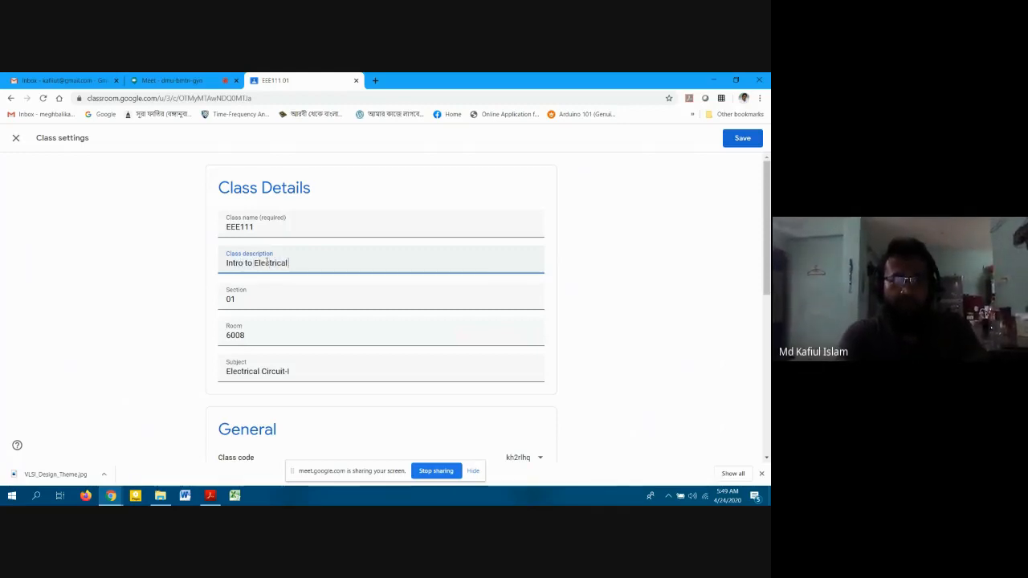
text( Circuits (DC)
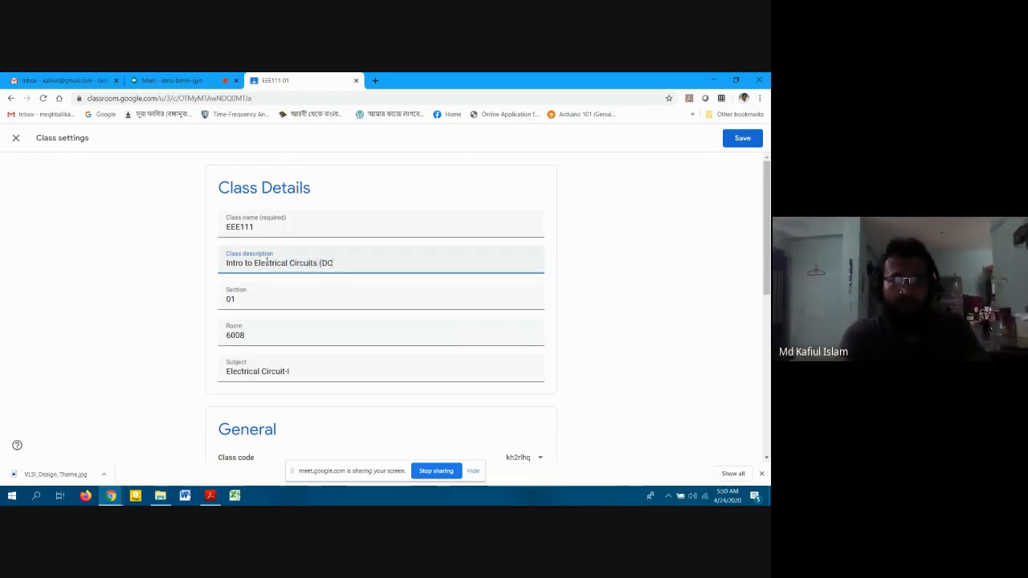
text( Circuits)
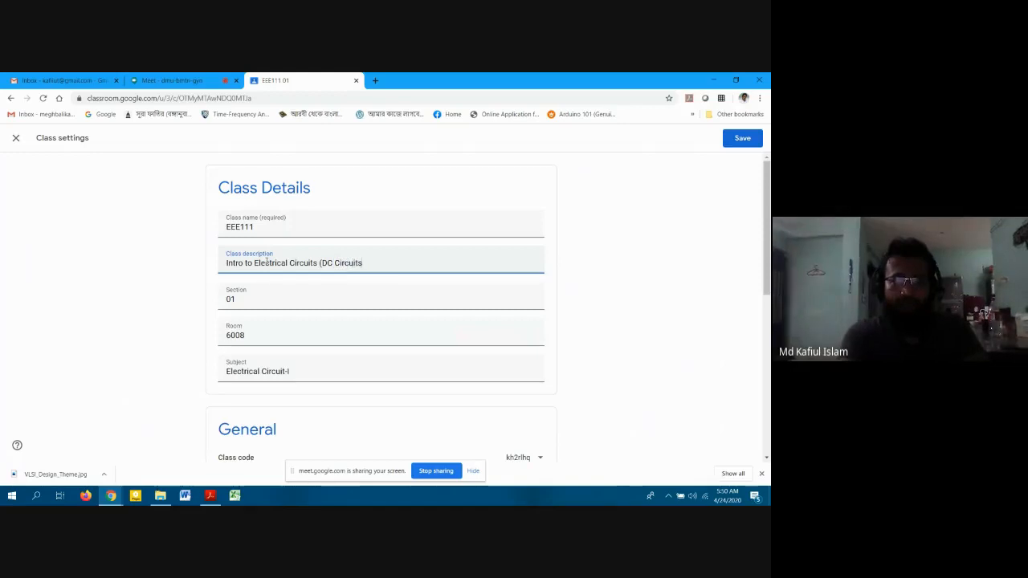
Check the class code options, then generate a Meet link for the class.
scroll(267, 262, down, 3)
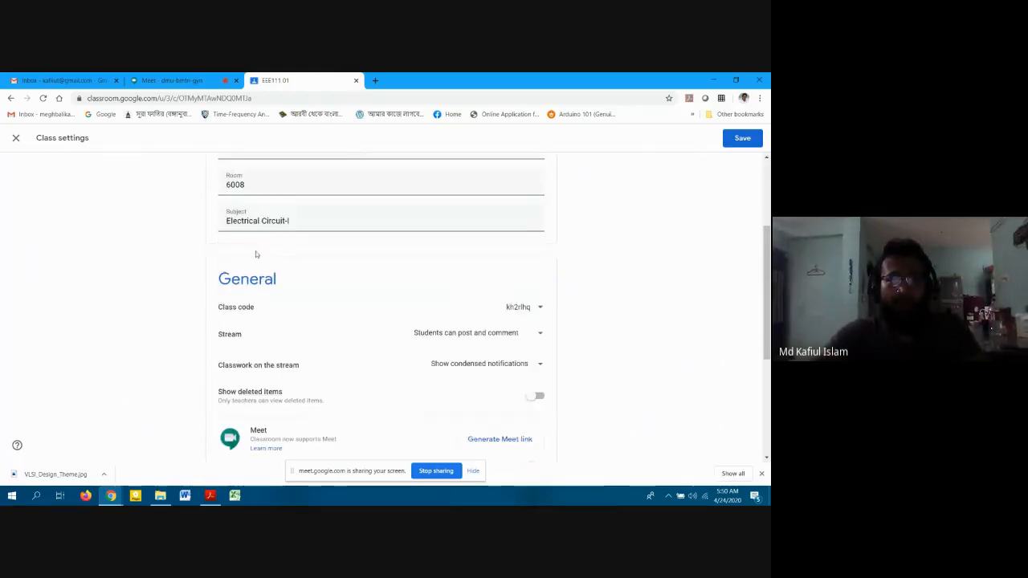
scroll(769, 329, down, 4)
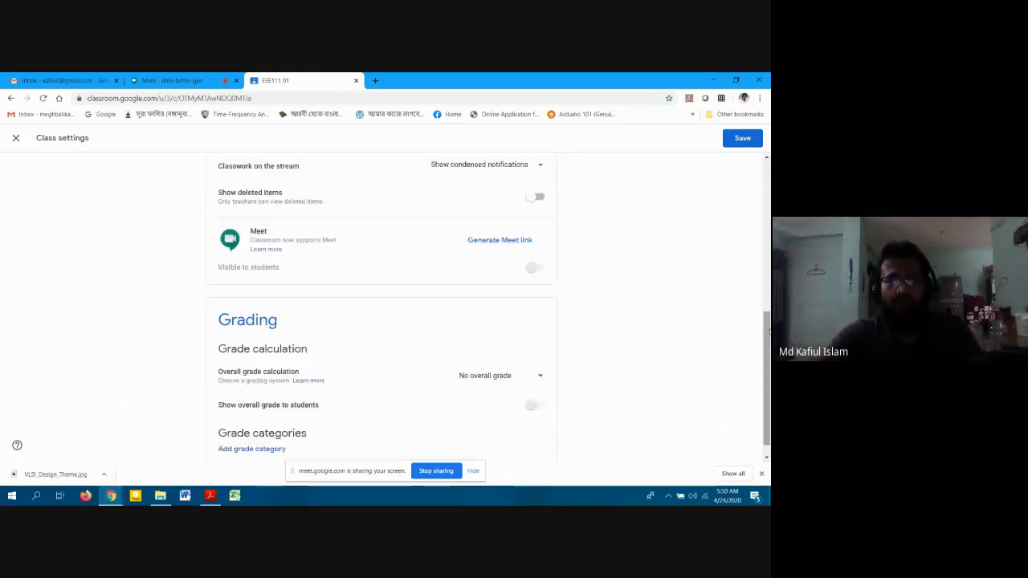
scroll(769, 331, up, 2)
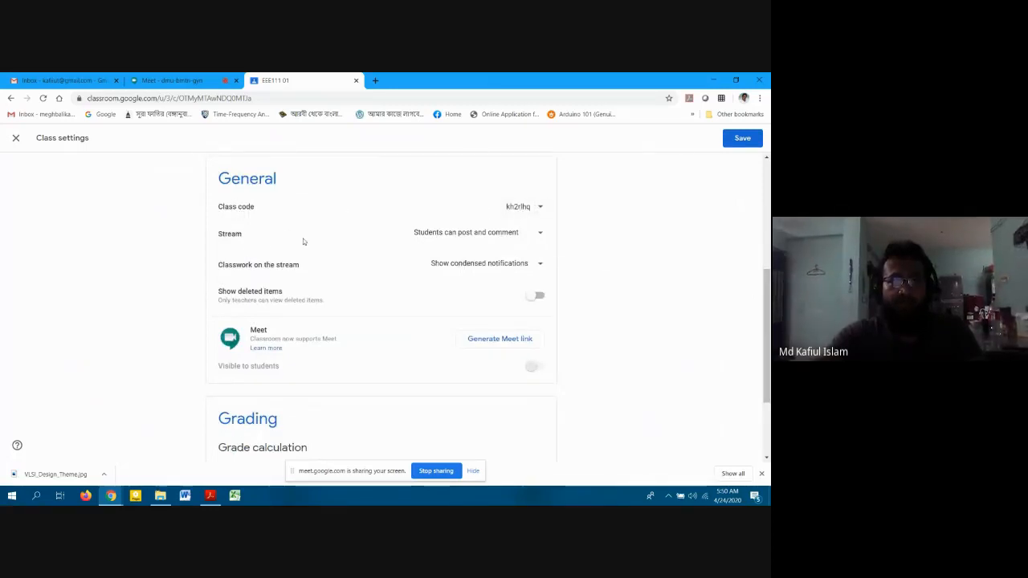
click(511, 205)
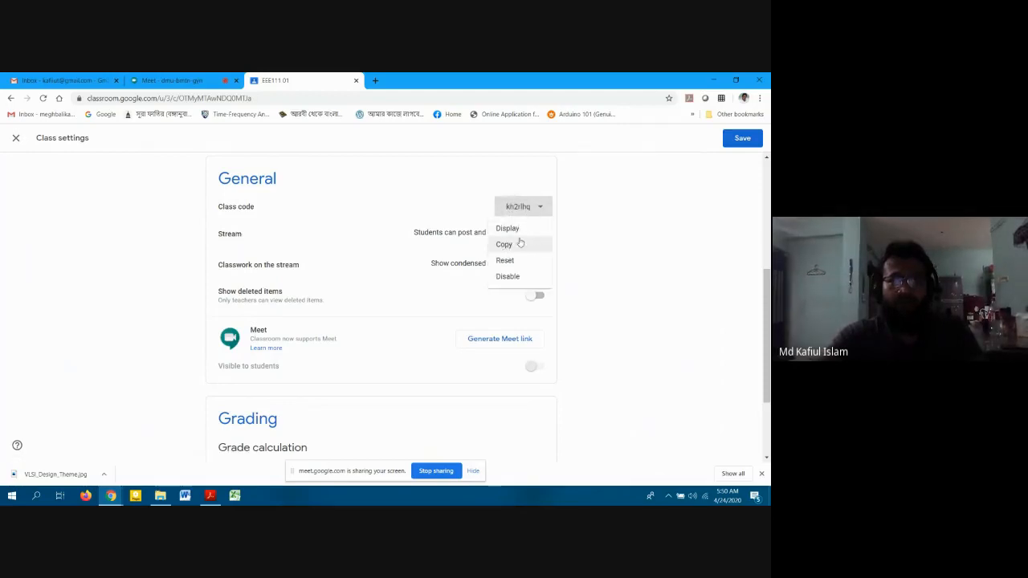
click(604, 242)
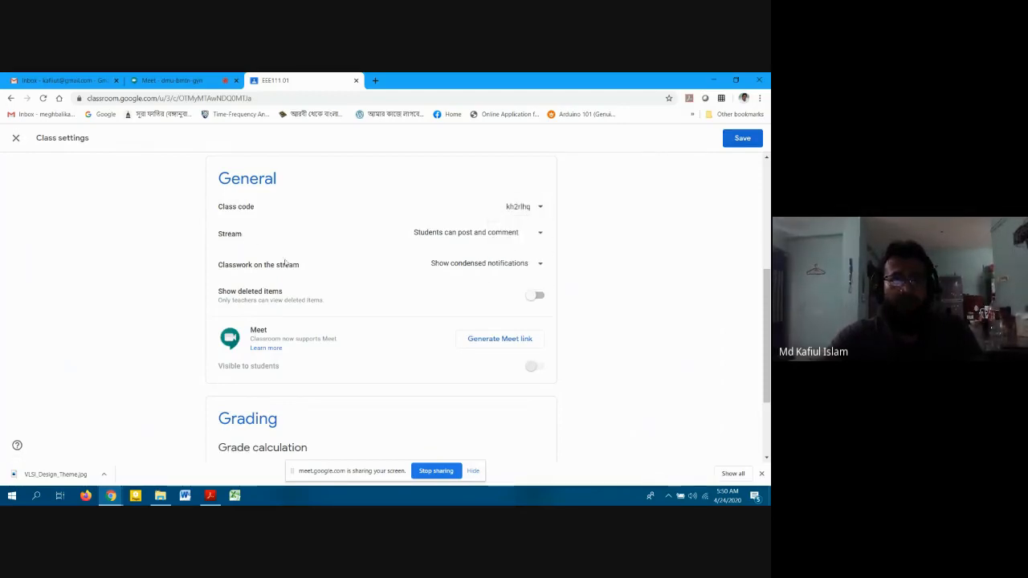
scroll(340, 277, down, 2)
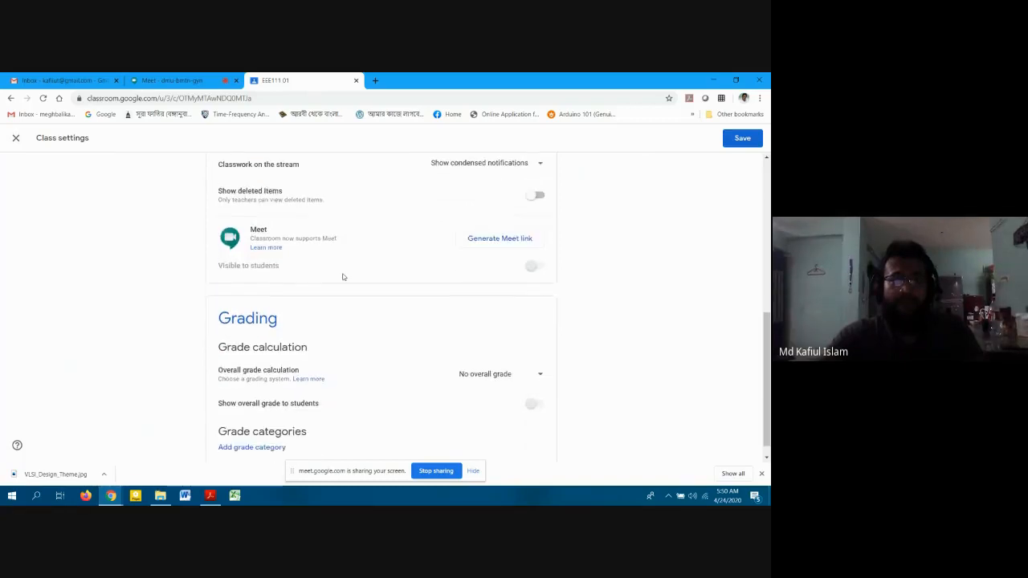
click(468, 240)
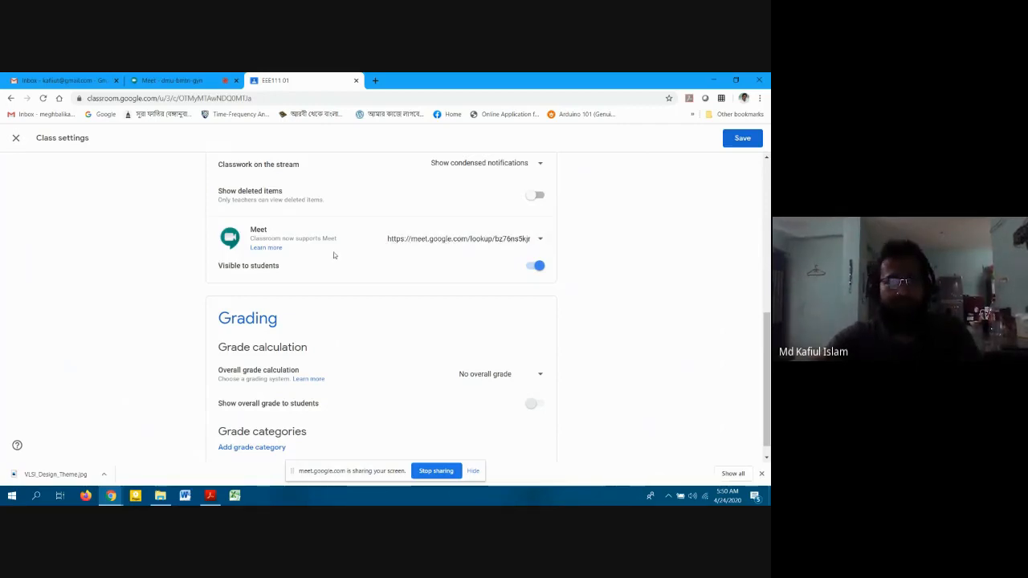
Set Overall grade calculation to Weighted by category.
scroll(342, 262, down, 1)
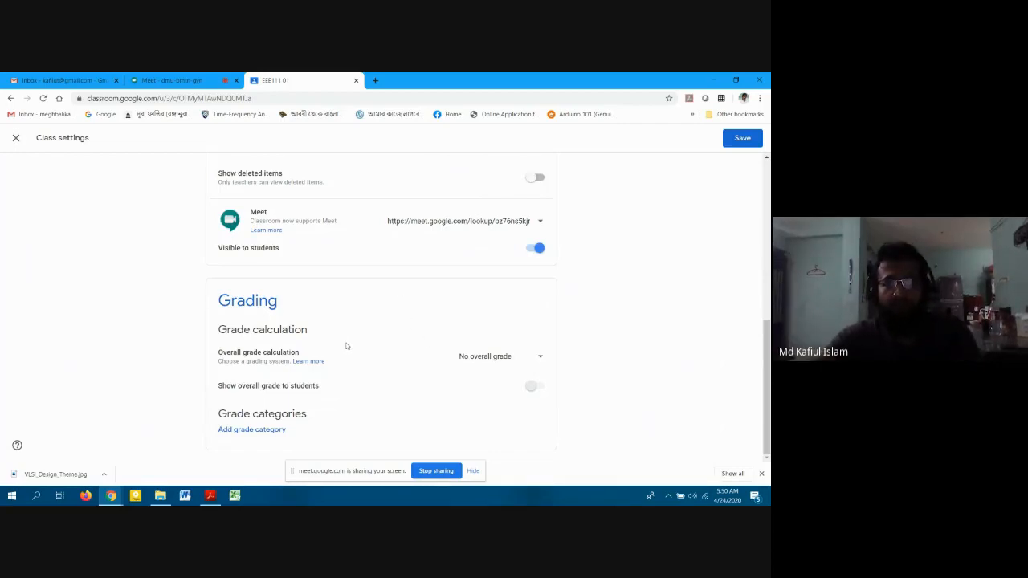
click(488, 357)
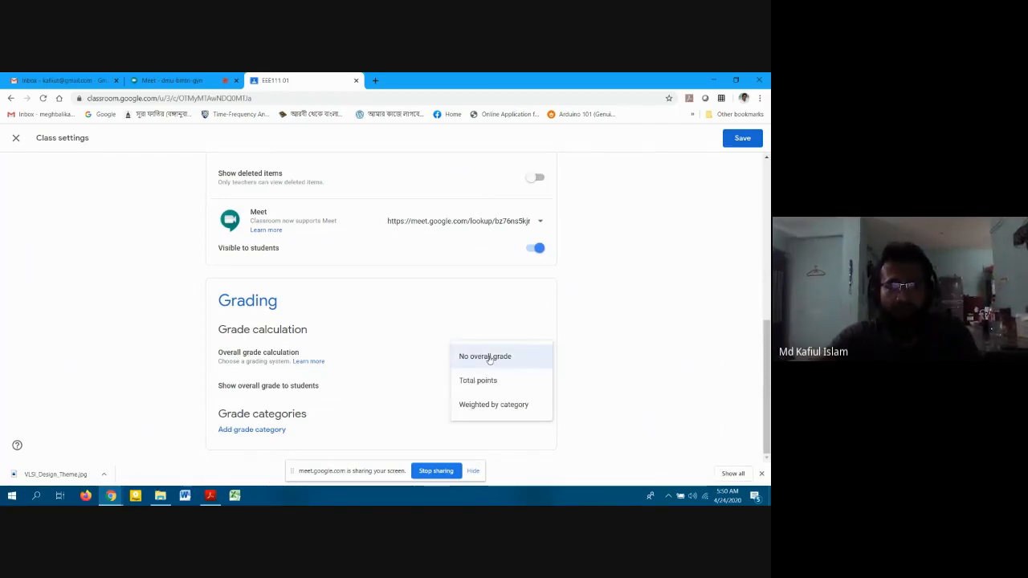
click(493, 411)
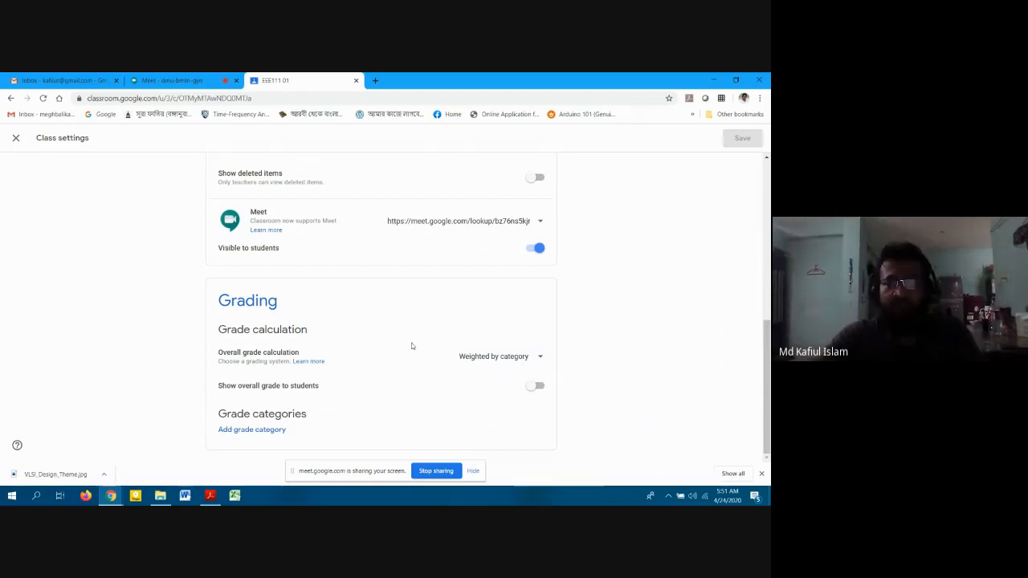
Add grade categories Assignment at 10% and Class Test at 20%.
click(269, 431)
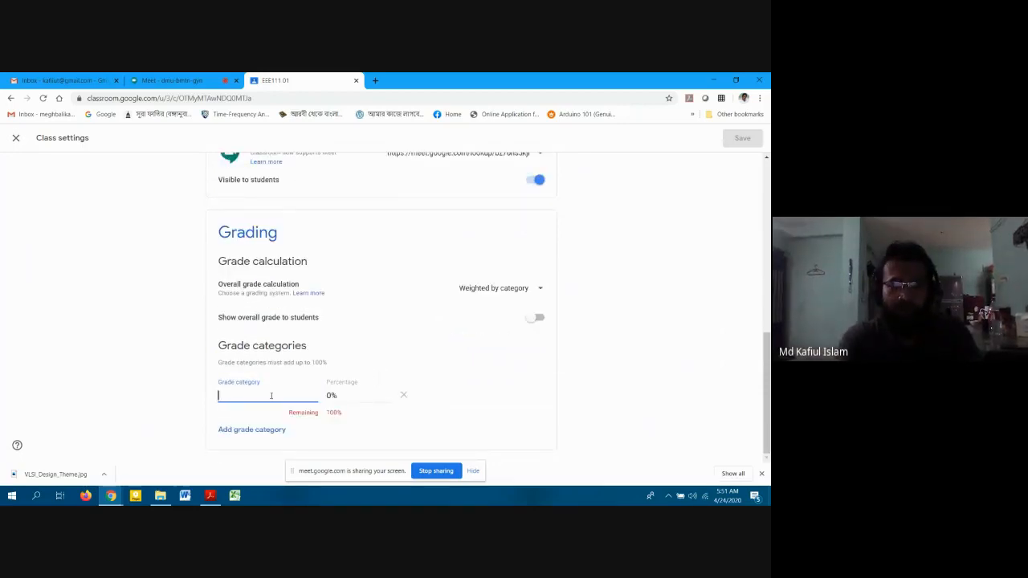
text(A)
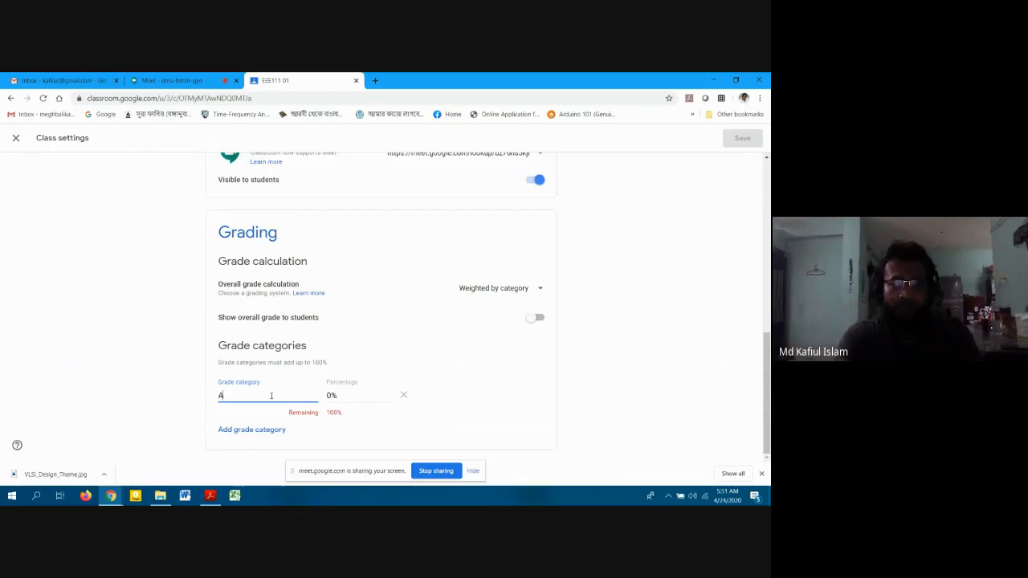
text(ssignmen)
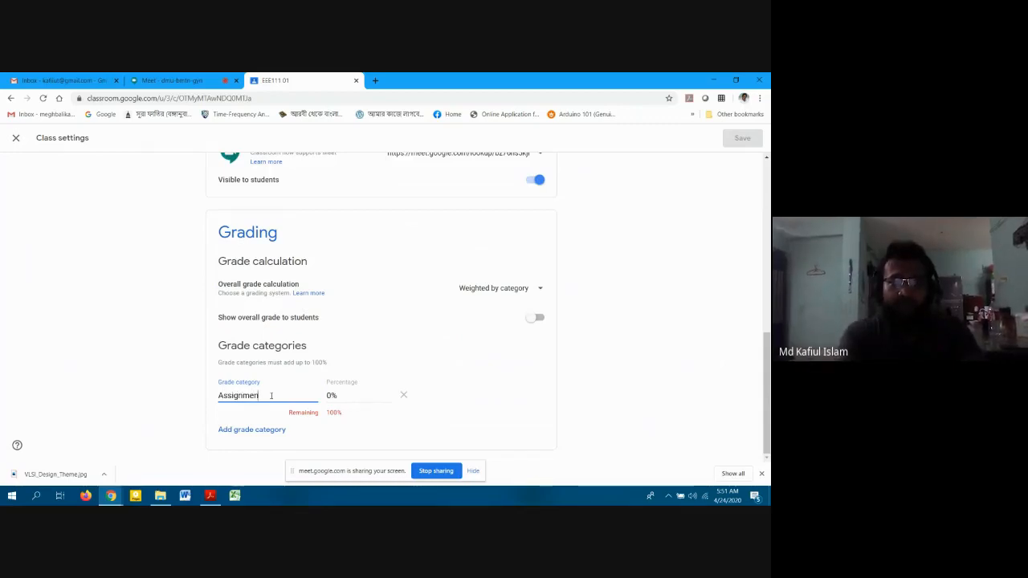
text(t)
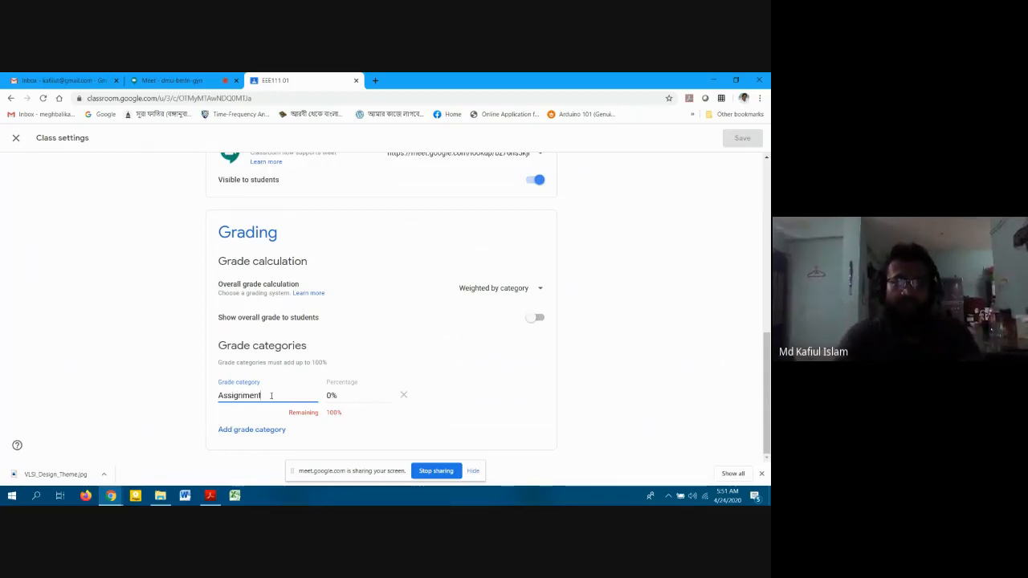
key(Tab)
text(100)
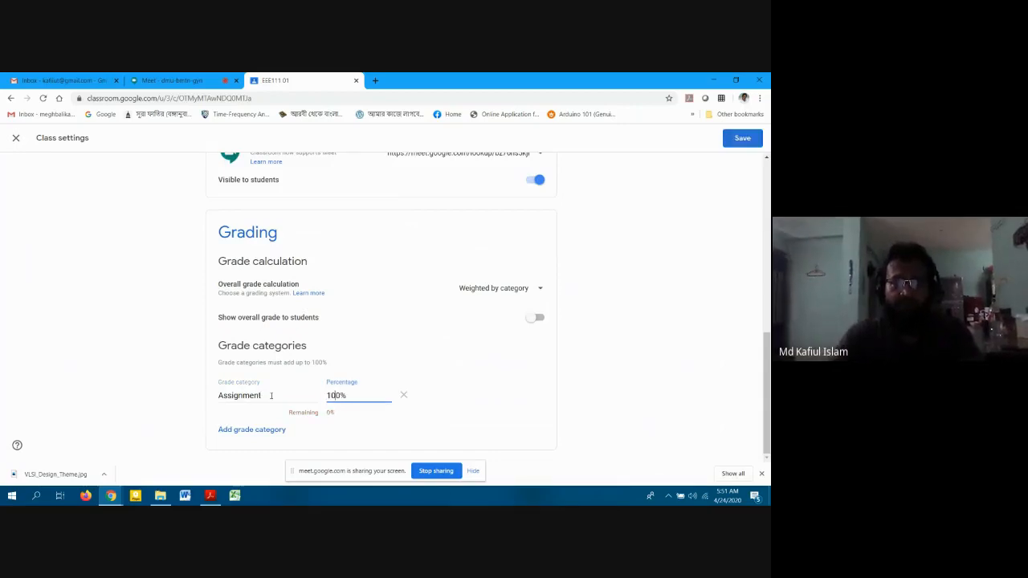
key(BackSpace)
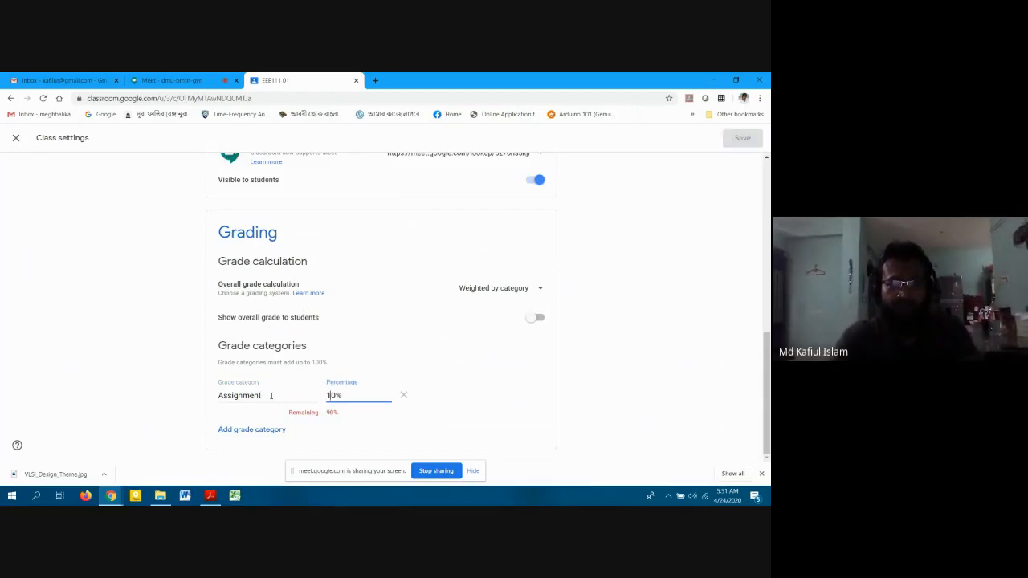
key(Tab)
key(Tab)
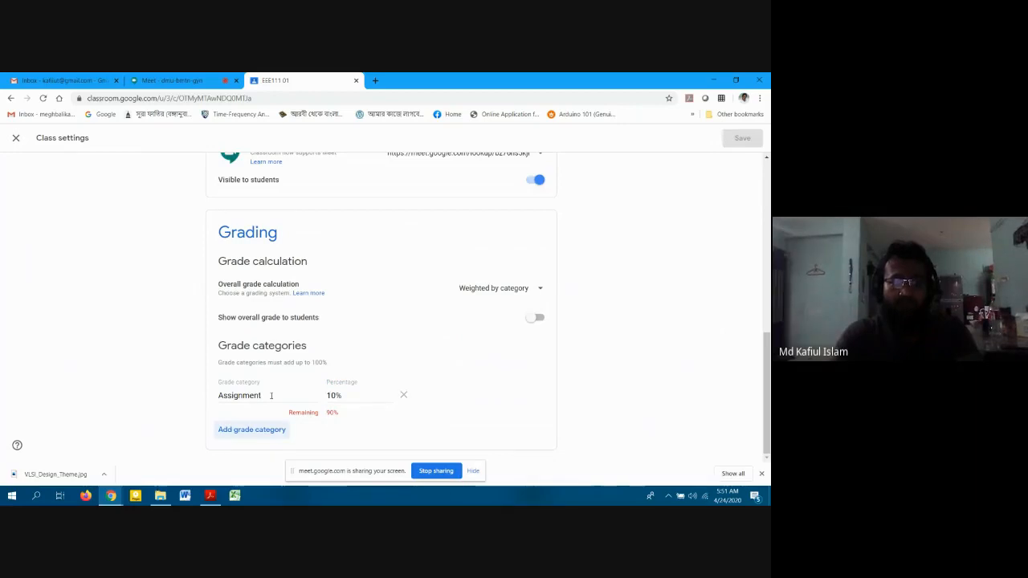
key(Return)
text(C)
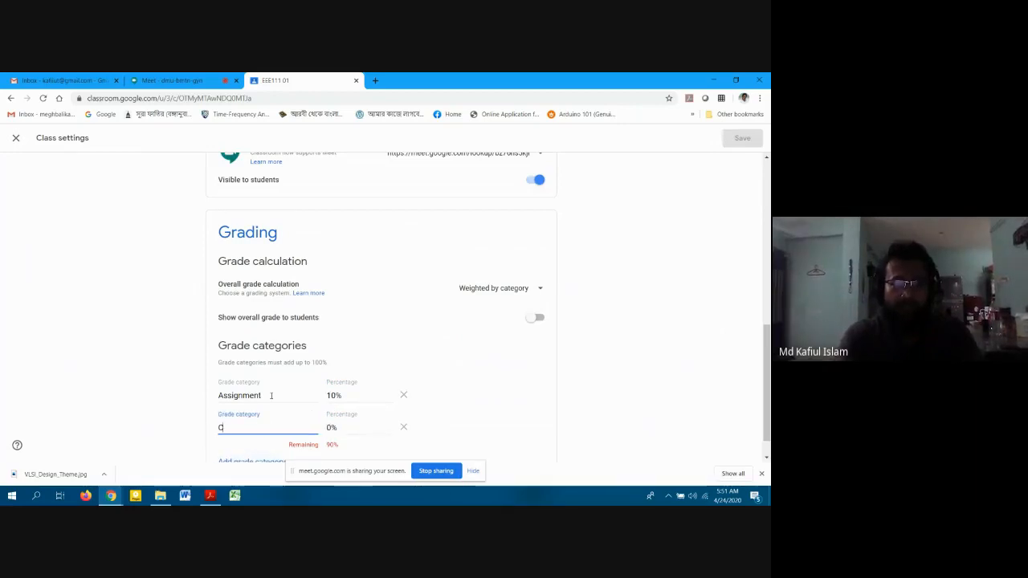
text(lass Test)
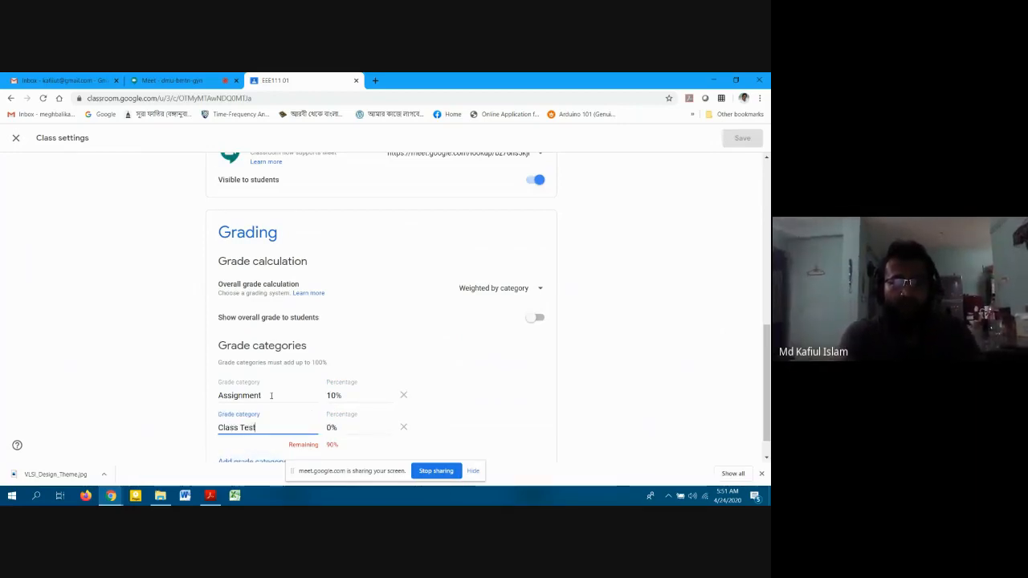
key(Tab)
key(Home)
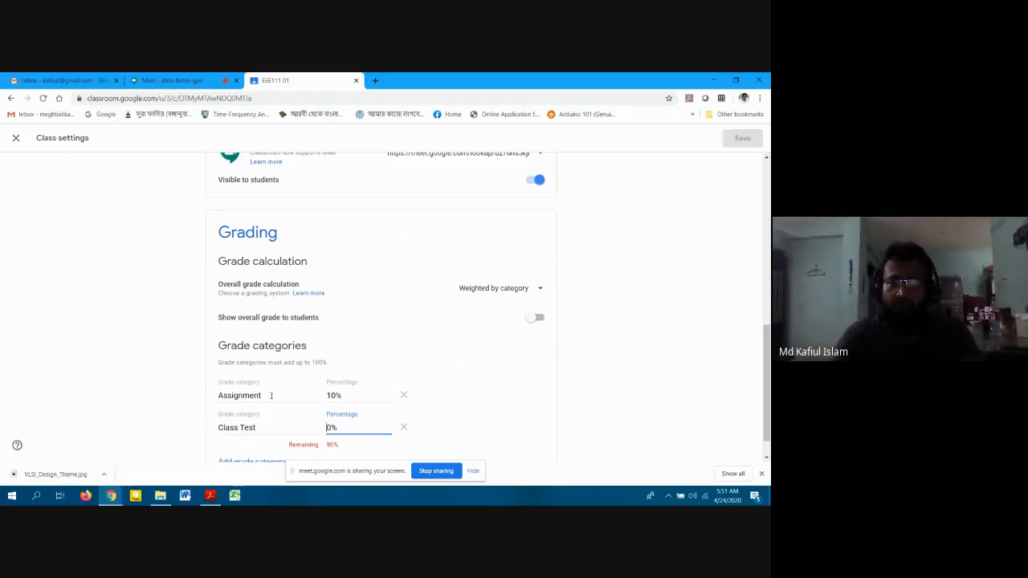
text(2)
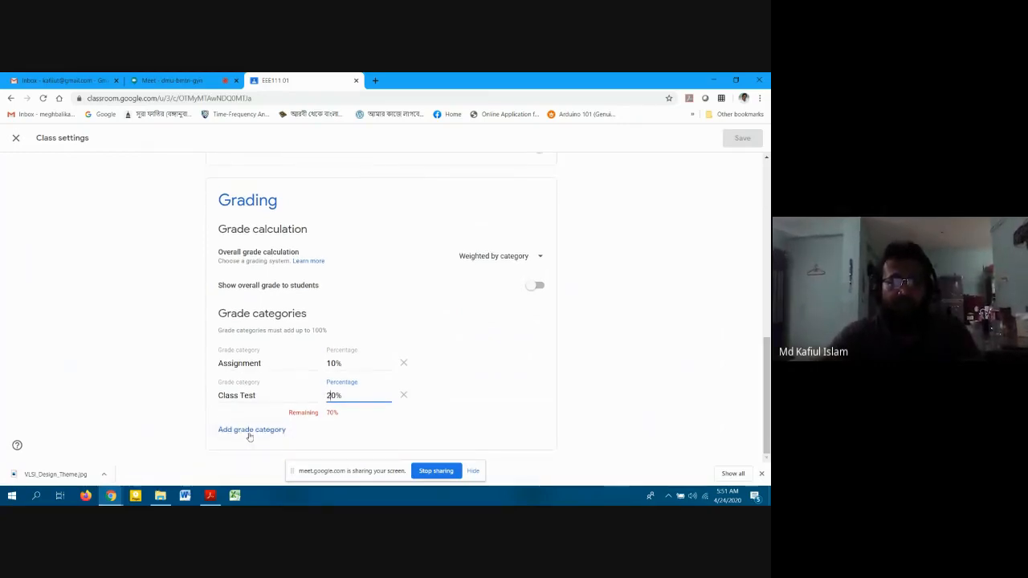
Add Mid Exam at 25%, Final at 35% and Project at 10%, totalling 100%.
click(249, 430)
text(Mi)
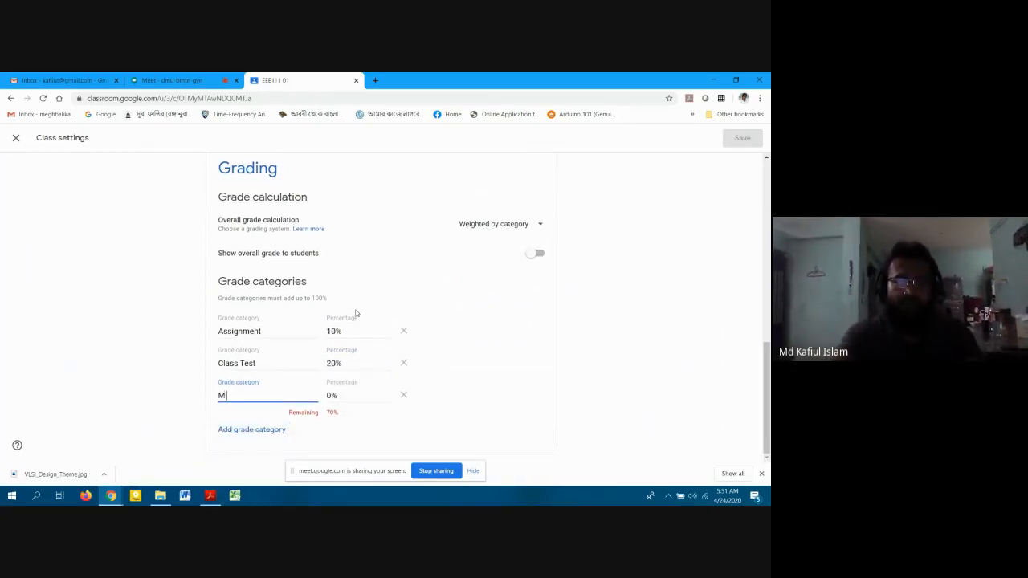
text(d Exam)
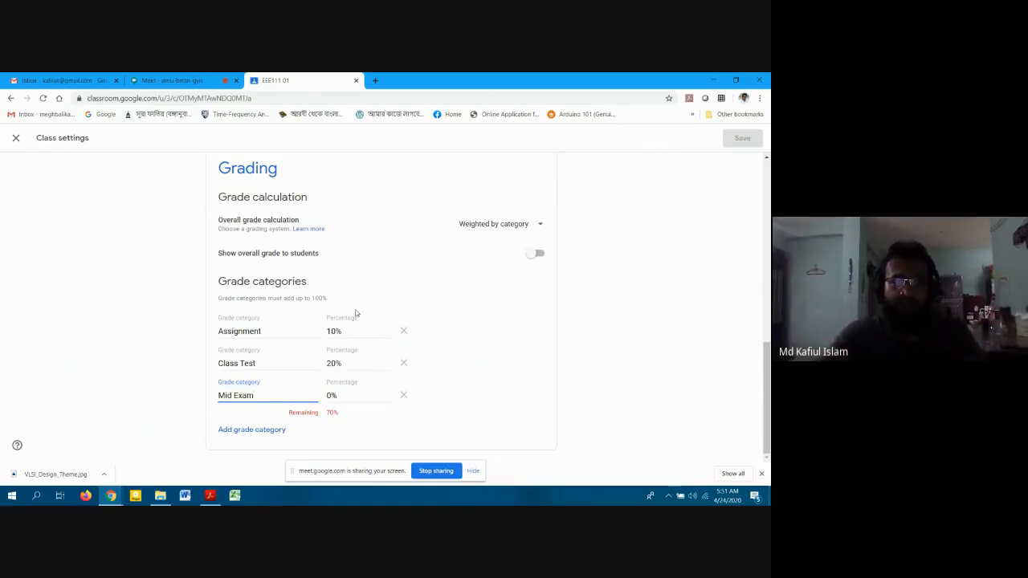
key(Tab)
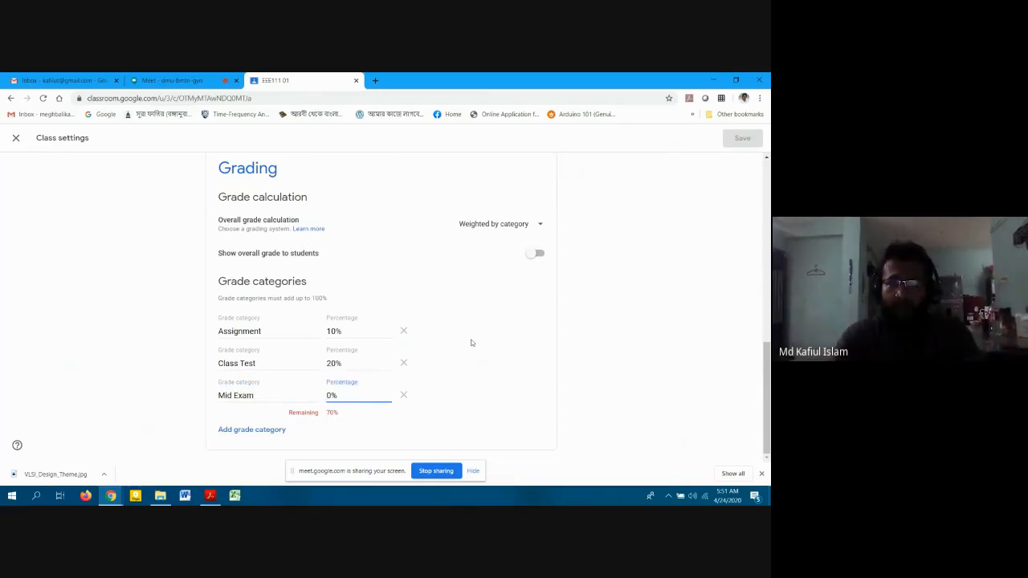
text(25)
key(Delete)
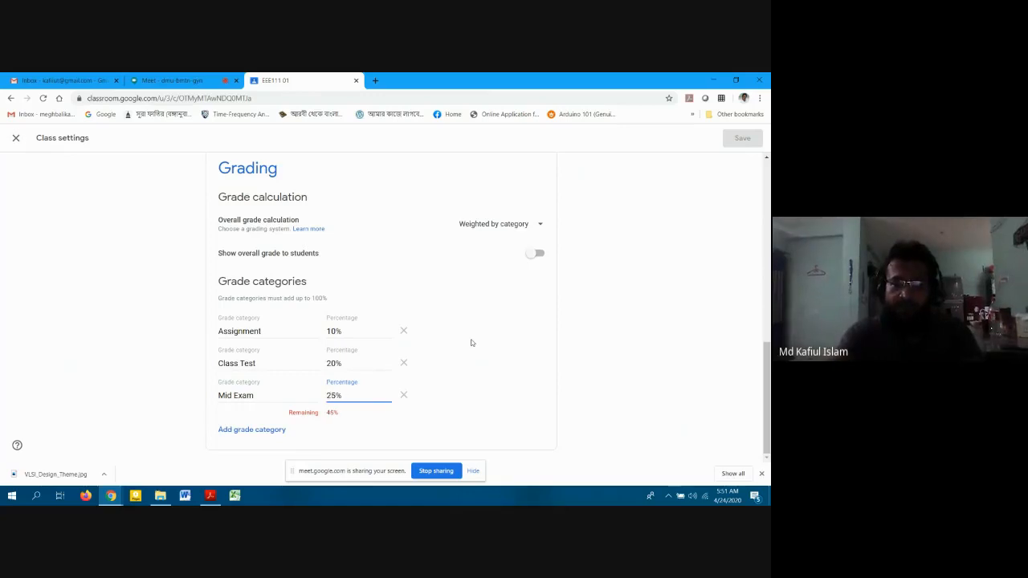
click(249, 429)
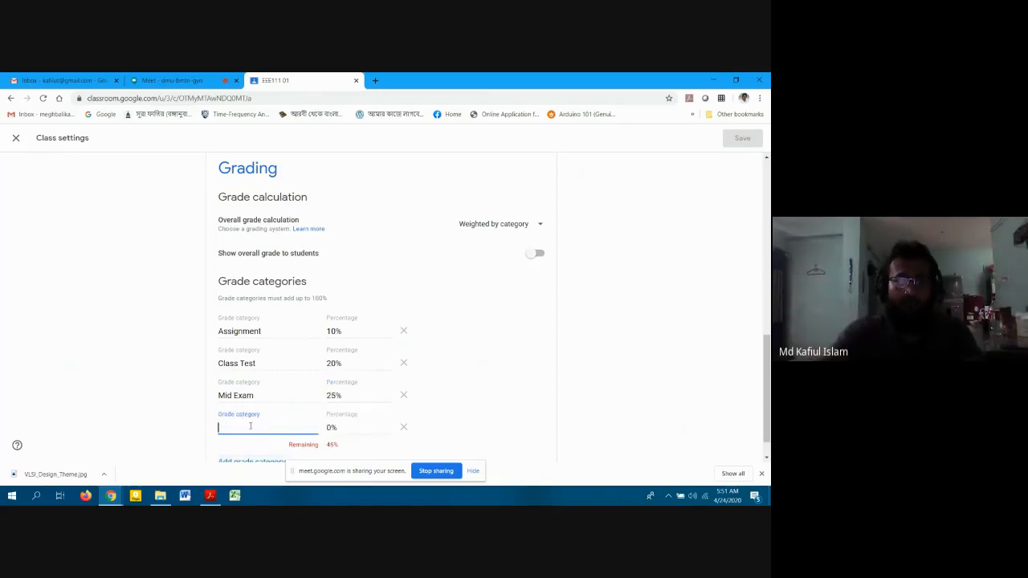
key(Tab)
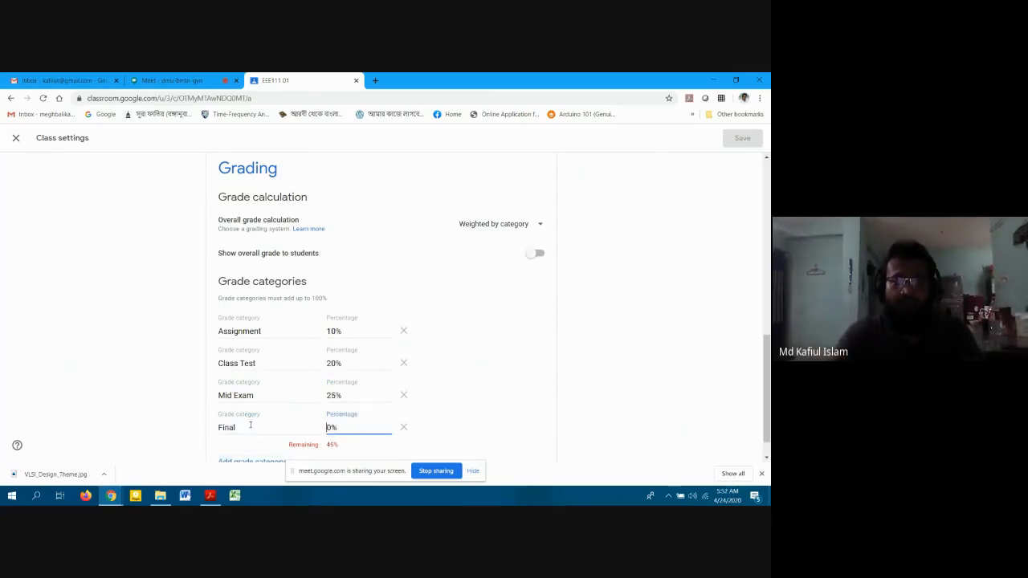
text(35)
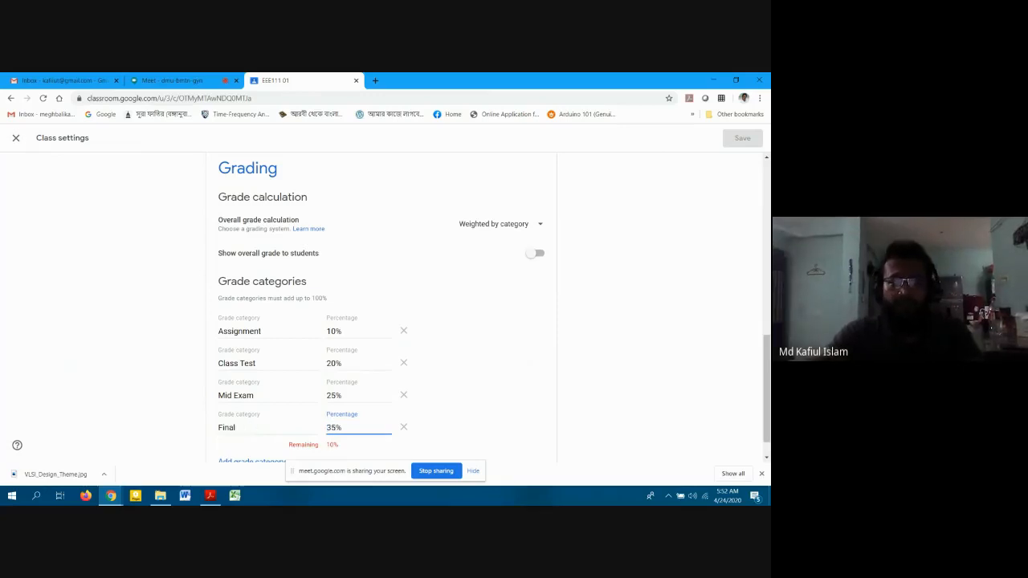
scroll(289, 420, down, 1)
click(263, 428)
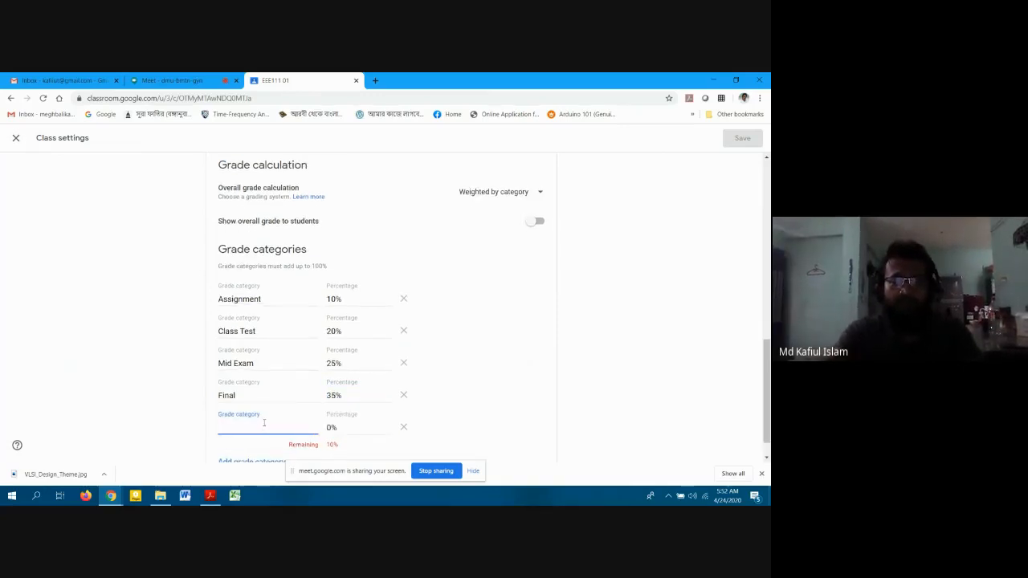
text(Project)
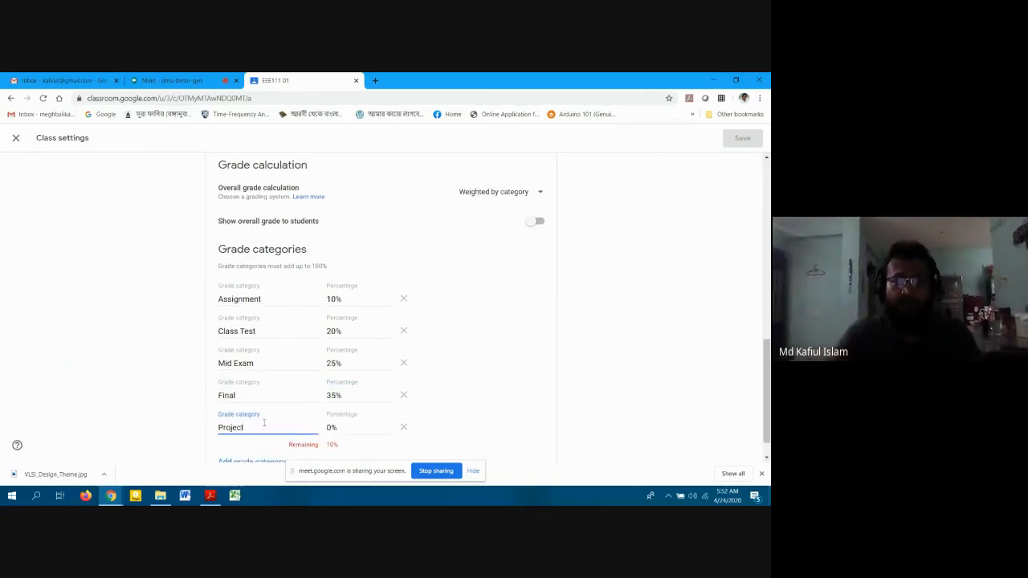
key(Tab)
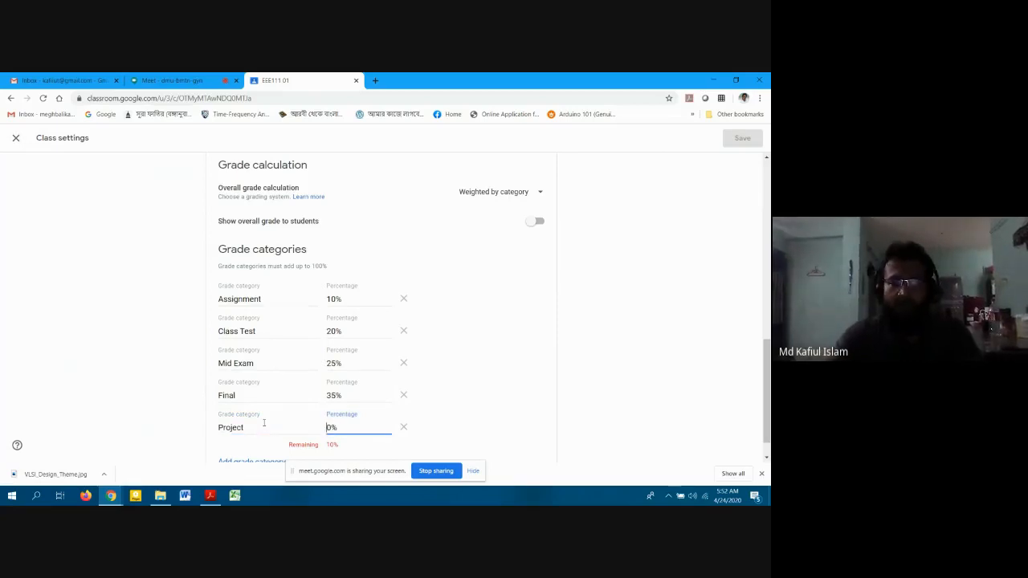
text(1)
scroll(391, 375, down, 1)
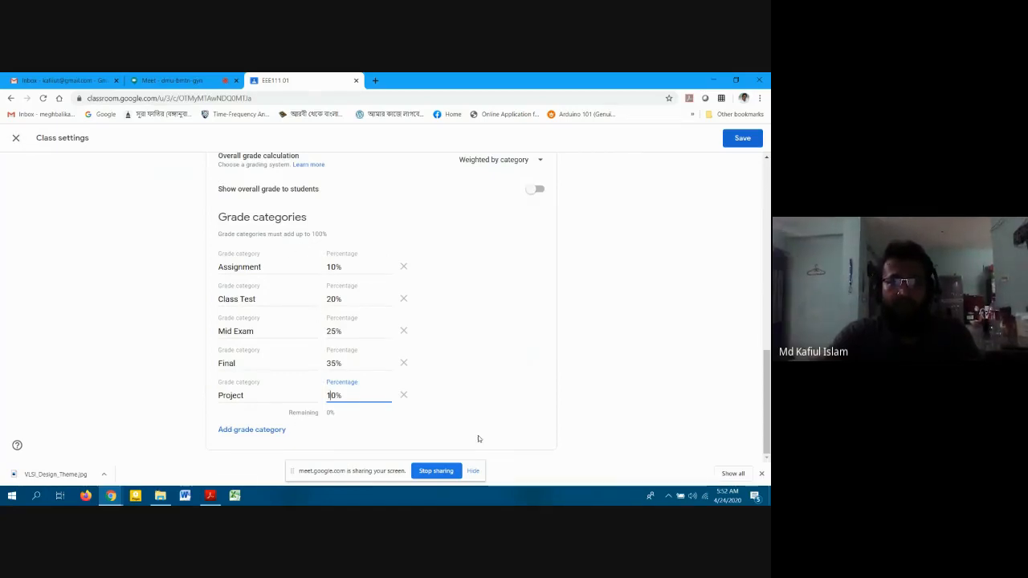
Save EEE111's class settings with the five weighted grade categories.
scroll(522, 353, up, 7)
scroll(521, 351, down, 4)
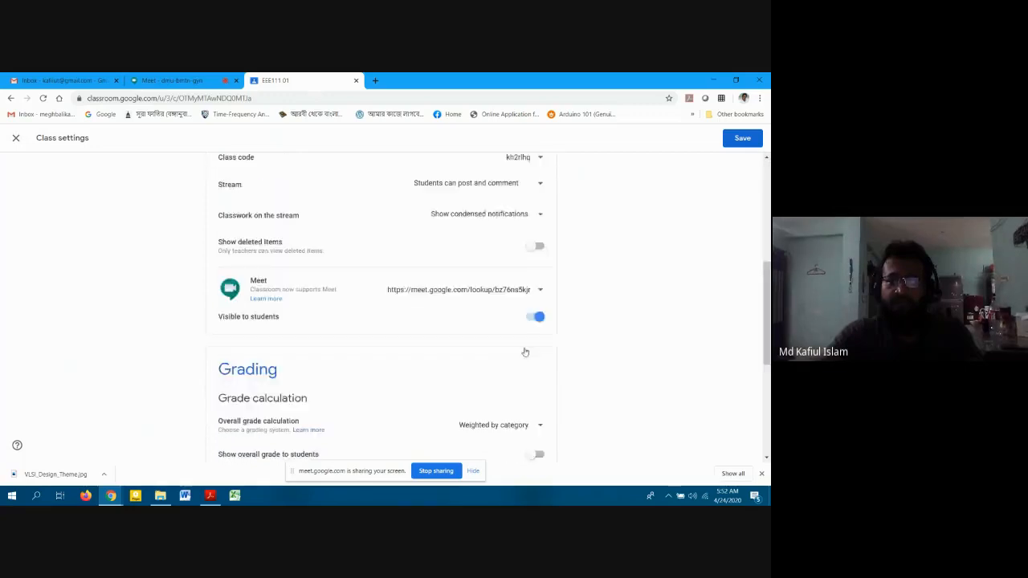
scroll(507, 349, up, 3)
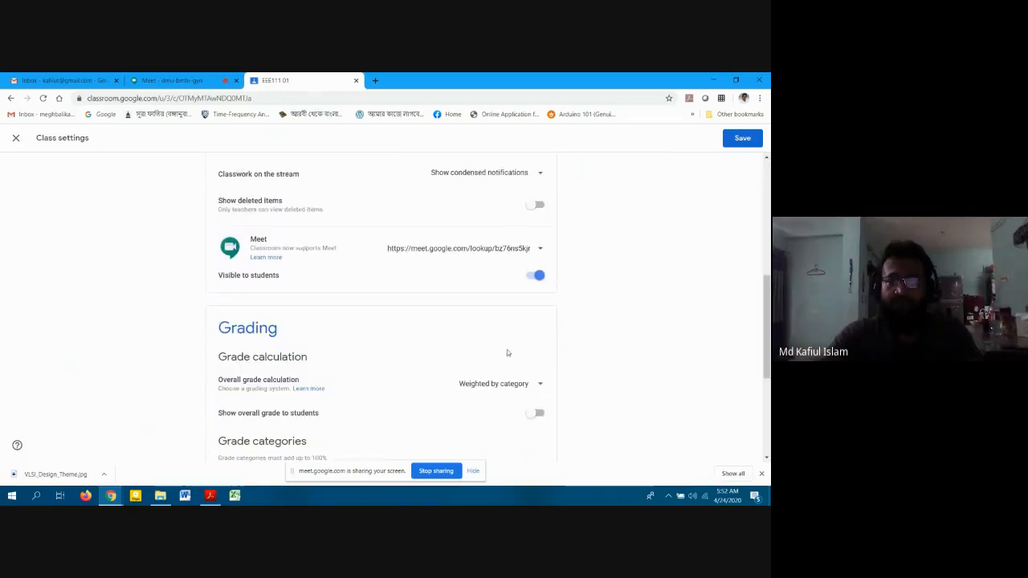
scroll(506, 352, down, 3)
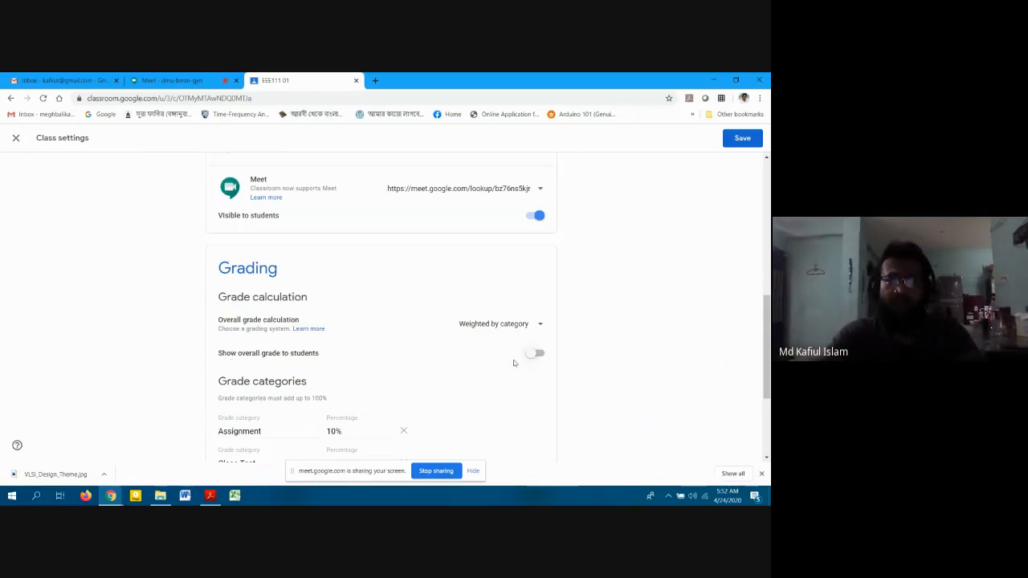
scroll(454, 367, up, 3)
scroll(456, 366, down, 3)
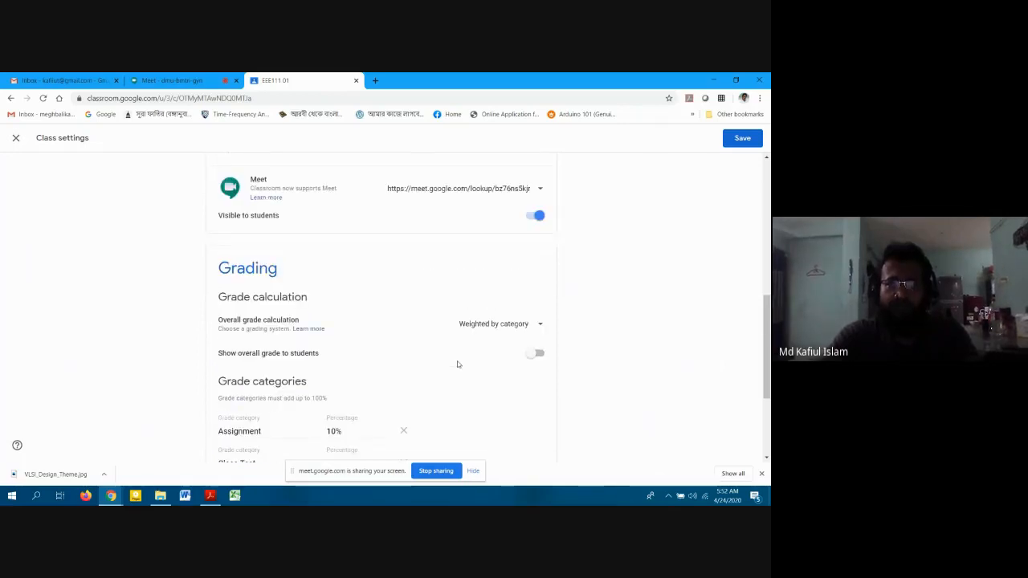
scroll(458, 357, up, 10)
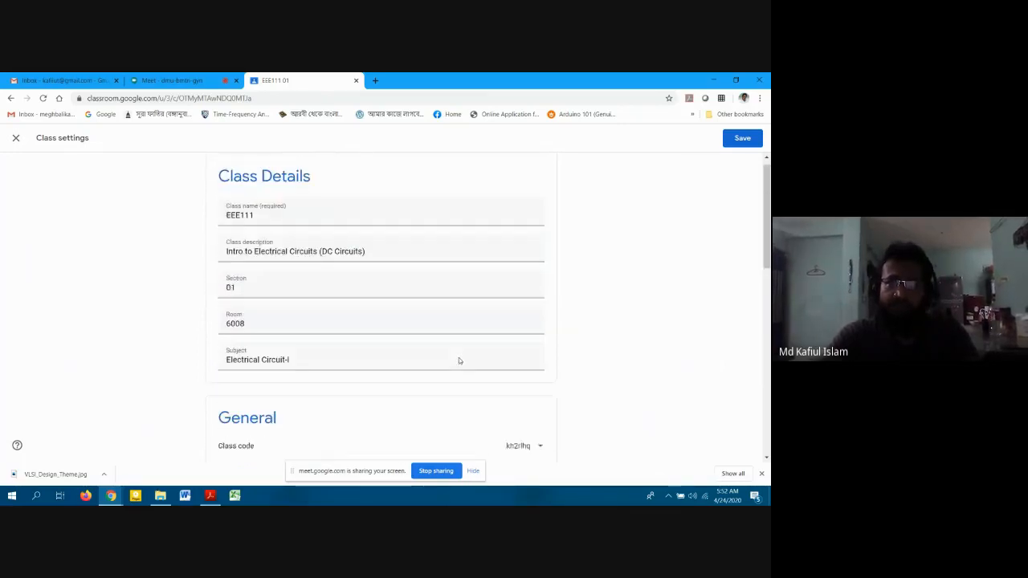
click(743, 138)
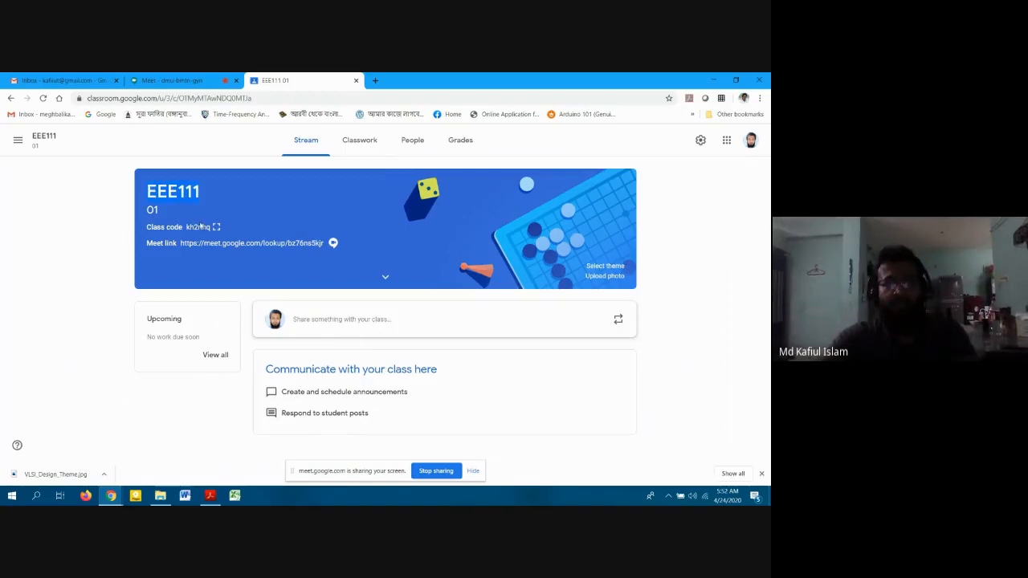
Expand the banner details and select the description line and room number 6008.
click(392, 277)
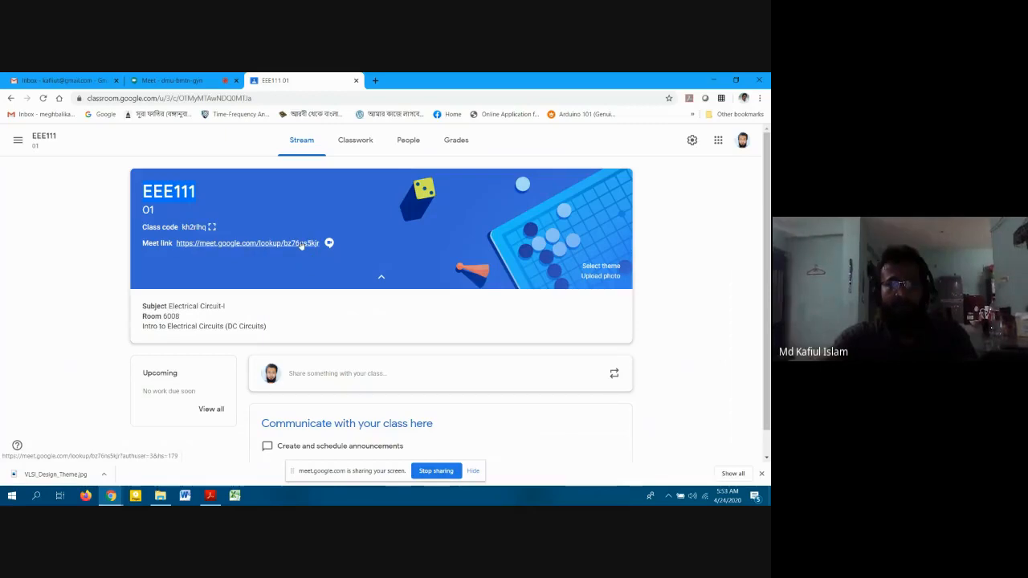
scroll(89, 293, down, 1)
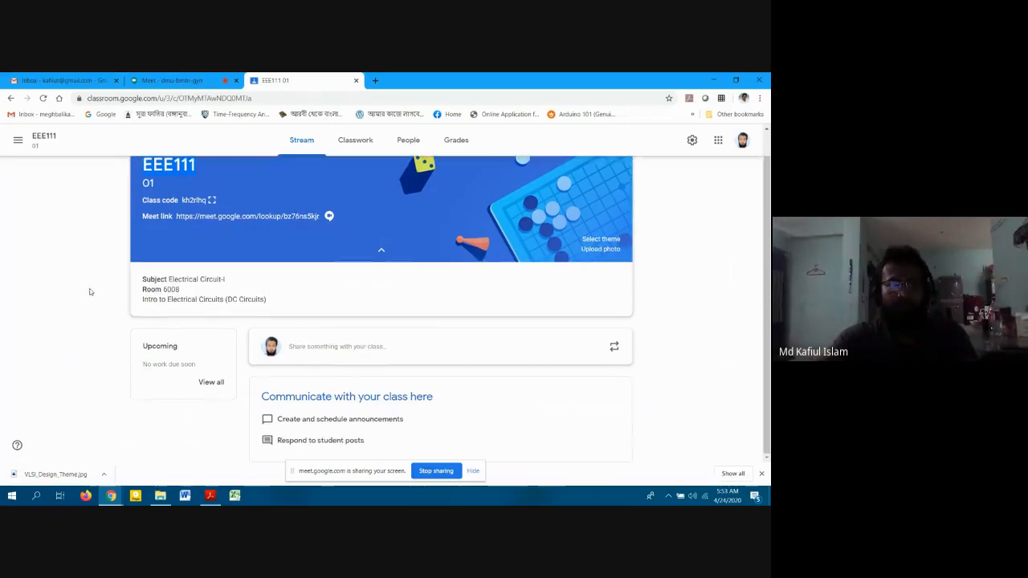
triple_click(193, 300)
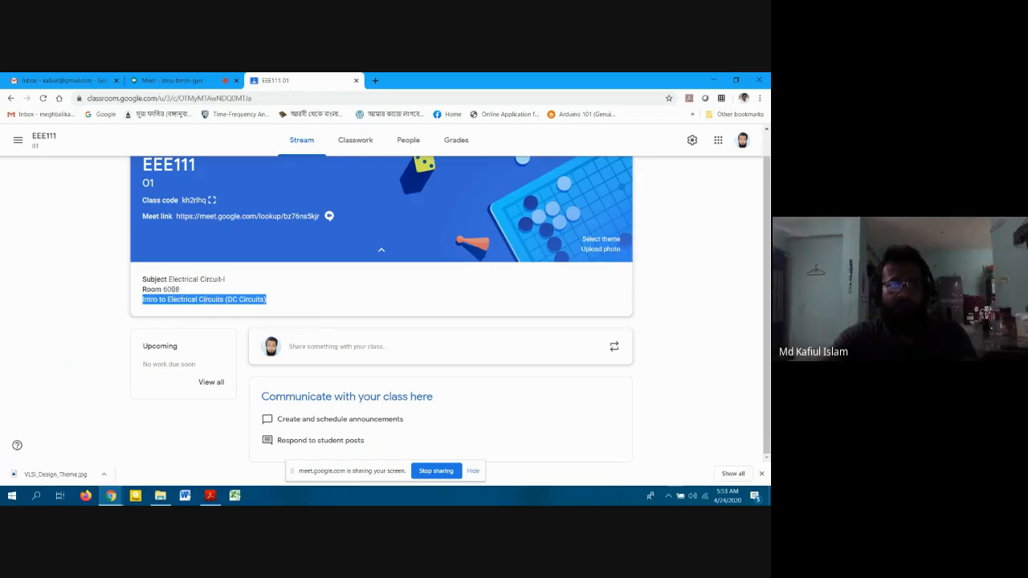
double_click(173, 289)
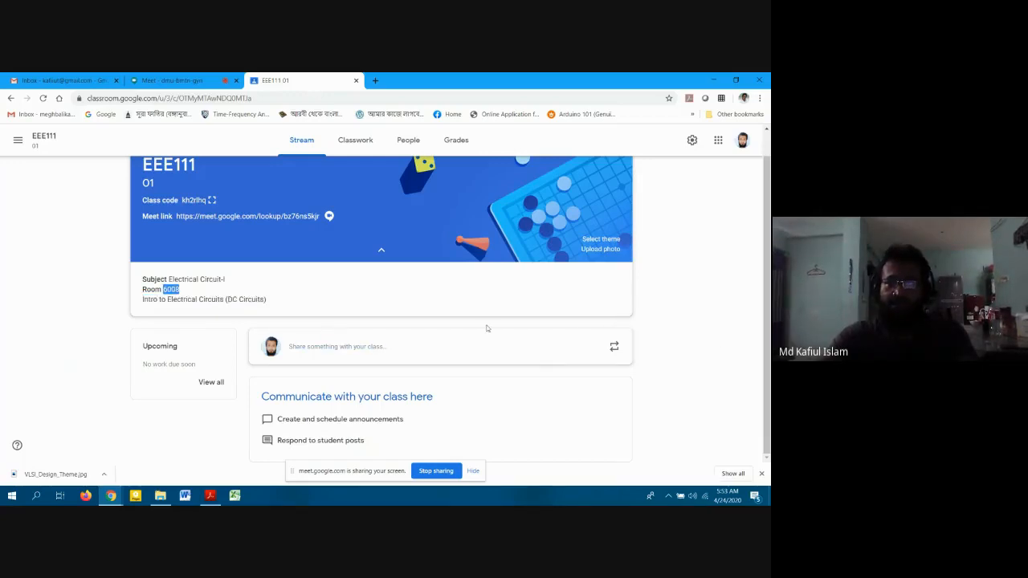
Post the announcement 'Welcome to EEE111. Please share your thoughts in the comments below.' with no attachment.
click(395, 347)
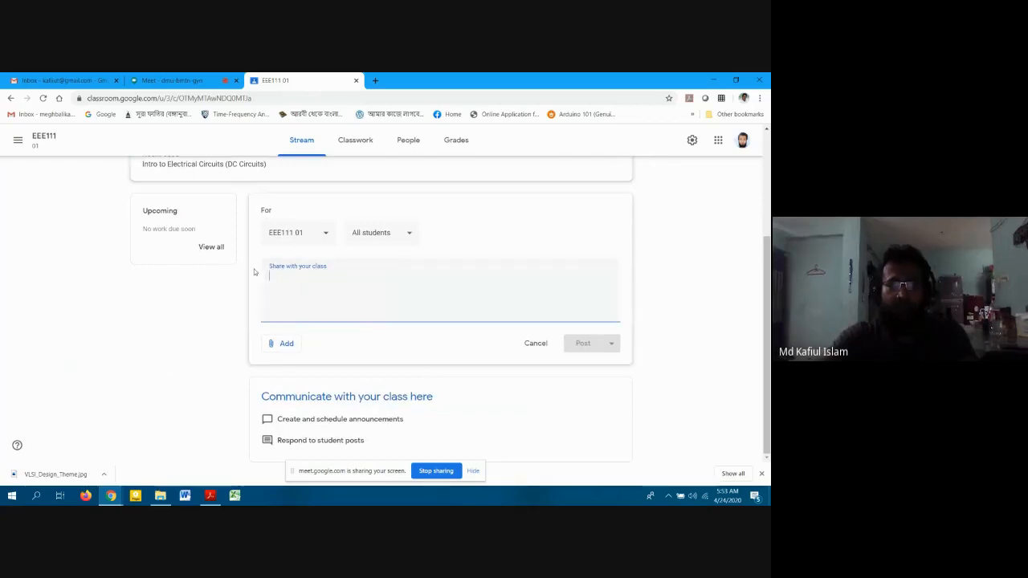
text(Welcome)
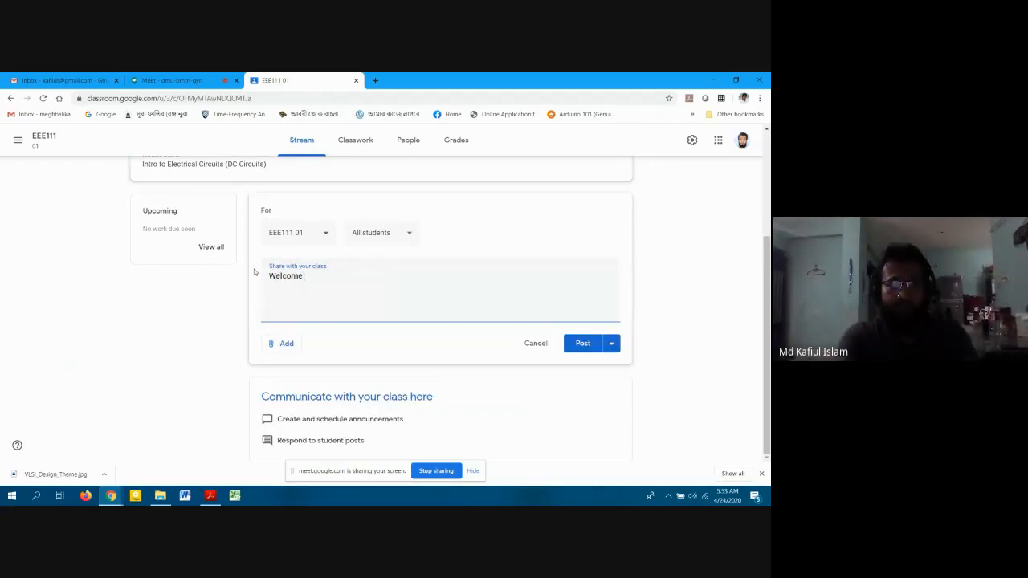
text( to)
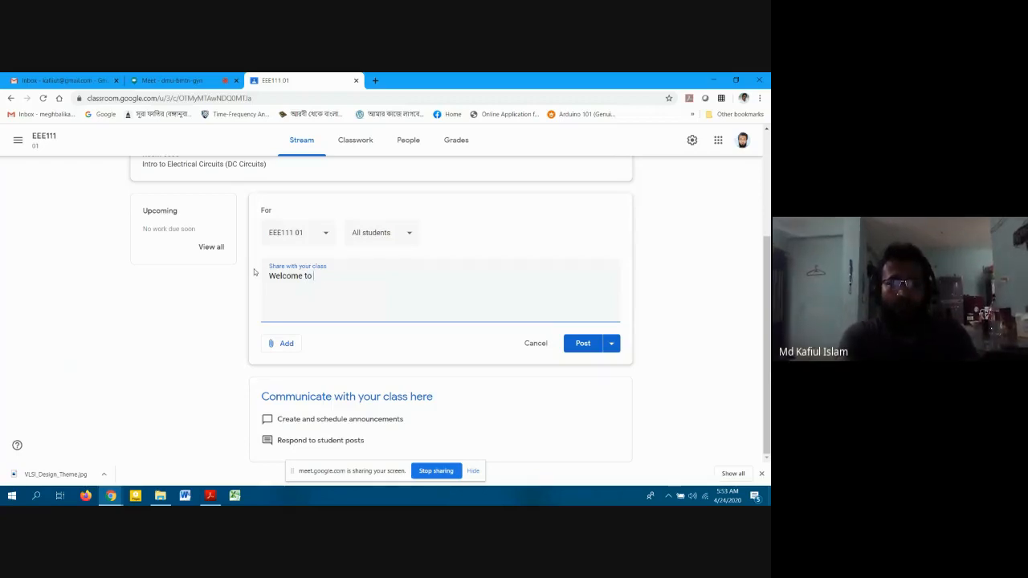
text( EEE111.)
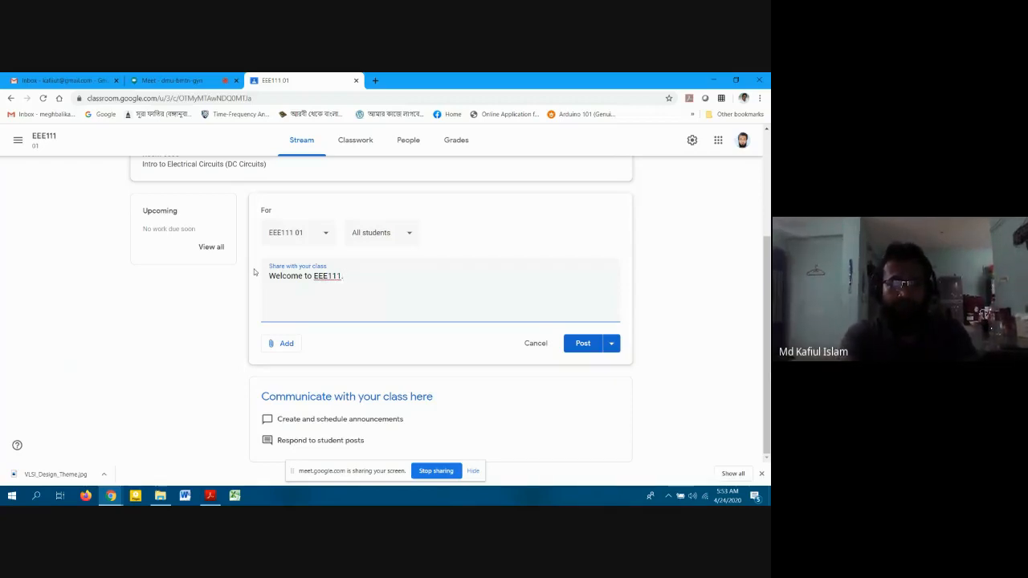
text( Please sha)
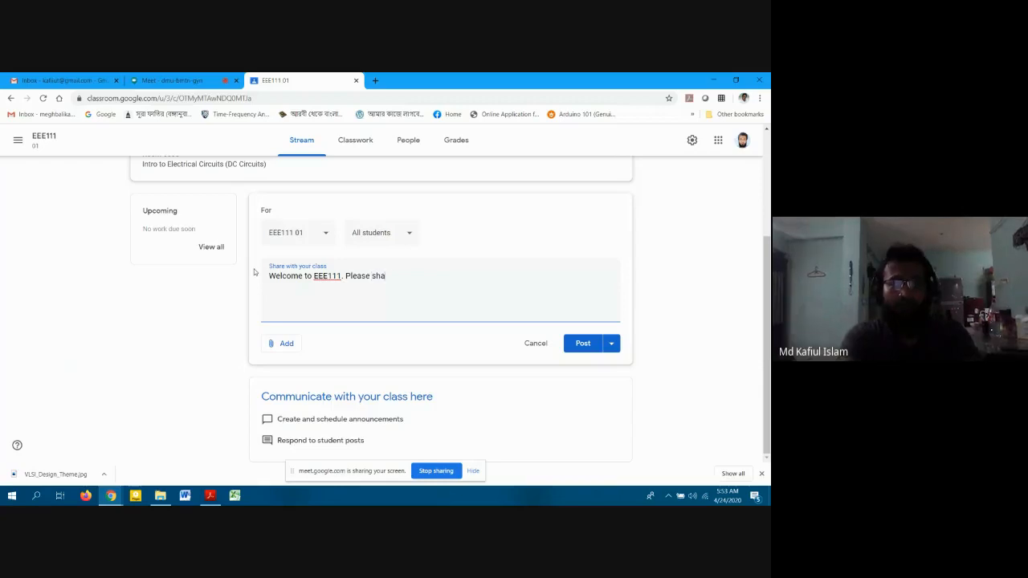
text(re your )
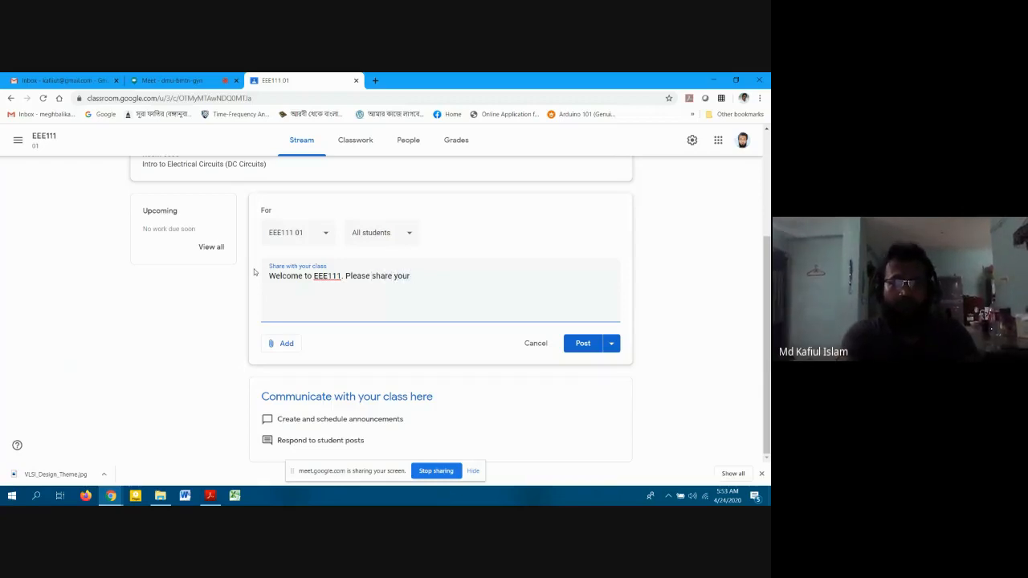
text(thought)
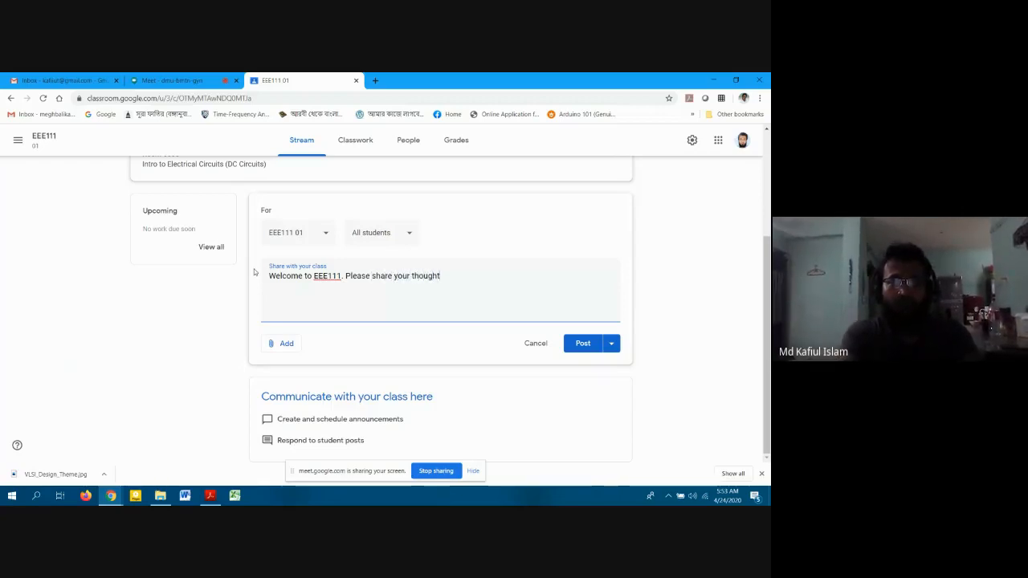
text(s in the co)
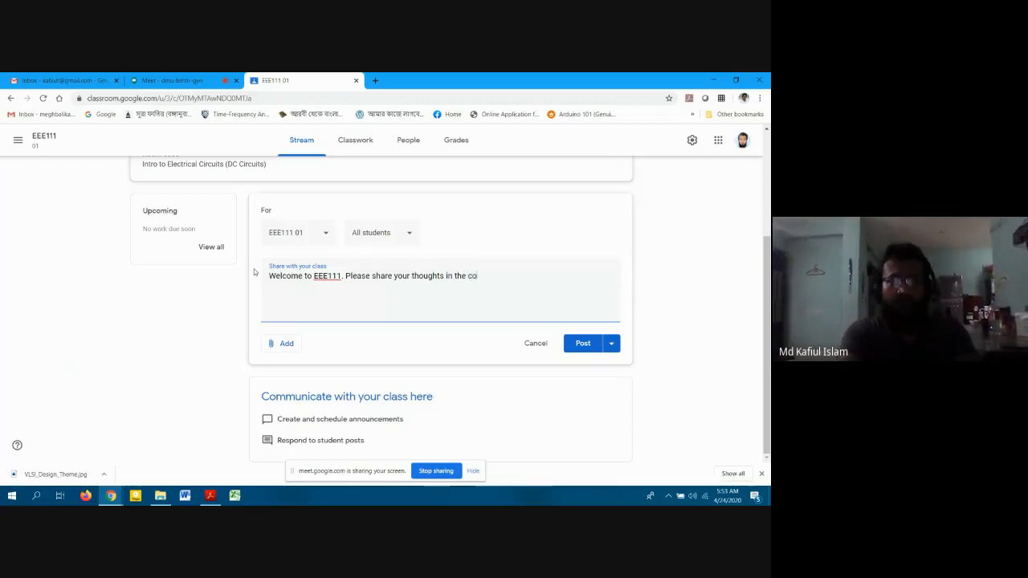
text(mments below.)
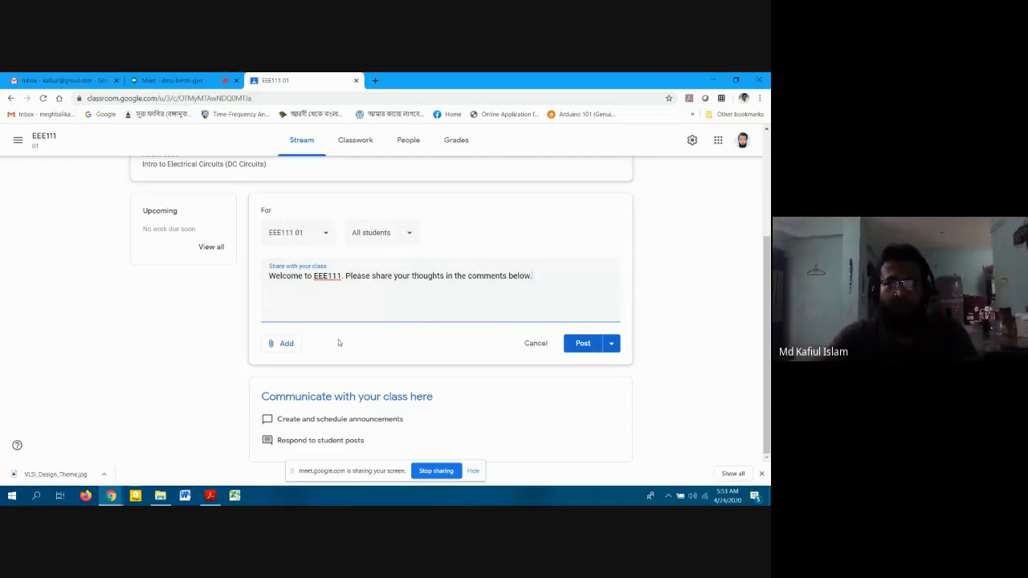
click(285, 346)
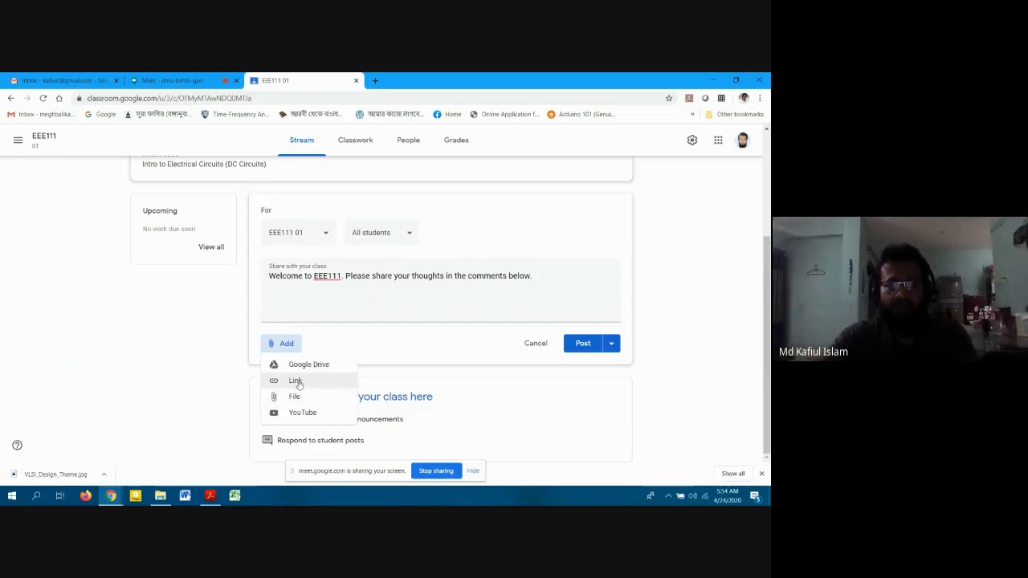
click(332, 337)
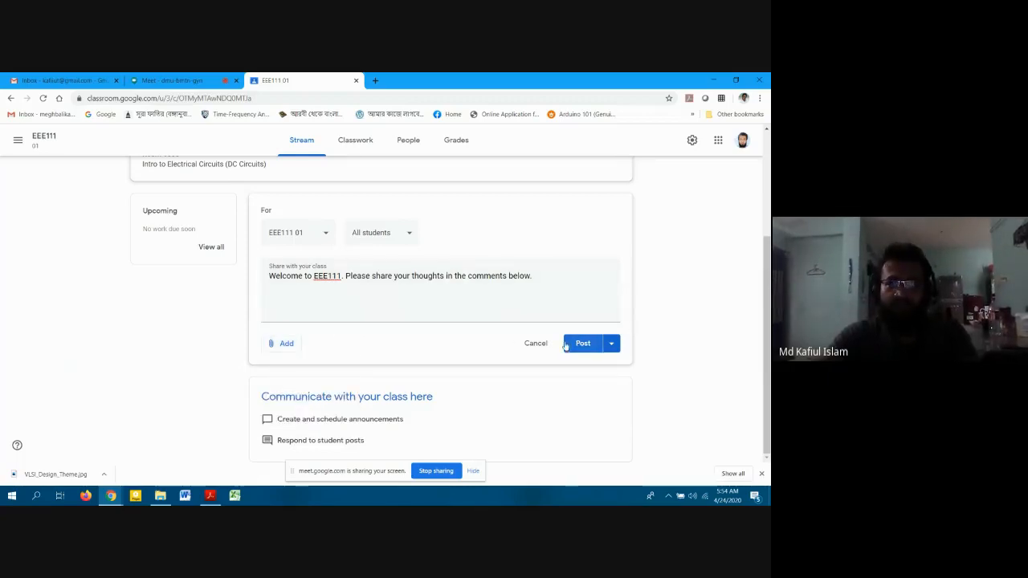
click(574, 345)
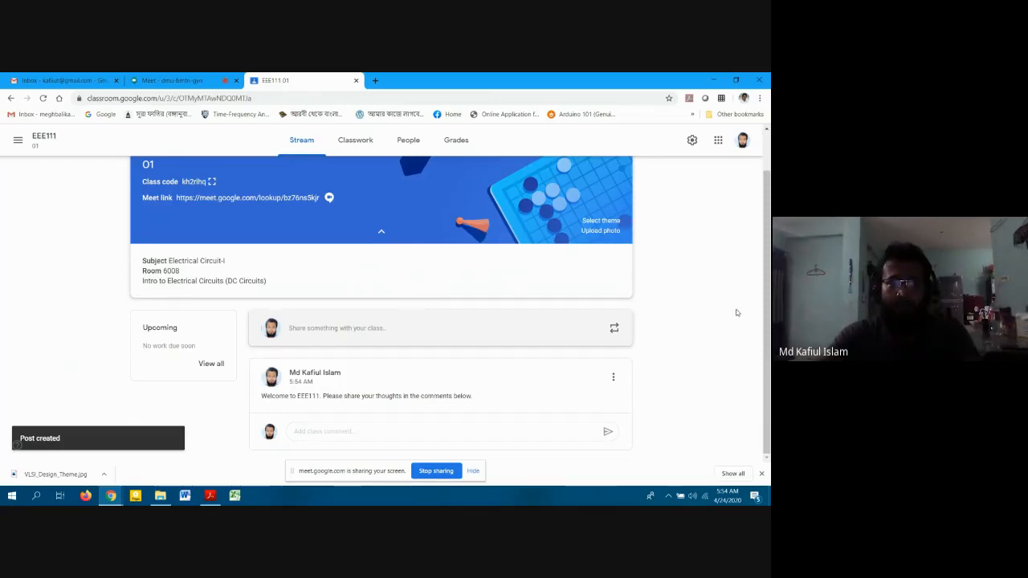
scroll(736, 312, up, 1)
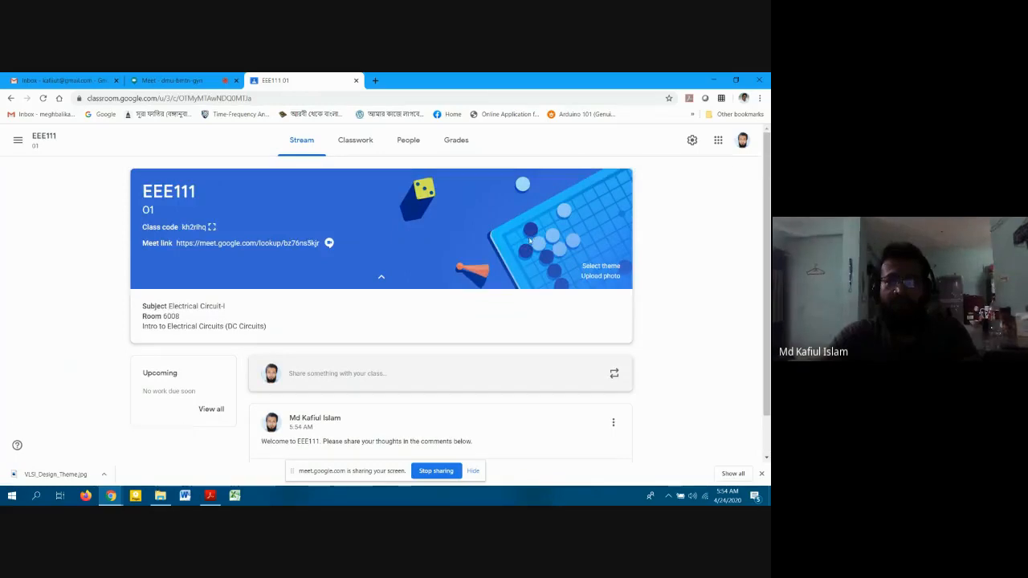
Apply the pink Math theme from the Math & Science gallery as the EEE111 banner.
click(613, 269)
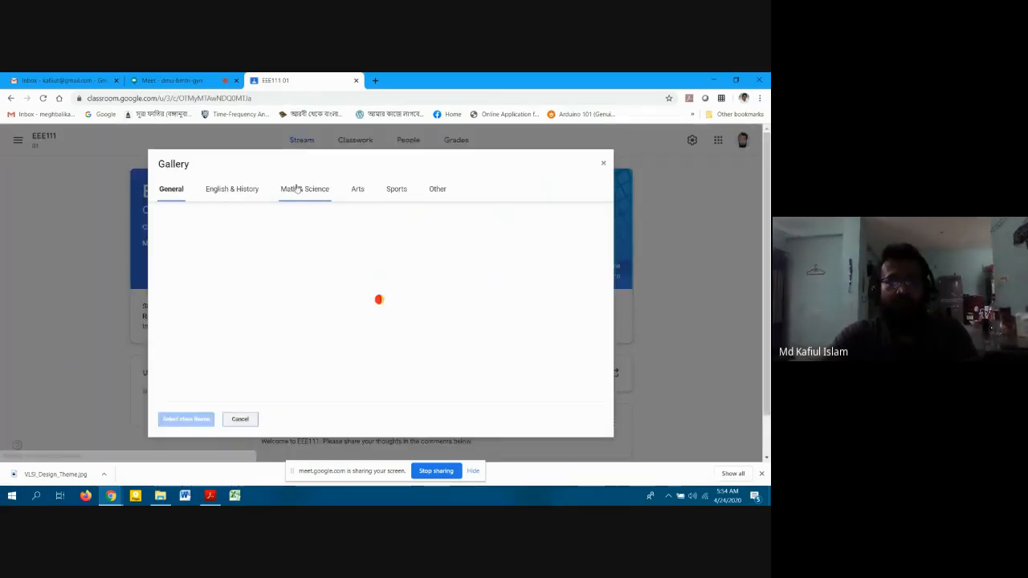
click(304, 189)
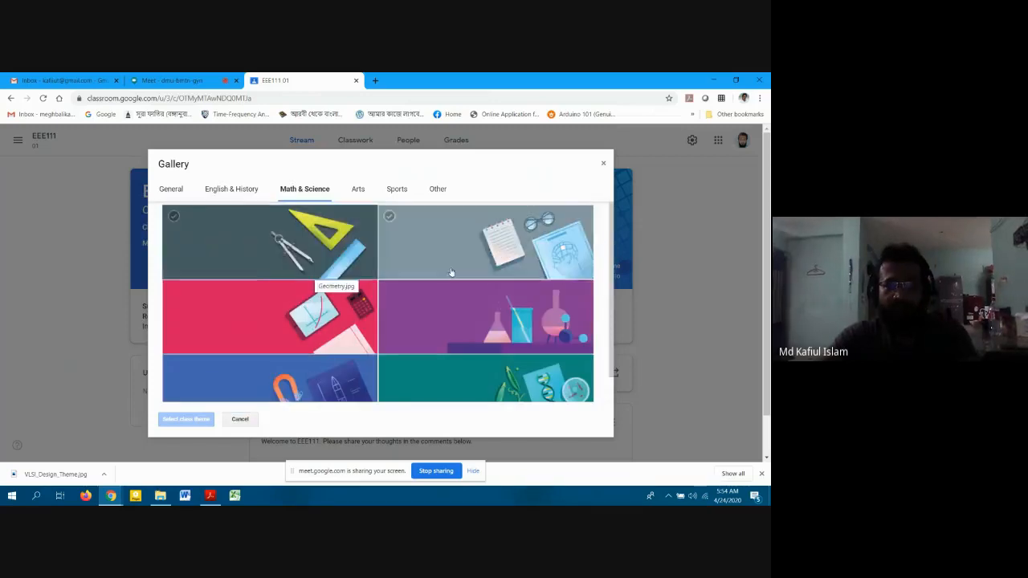
scroll(454, 279, down, 2)
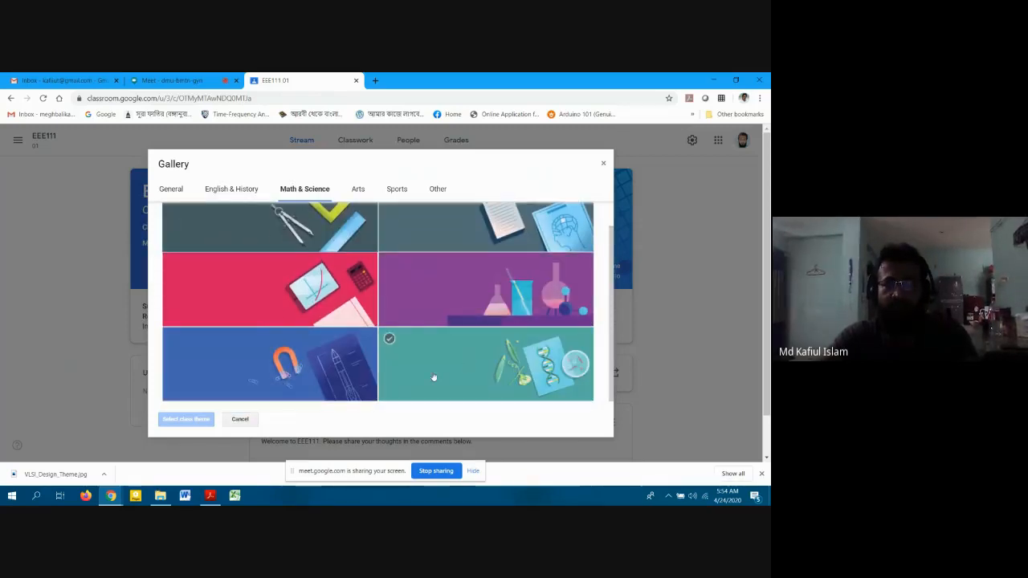
scroll(534, 289, up, 2)
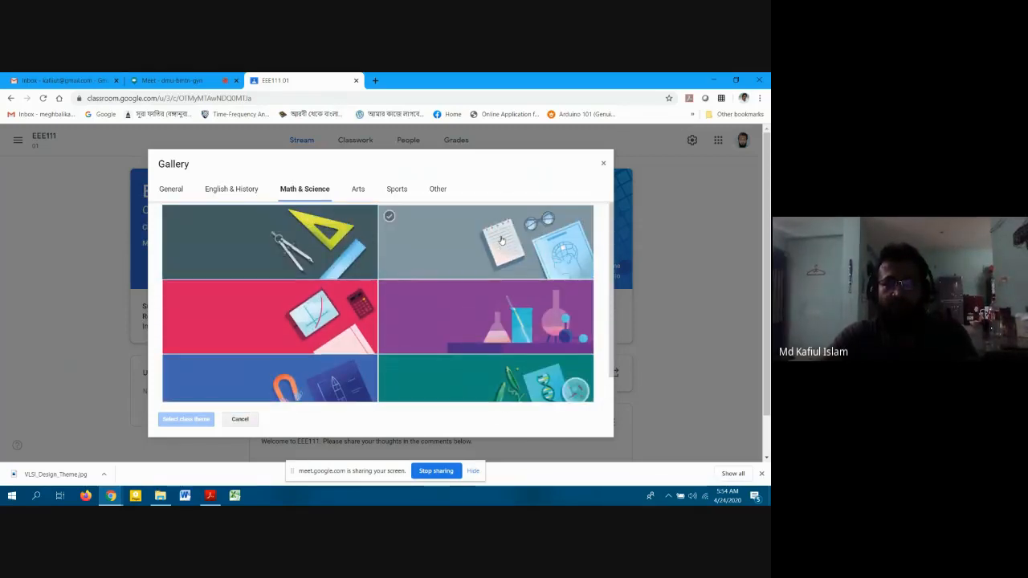
scroll(432, 319, down, 2)
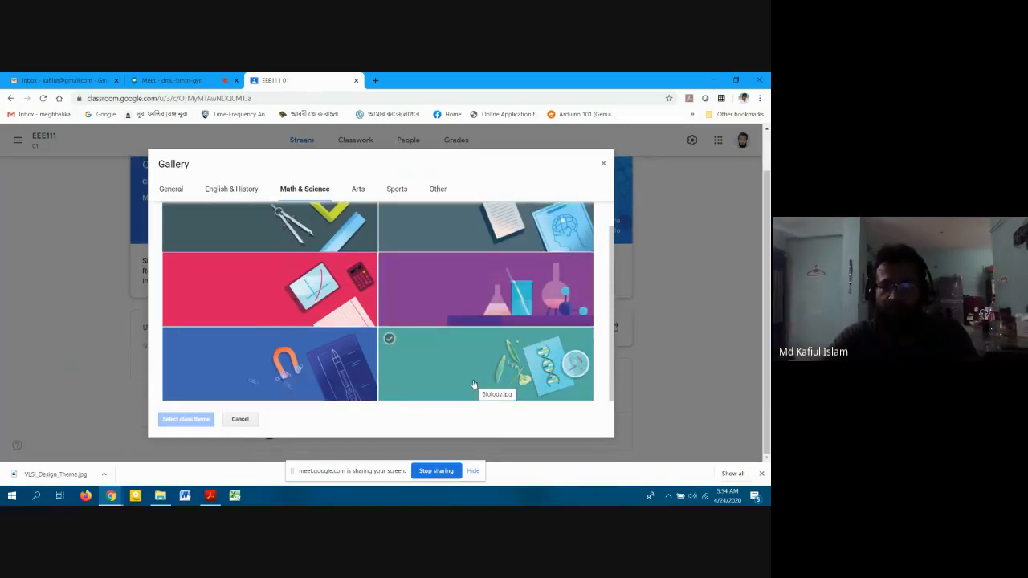
click(327, 296)
click(186, 419)
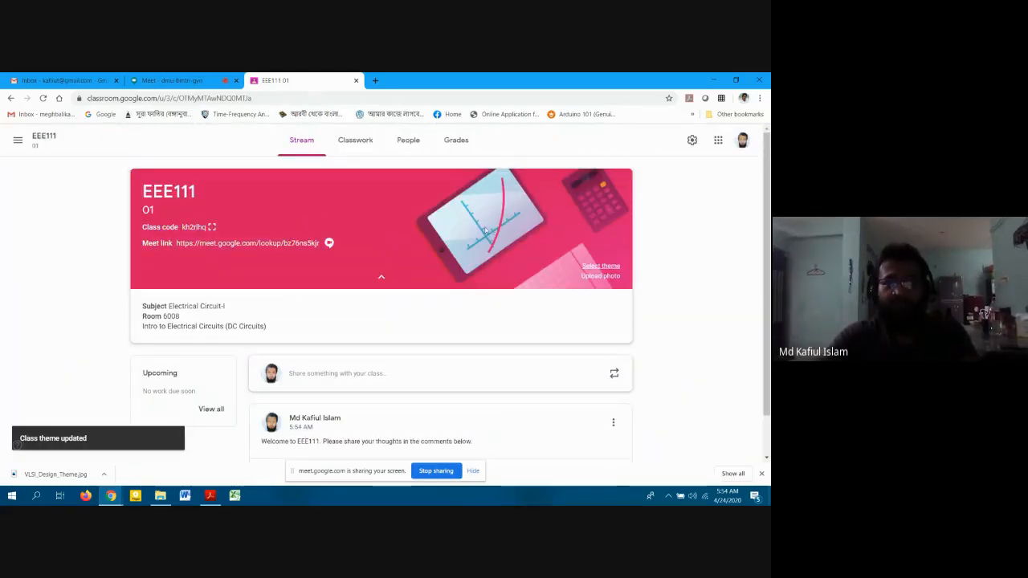
Upload VLSI_Design_Theme.jpg as the banner, cropped to center on the chip.
click(600, 276)
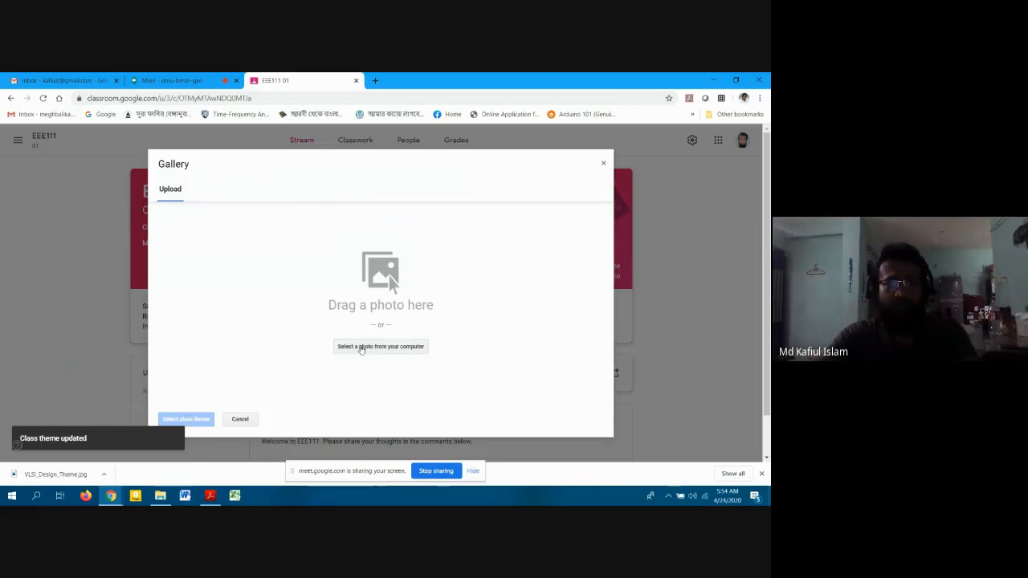
click(361, 346)
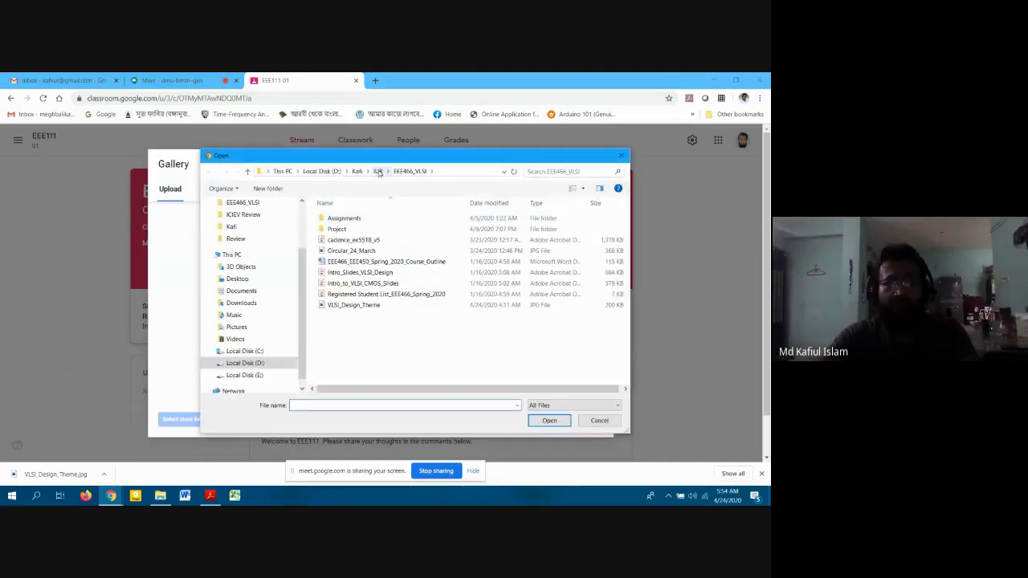
double_click(345, 305)
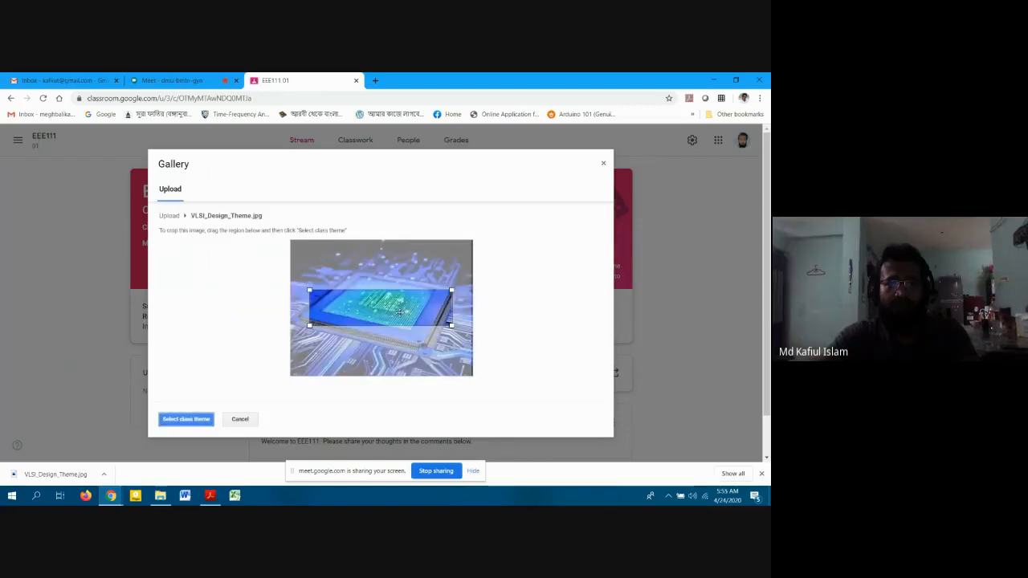
drag(399, 311, 398, 306)
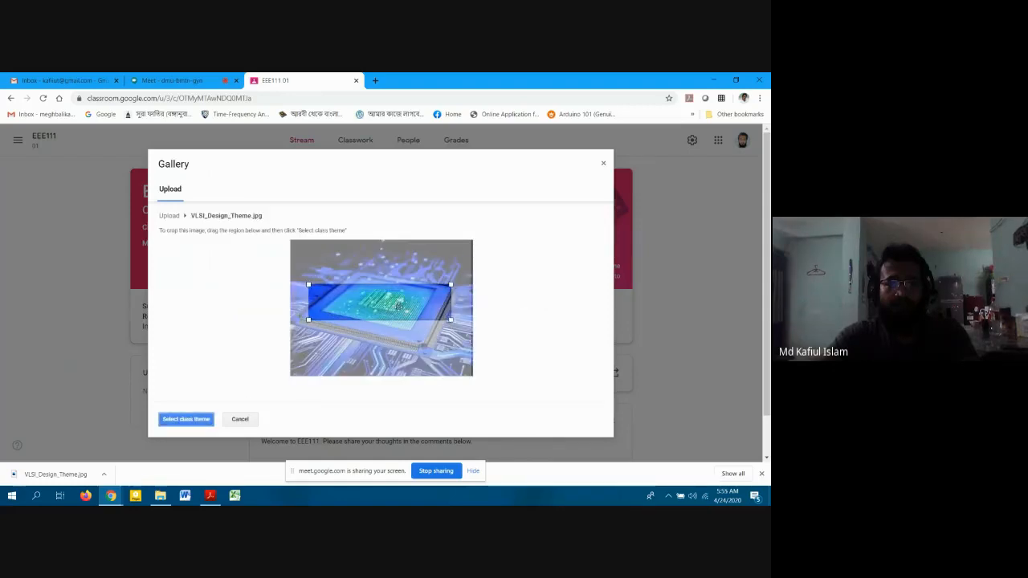
click(168, 422)
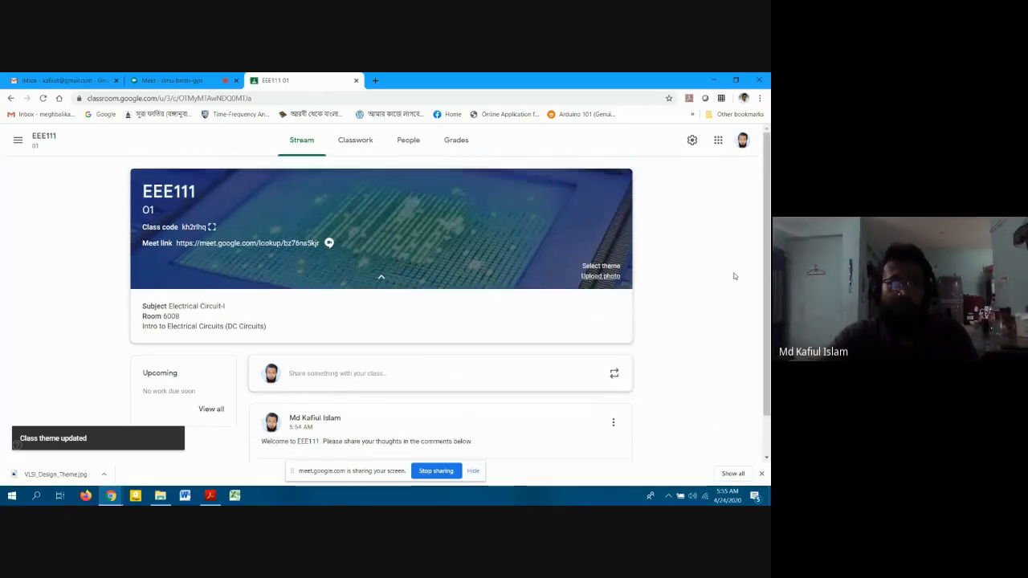
scroll(663, 249, down, 2)
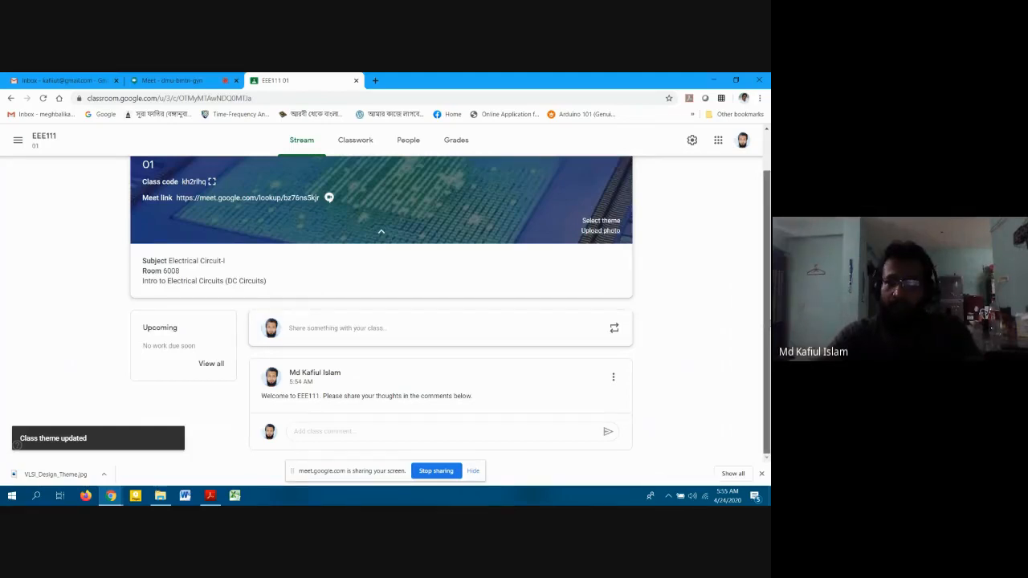
drag(768, 322, 767, 283)
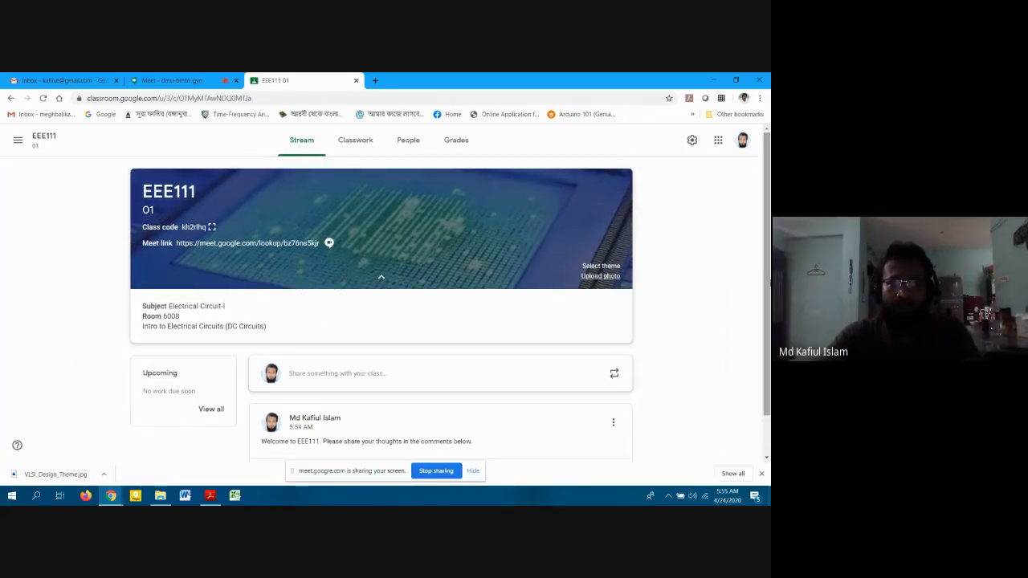
drag(768, 245, 769, 249)
scroll(769, 250, down, 1)
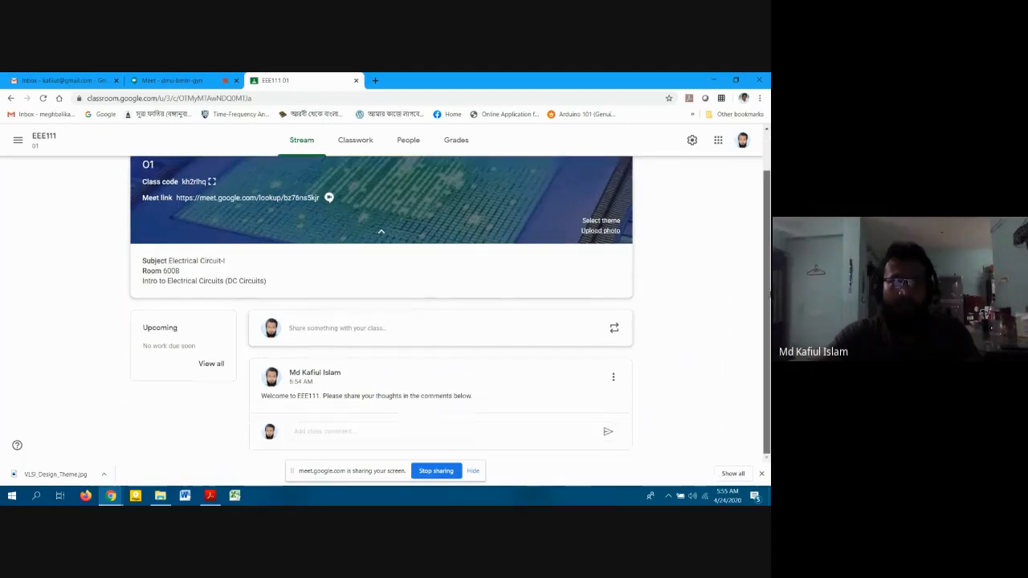
click(692, 143)
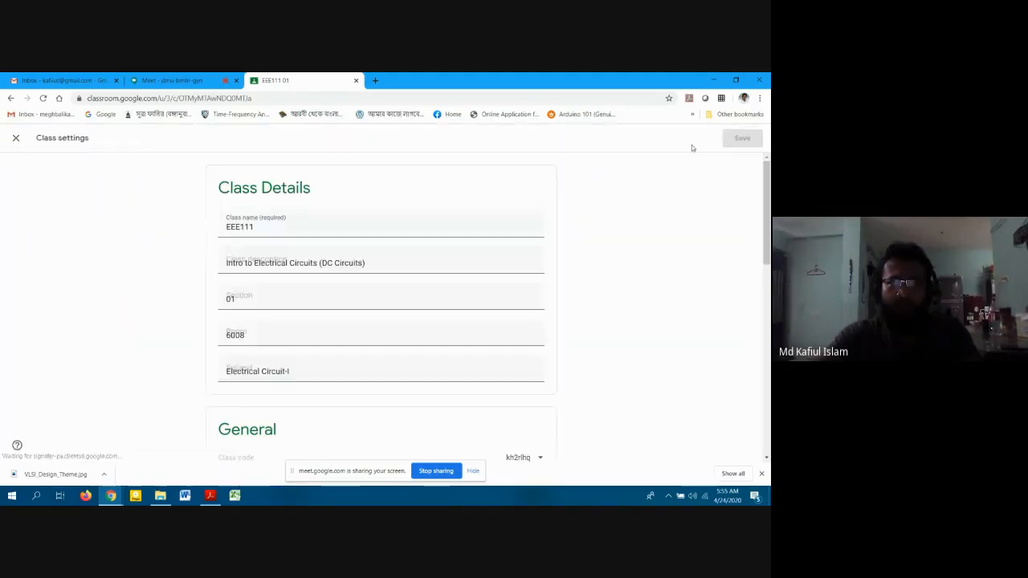
scroll(651, 212, down, 5)
scroll(635, 333, down, 3)
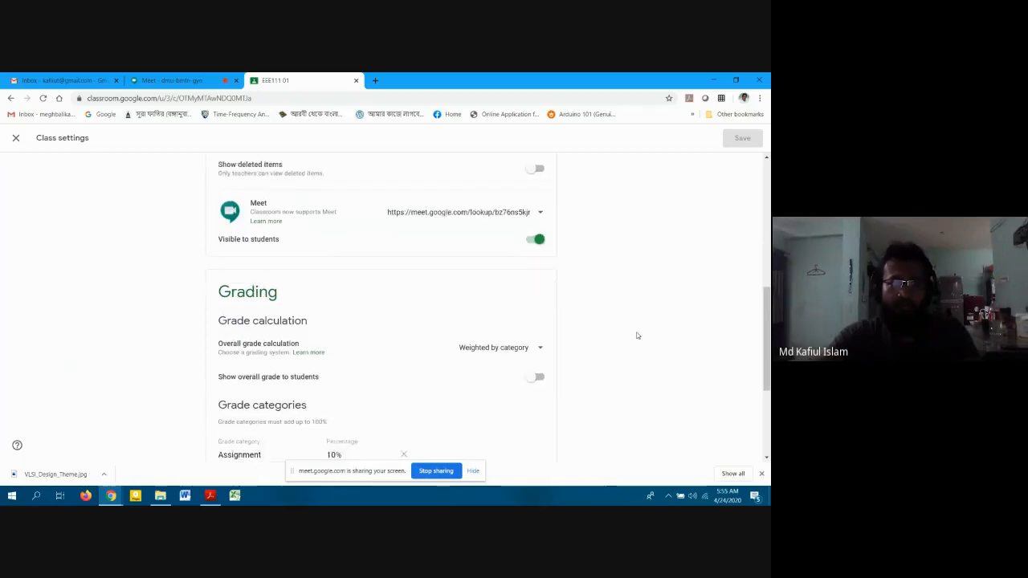
scroll(479, 342, up, 5)
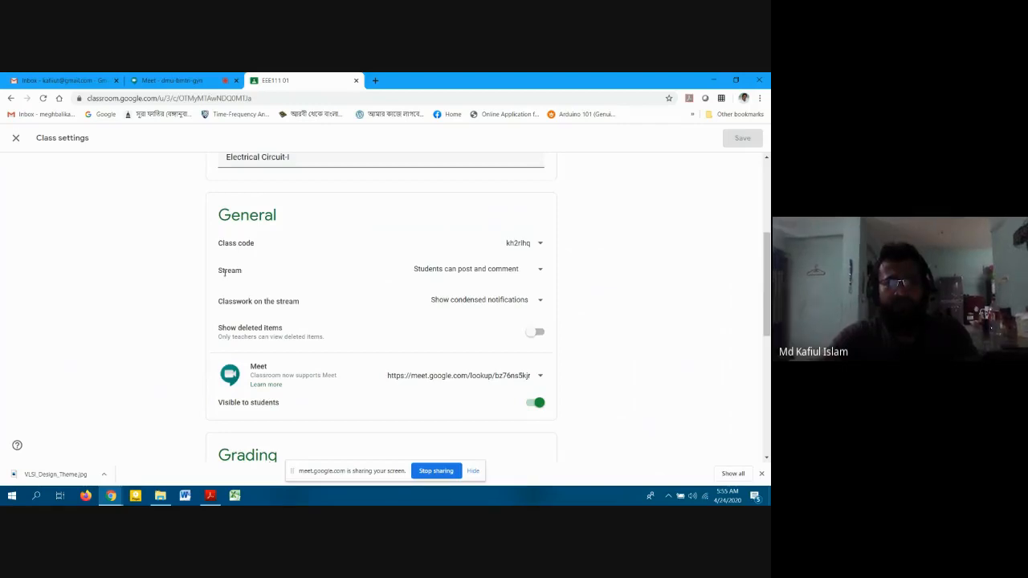
click(448, 273)
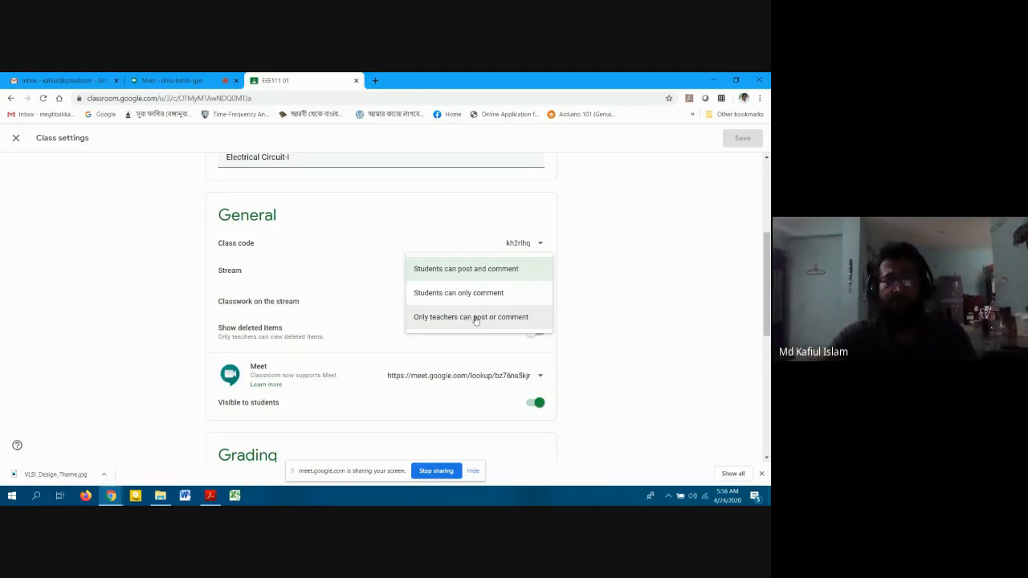
click(481, 278)
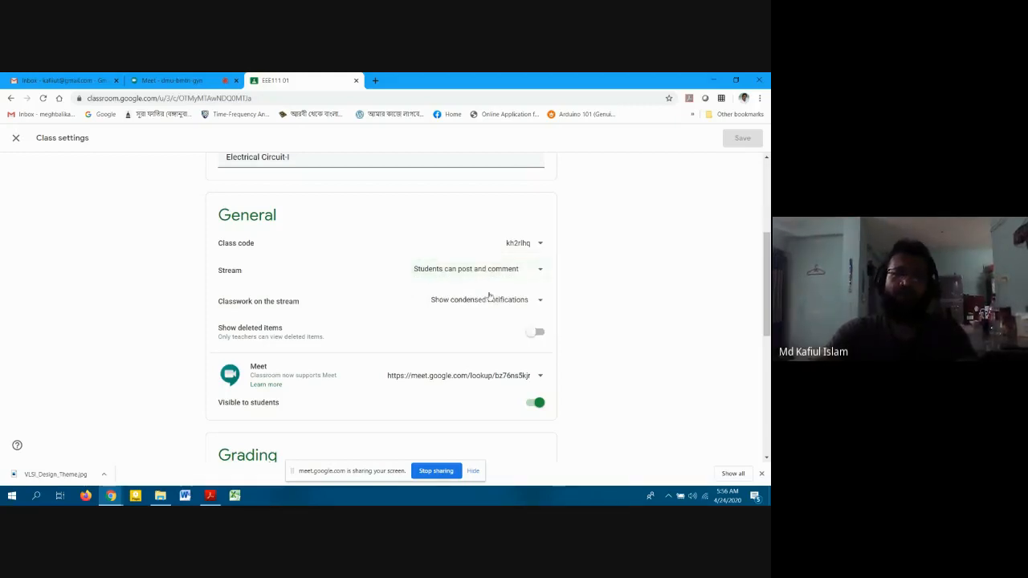
scroll(598, 286, up, 3)
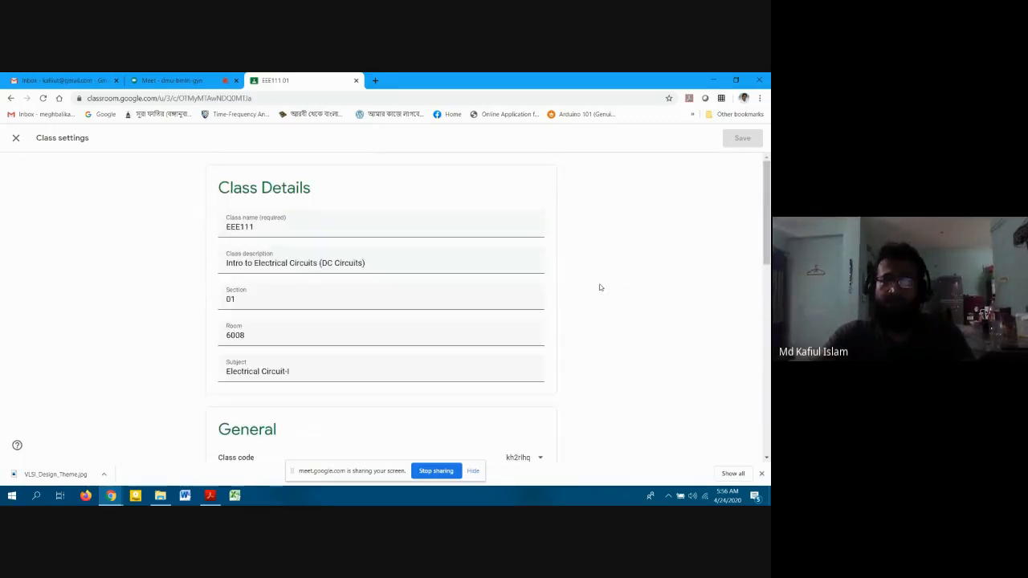
click(11, 98)
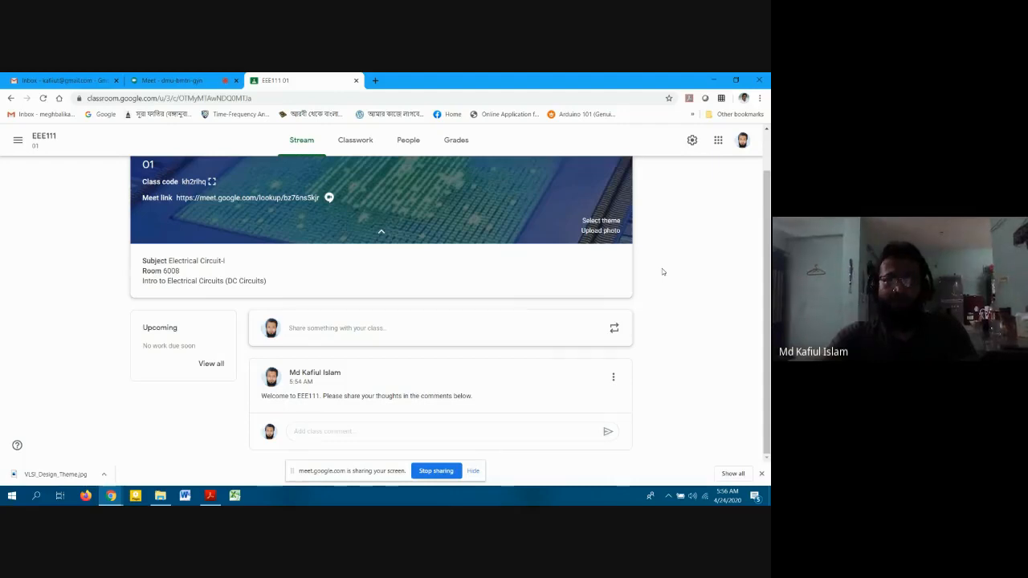
Go to the People page and open the Invite students dialog.
click(394, 146)
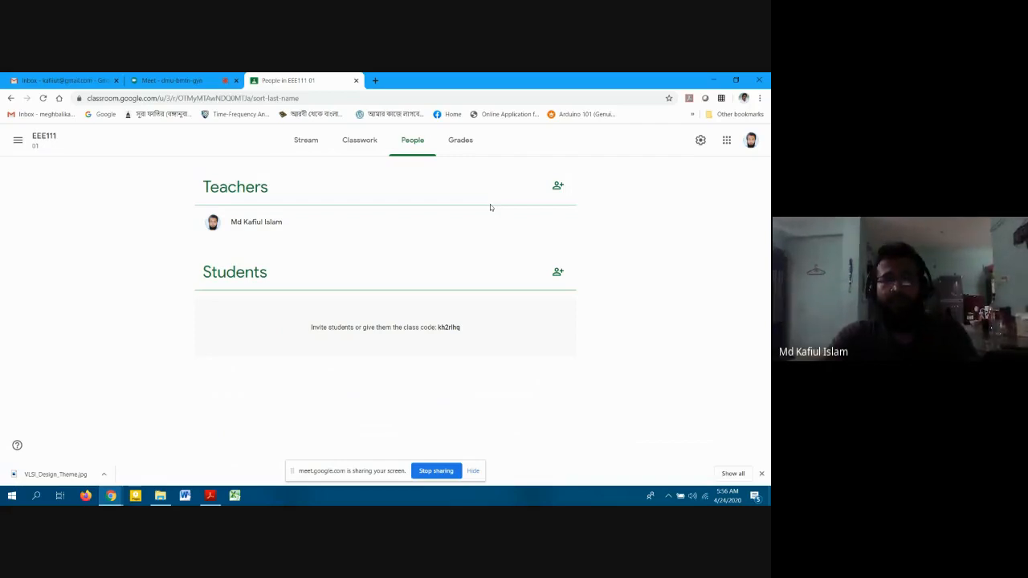
click(568, 273)
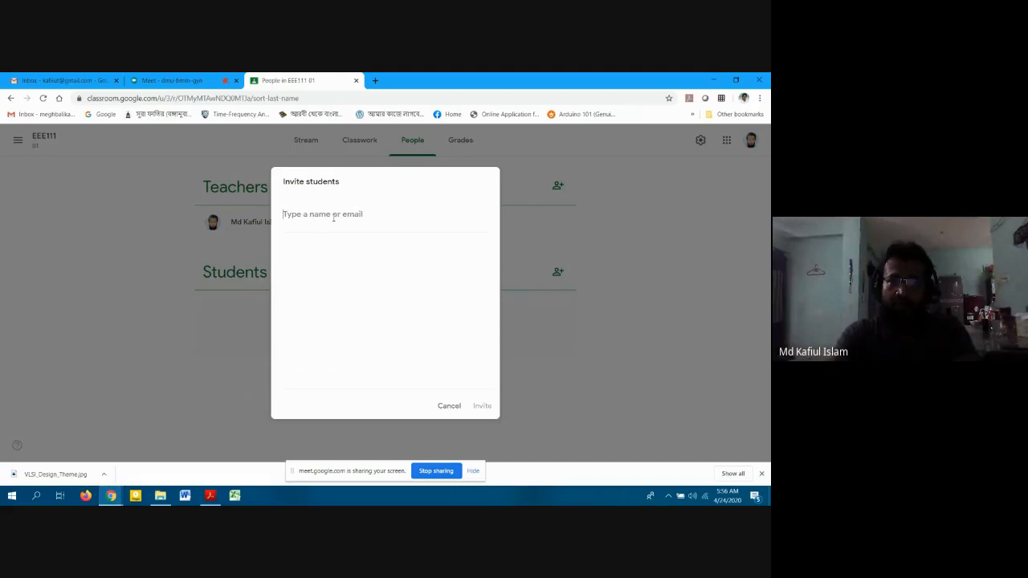
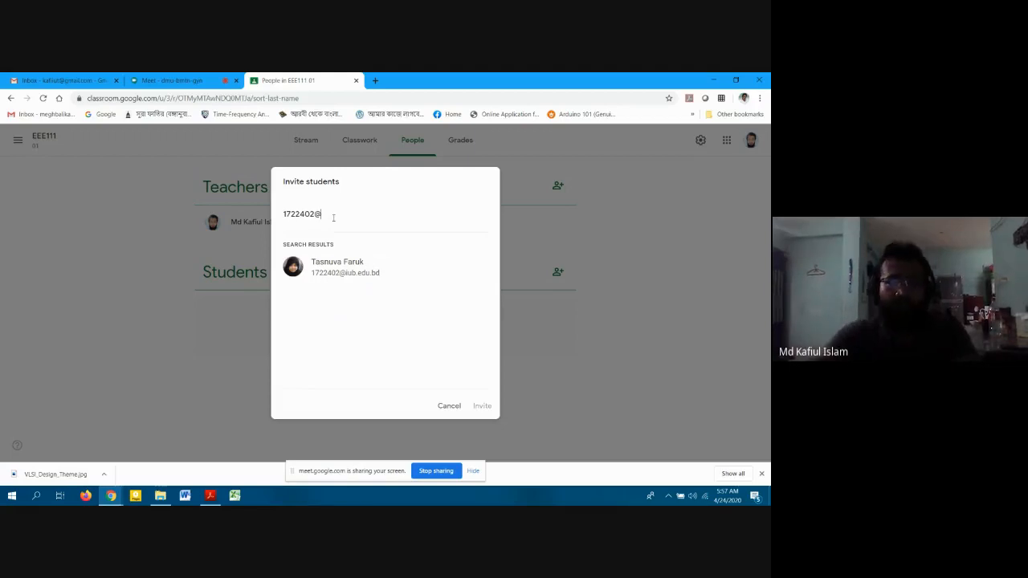
Search the student's e-mail, add the matching result, and send the invitation.
click(346, 273)
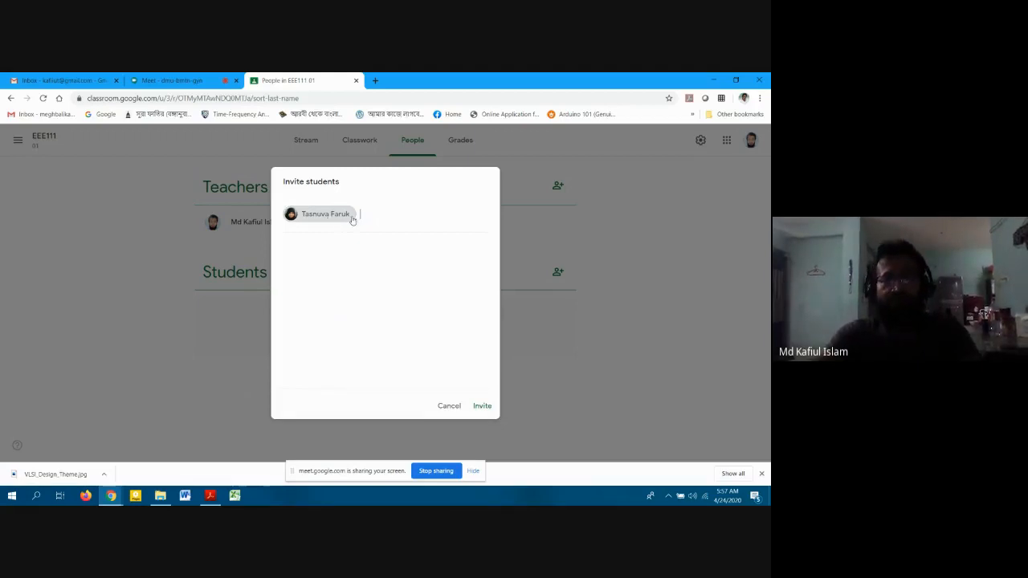
click(311, 215)
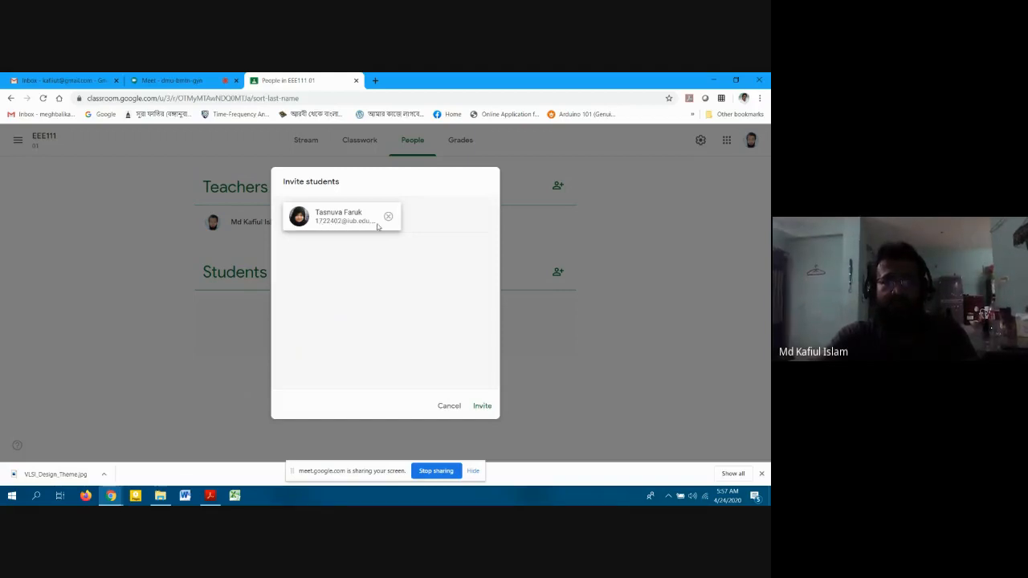
click(433, 209)
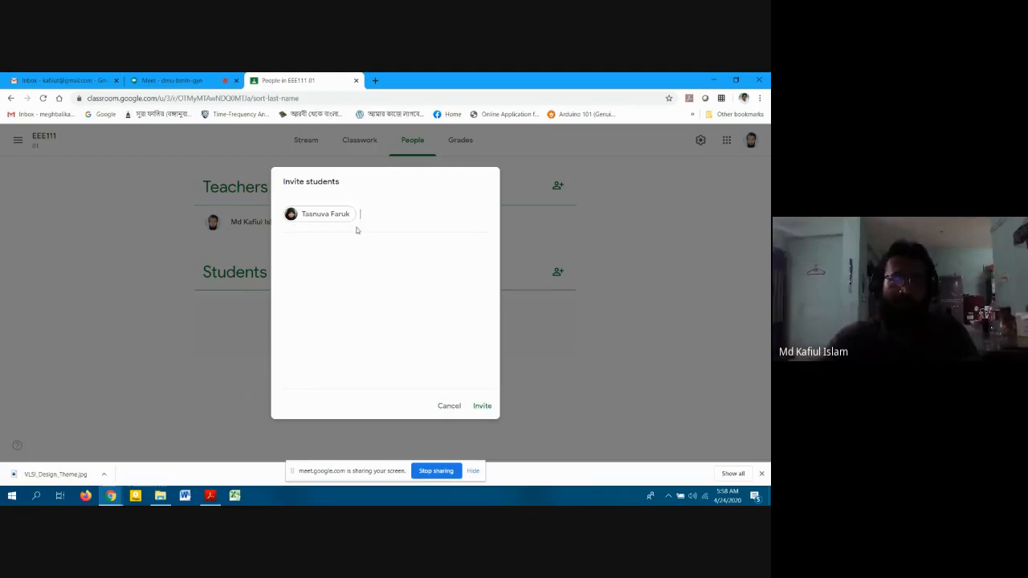
click(482, 406)
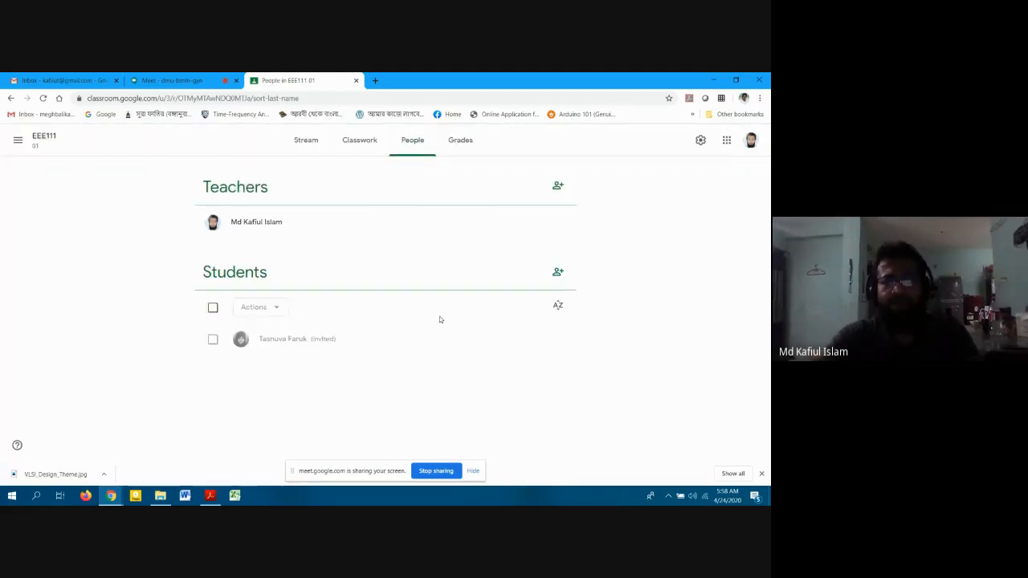
Try inviting a Gmail contact, dismiss the domain rejection error, and cancel the dialog.
click(558, 273)
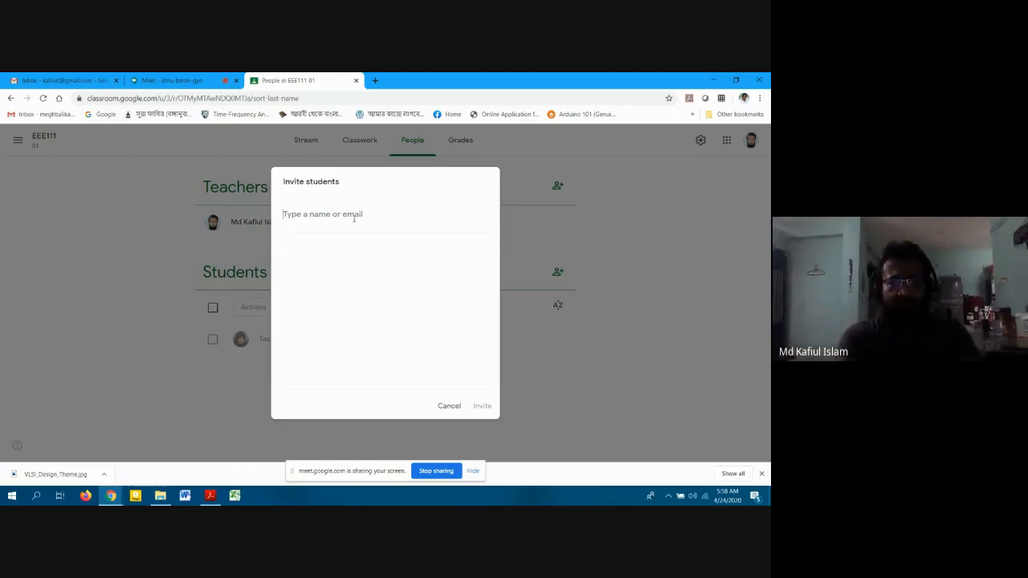
text(ka)
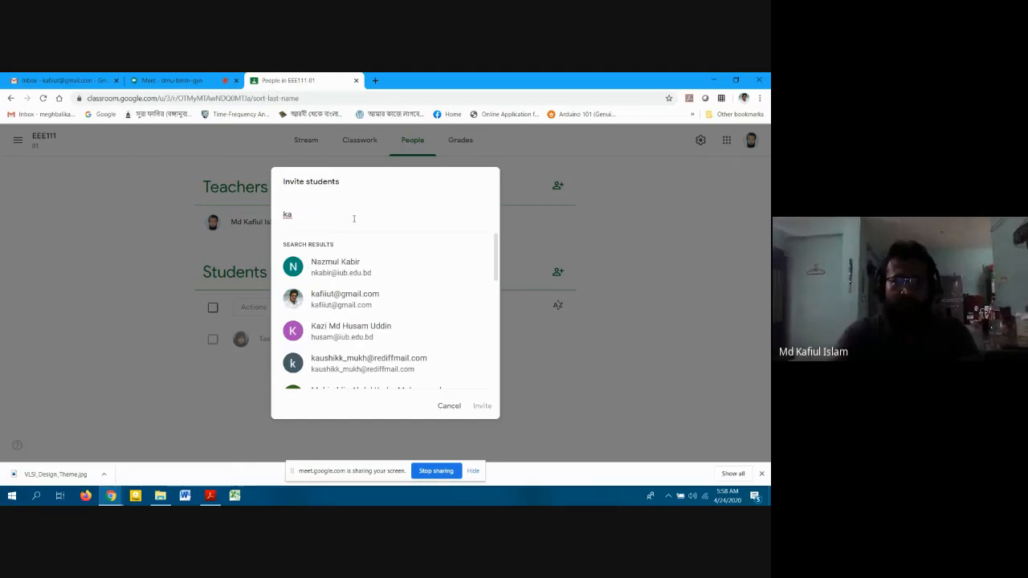
click(333, 297)
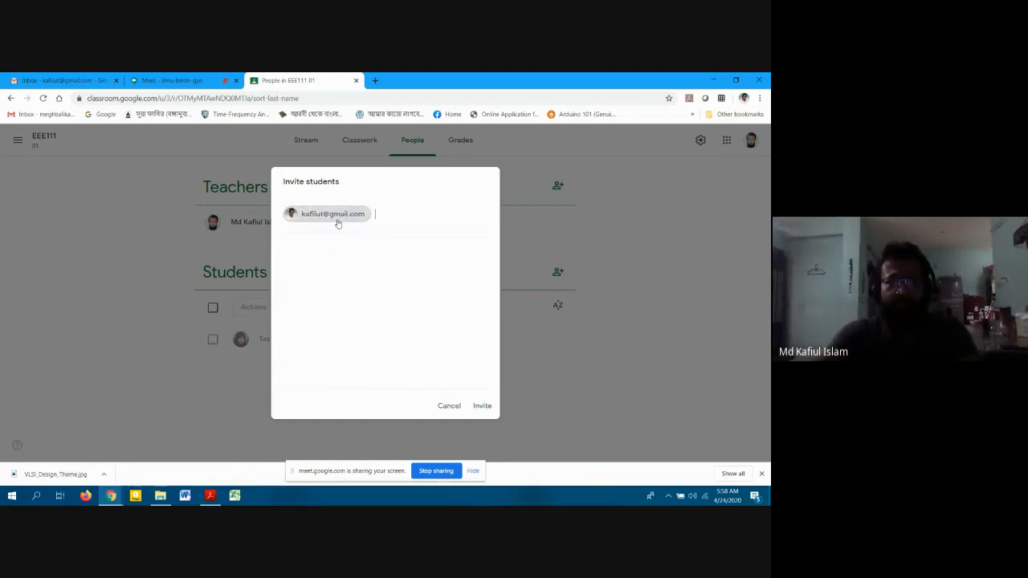
click(481, 405)
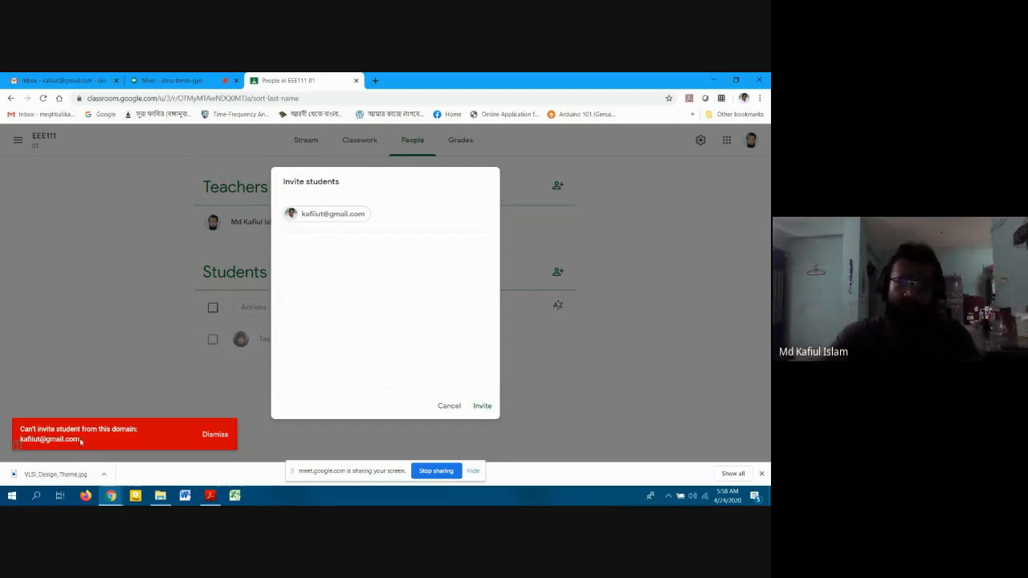
click(206, 434)
click(450, 406)
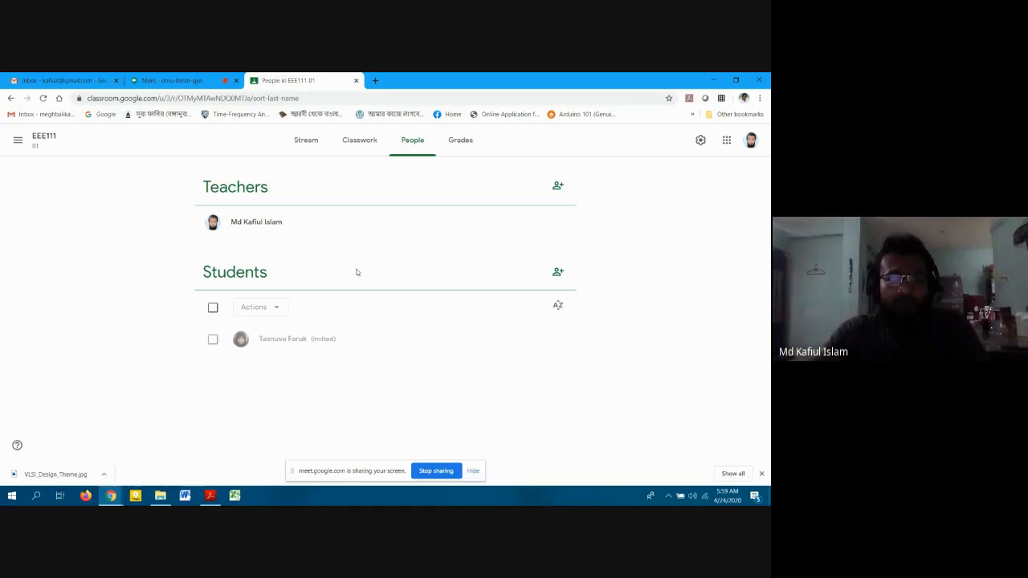
Accept the 'Class invitation: EEE111 01' email from Gmail's Updates category.
click(58, 78)
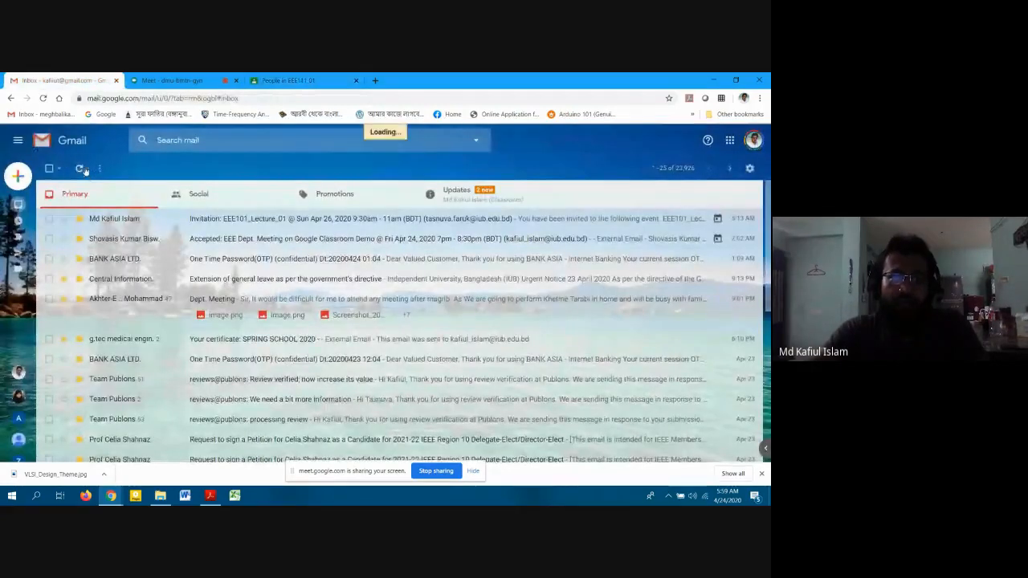
click(473, 198)
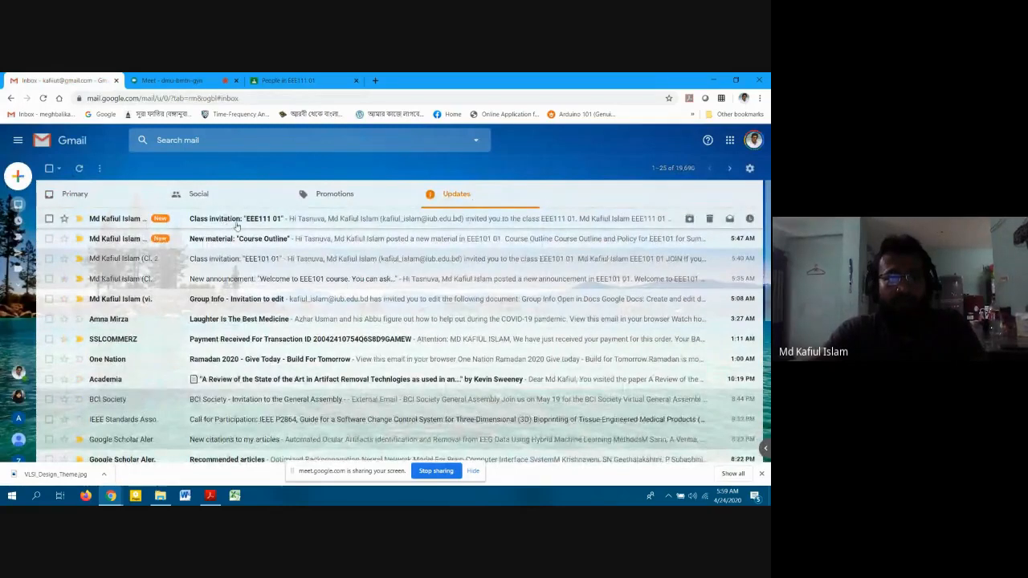
click(243, 220)
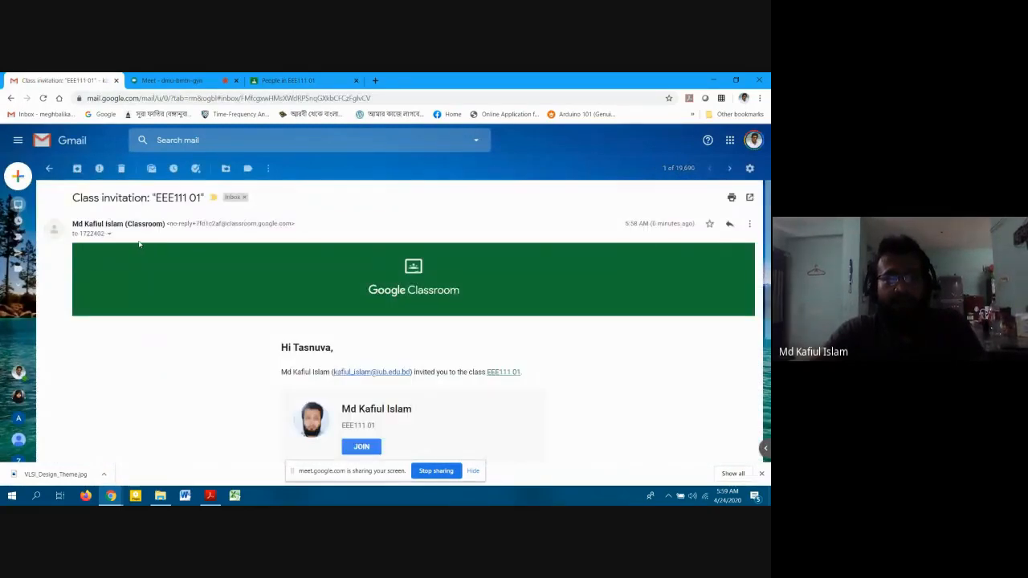
scroll(112, 238, down, 2)
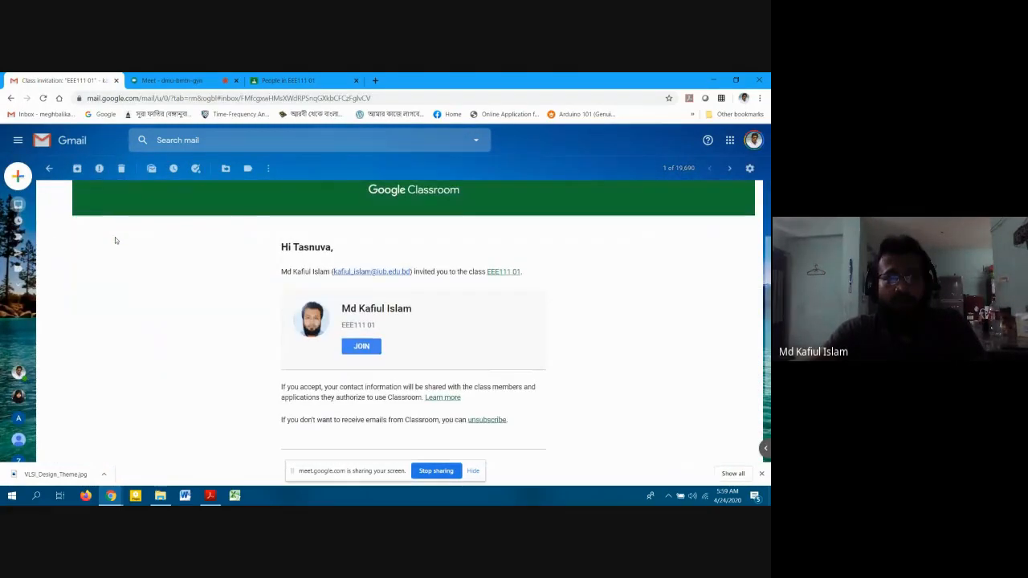
scroll(115, 237, up, 2)
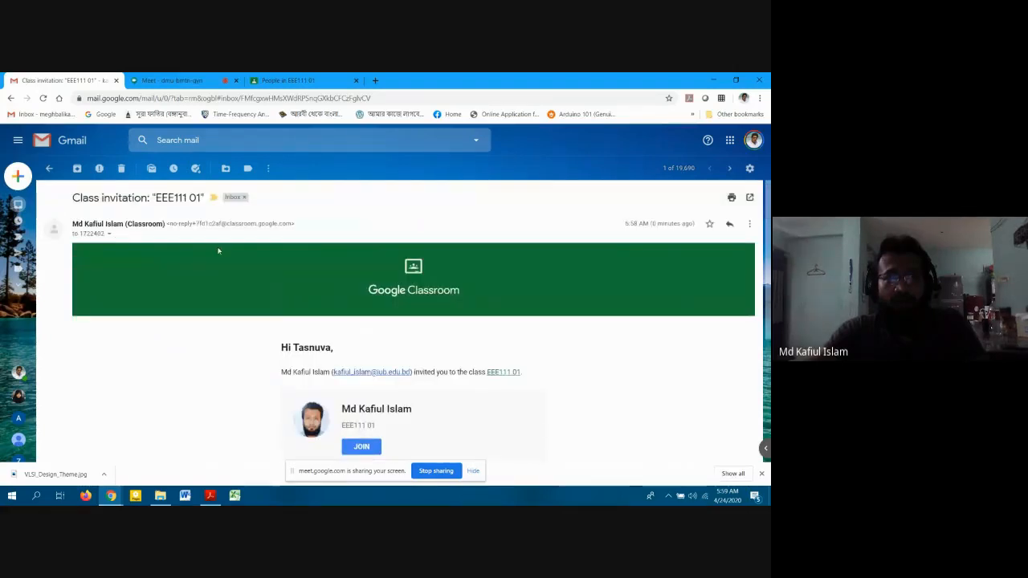
scroll(269, 366, down, 3)
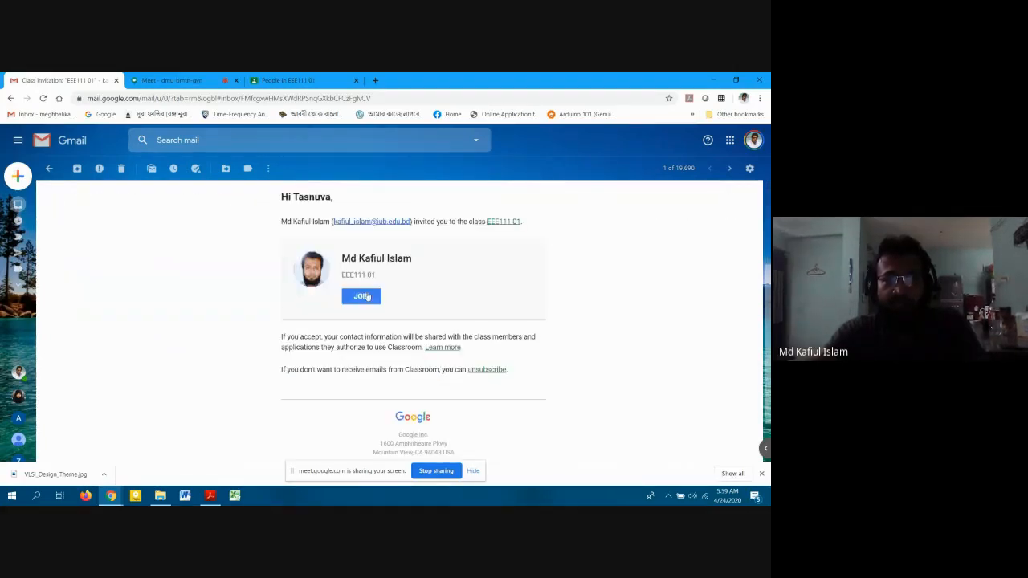
scroll(407, 337, up, 1)
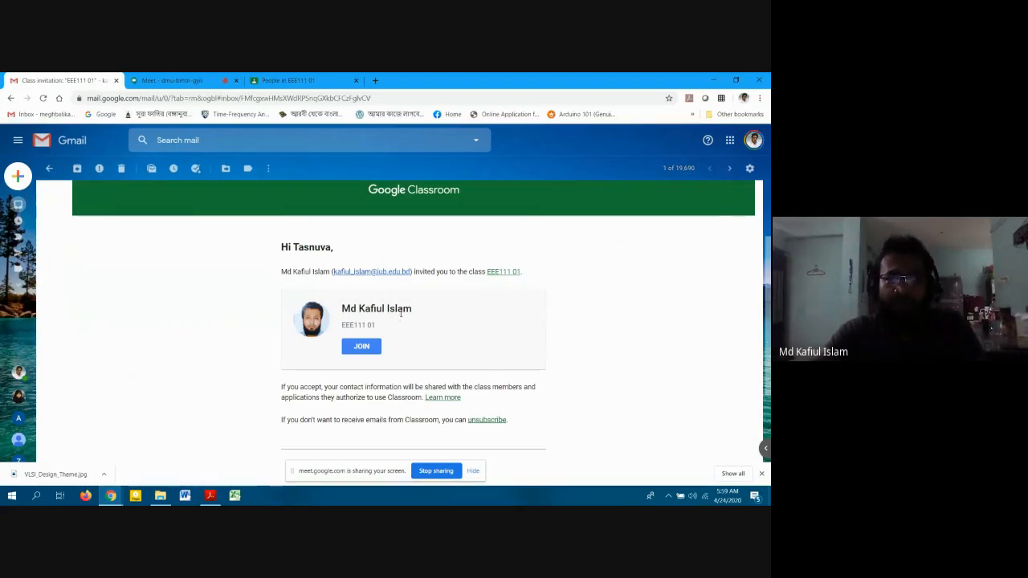
click(361, 347)
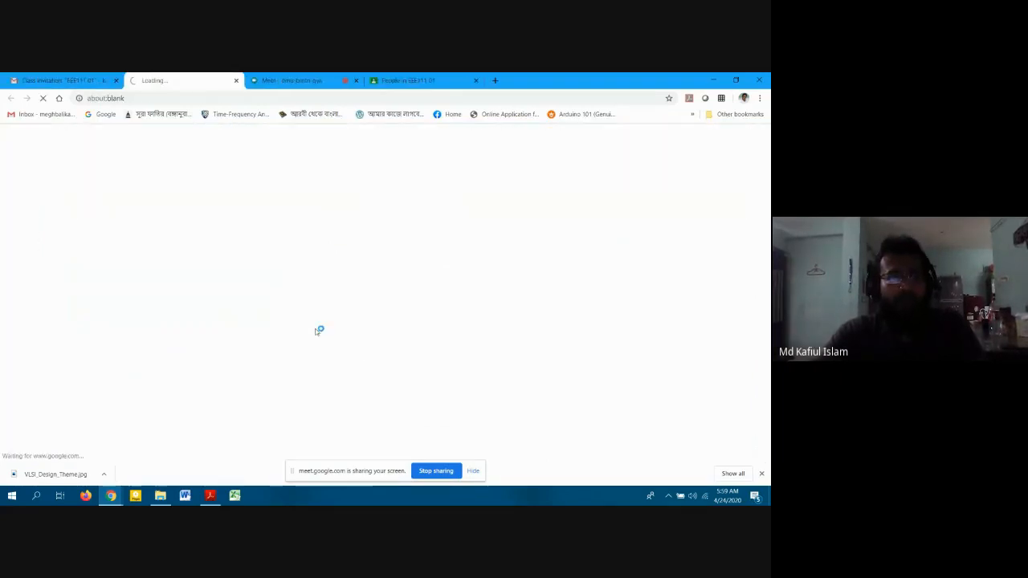
click(74, 83)
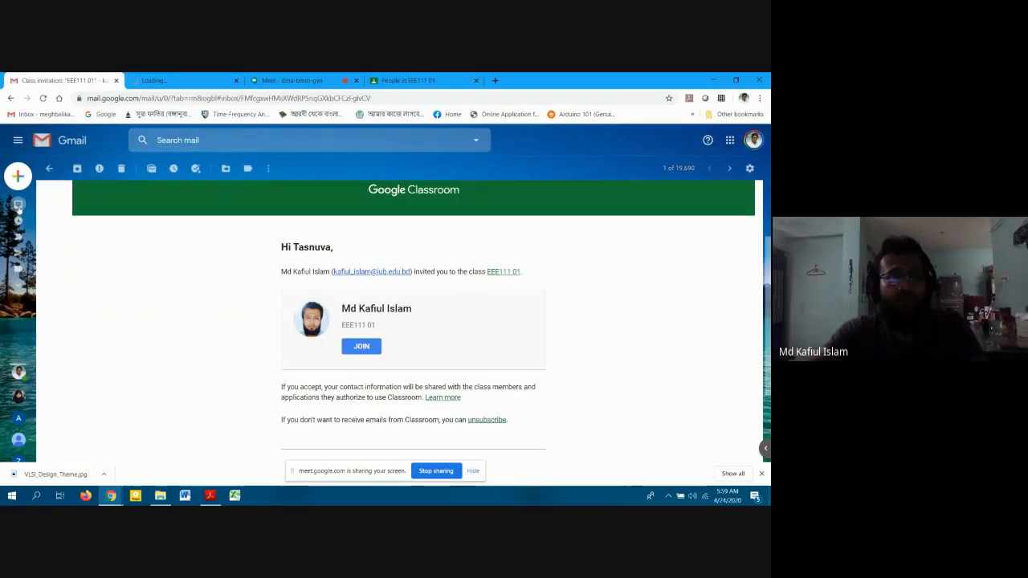
click(19, 208)
Switch Classroom to the invited student's account and join EEE111 from its class card.
click(165, 81)
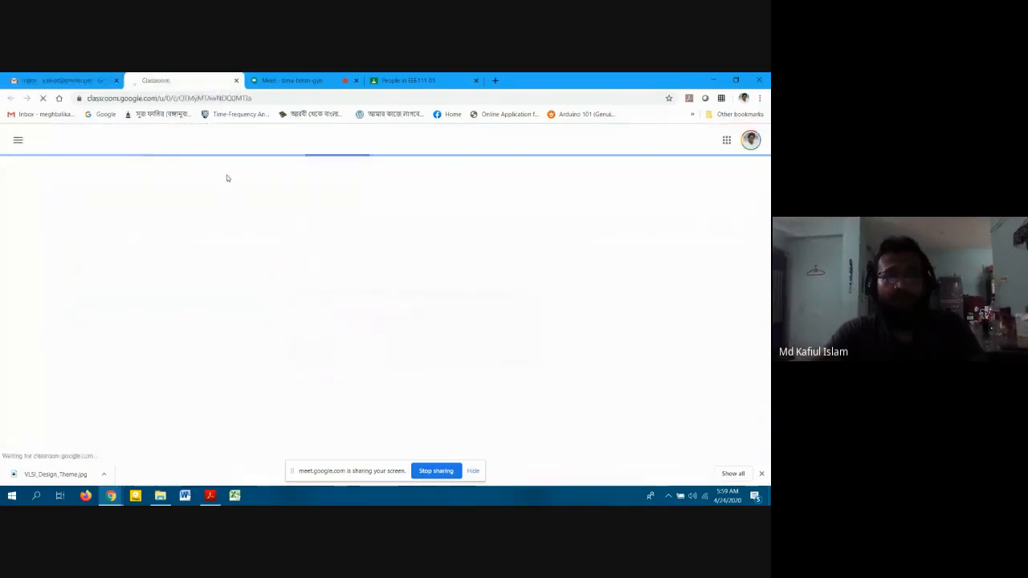
click(750, 140)
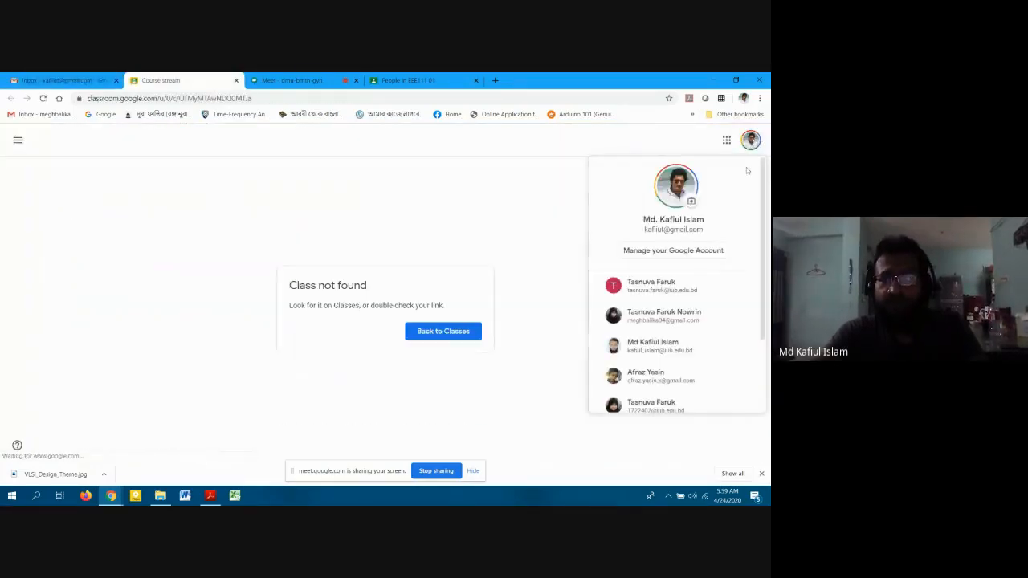
scroll(673, 321, down, 3)
click(671, 317)
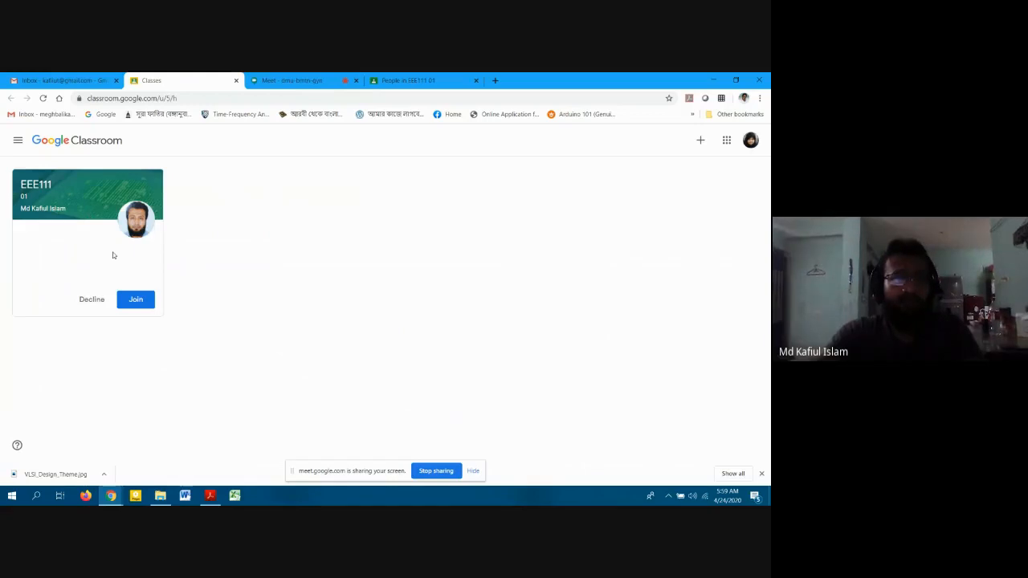
click(138, 300)
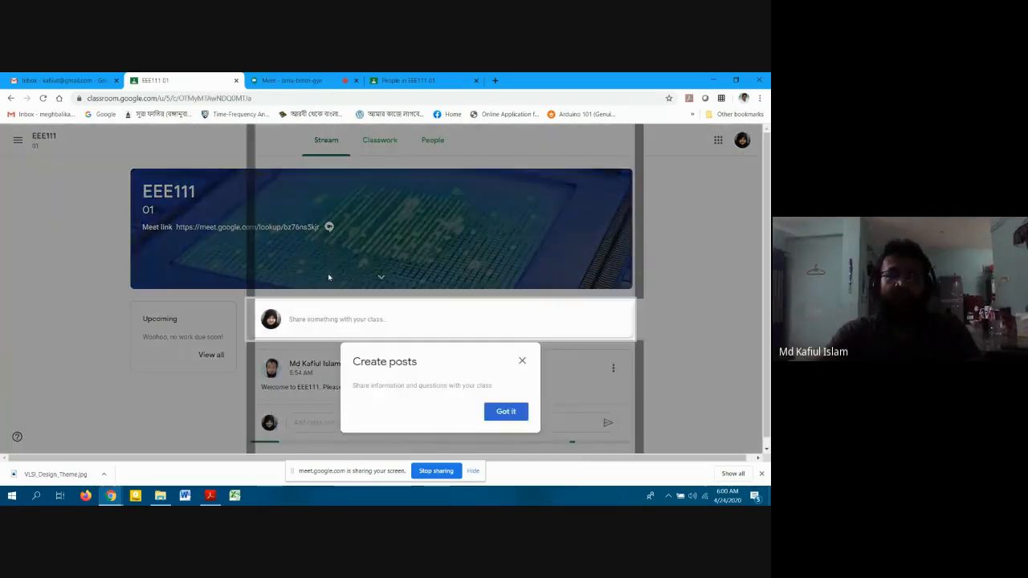
Comment 'Thank you Sir' on the welcome announcement.
click(498, 412)
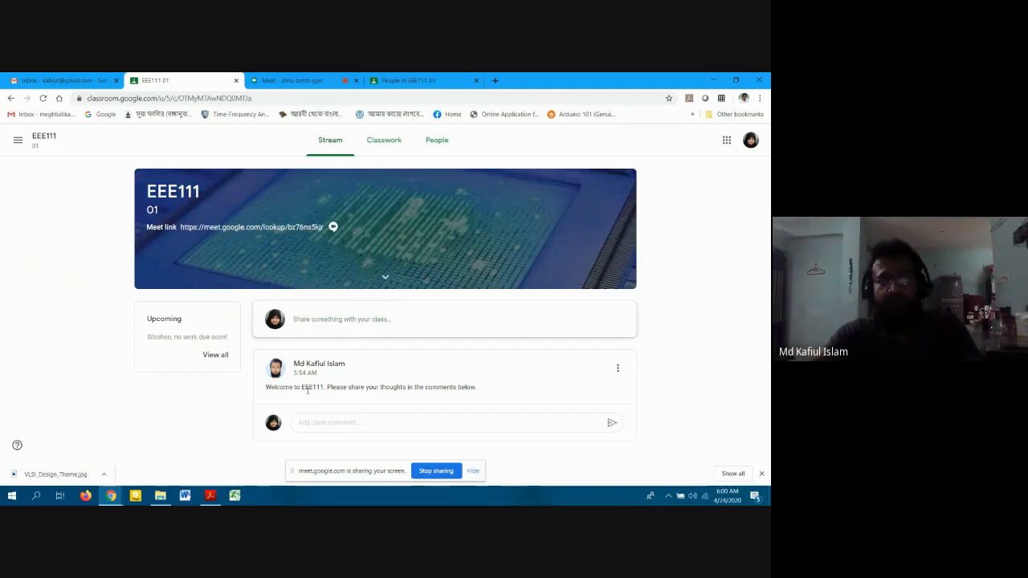
triple_click(352, 387)
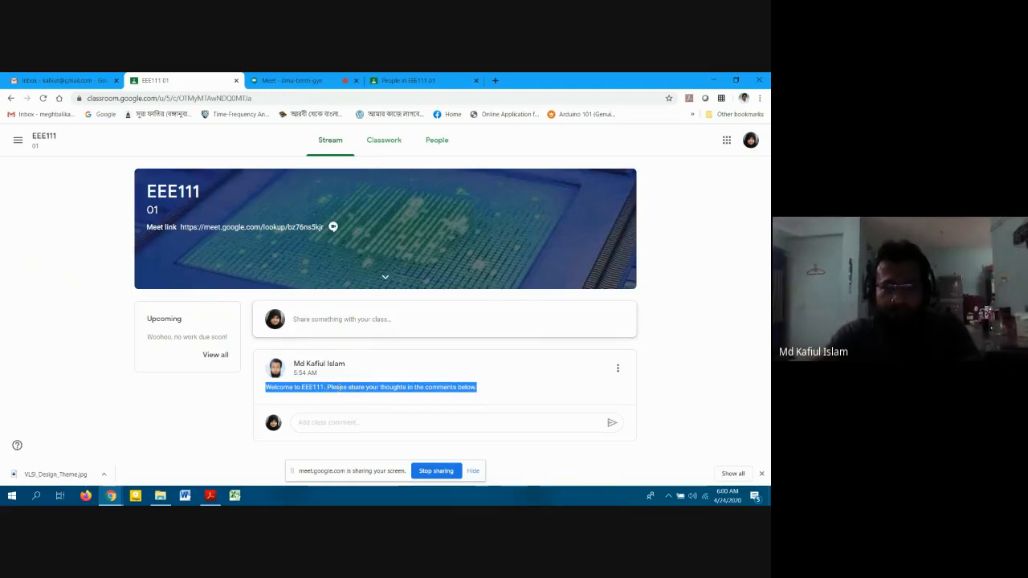
click(351, 422)
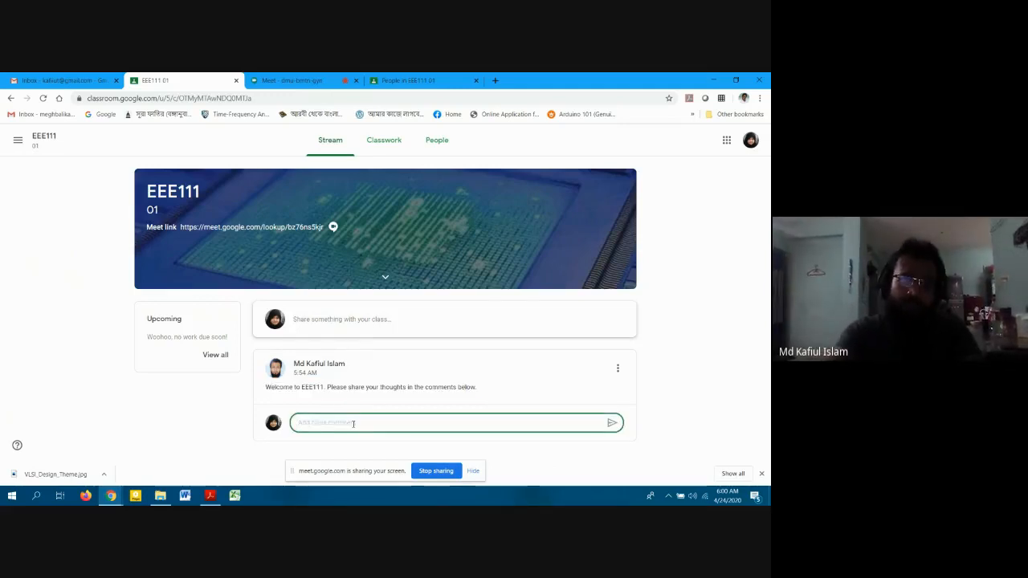
text(Thank you)
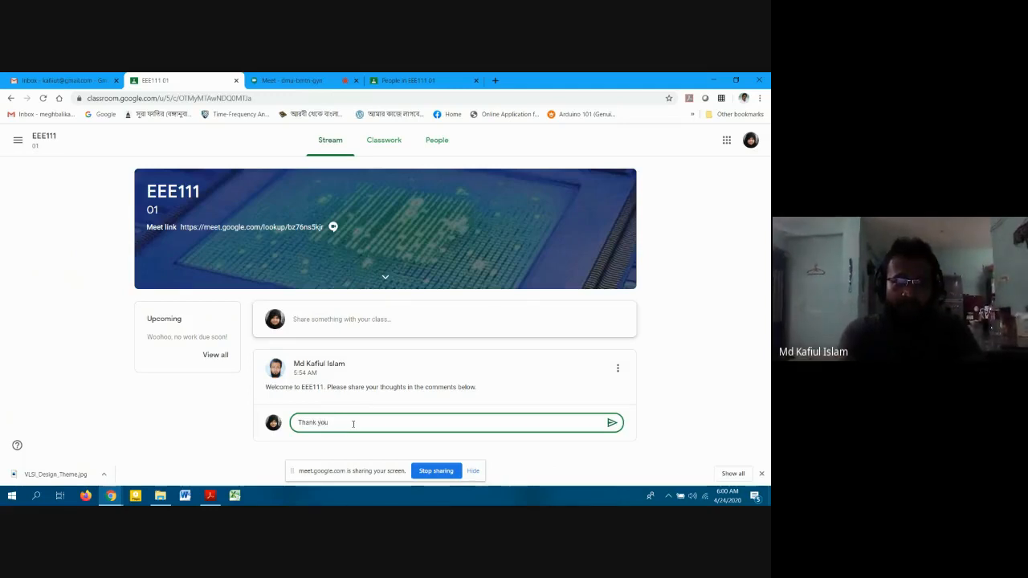
text( Sir)
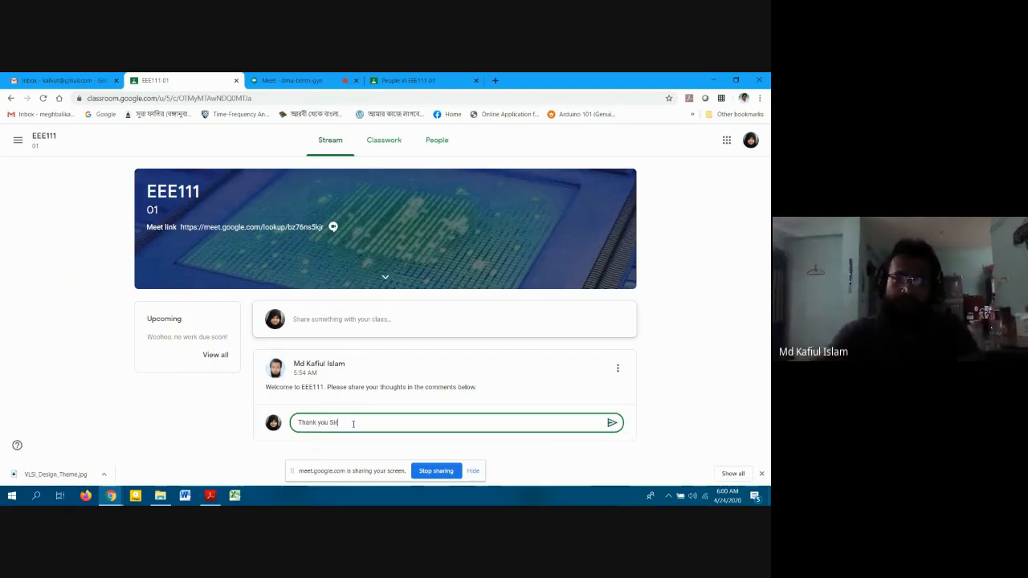
click(613, 422)
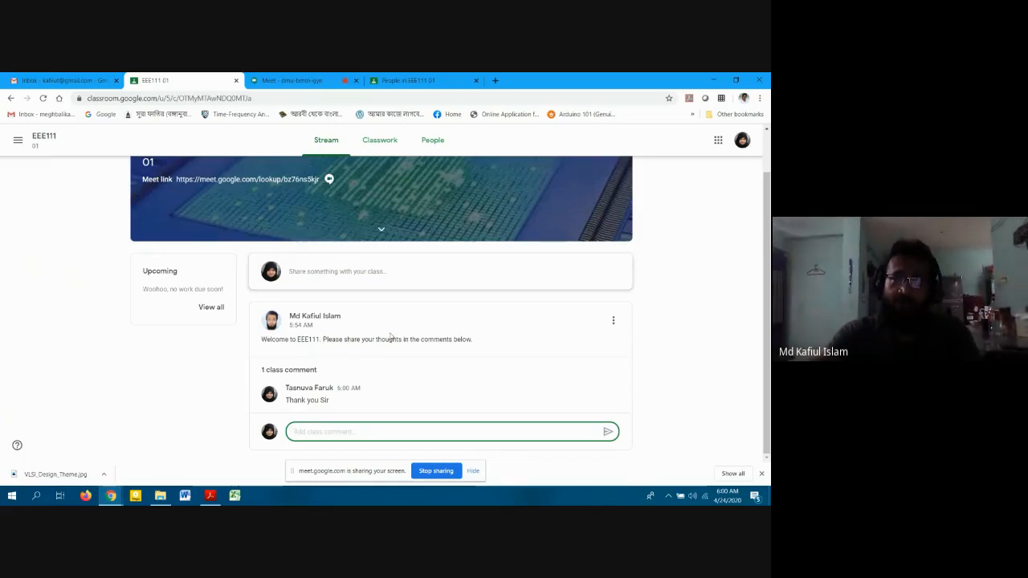
Return to the teacher's People page showing the joined student.
scroll(245, 181, up, 2)
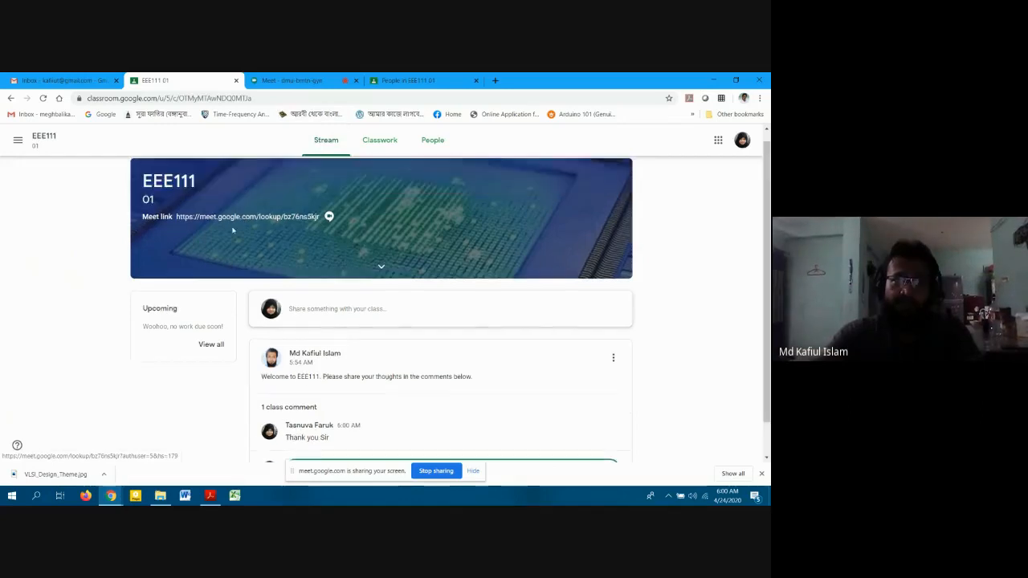
click(332, 320)
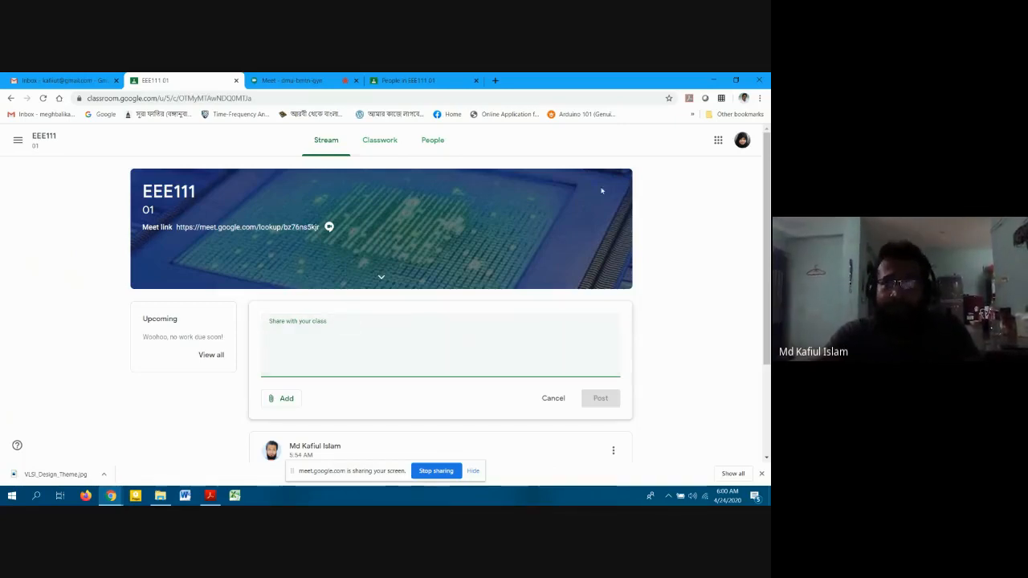
click(399, 81)
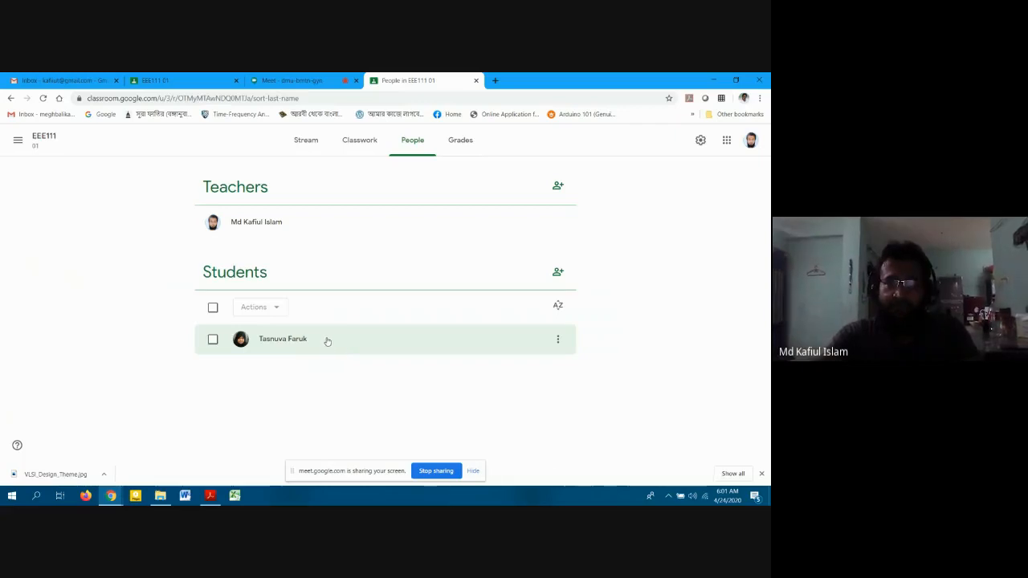
Leave all students unselected with the Actions menu closed, and return to the Stream.
click(558, 339)
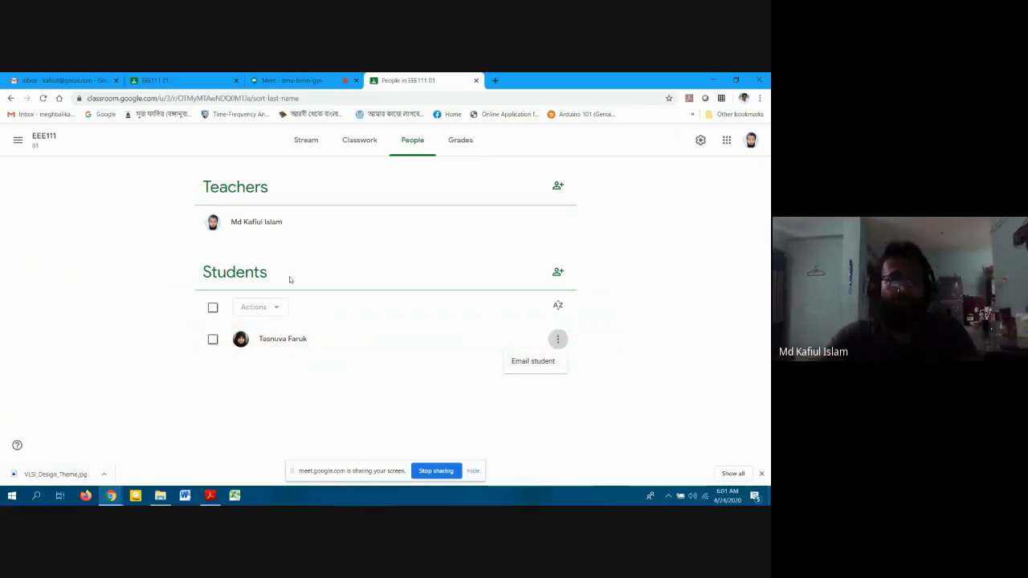
click(220, 311)
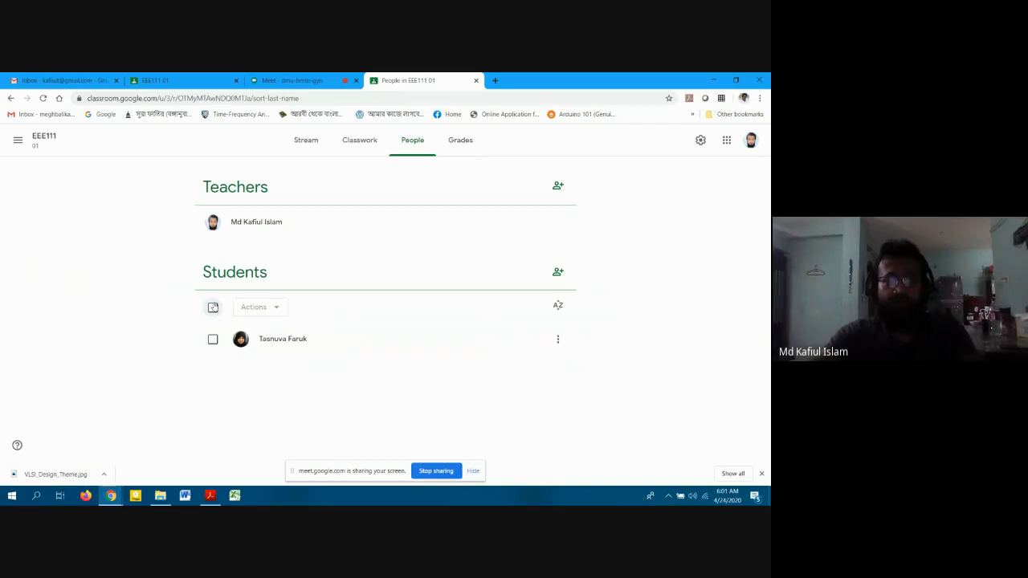
click(212, 310)
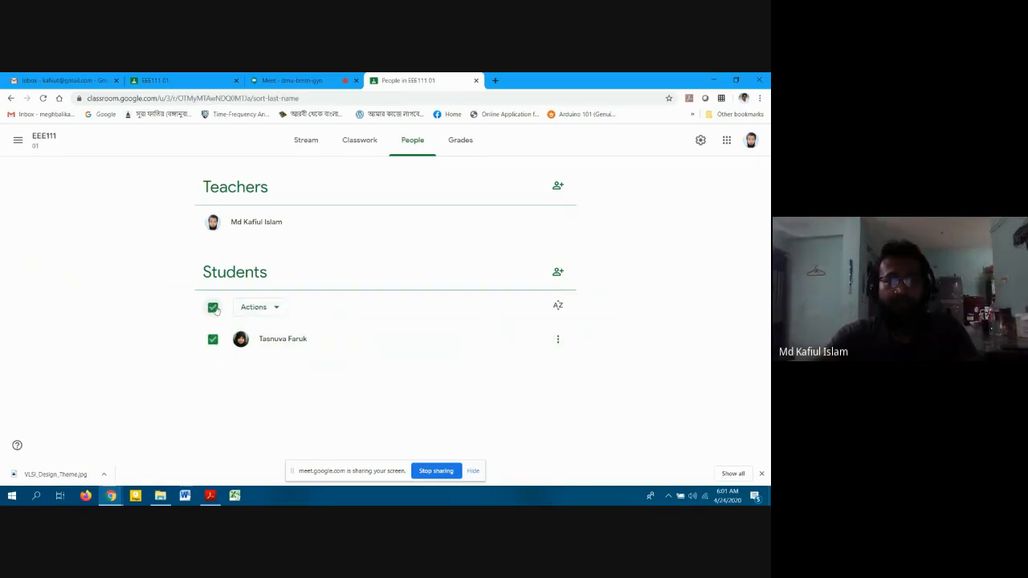
click(213, 308)
click(214, 308)
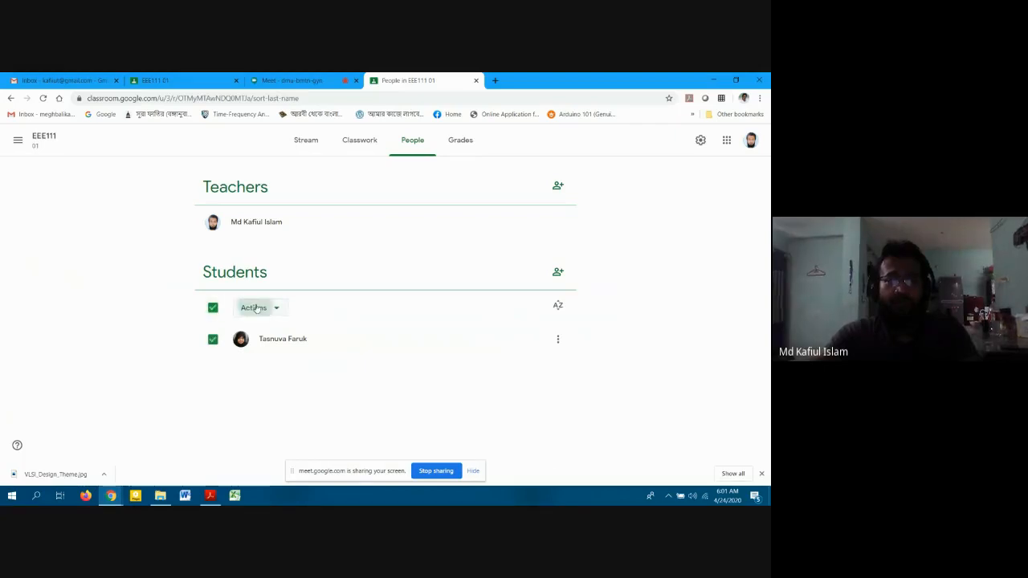
click(255, 308)
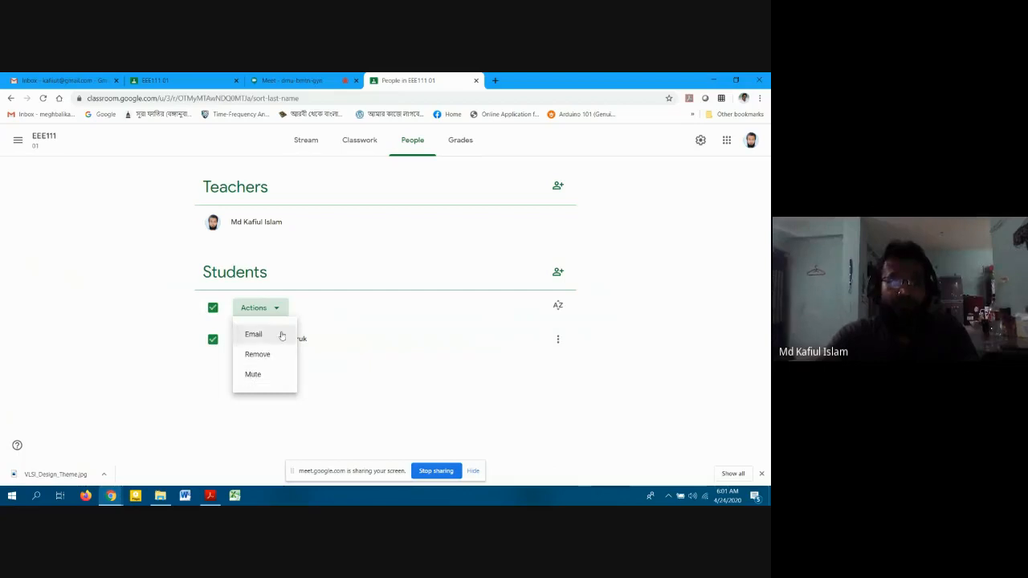
click(212, 307)
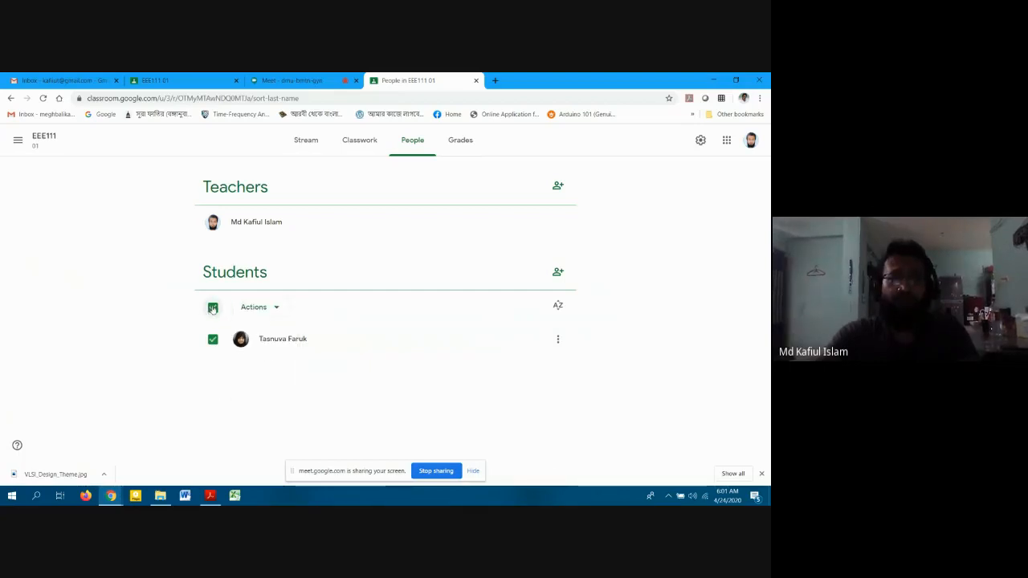
click(213, 308)
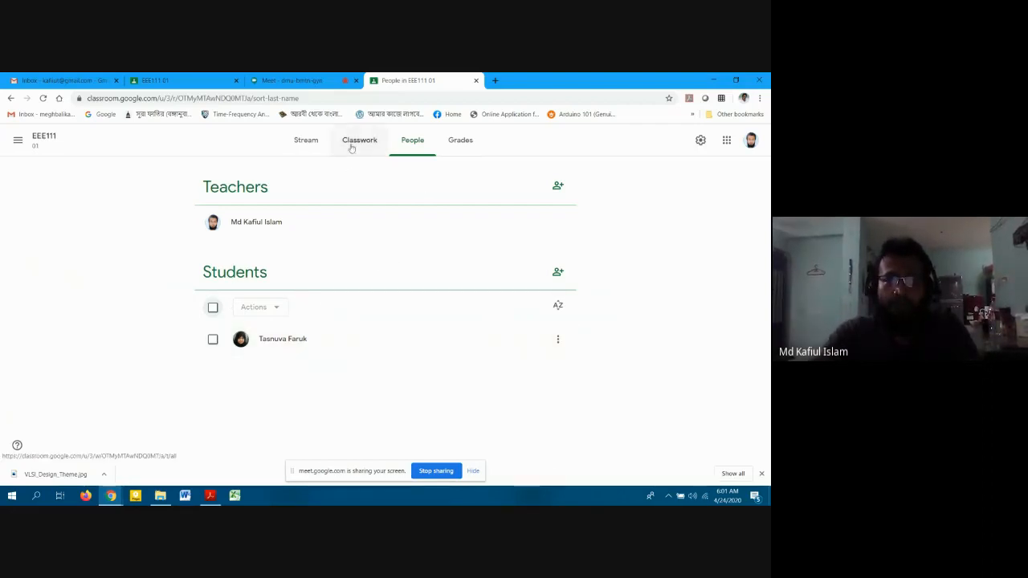
click(310, 143)
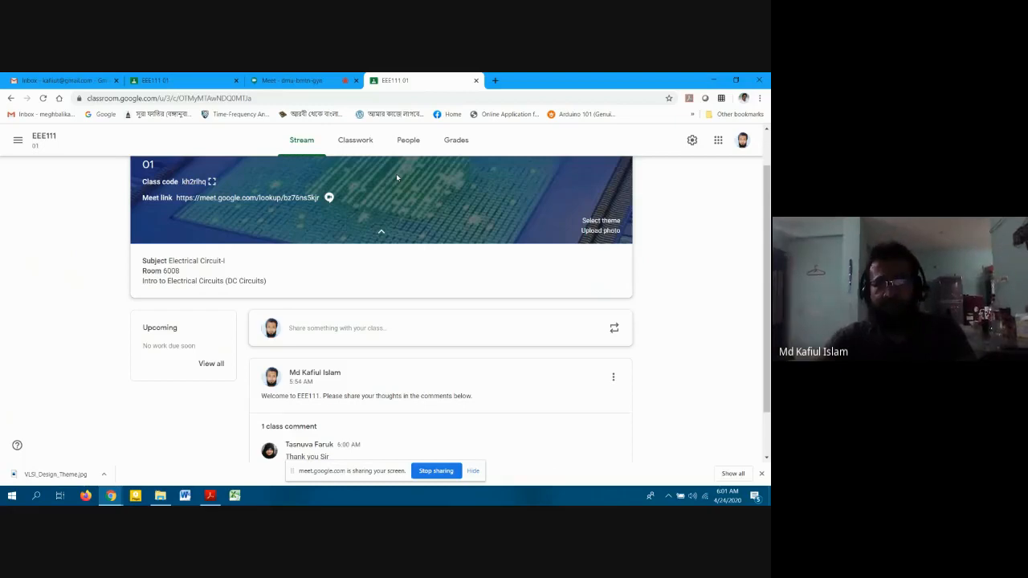
Scroll over the EEE111 Stream, then go to its empty Classwork page.
scroll(396, 174, down, 2)
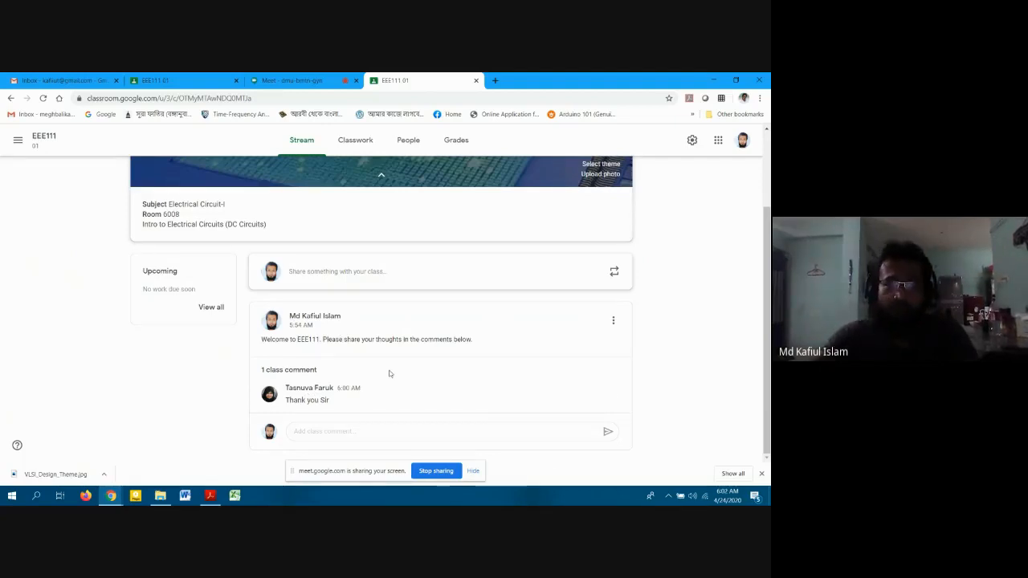
scroll(388, 372, up, 3)
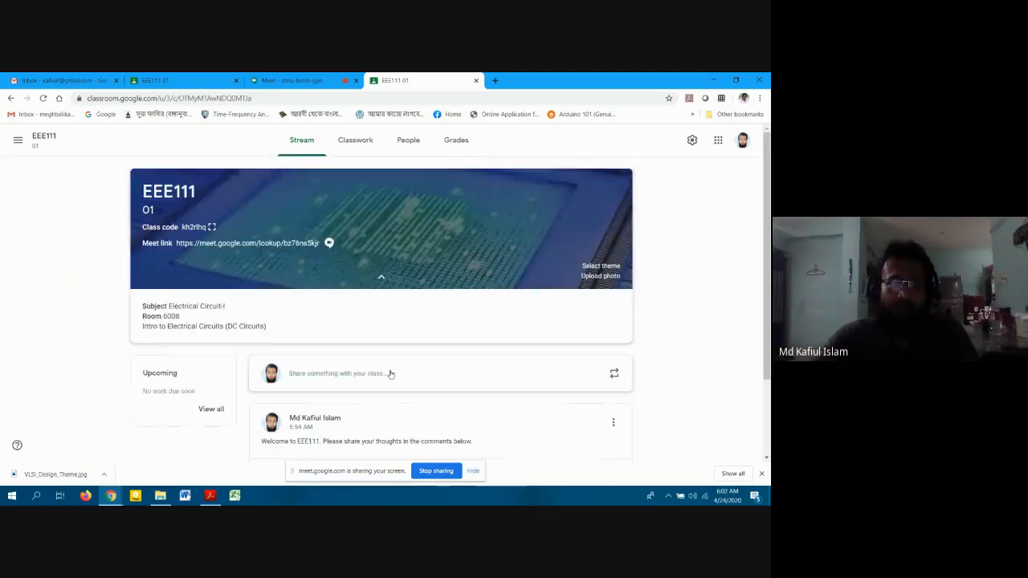
click(357, 146)
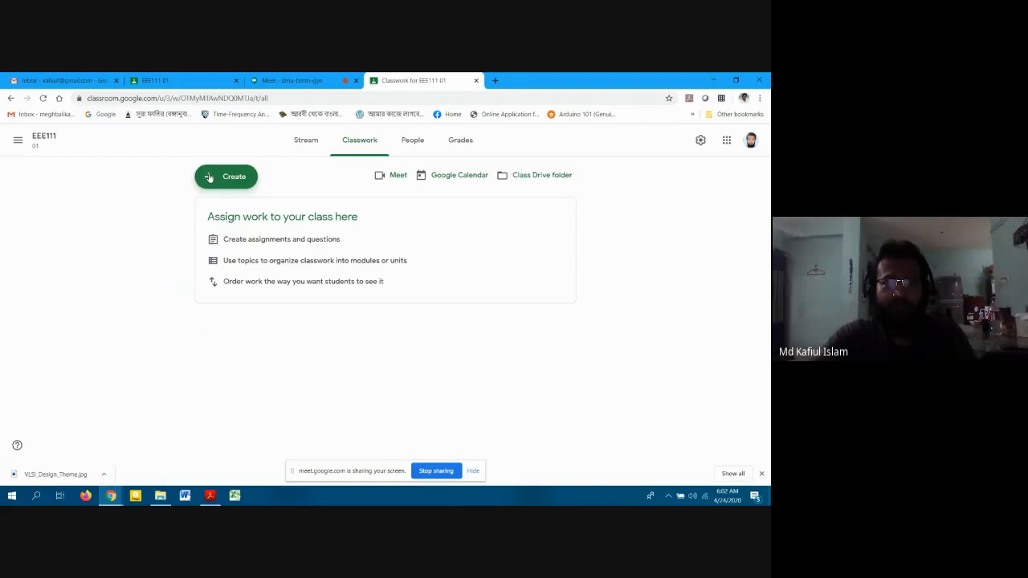
Start a new class material titled 'Course Outline'.
click(208, 178)
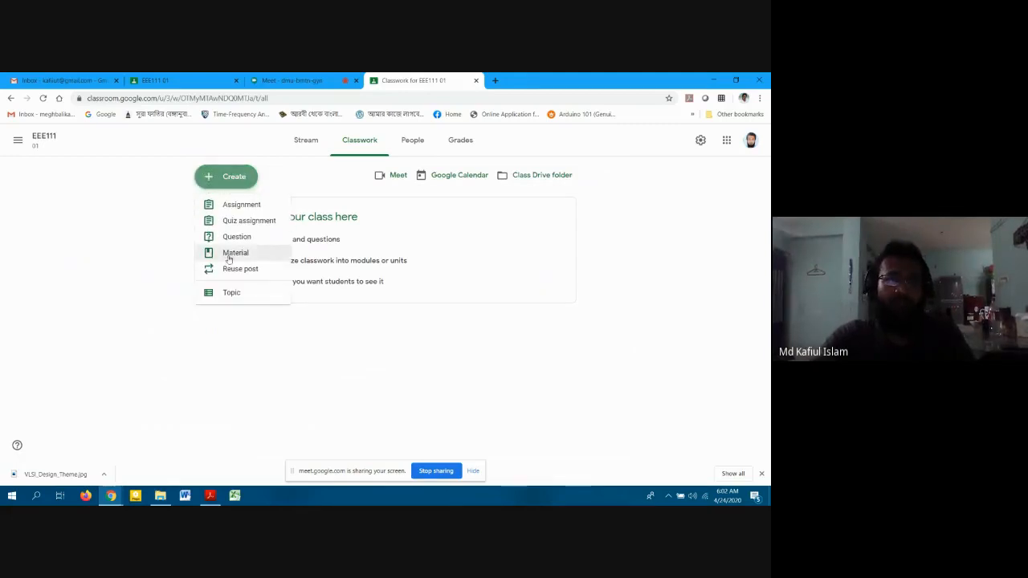
click(228, 255)
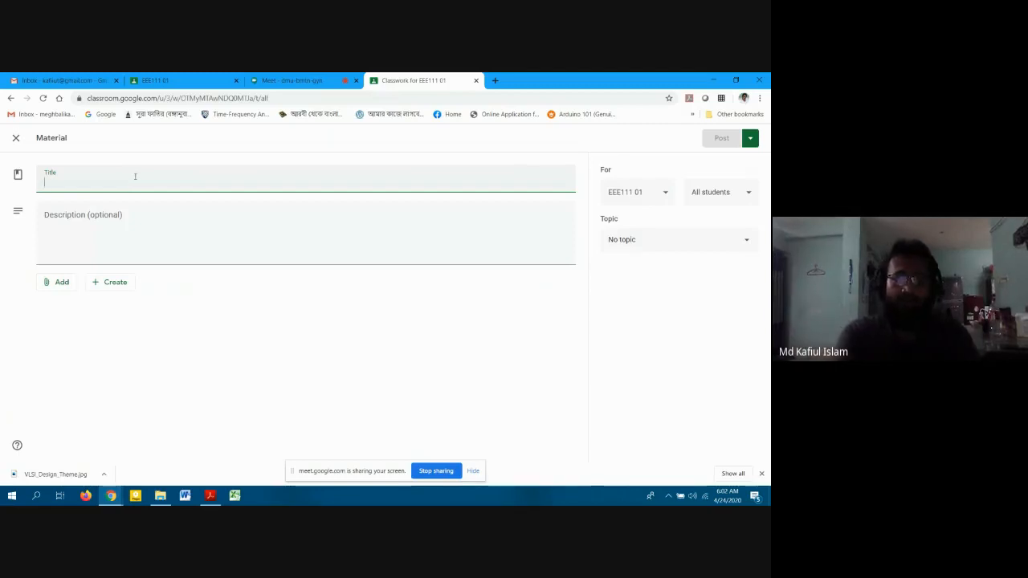
text(Course)
text(O)
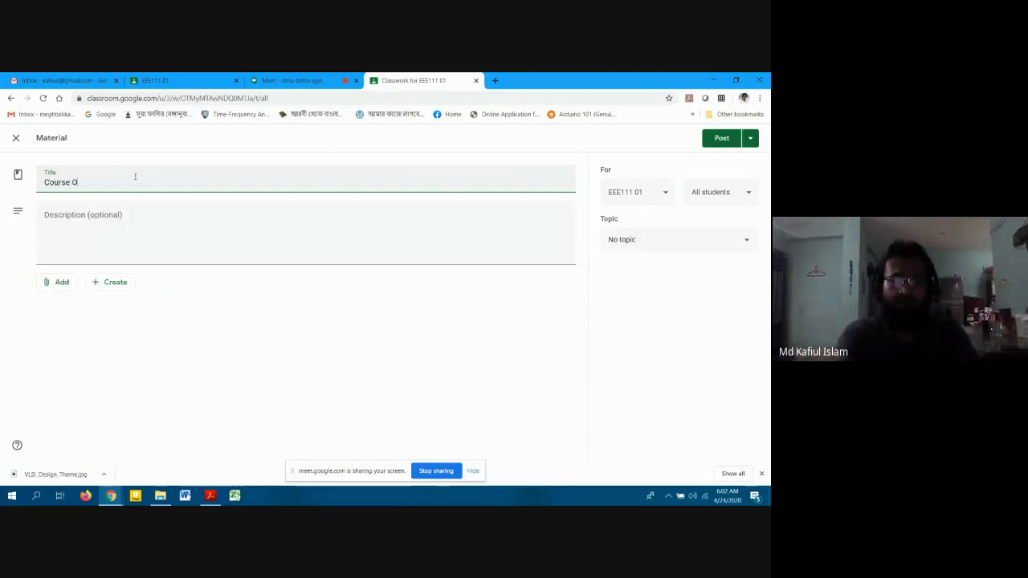
text(utline)
key(Tab)
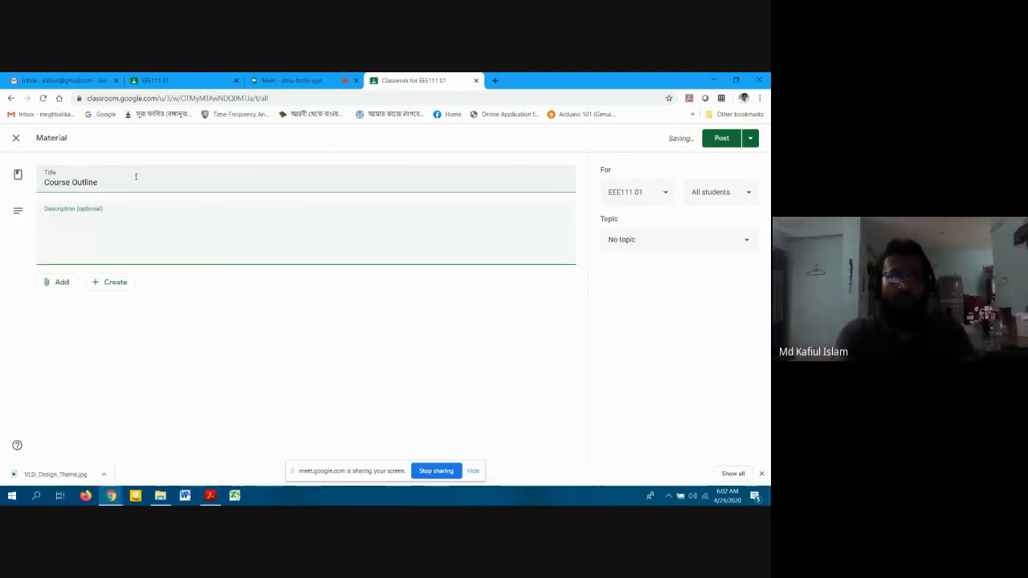
Write the description 'Course Outline and policy for EEE111', correcting the 'pilicy' typo to 'policy'.
click(62, 182)
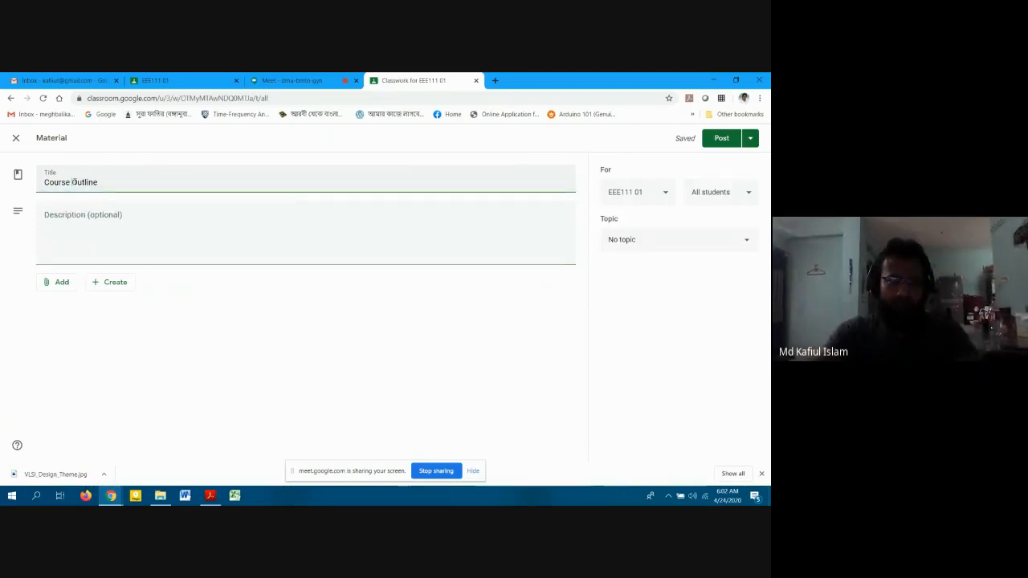
triple_click(62, 182)
key(ctrl+c)
click(101, 225)
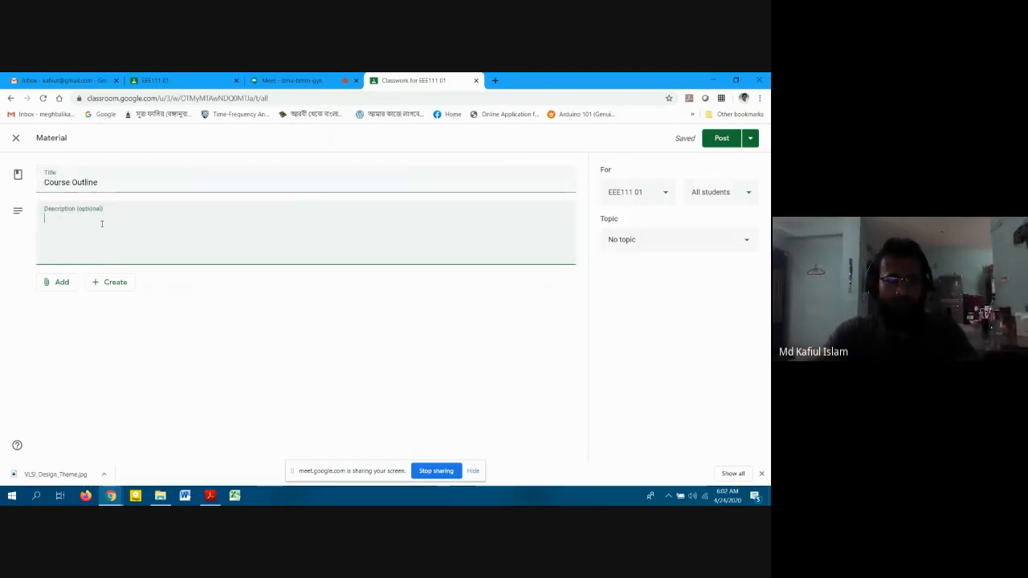
key(ctrl+v)
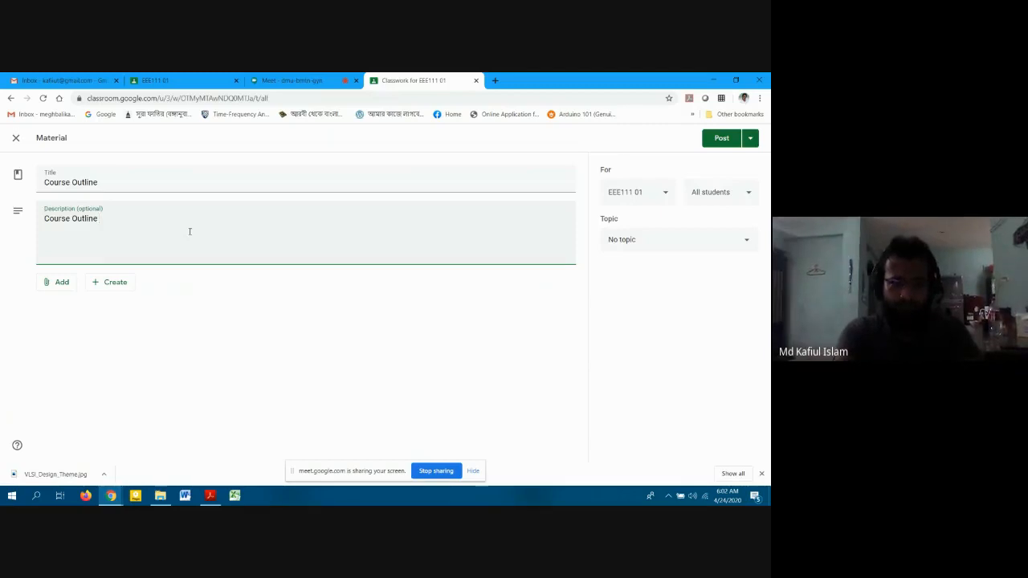
text(and pi)
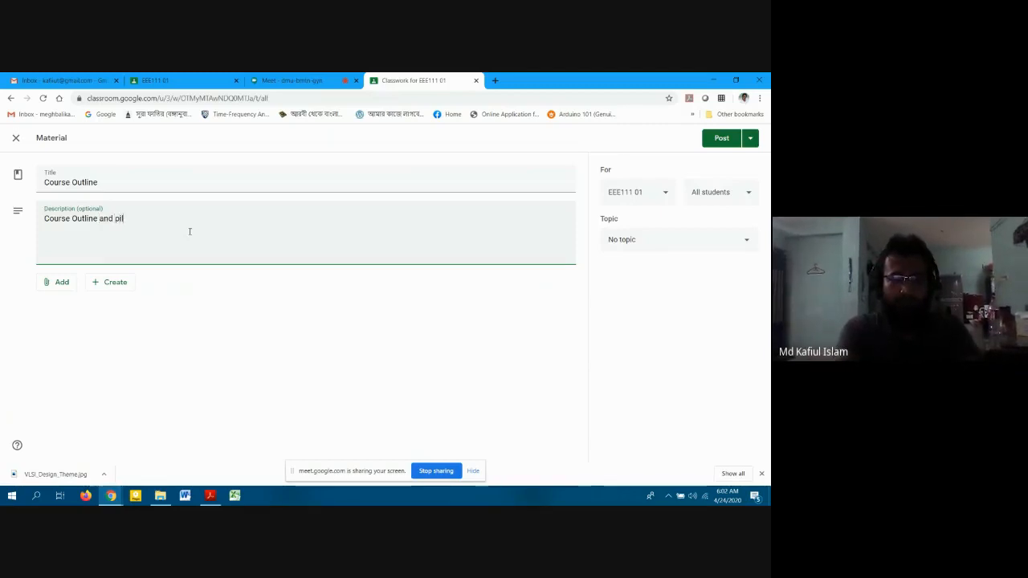
text(licy)
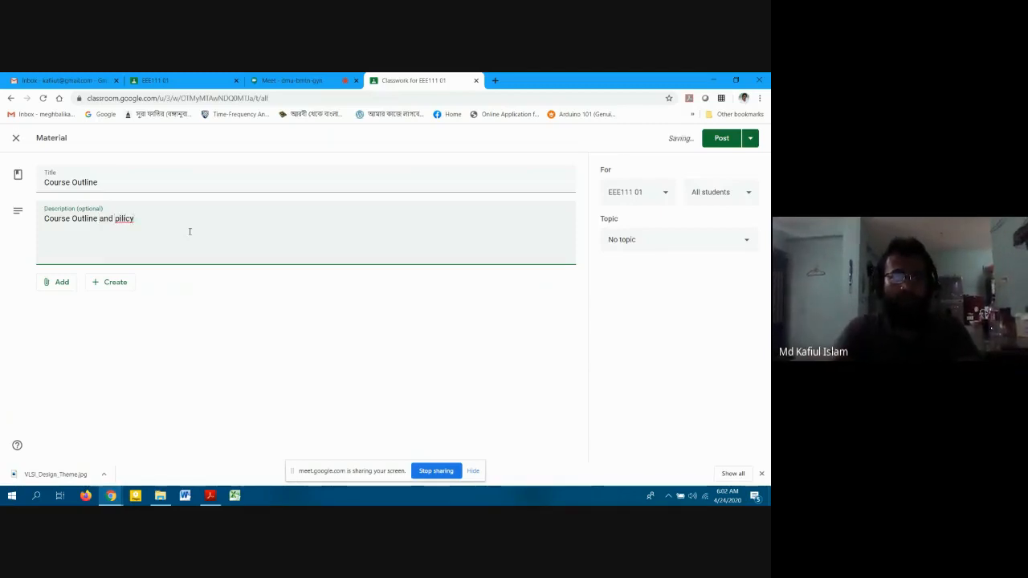
right_click(131, 217)
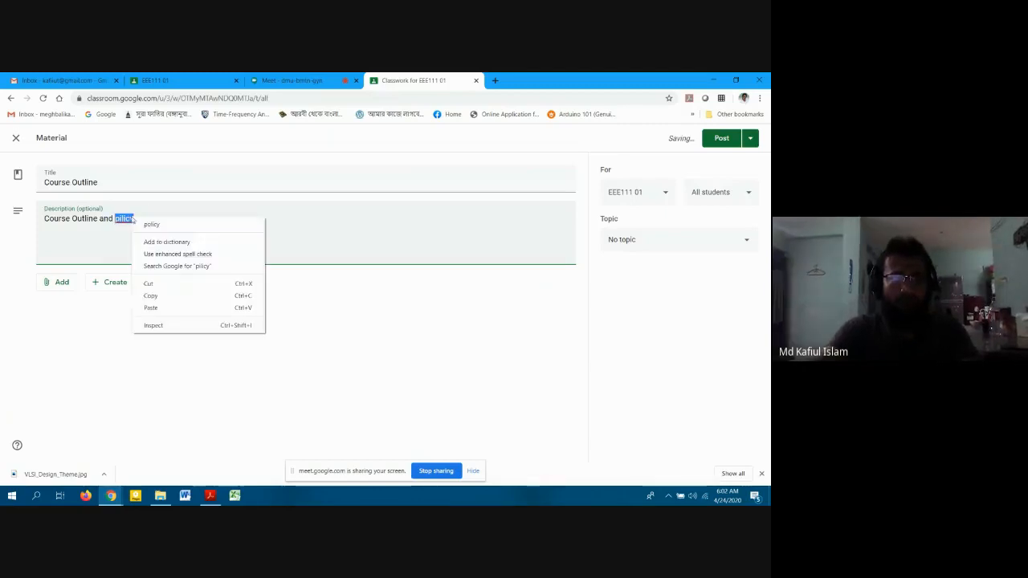
click(154, 223)
text(for)
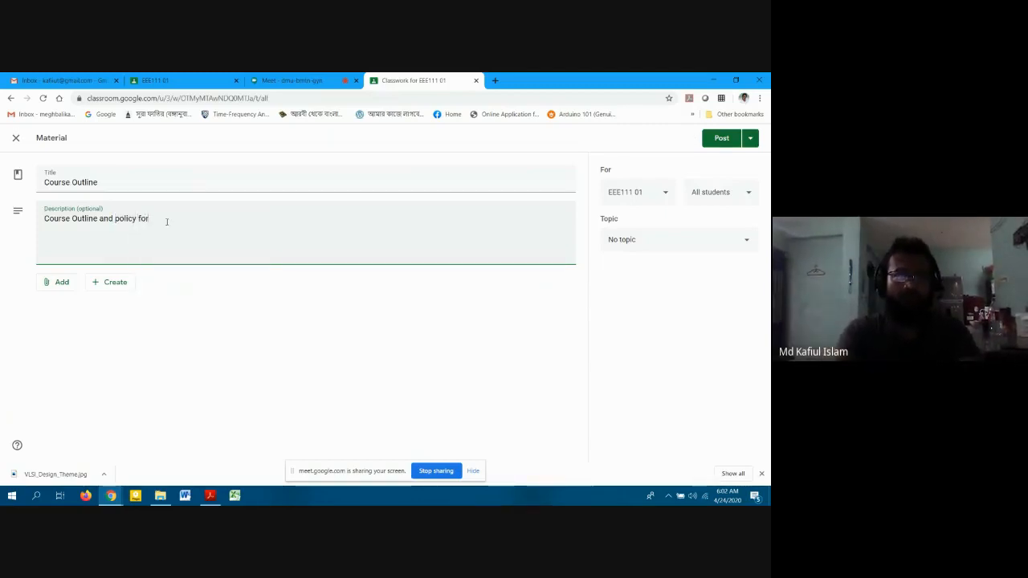
text( EEE111)
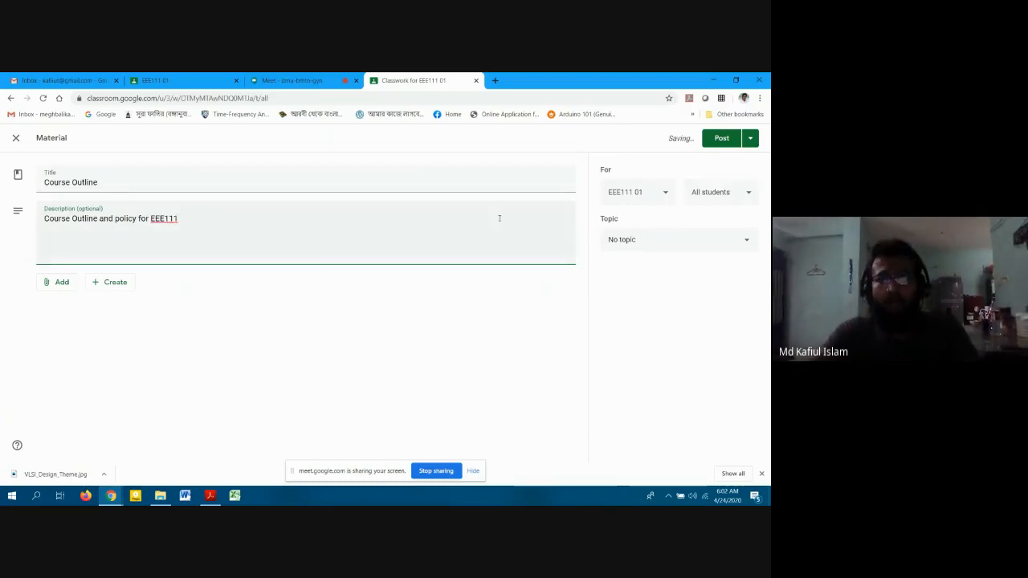
click(49, 286)
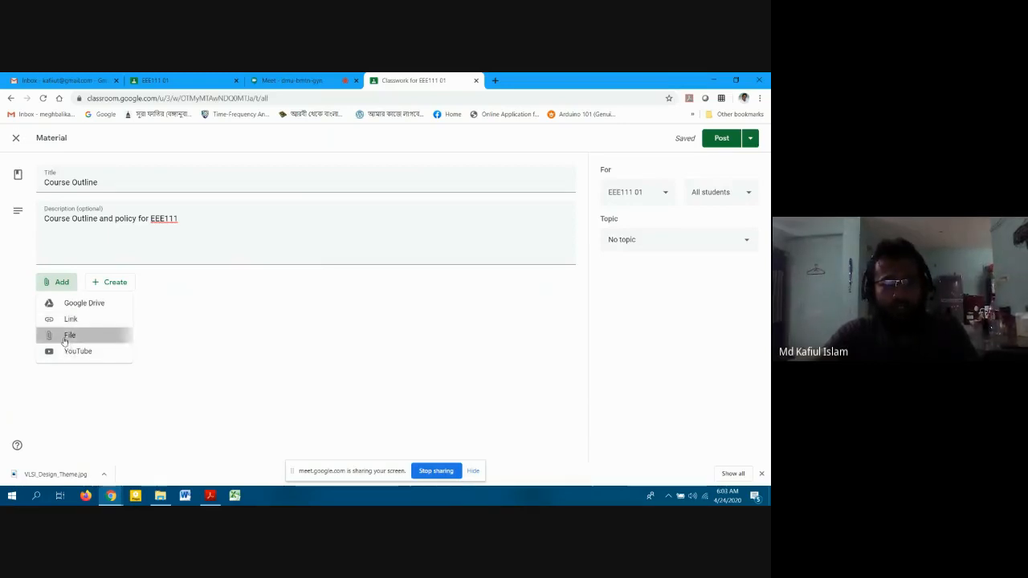
Upload EEE466_EEE450_Spring_2020_Course_Outline.docx from the computer as the material's attachment.
click(80, 334)
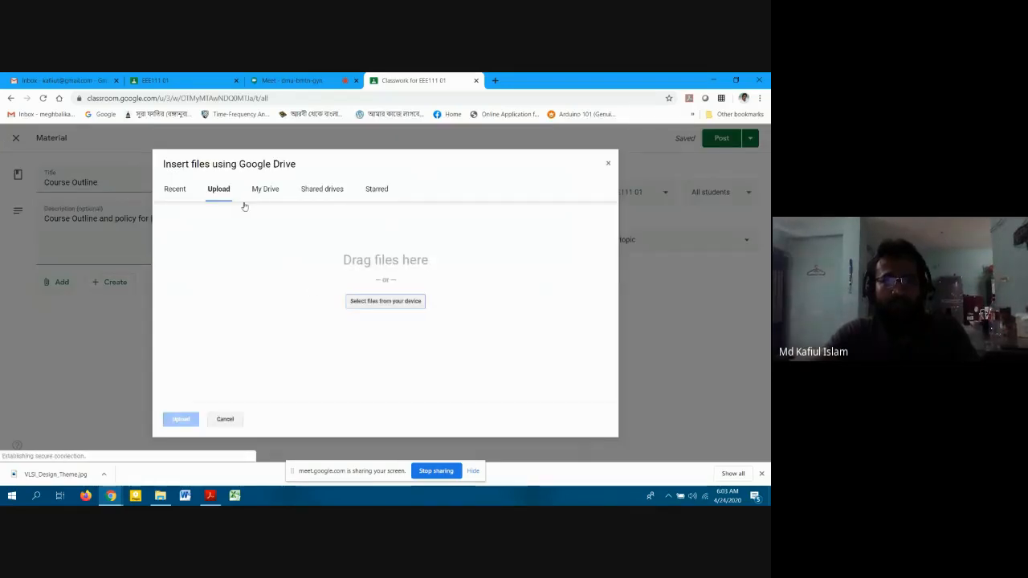
click(370, 302)
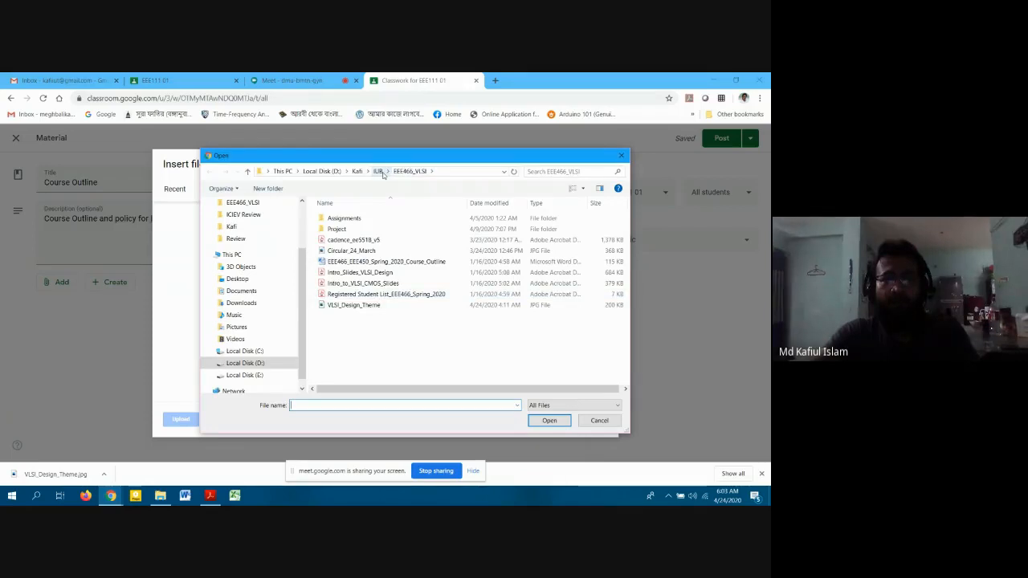
click(385, 264)
double_click(383, 264)
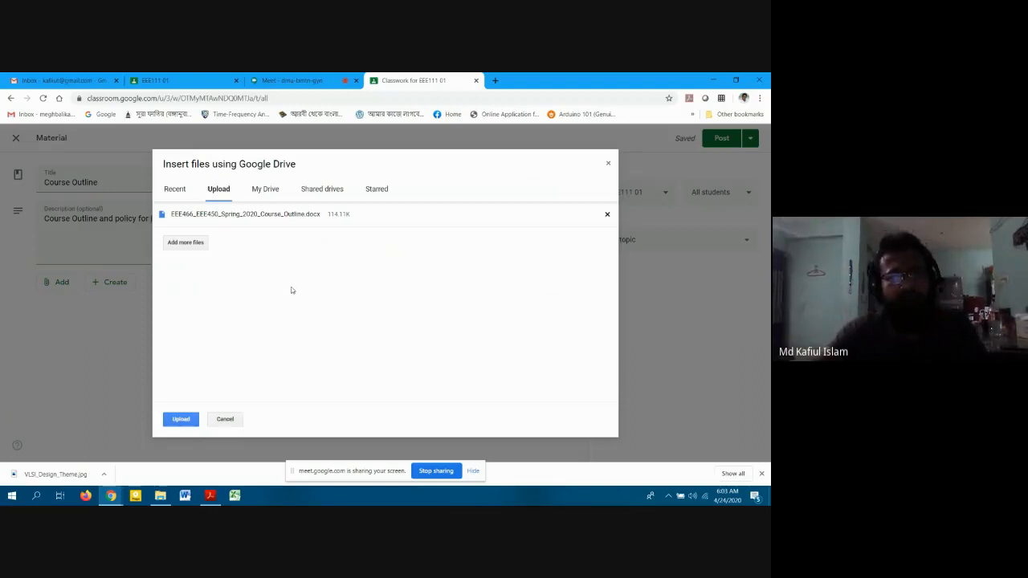
click(181, 419)
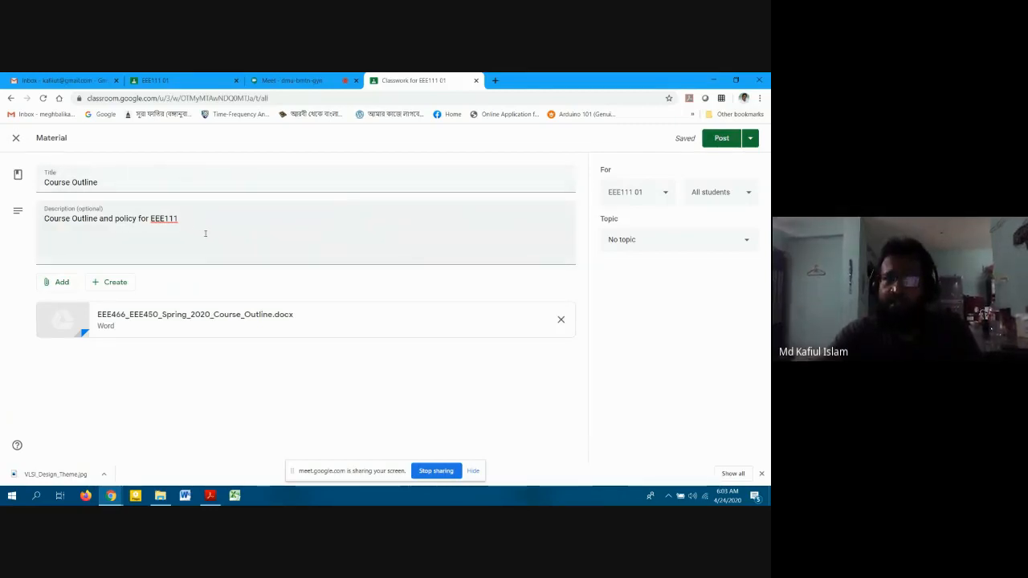
Post the Course Outline material and confirm it appears on the Stream and Classwork pages.
click(749, 138)
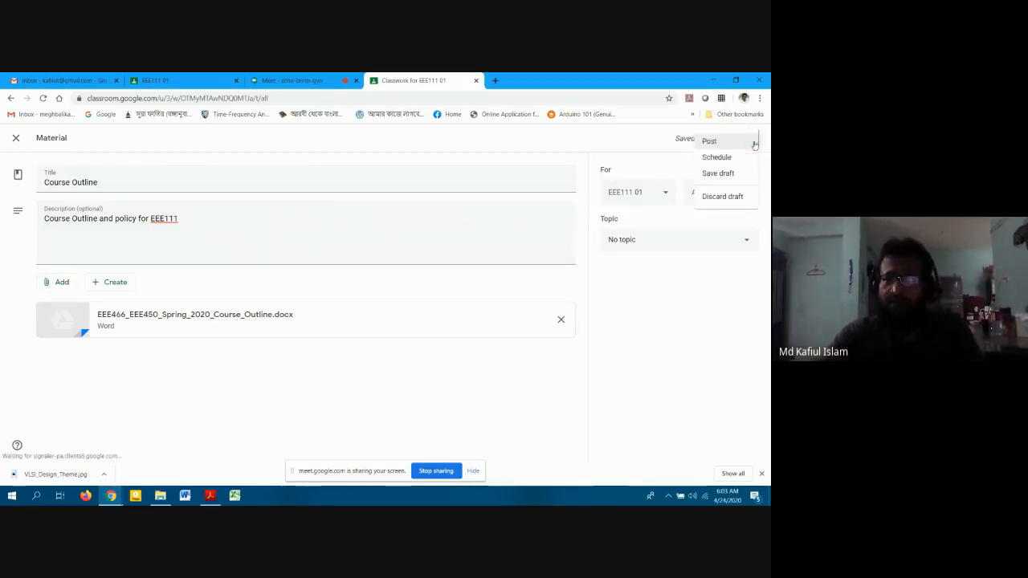
click(704, 143)
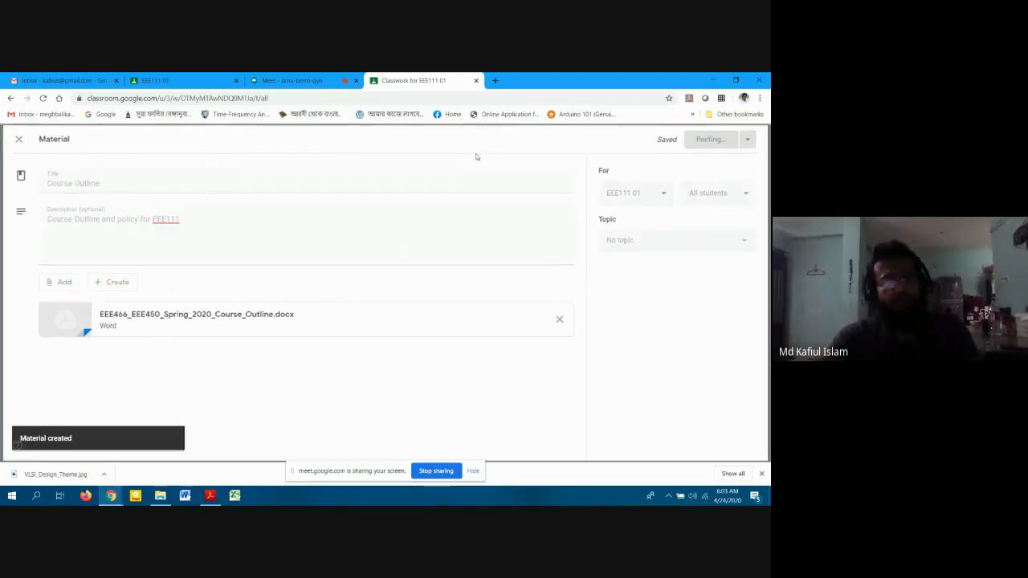
click(323, 144)
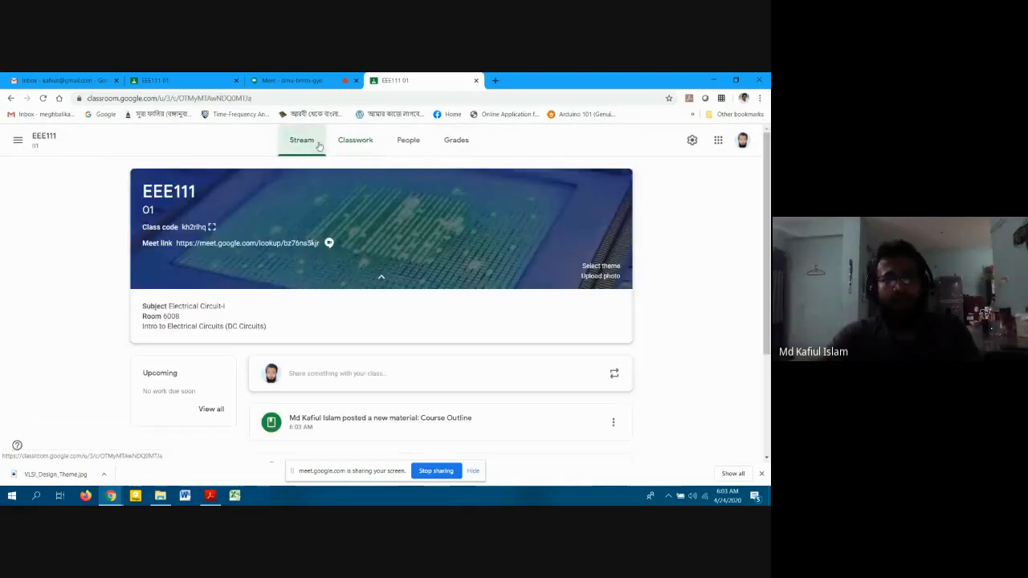
click(356, 142)
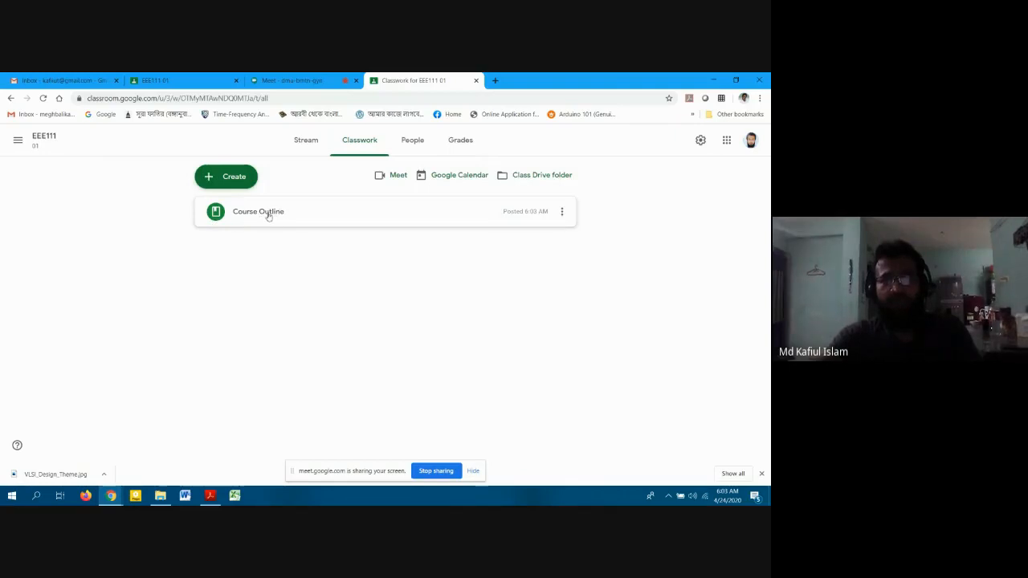
click(562, 213)
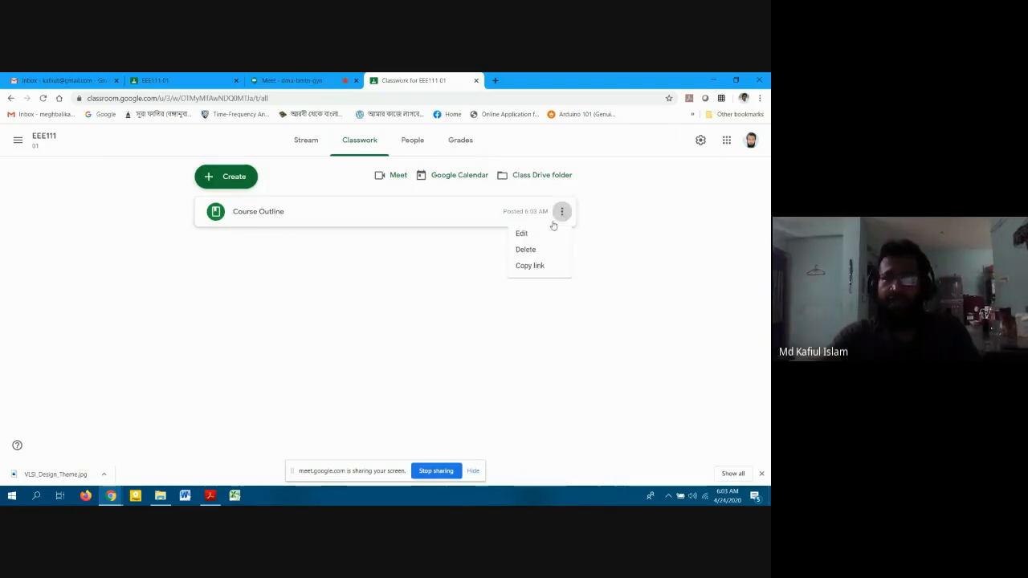
Copy the Course Outline material's link, then switch to the other EEE111 browser tab.
click(535, 269)
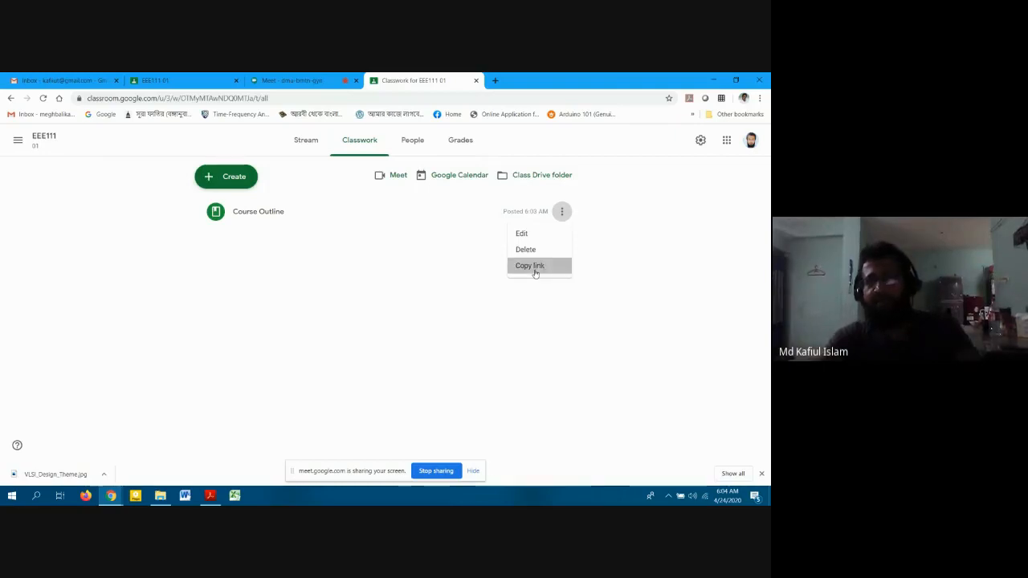
click(562, 213)
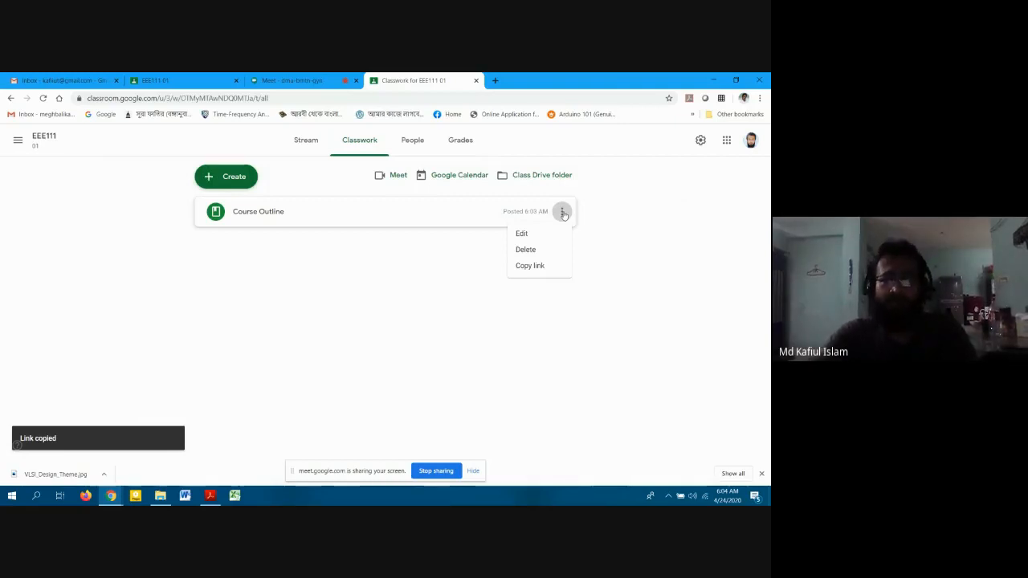
click(424, 253)
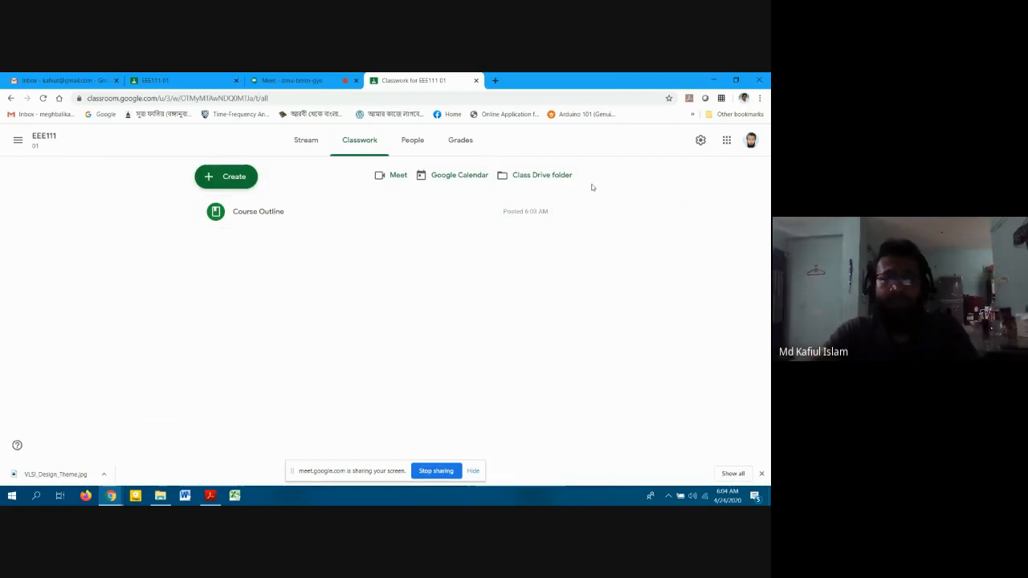
click(182, 83)
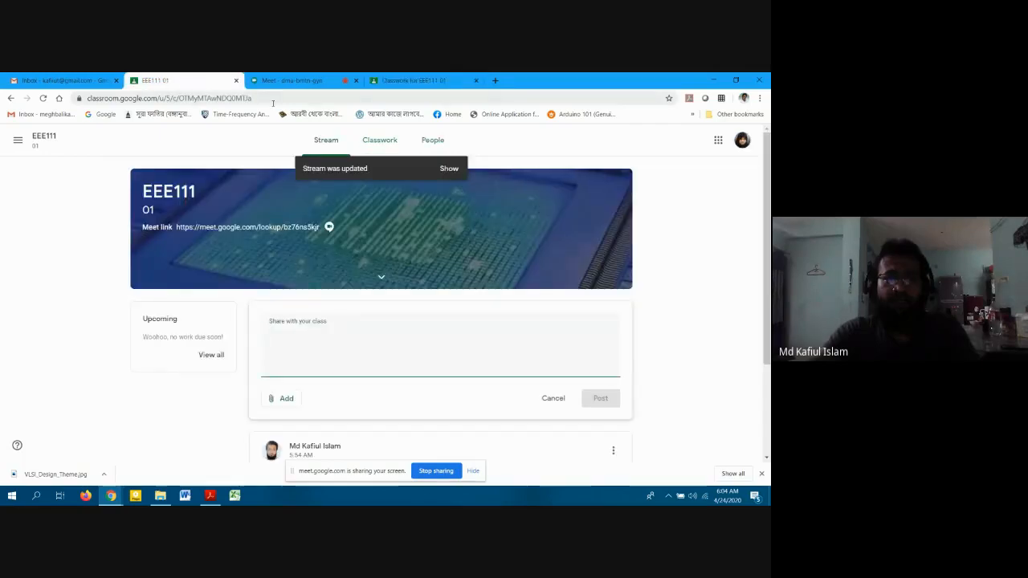
Reload the student's EEE111 Stream and open its Classwork page.
click(275, 103)
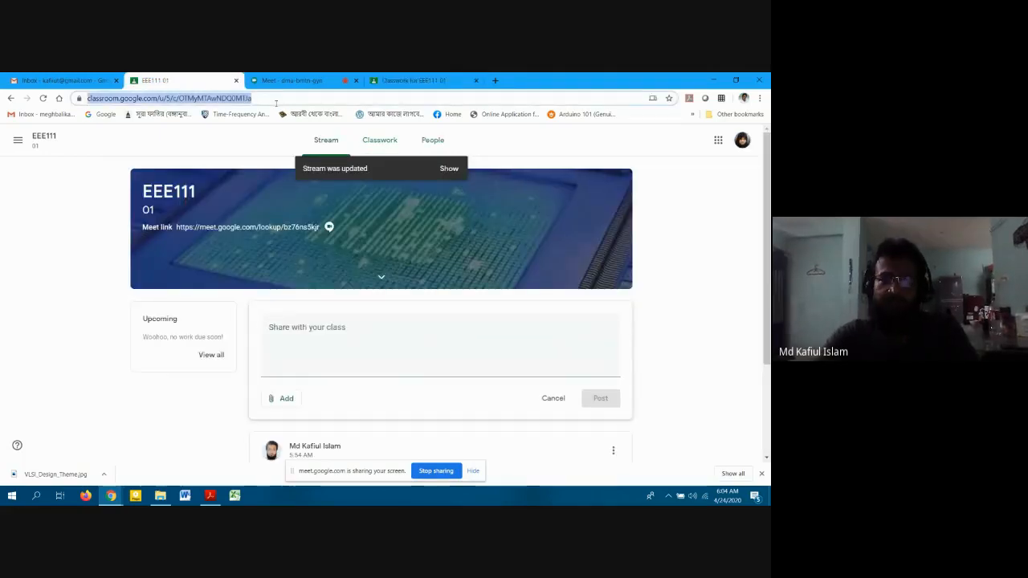
key(Return)
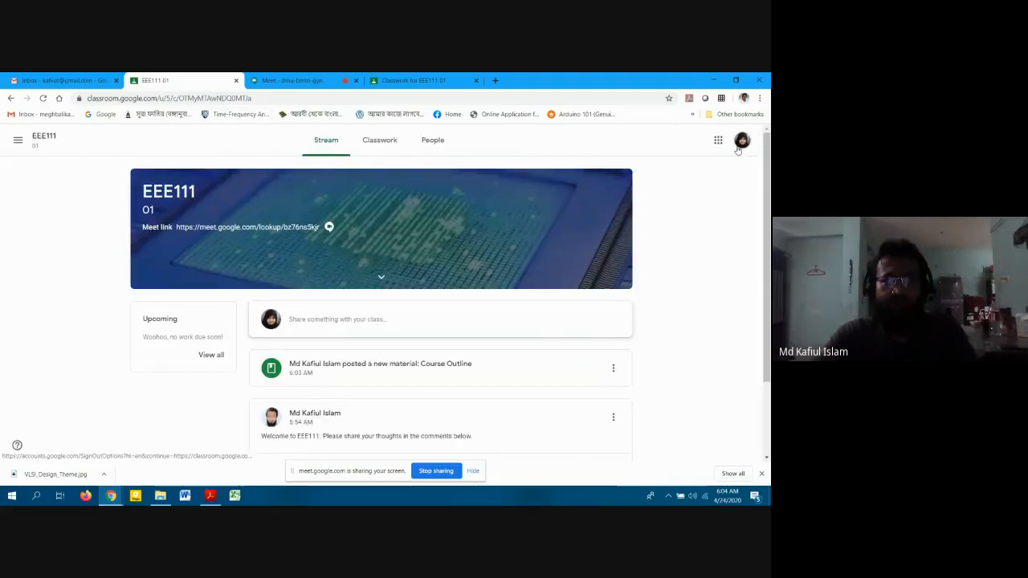
scroll(682, 228, down, 2)
scroll(682, 228, up, 2)
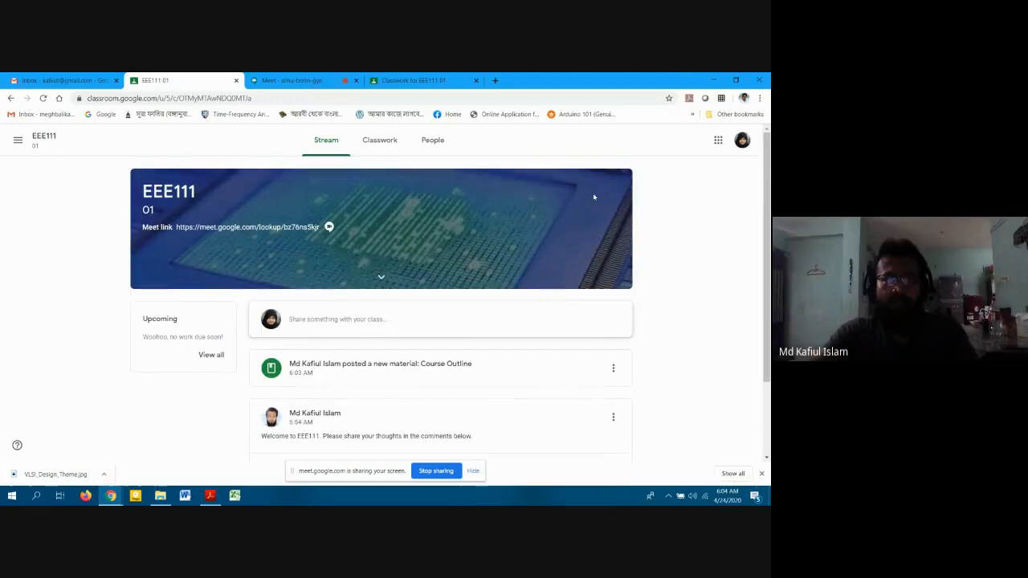
click(380, 139)
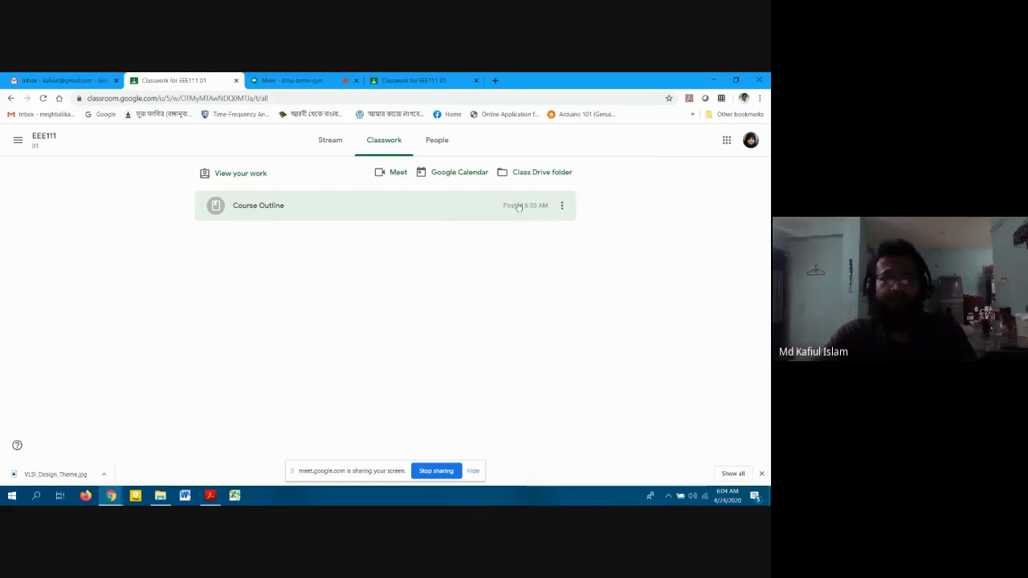
Go back to the teacher's EEE111 tab and return to its Classwork page.
click(293, 80)
click(414, 80)
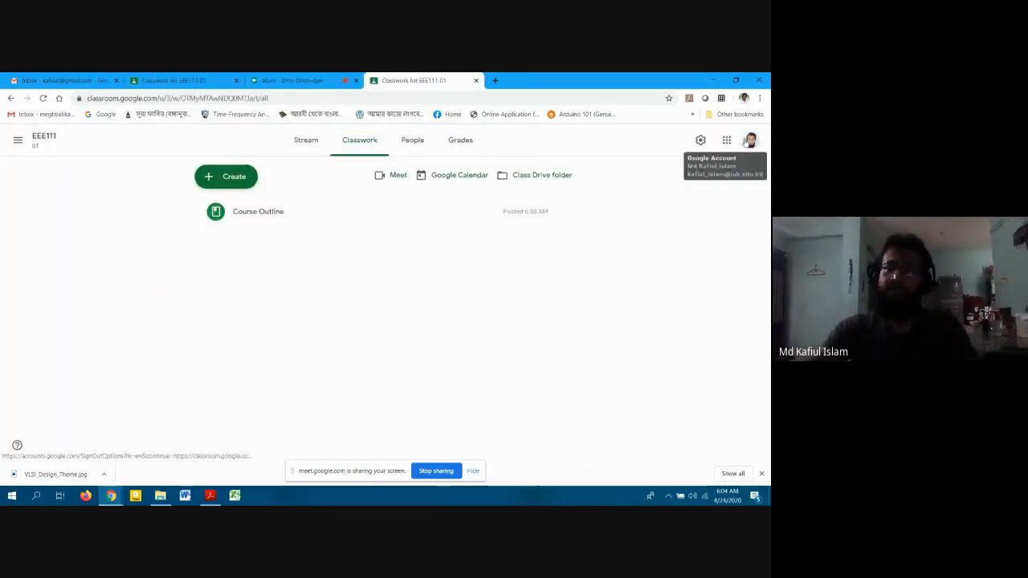
click(313, 142)
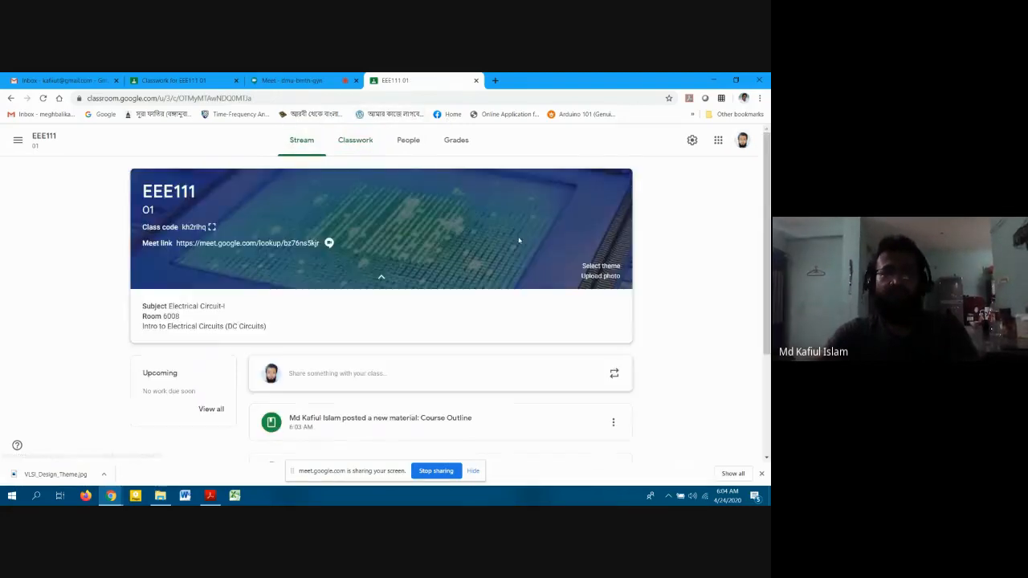
scroll(522, 257, down, 2)
scroll(523, 259, up, 2)
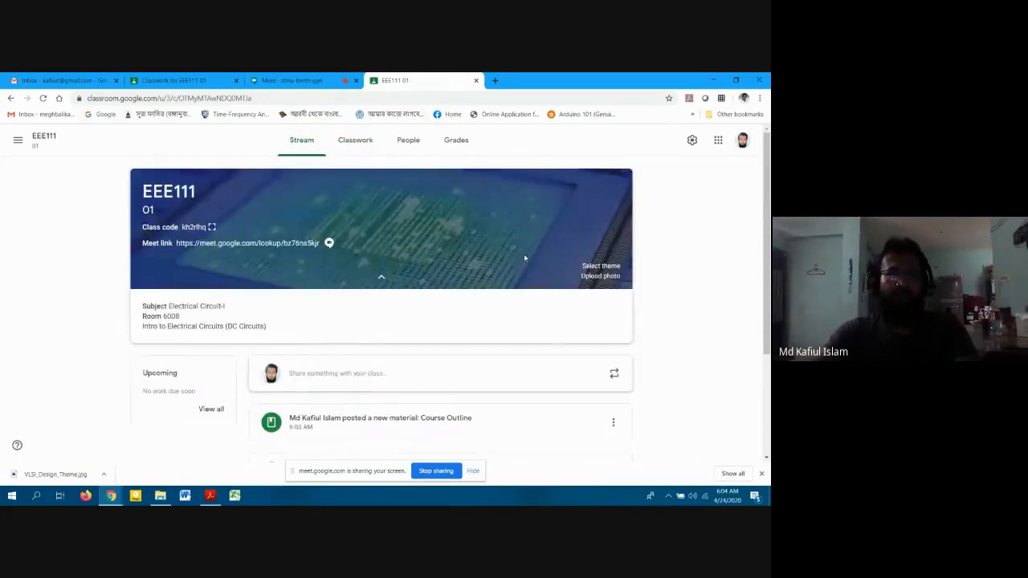
click(358, 138)
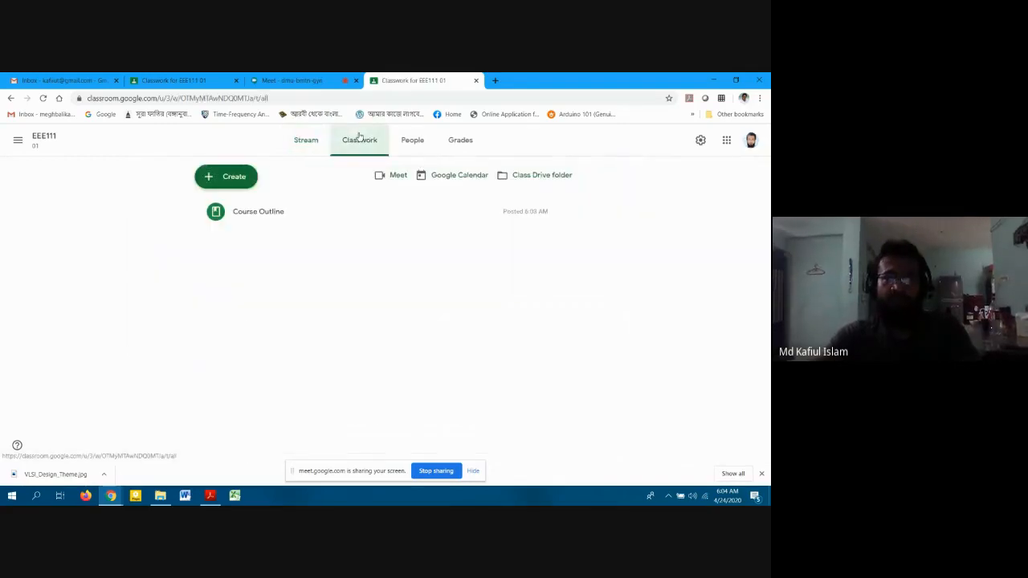
Add the topic 'Week 1: Introduction' to the EEE111 Classwork page.
click(208, 181)
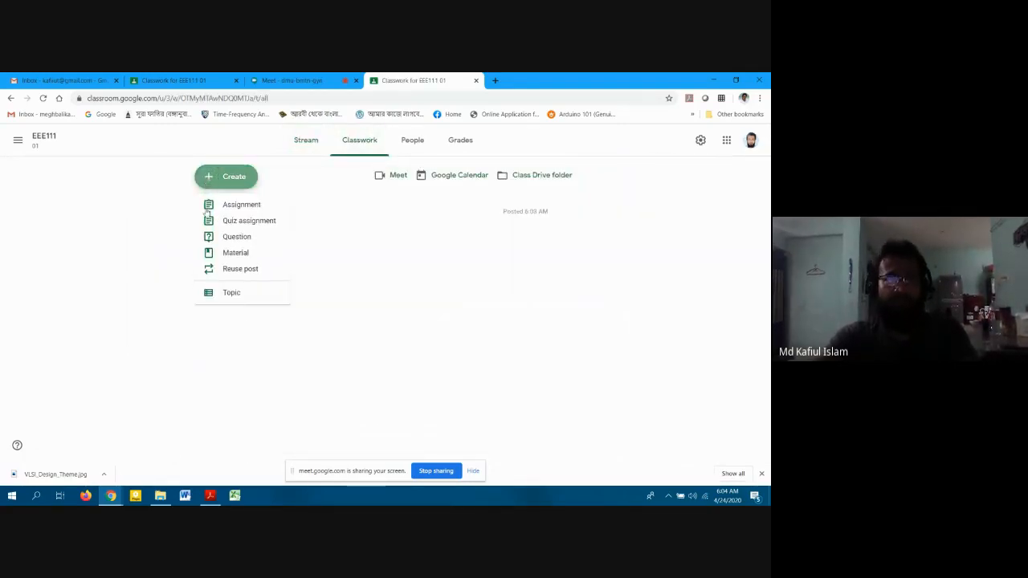
click(222, 295)
text(W)
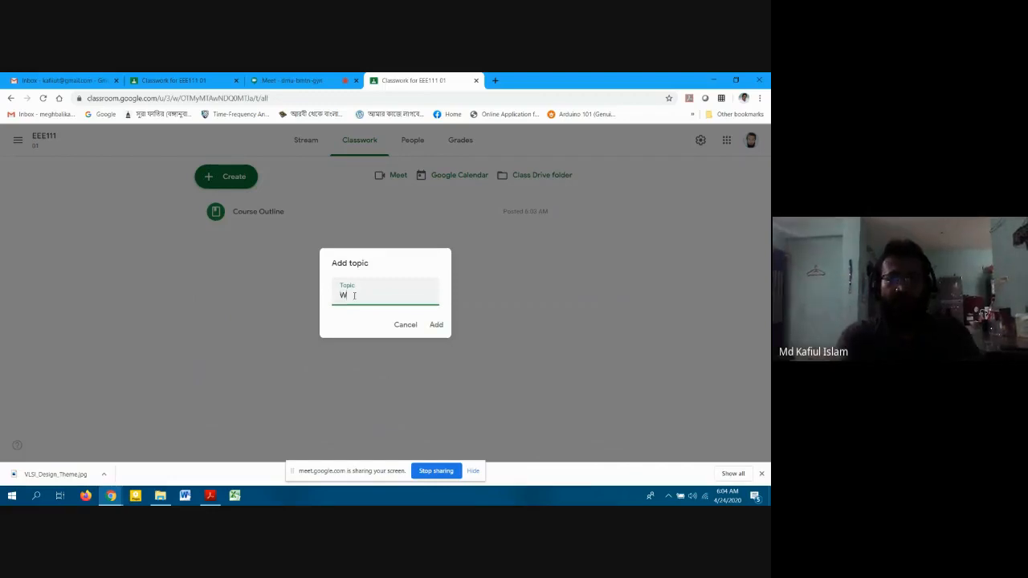
text(eek 1: In)
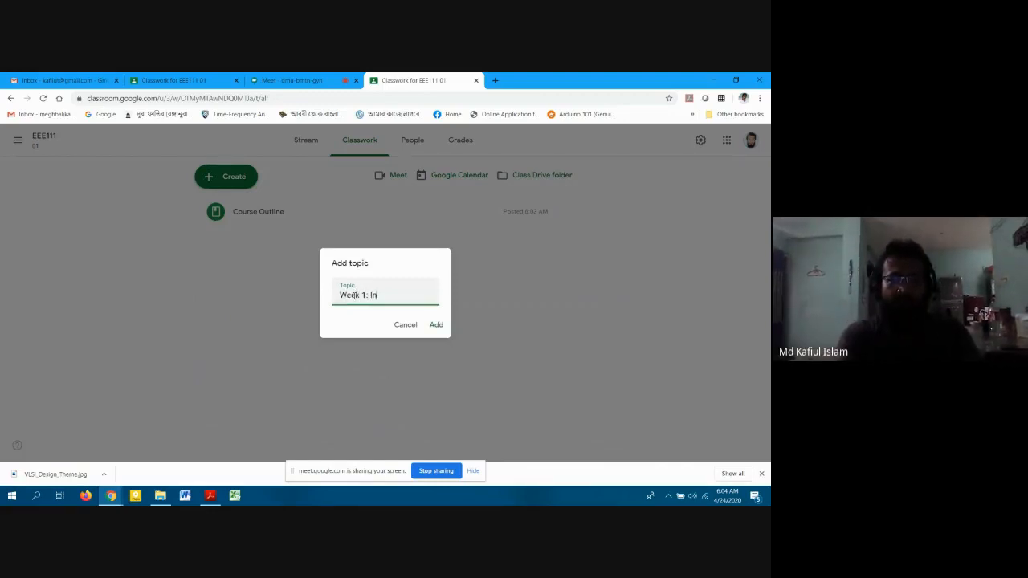
text(troduction)
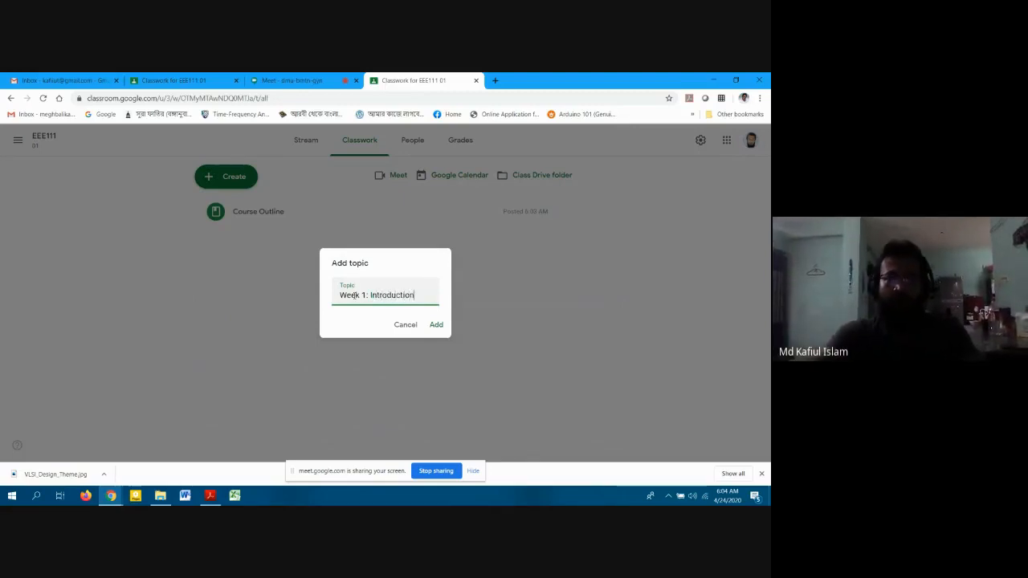
click(445, 329)
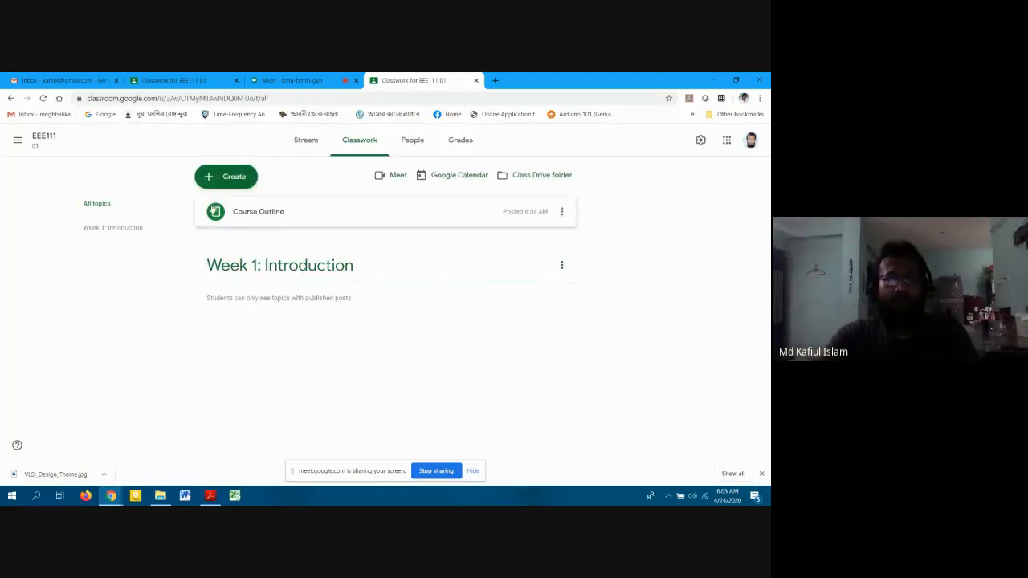
click(206, 179)
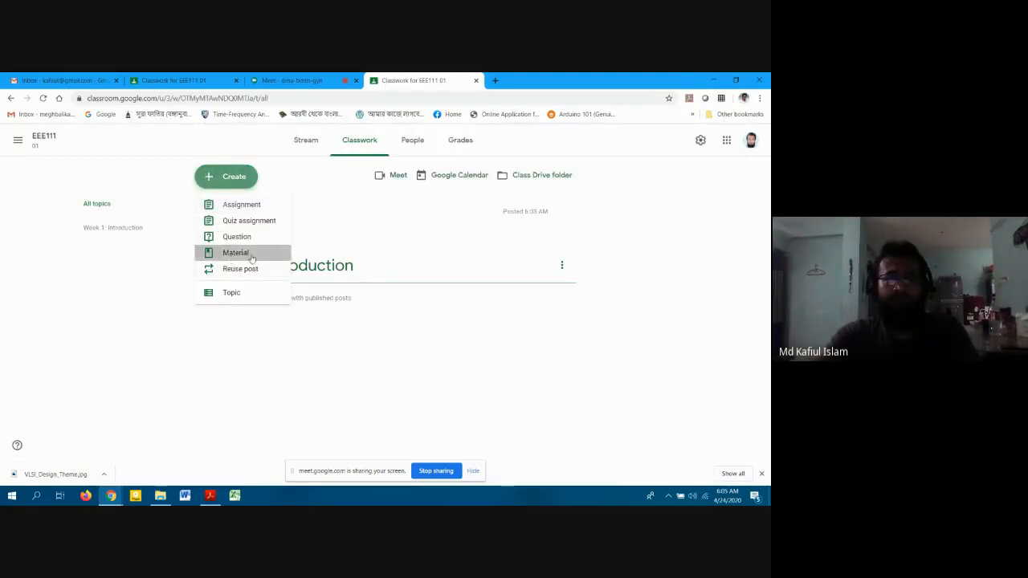
Draft material 'Intro Lecture' under Week 1: Introduction, described 'Intro to EEE111', and choose to attach a file.
click(225, 250)
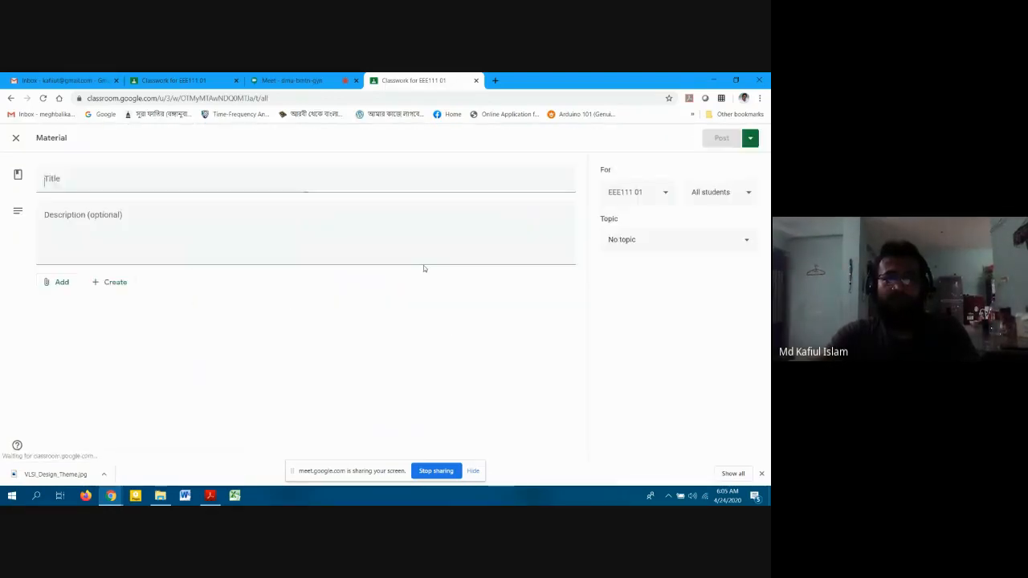
click(633, 240)
click(617, 295)
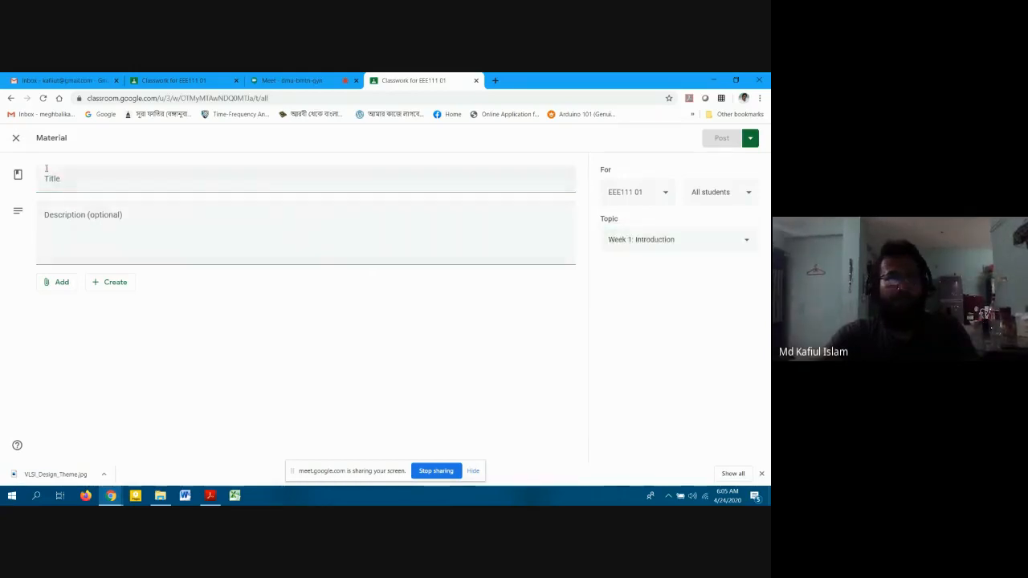
click(50, 175)
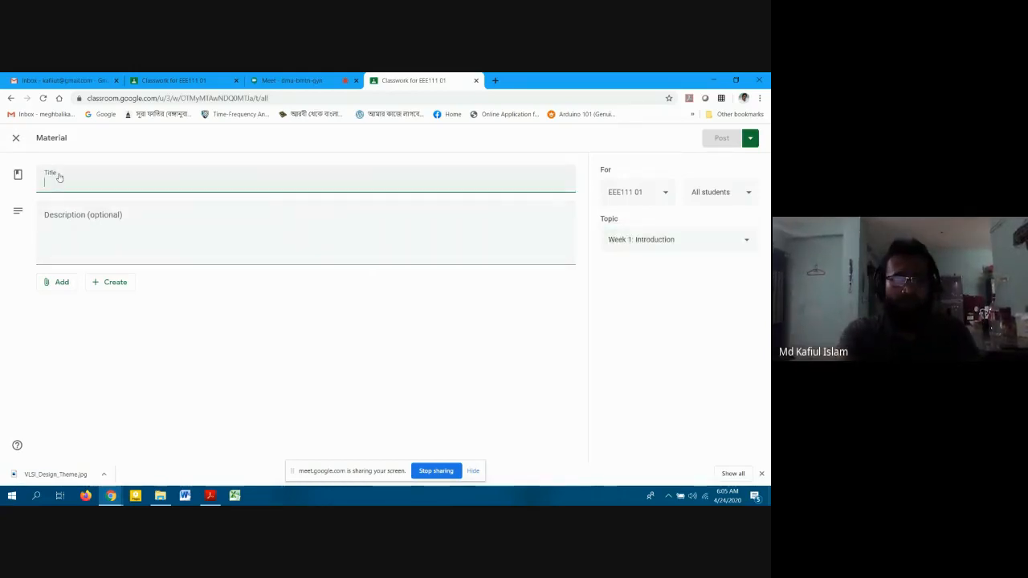
text(Intro)
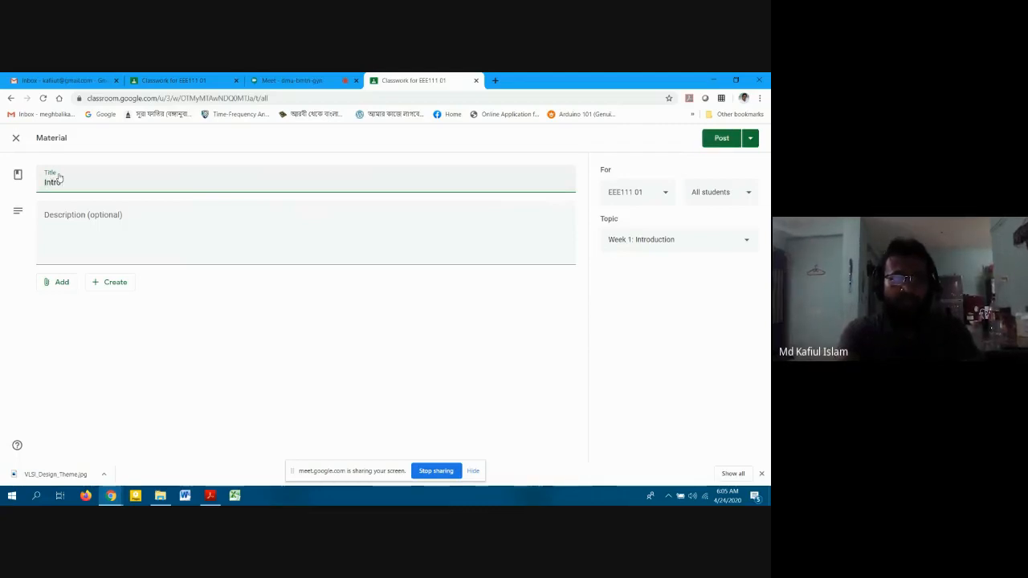
text( Lecture)
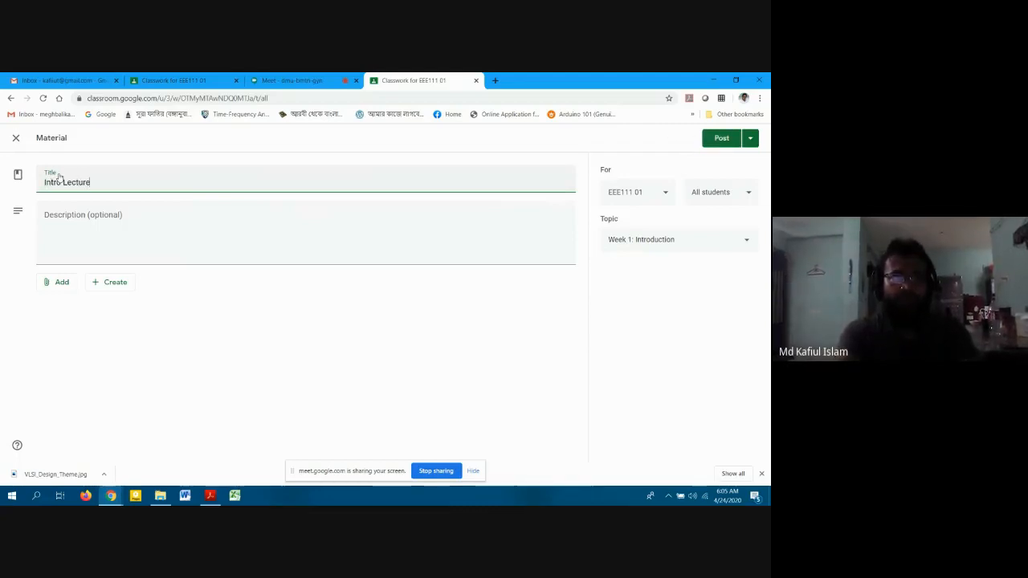
key(Tab)
text(Intro)
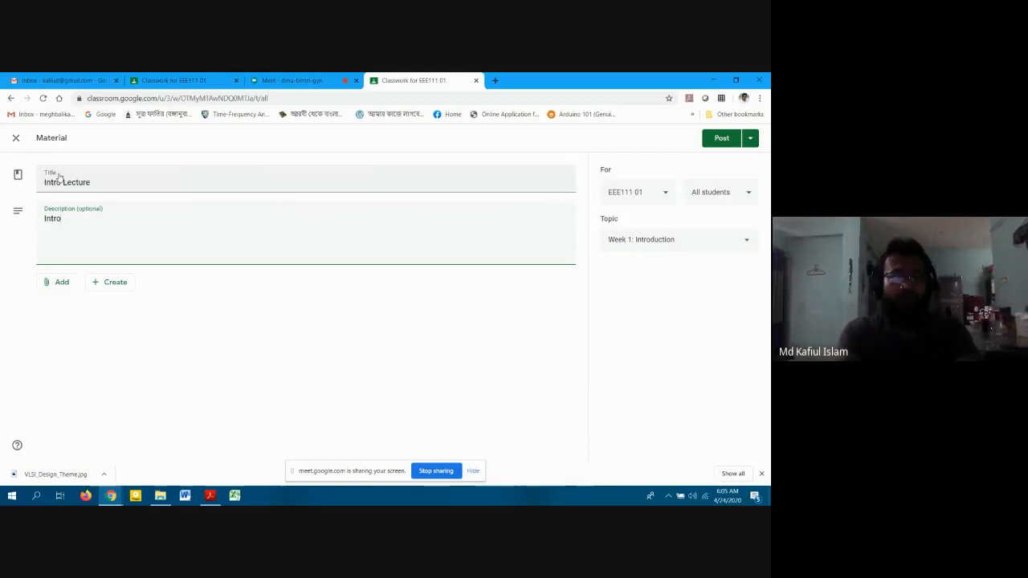
text( to EEE)
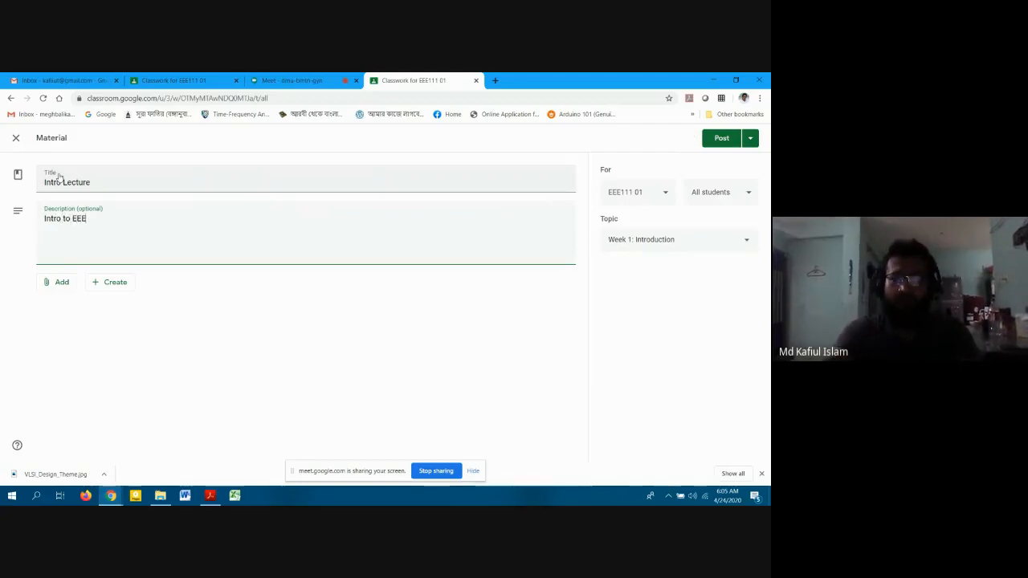
text(111)
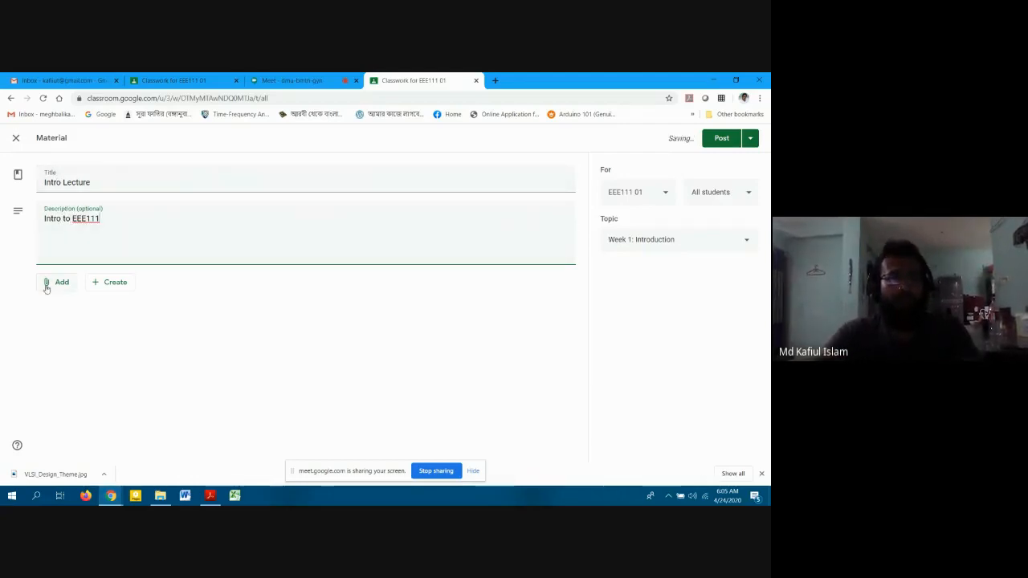
click(48, 281)
click(60, 336)
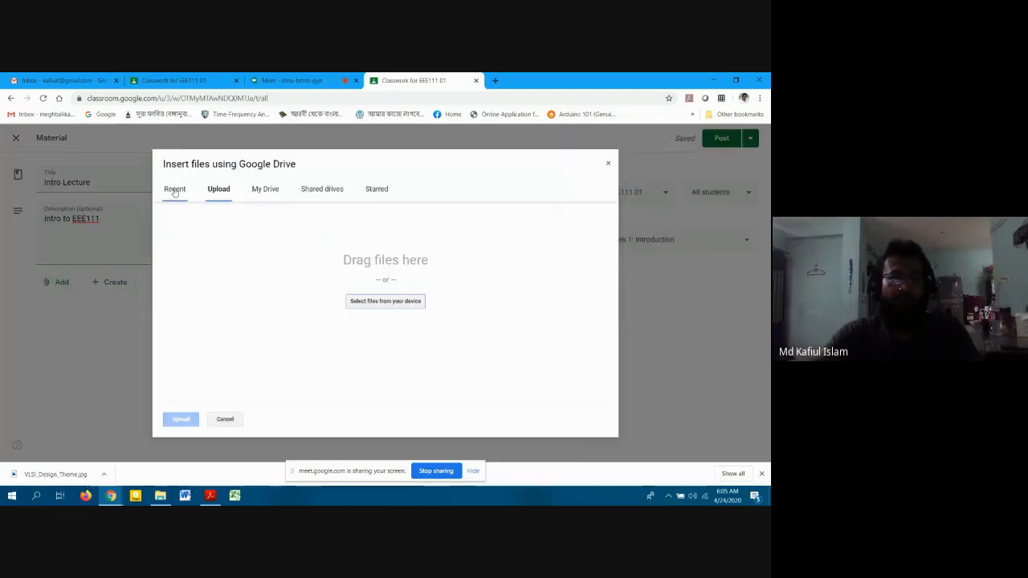
Switch the attachment source to Google Drive and browse the Drive files.
click(607, 165)
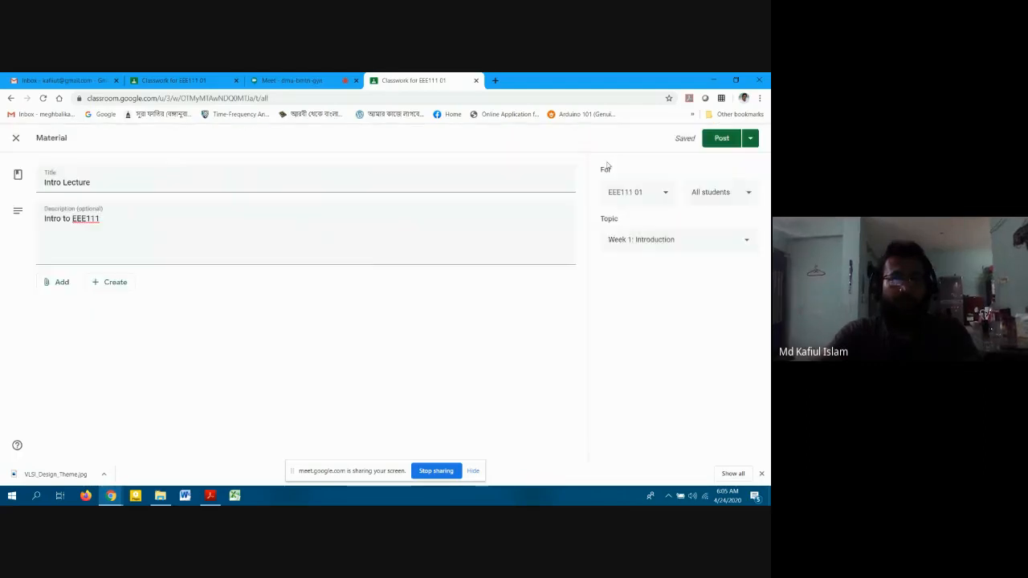
click(49, 287)
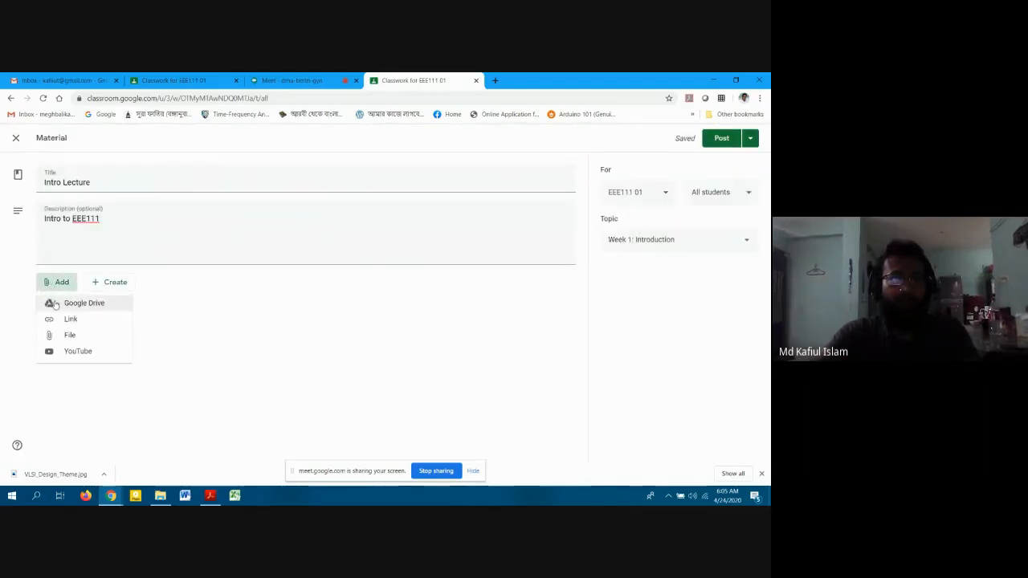
click(76, 303)
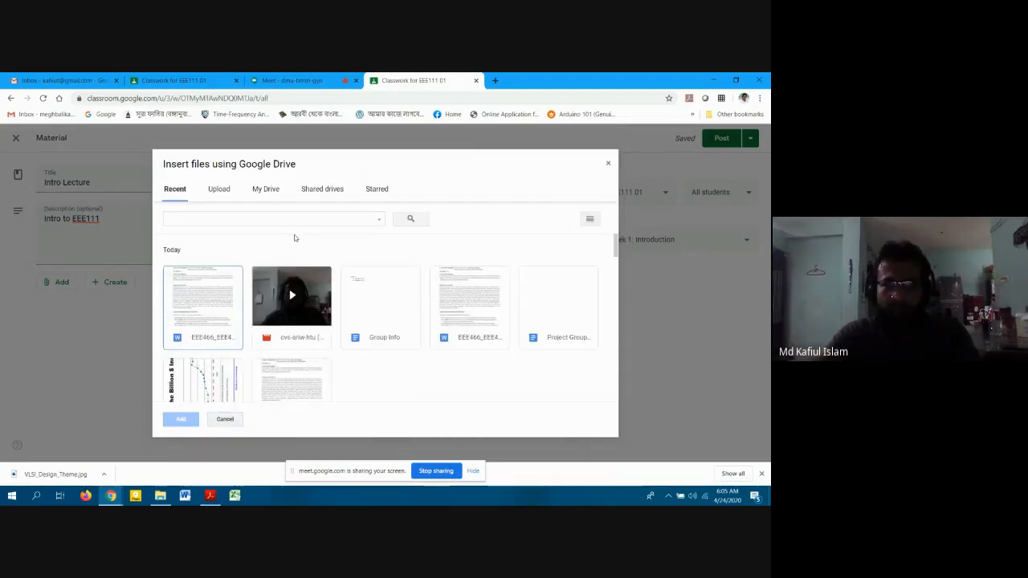
scroll(422, 265, down, 4)
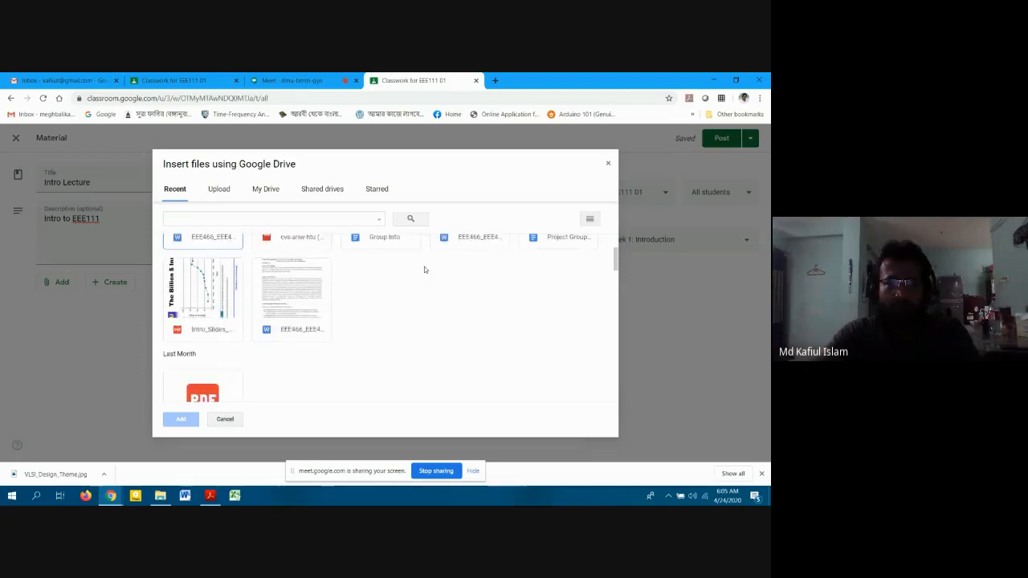
scroll(399, 323, down, 1)
scroll(405, 303, down, 5)
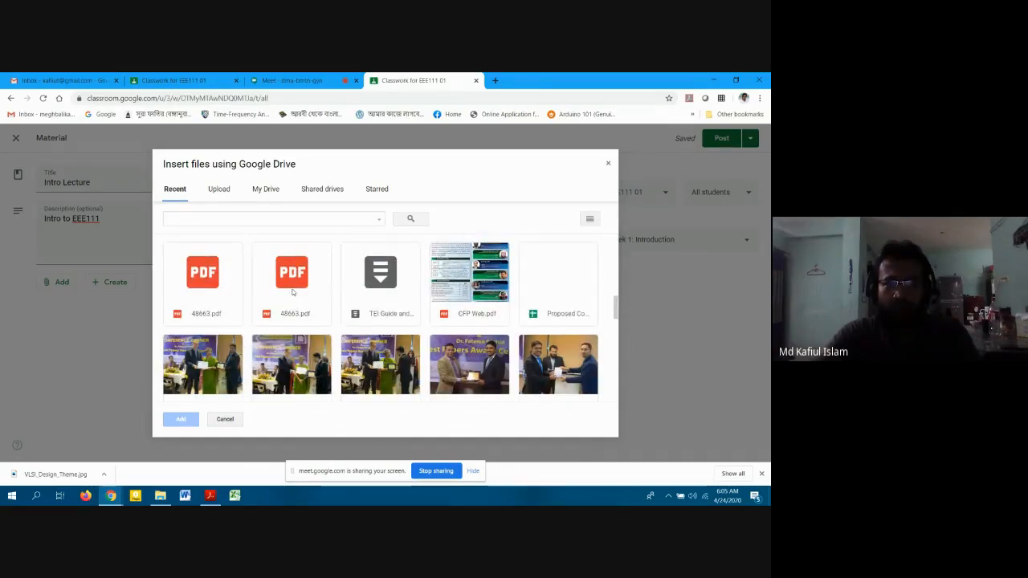
scroll(293, 293, up, 1)
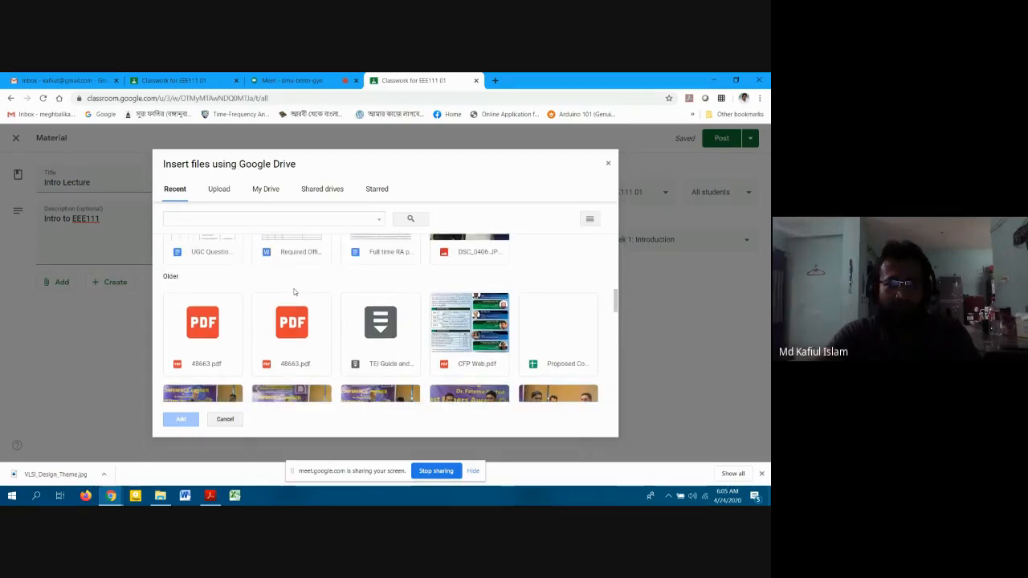
scroll(293, 292, up, 10)
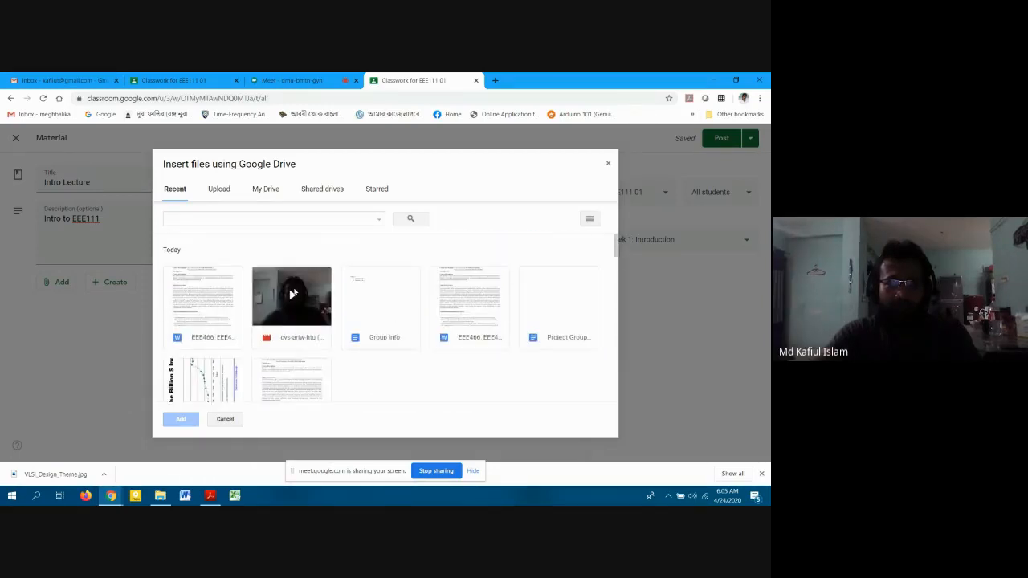
Upload Intro_Slides_VLSI_Design.pdf from the computer as the Intro Lecture attachment.
click(212, 193)
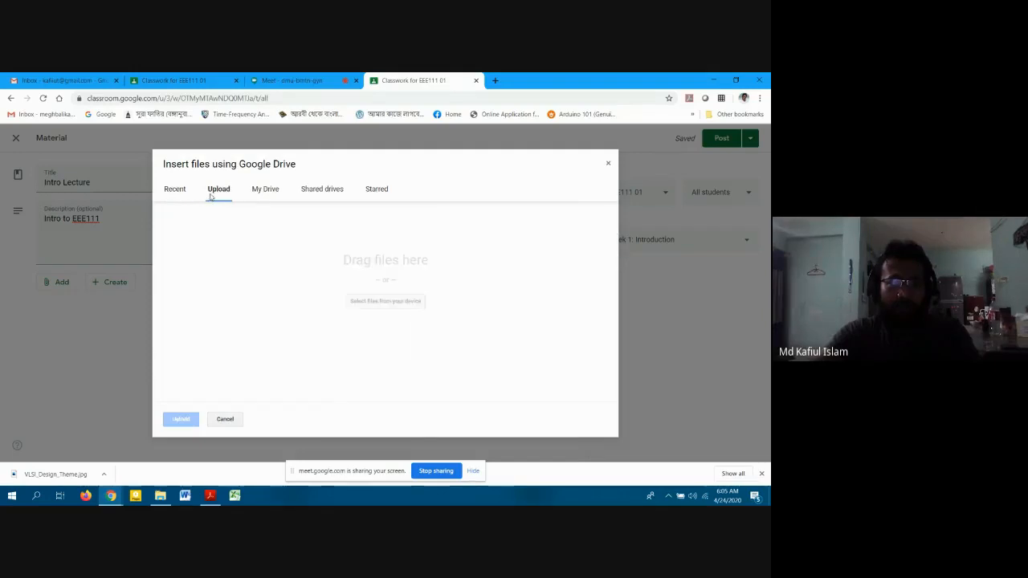
click(358, 299)
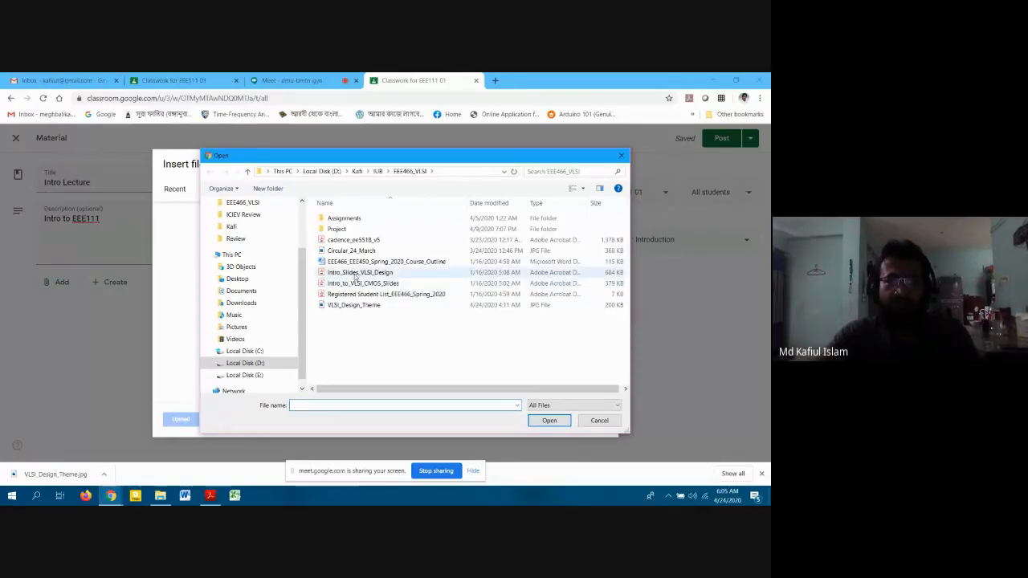
click(355, 274)
double_click(355, 274)
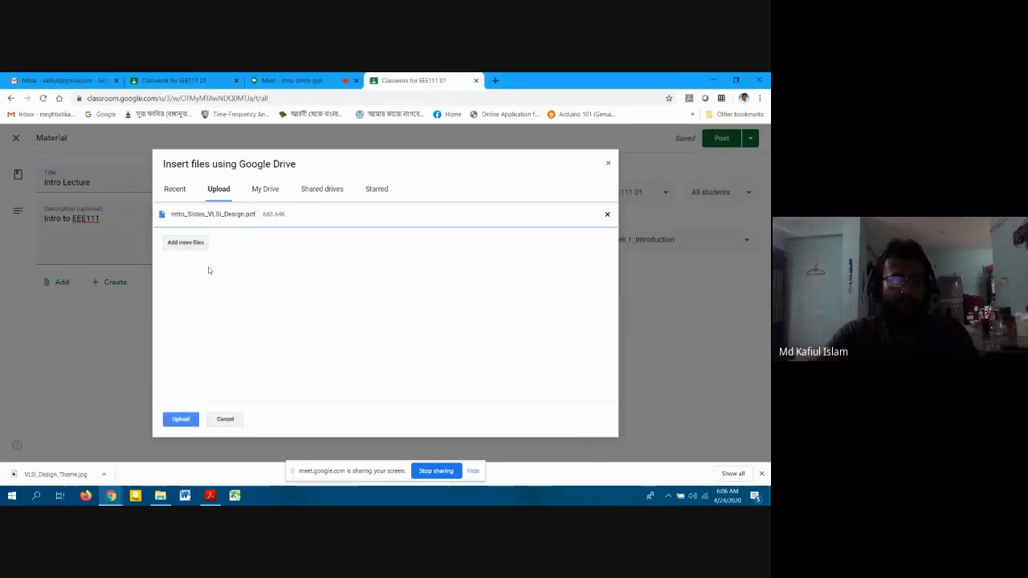
click(180, 419)
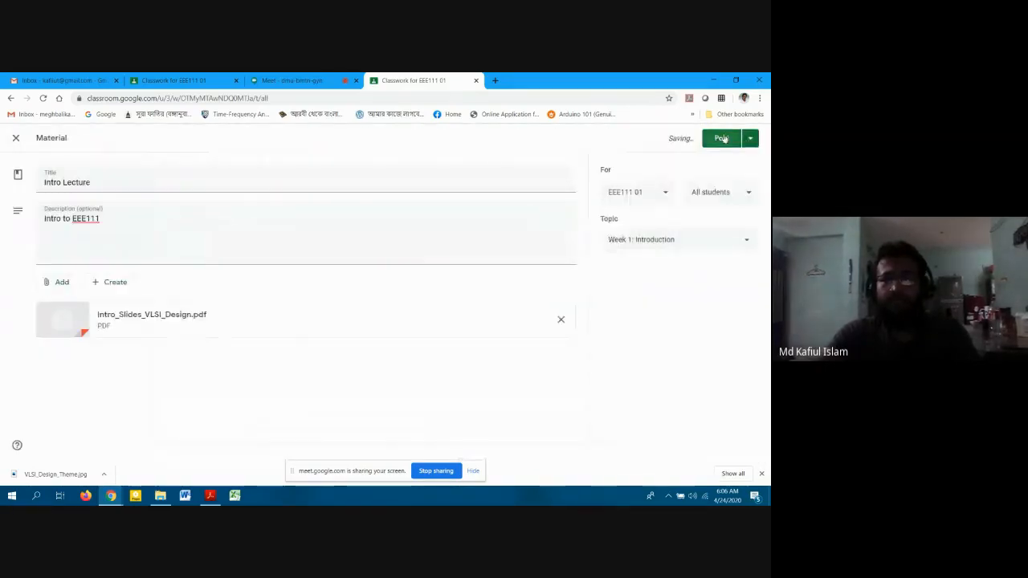
Post the Intro Lecture material under the Week 1: Introduction topic.
click(721, 138)
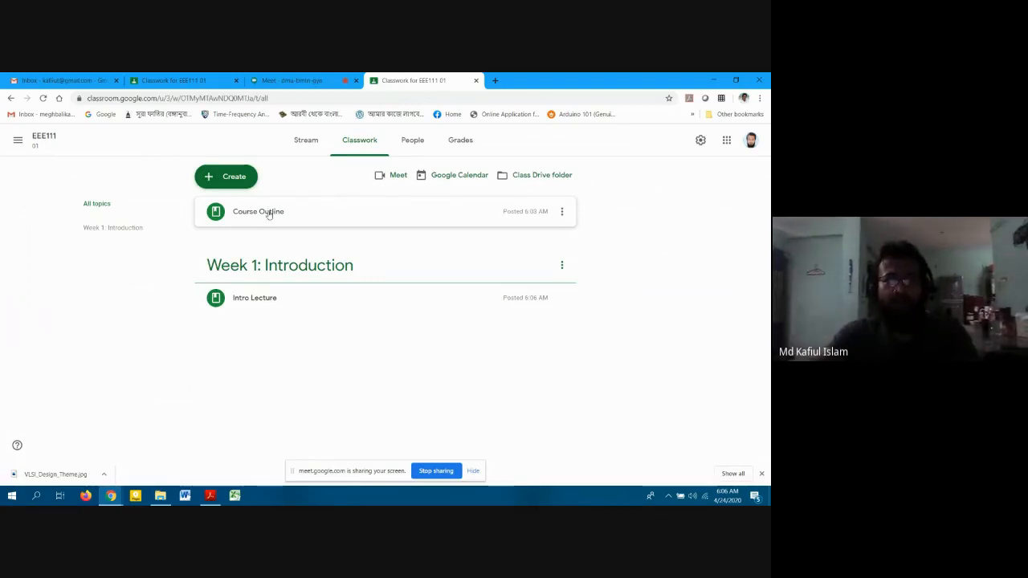
click(226, 176)
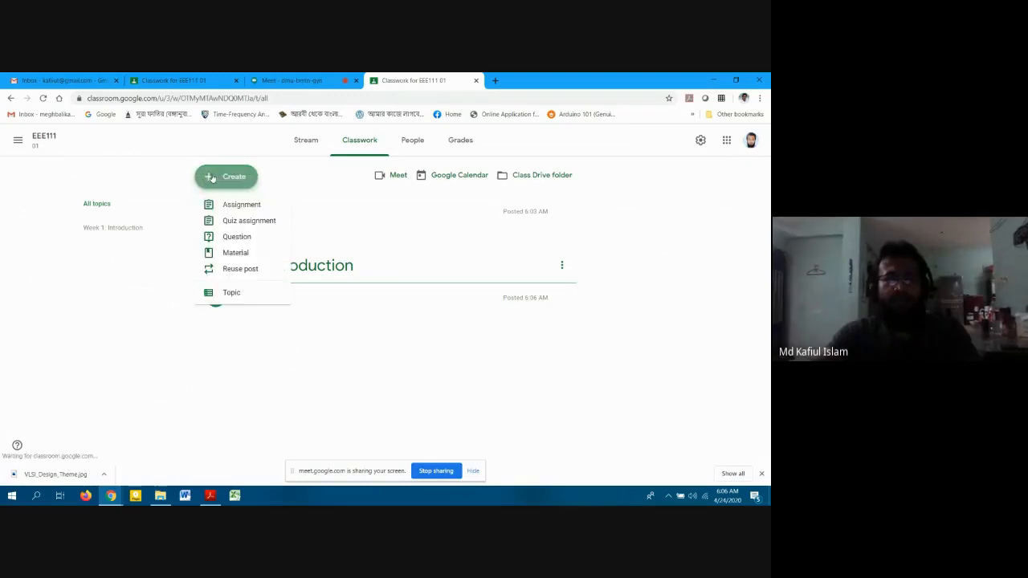
Add a topic named 'Project' to the EEE111 classwork.
click(231, 290)
text(P)
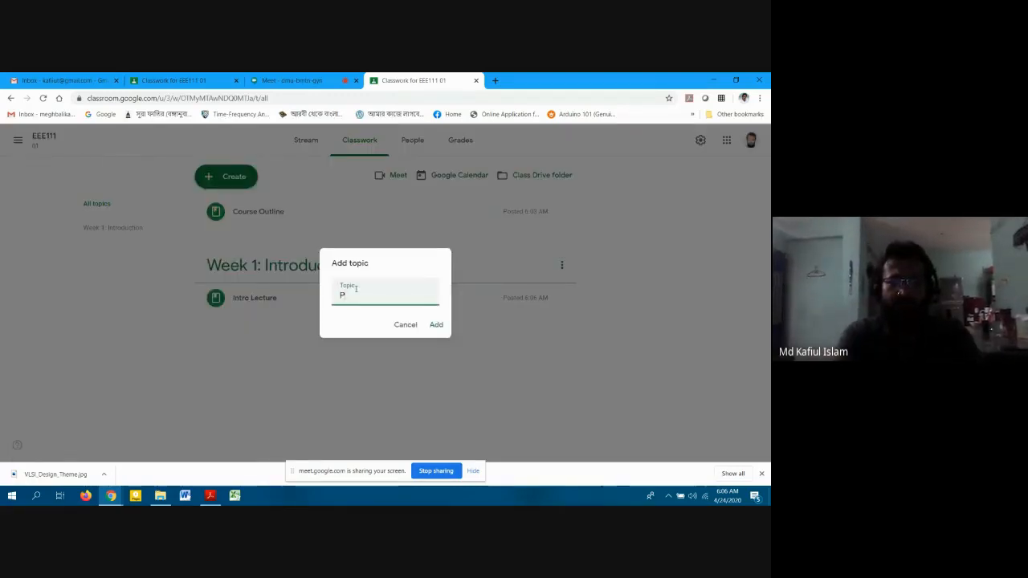
key(BackSpace)
text(Project)
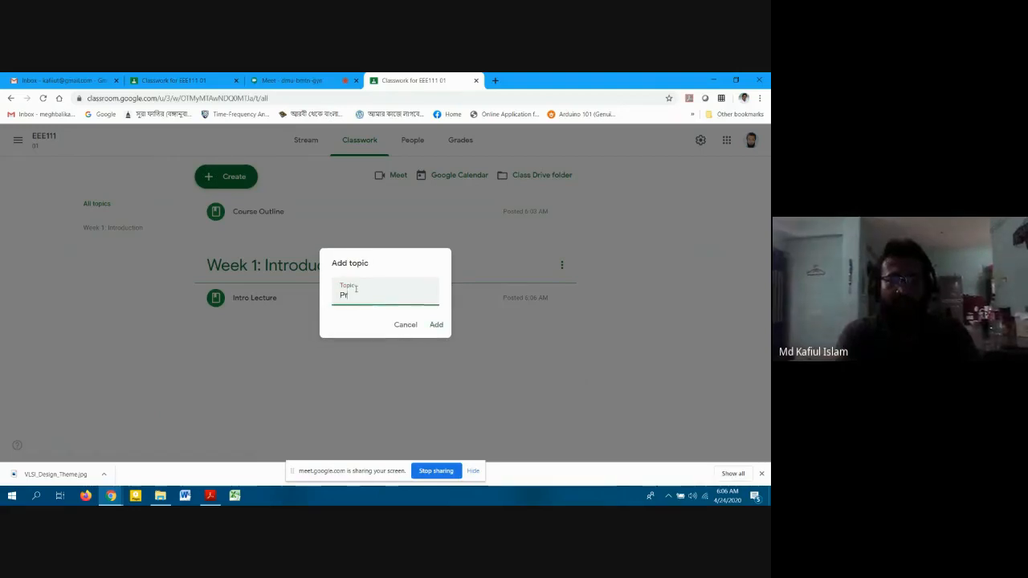
click(436, 324)
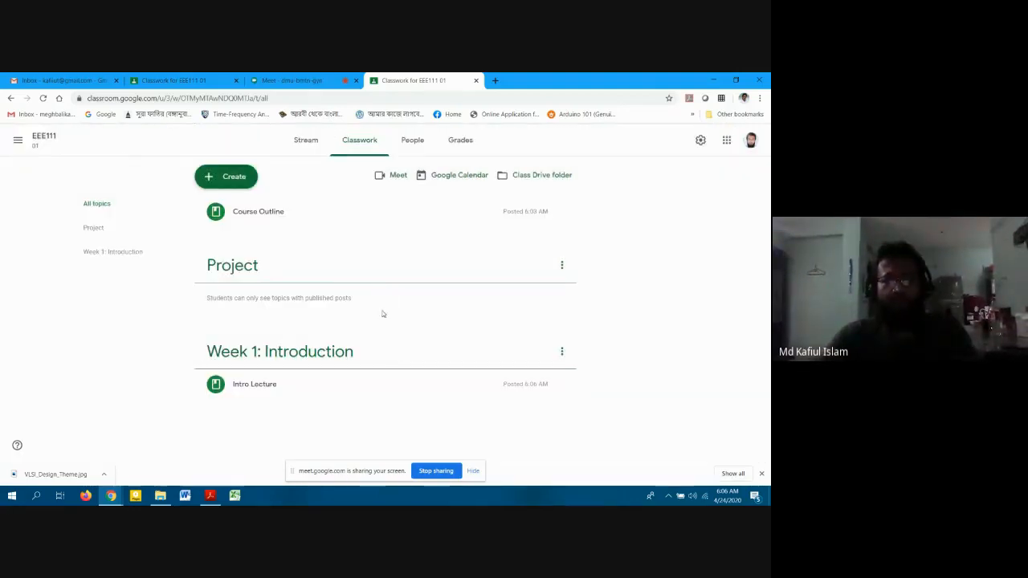
Start a new material post from the Create menu.
click(562, 267)
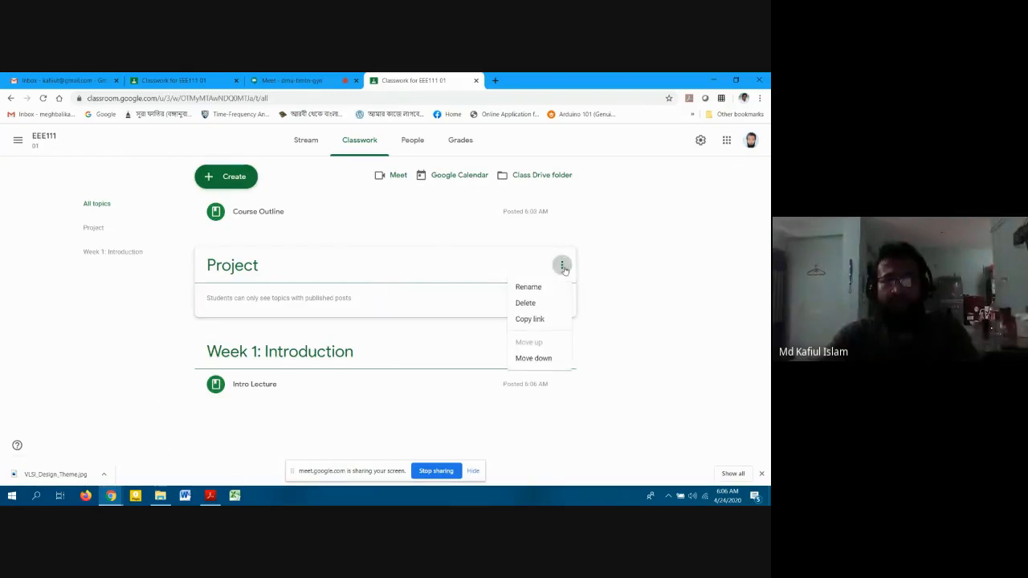
click(564, 269)
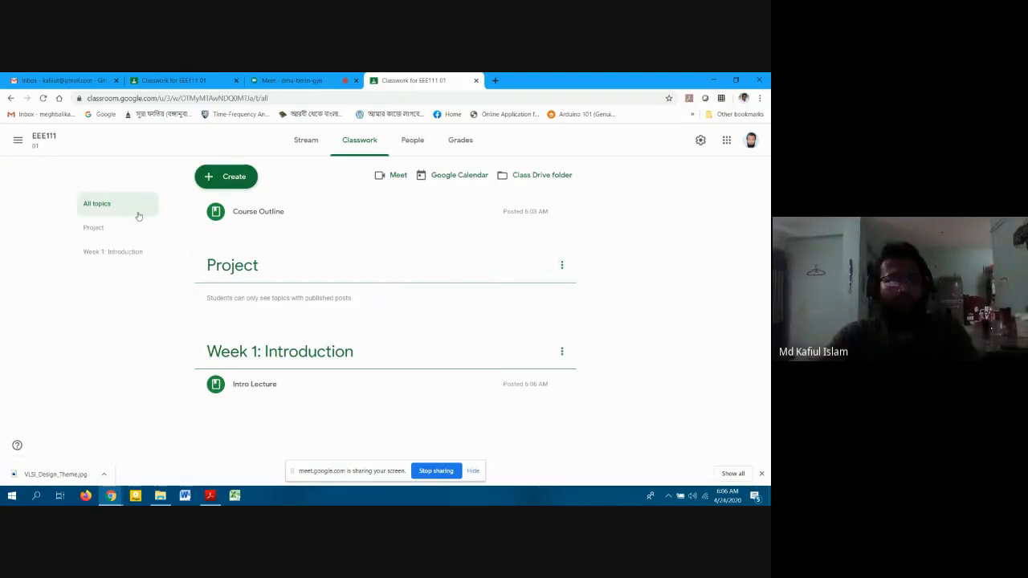
click(241, 178)
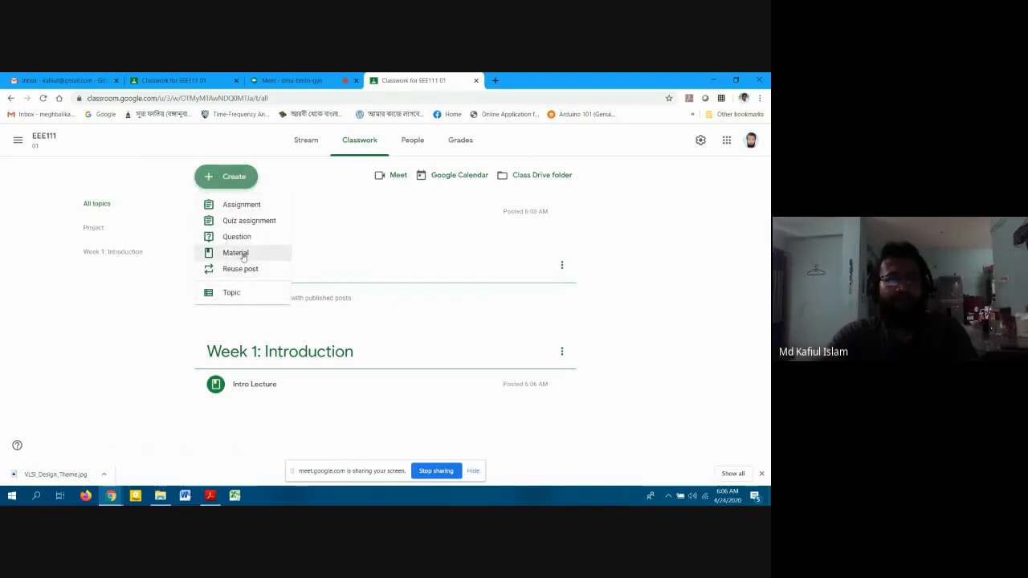
click(241, 254)
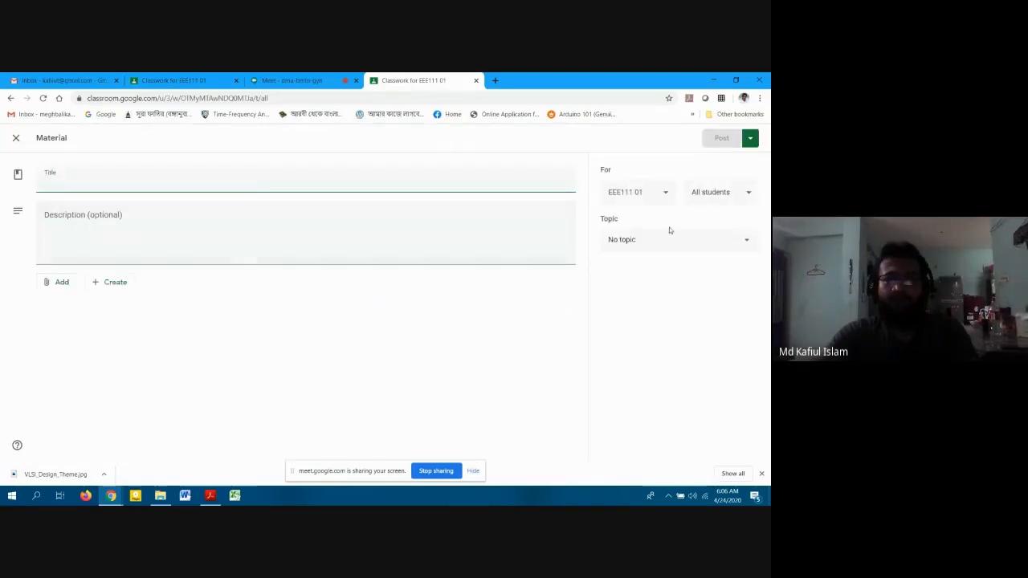
File the material under Project, titled 'Group Info' with description 'Group Members for Project'.
click(668, 234)
click(642, 319)
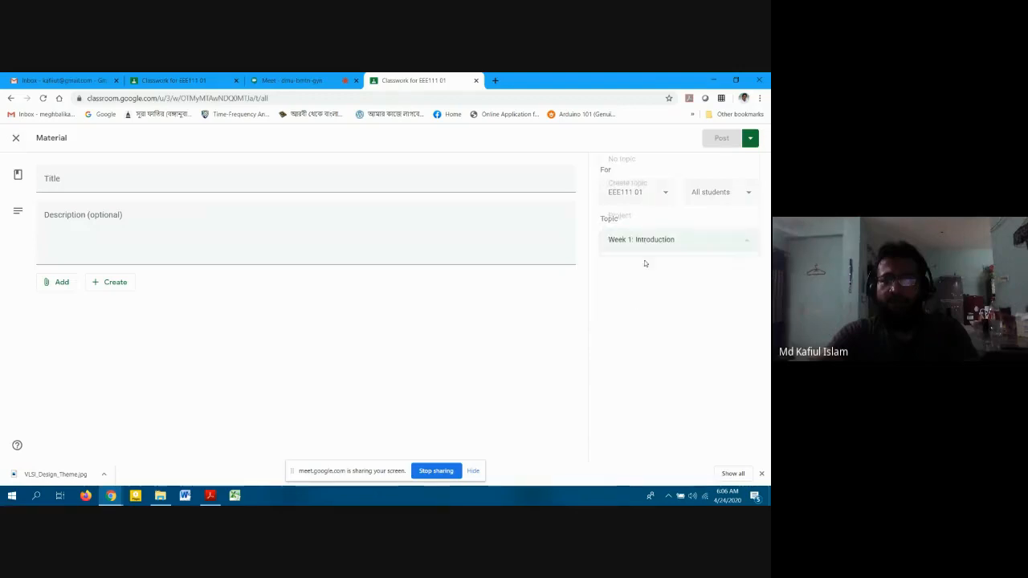
click(629, 215)
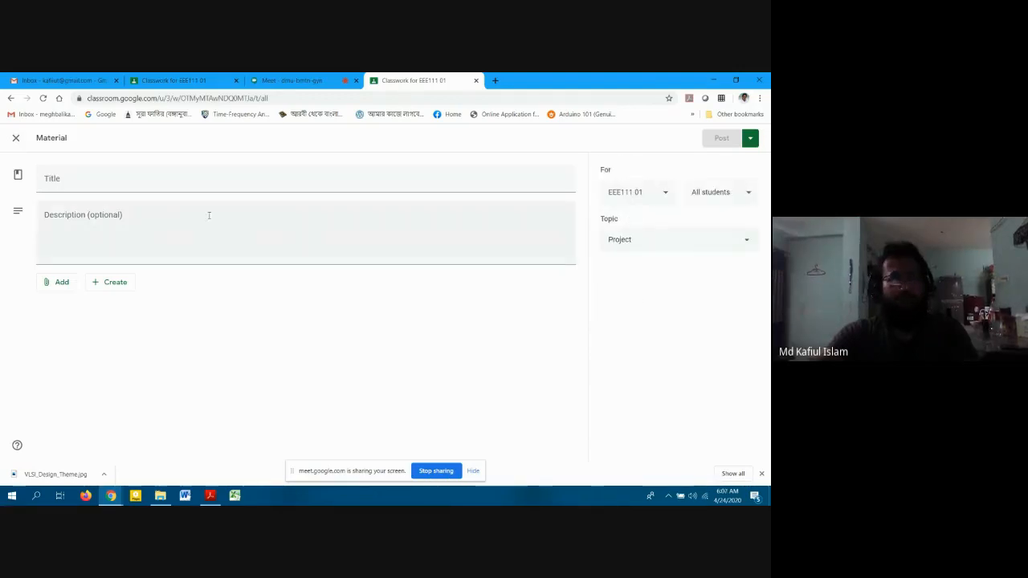
click(138, 184)
text(G)
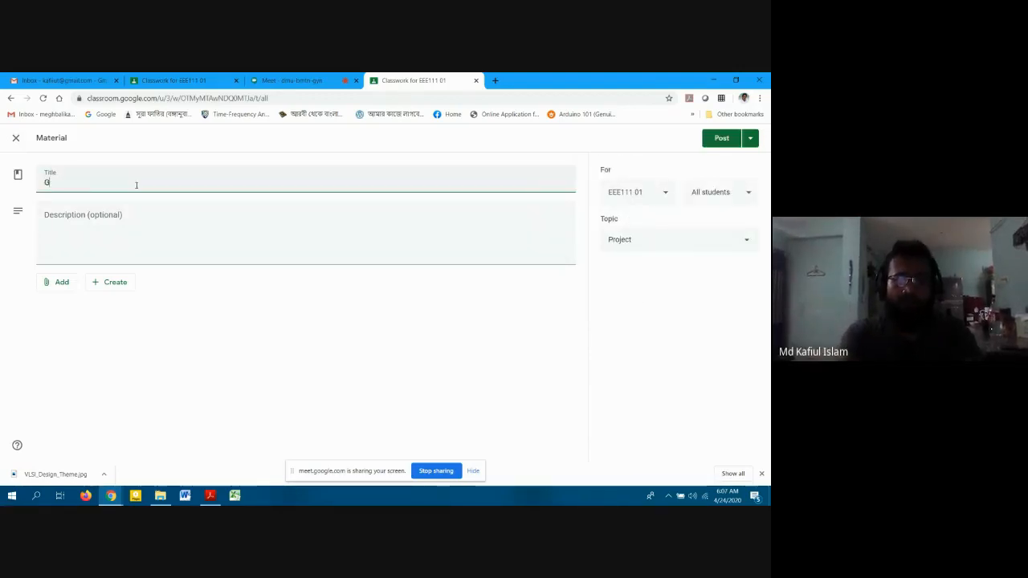
text(roup I)
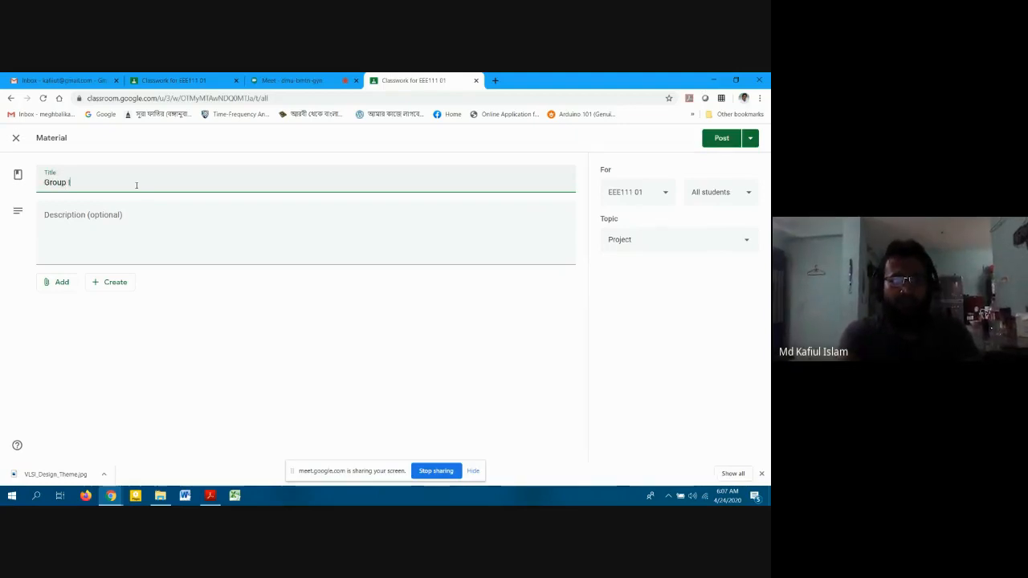
text(nfo)
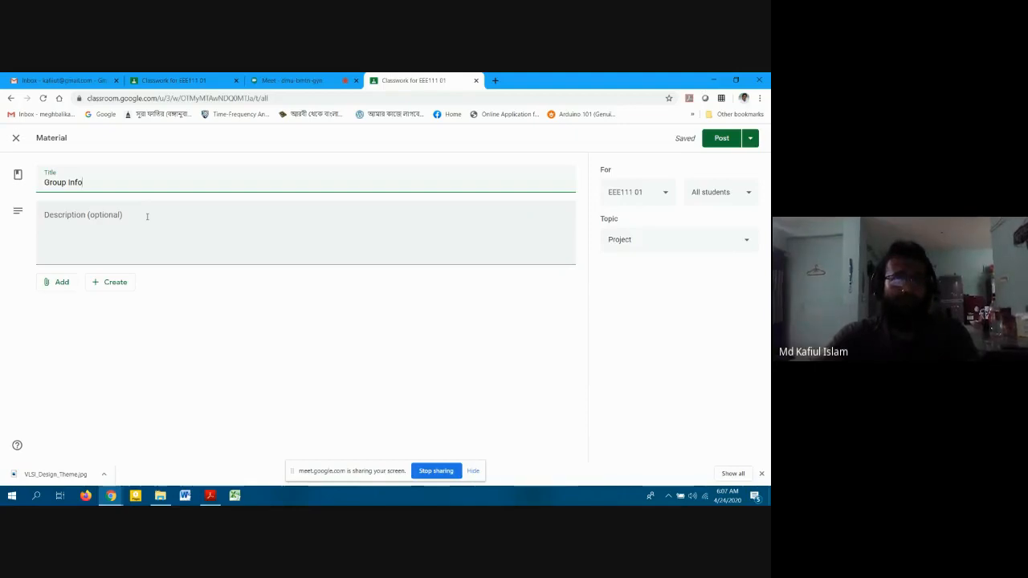
click(147, 216)
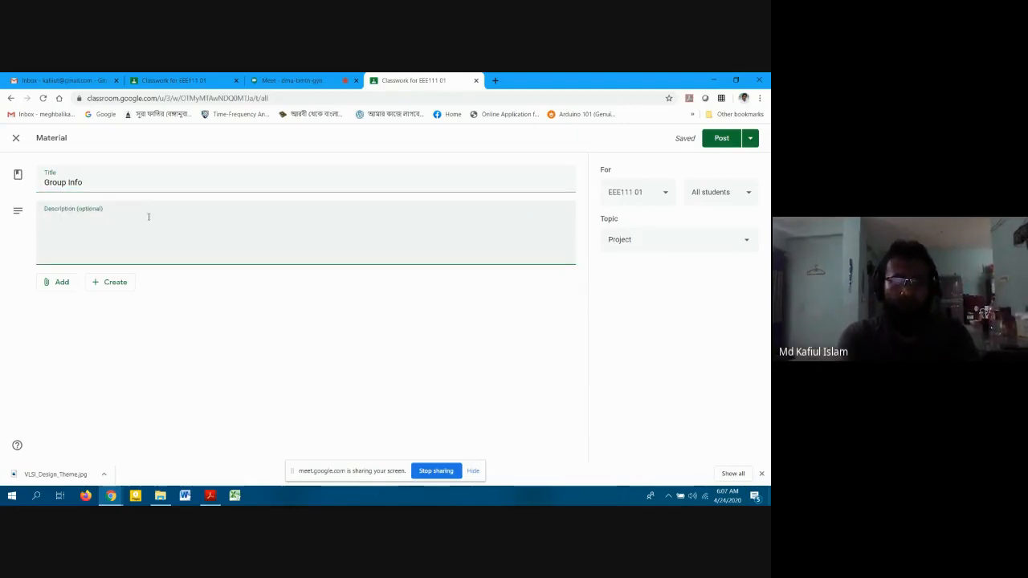
text(Group M)
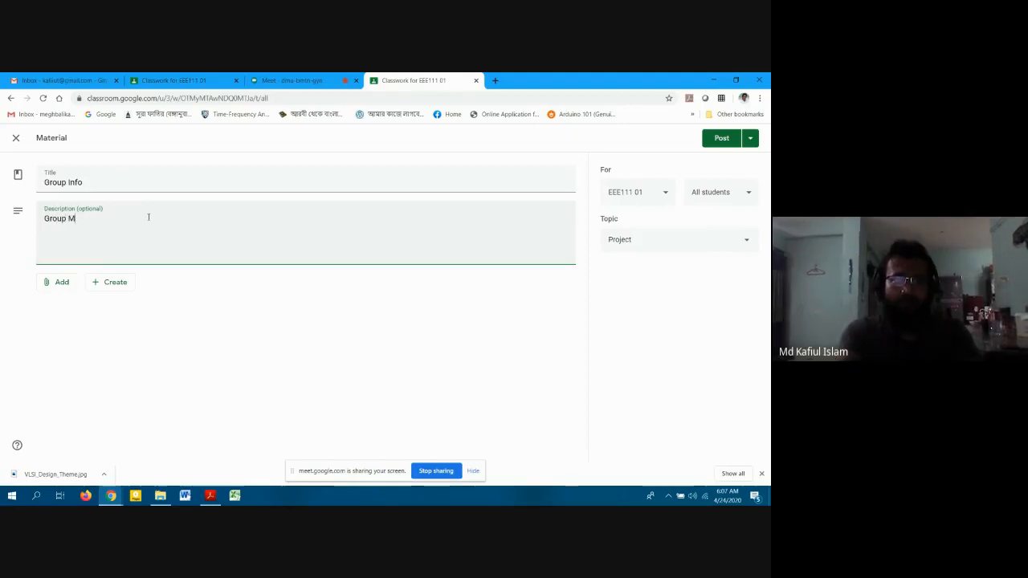
text(embers)
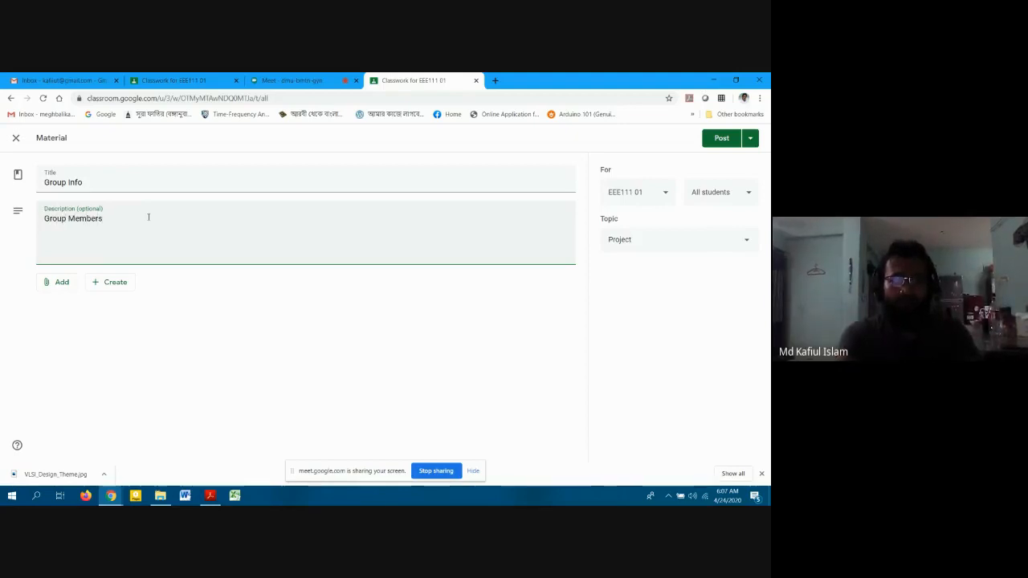
text( for Project)
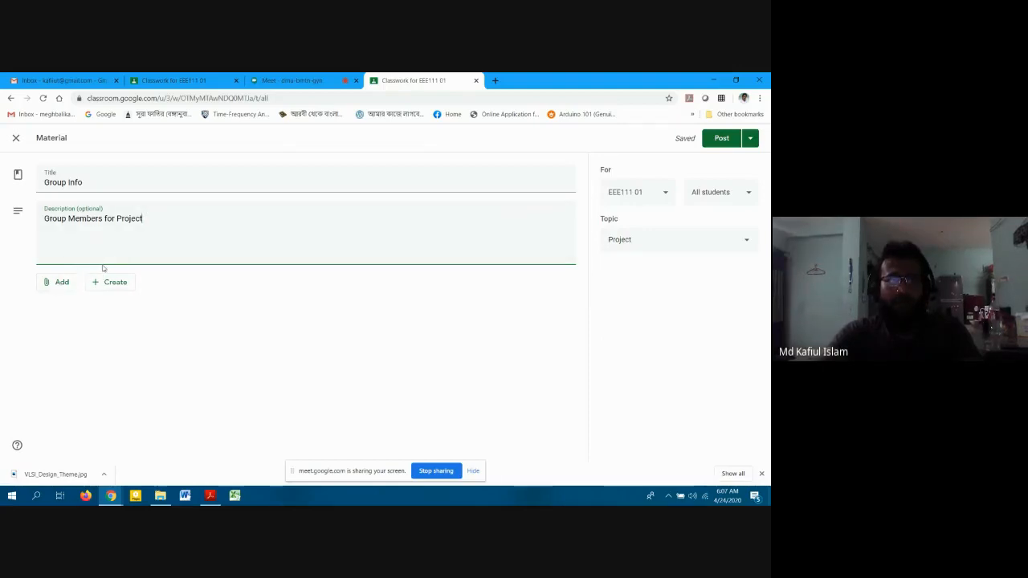
click(101, 283)
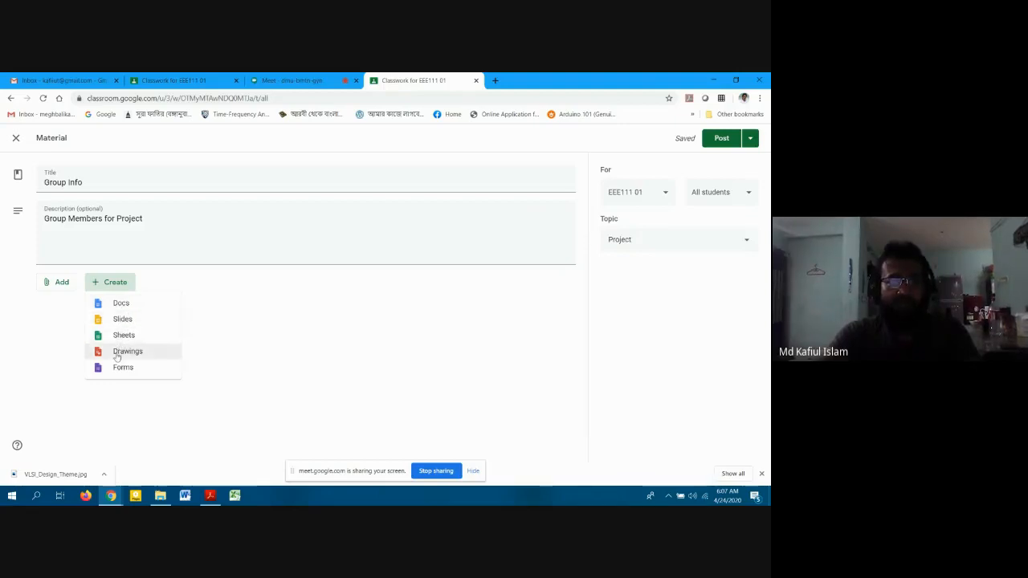
Attach a new Google Doc and title it 'Group Info for Project'.
click(122, 305)
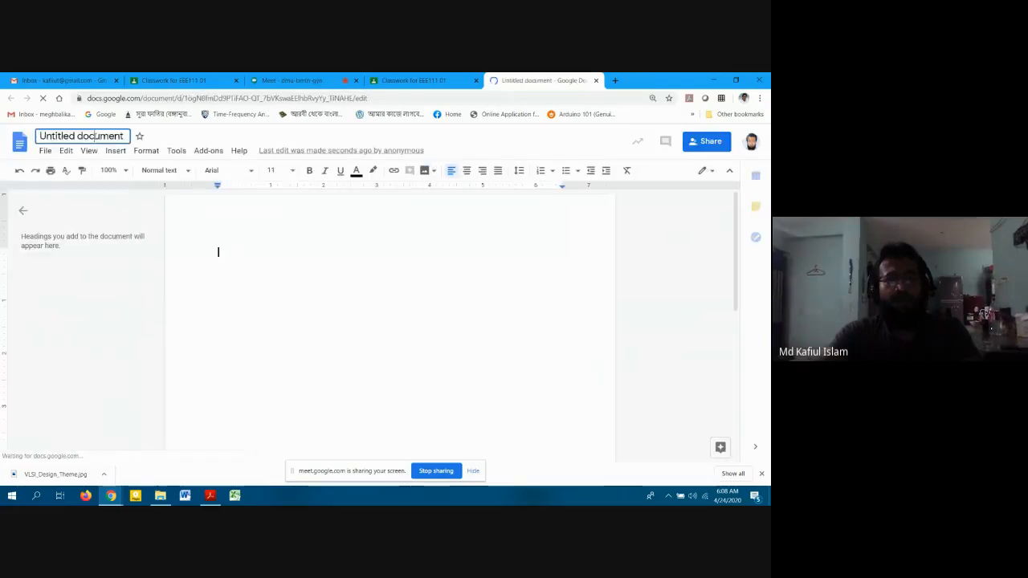
text(Gr)
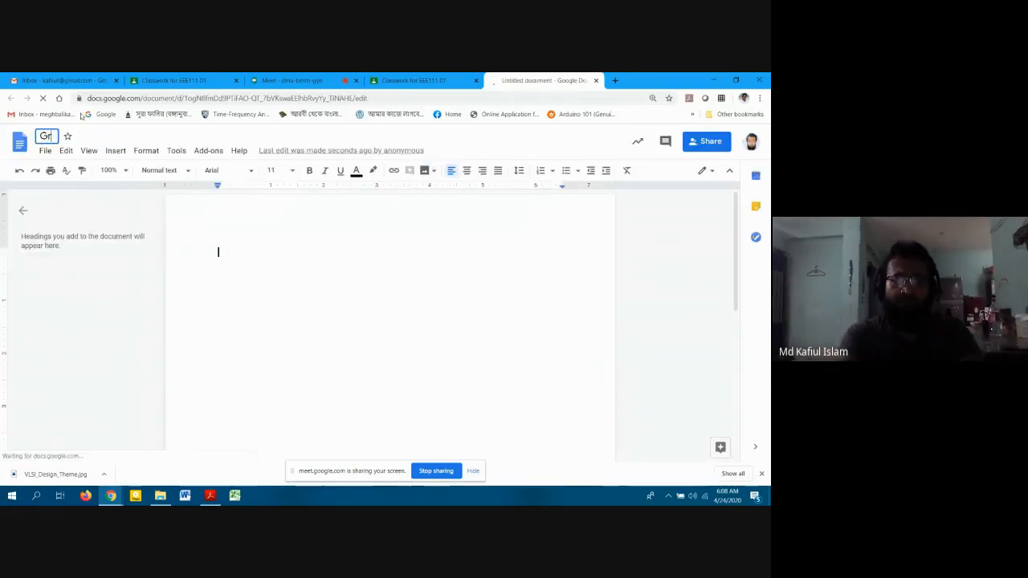
text(oup Infor)
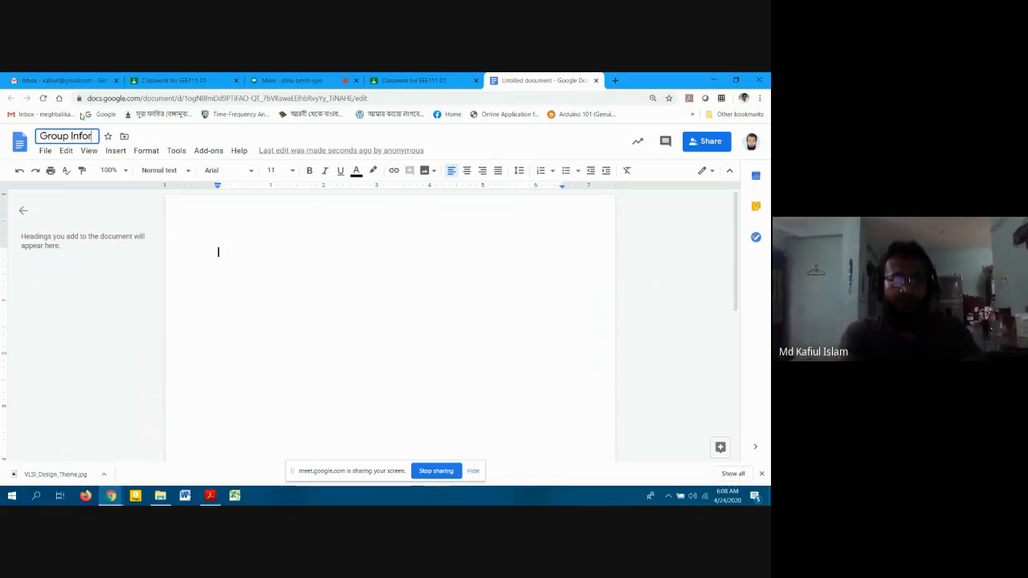
key(BackSpace)
text(for Projec)
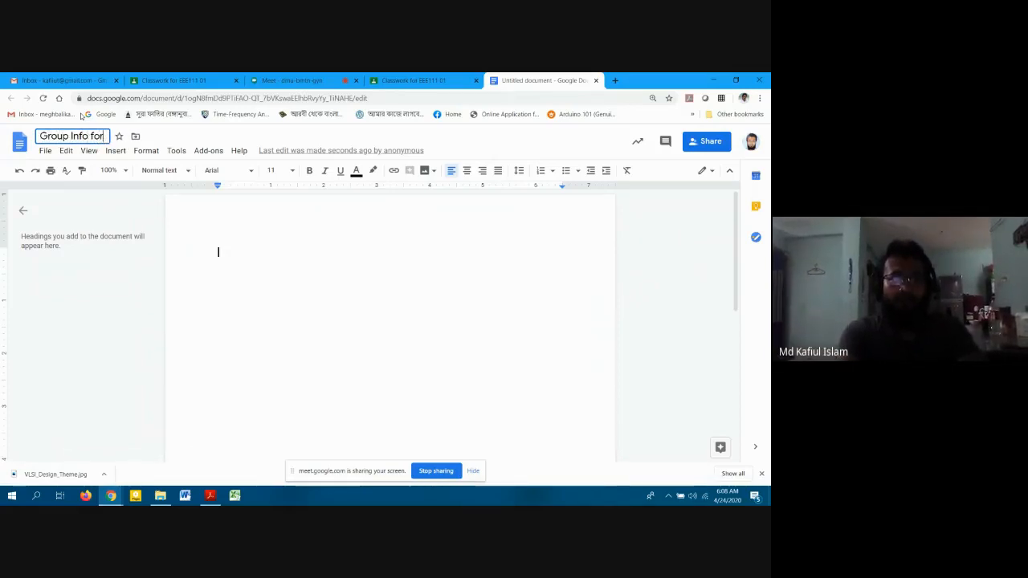
text(t)
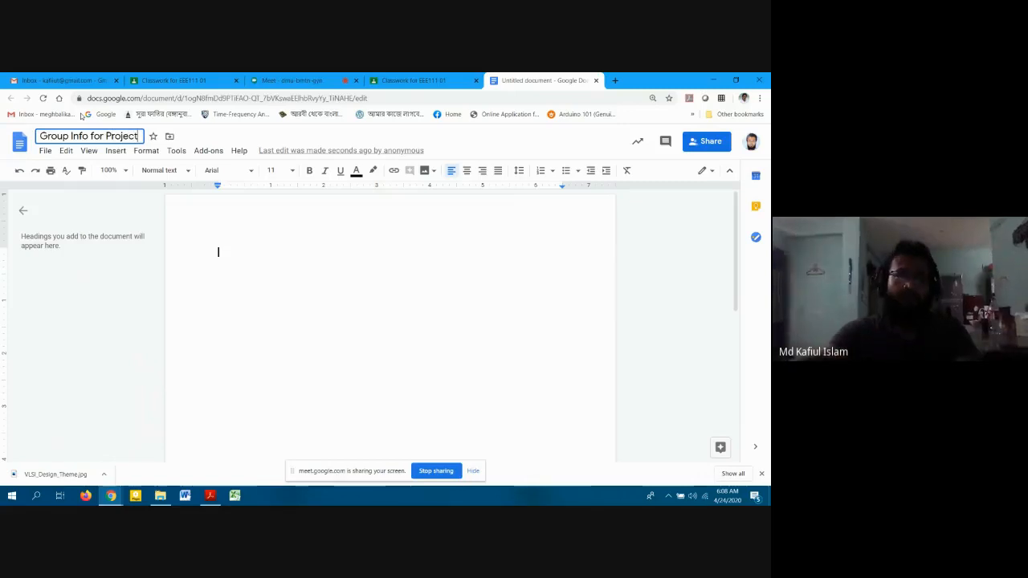
click(710, 141)
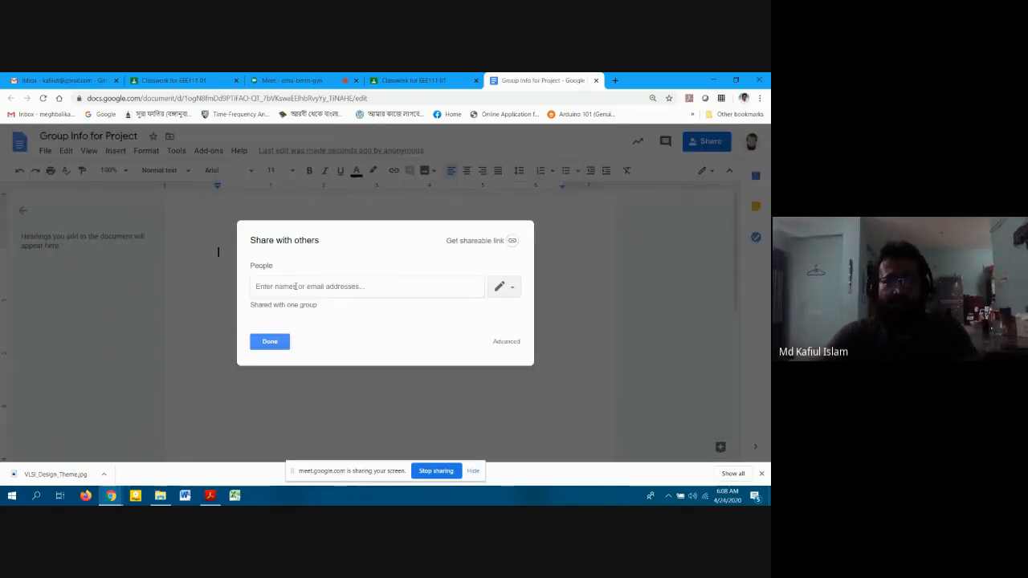
Share the document with the student found by ID, with Can edit access, and send.
text(172)
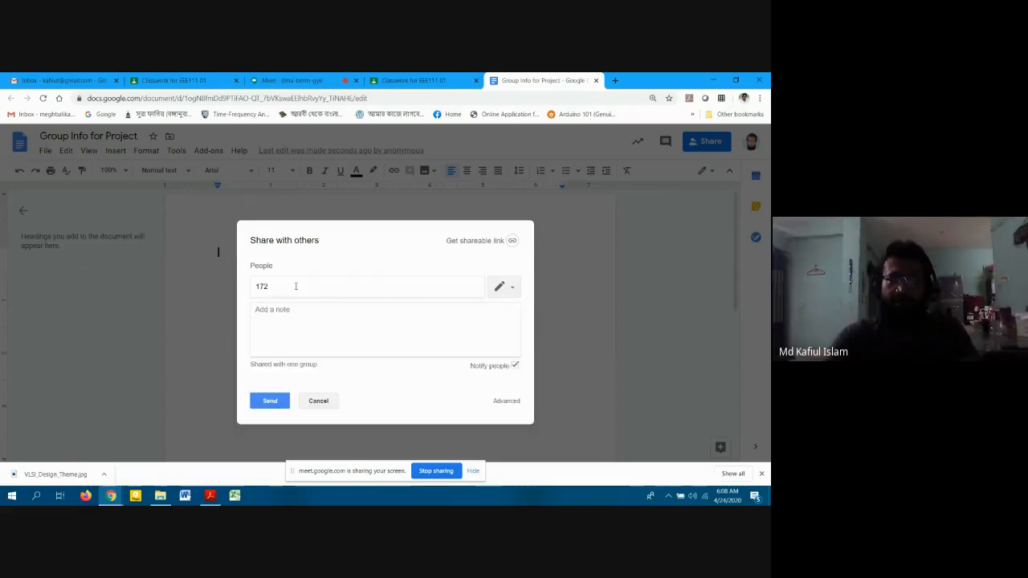
text(2402)
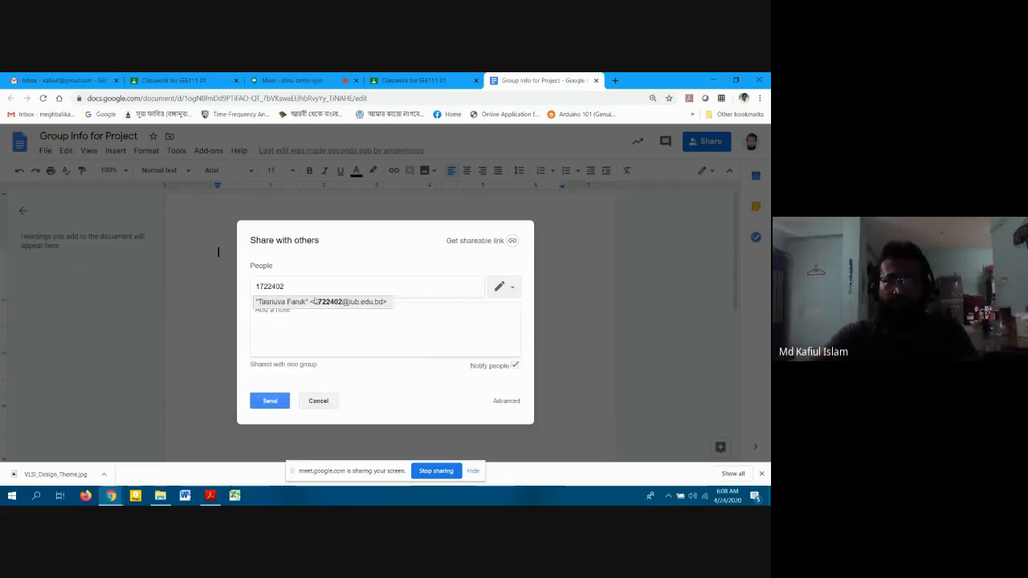
click(314, 301)
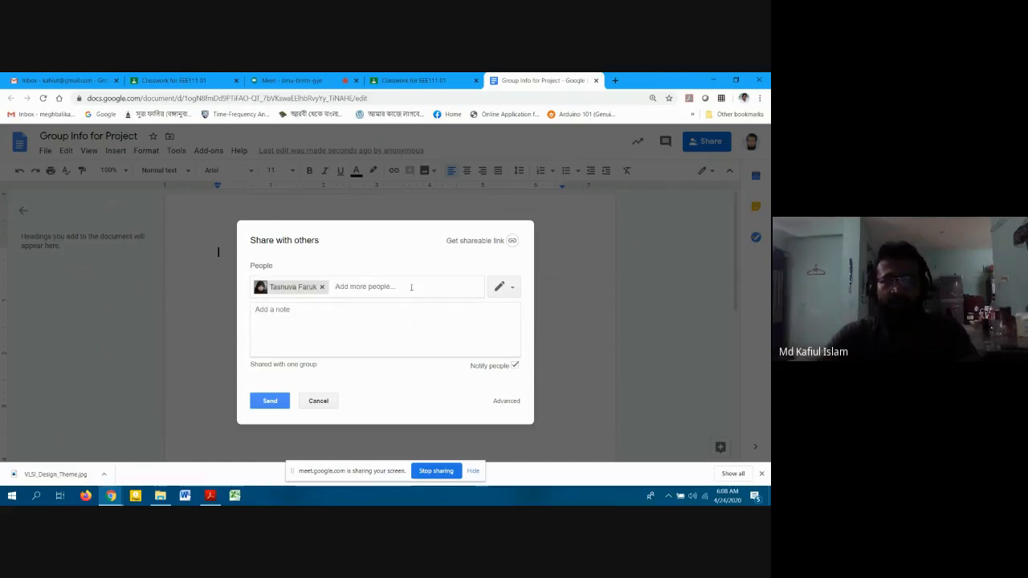
click(504, 287)
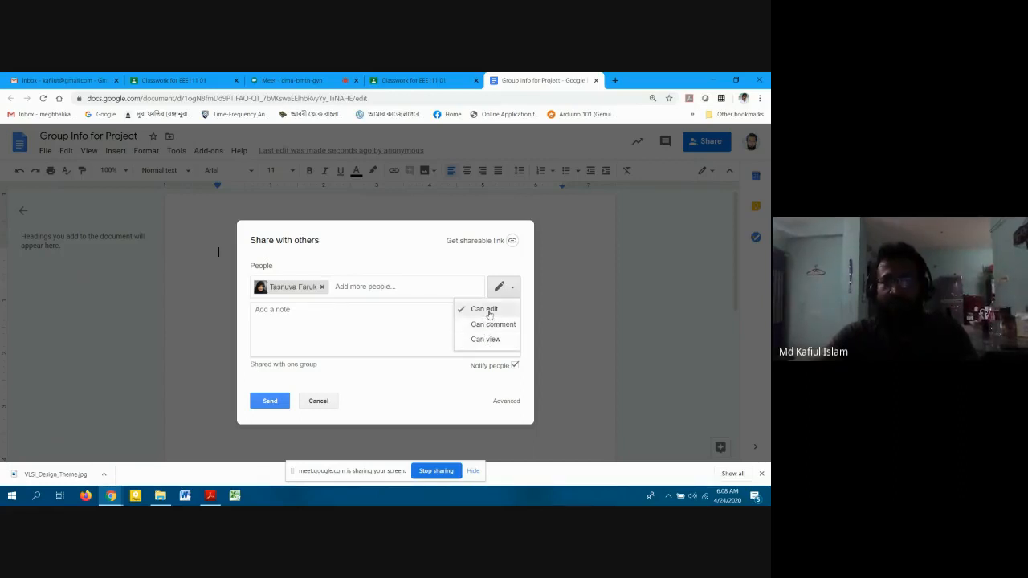
click(486, 309)
click(511, 289)
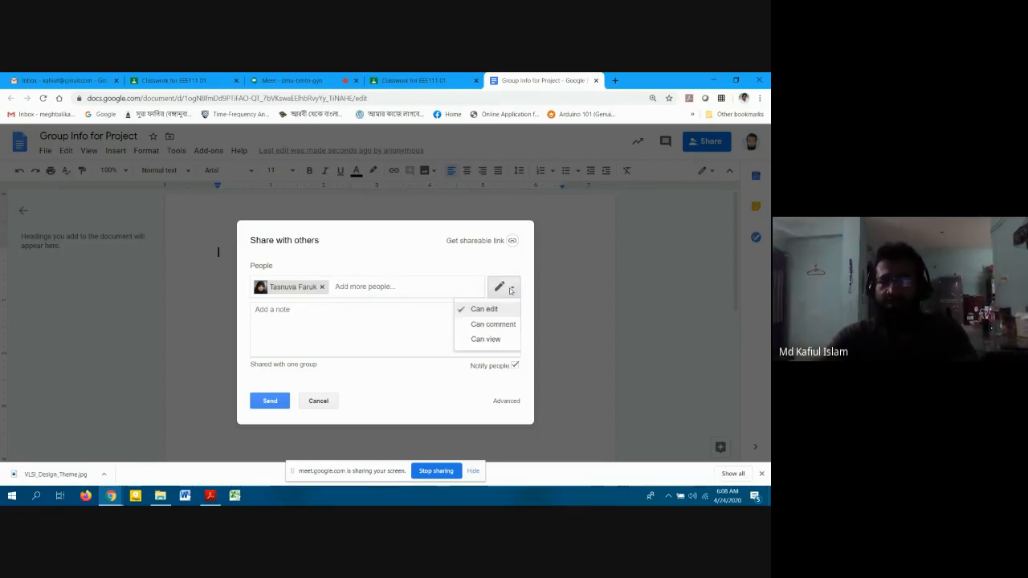
click(364, 313)
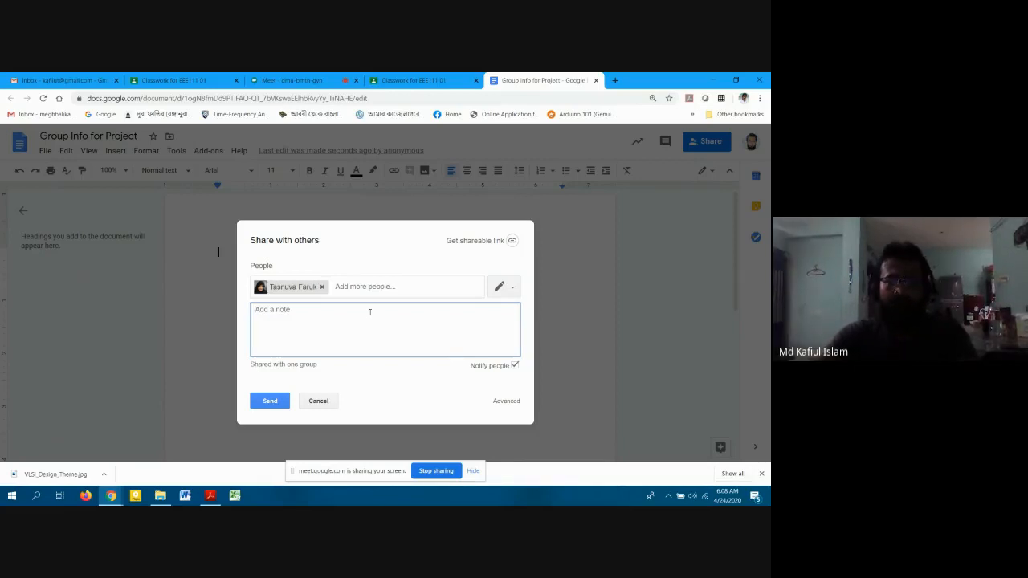
click(270, 400)
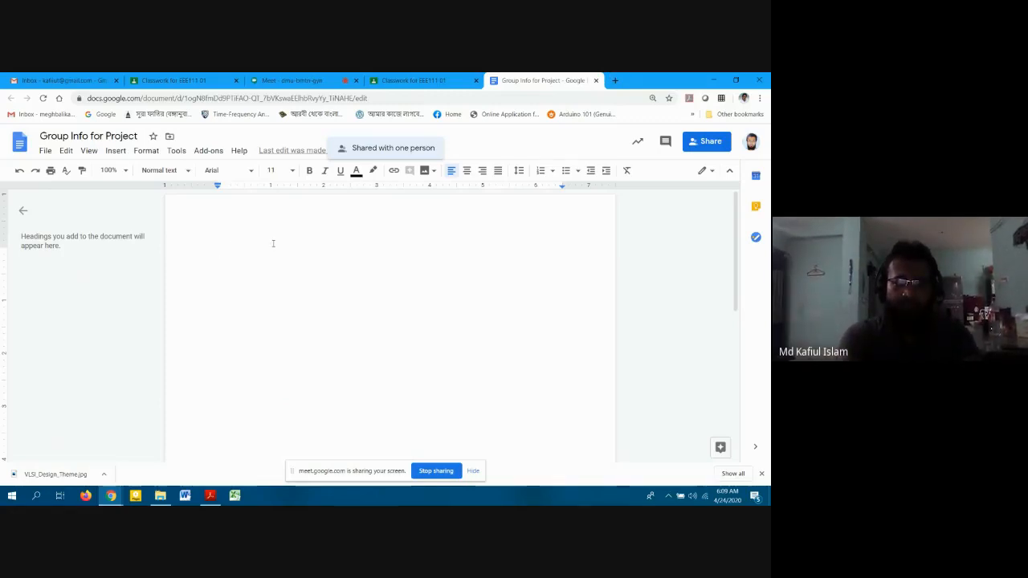
Type a bold 'Group 1' heading at the top of the document.
text(Group 1)
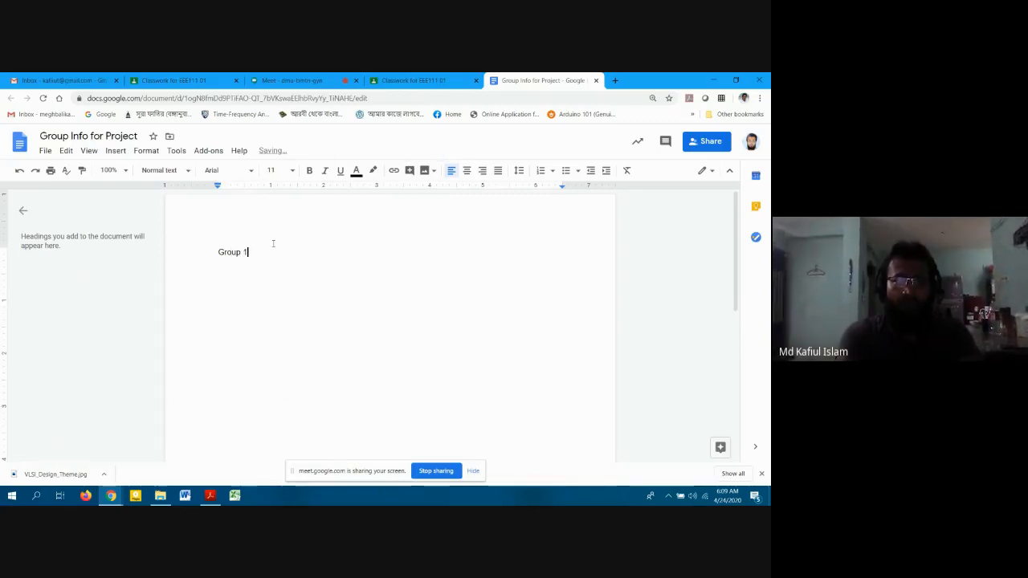
key(Return)
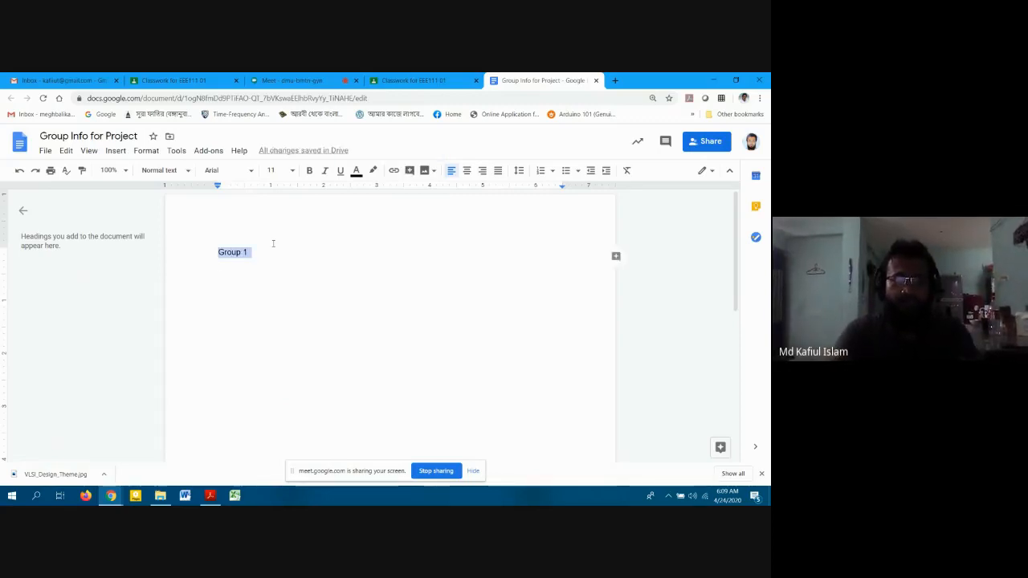
key(ctrl+b)
key(Down)
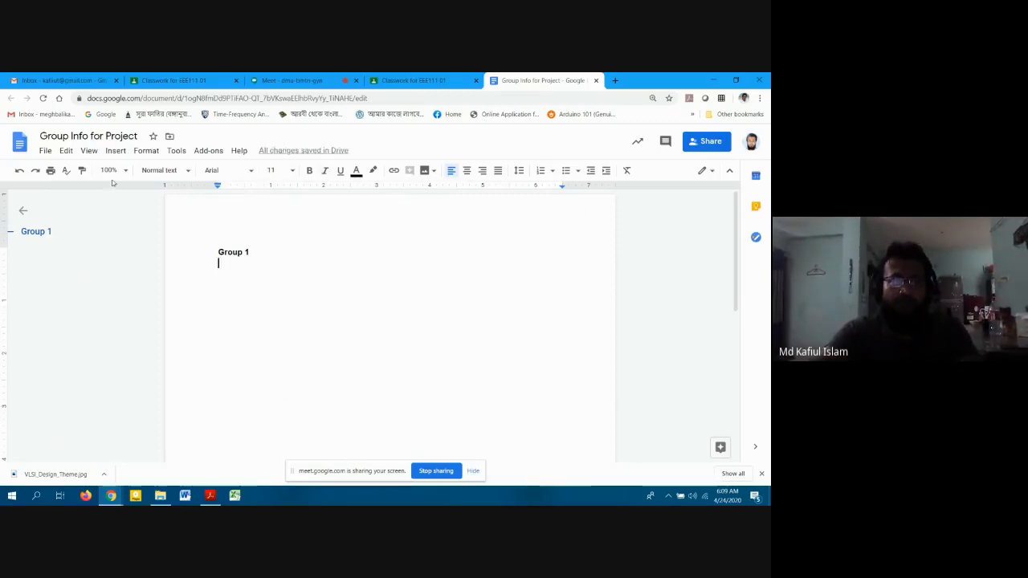
Add a numbered list under Group 1 with Student 1 and Student 2 and their IDs.
click(543, 170)
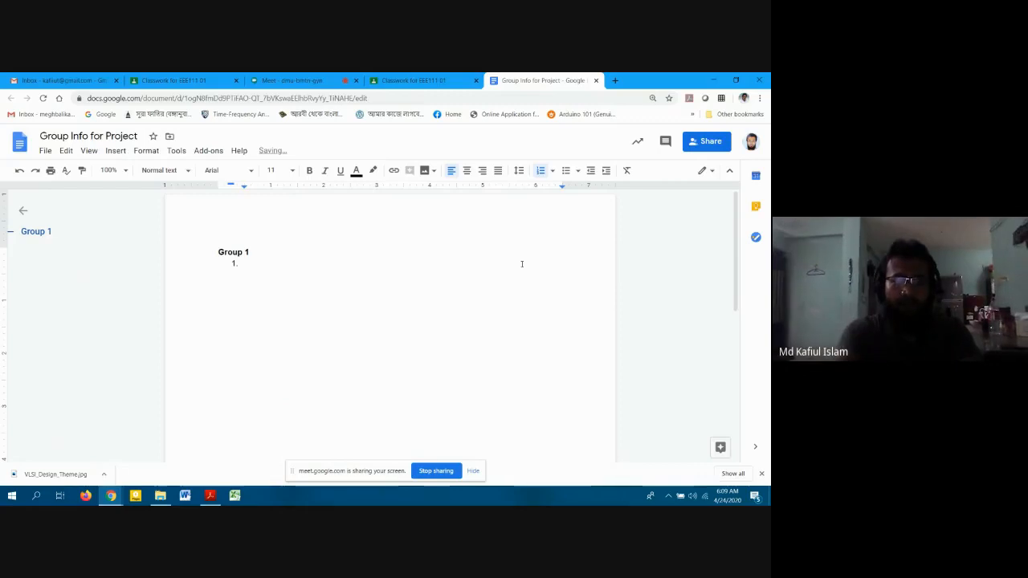
text(STuden)
key(BackSpace)
key(BackSpace)
key(BackSpace)
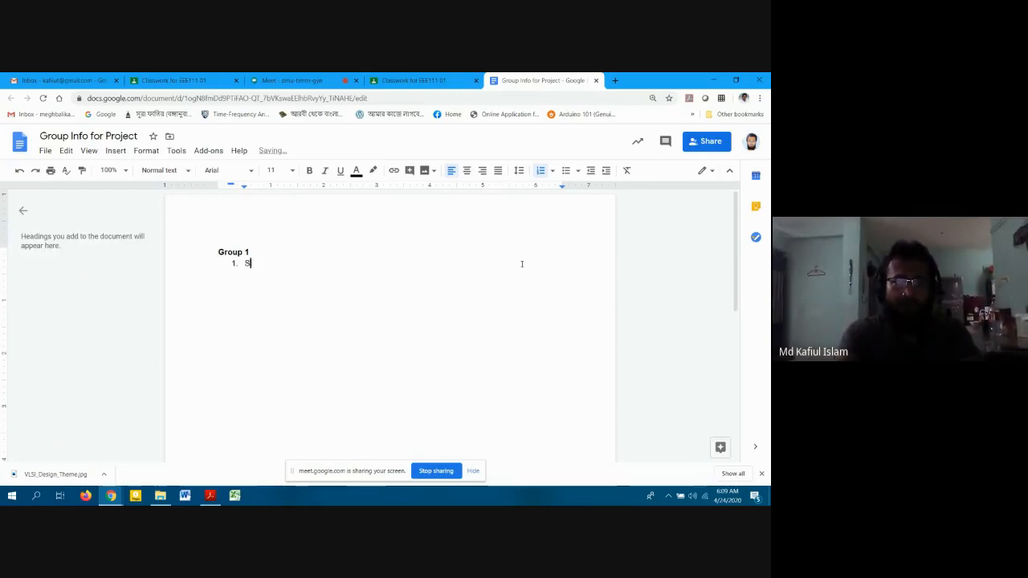
text(tudent )
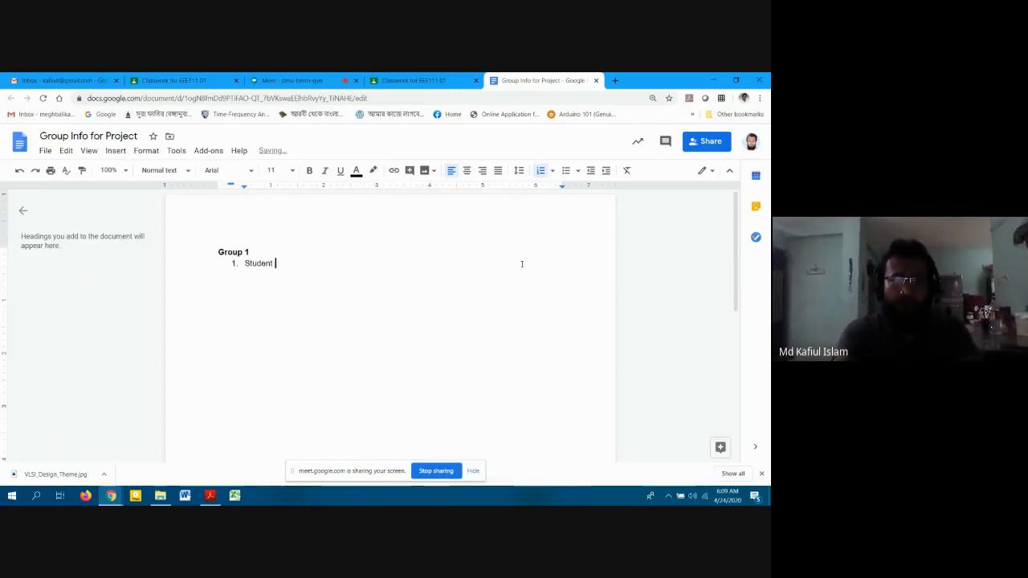
text(1	I)
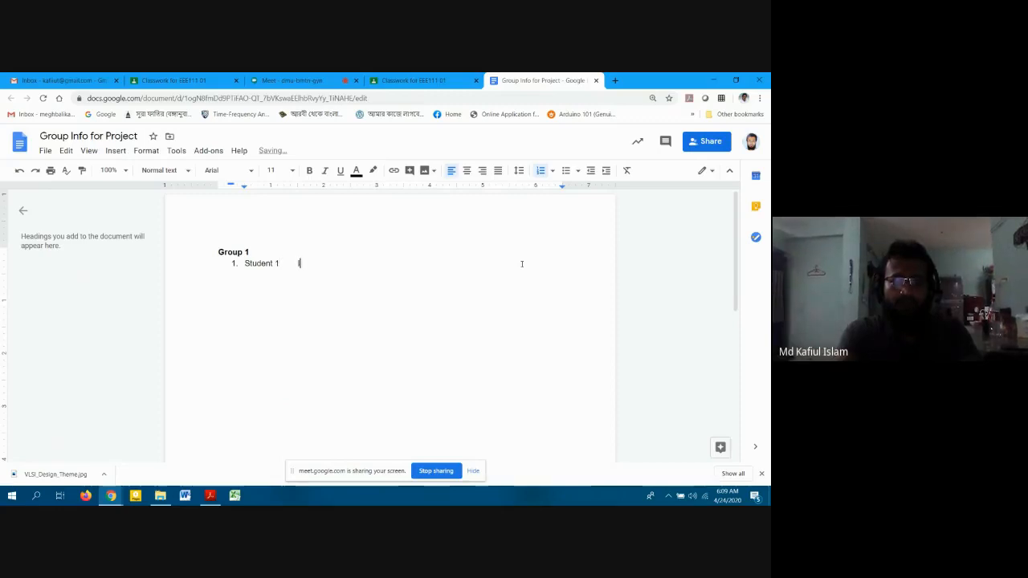
text(D `)
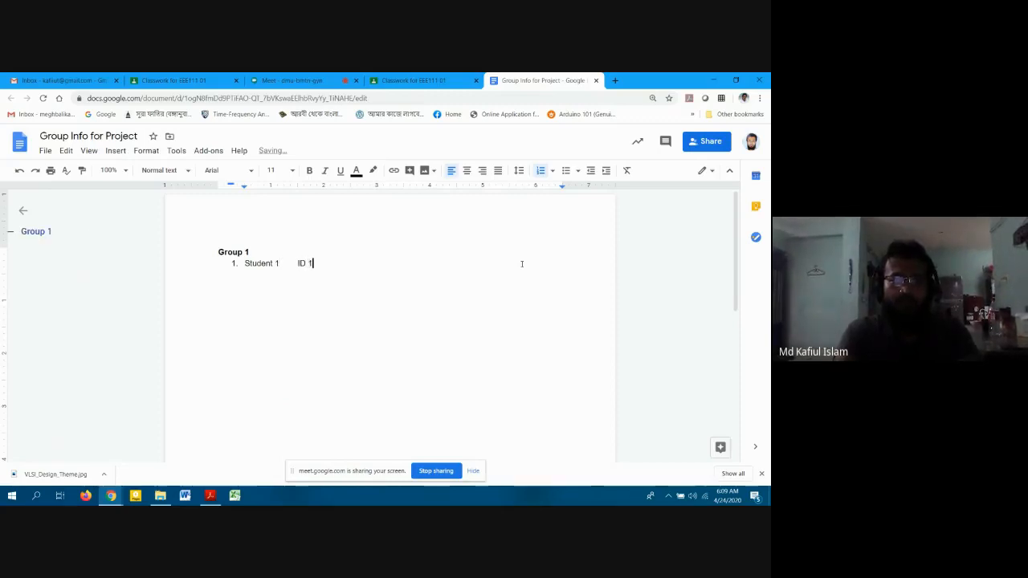
key(Return)
text(Student 2	)
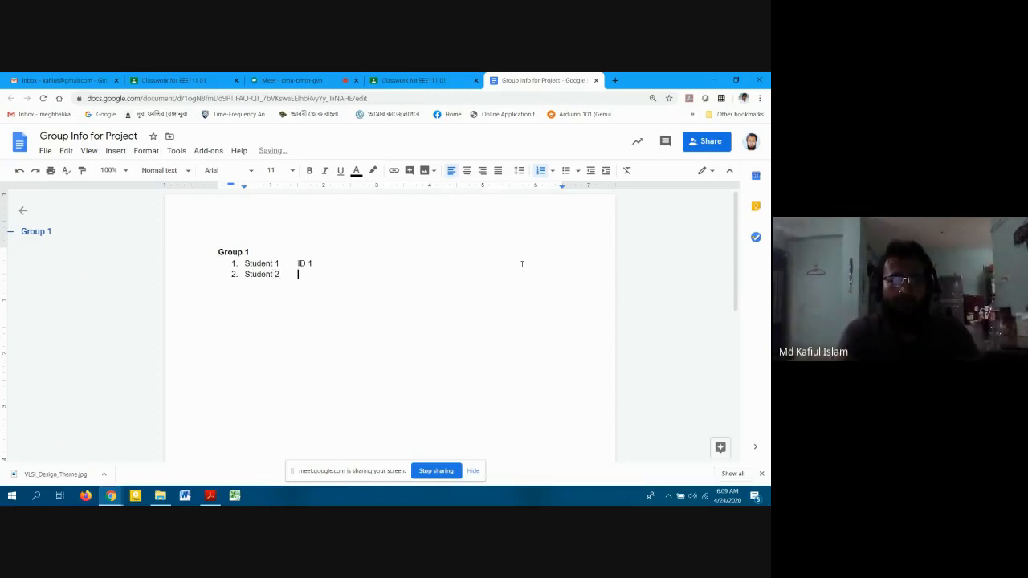
text(ID 2)
key(Return)
key(Return)
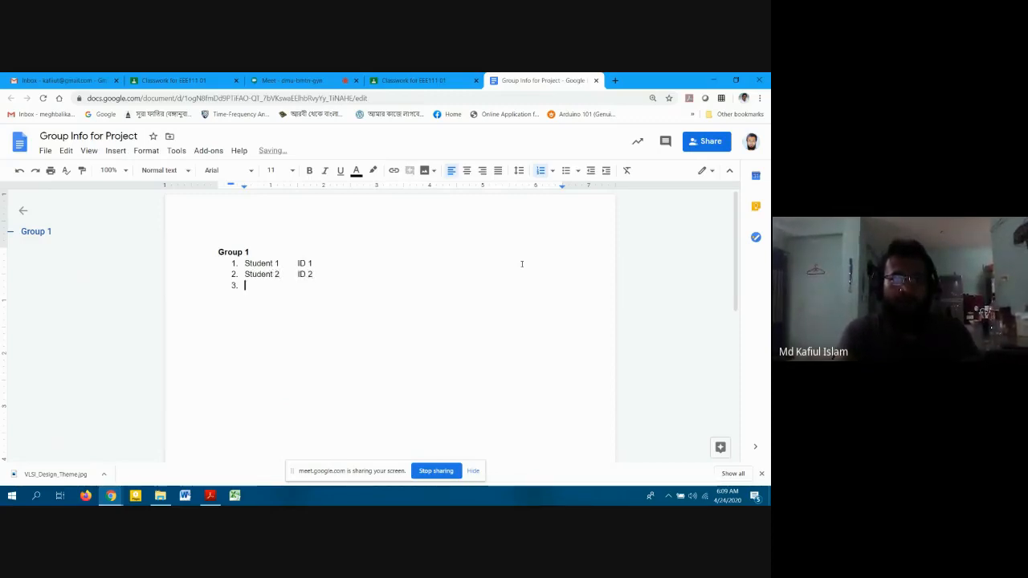
Add a bold 'Group 2' heading with a numbered list beneath it.
key(Return)
text(Grou)
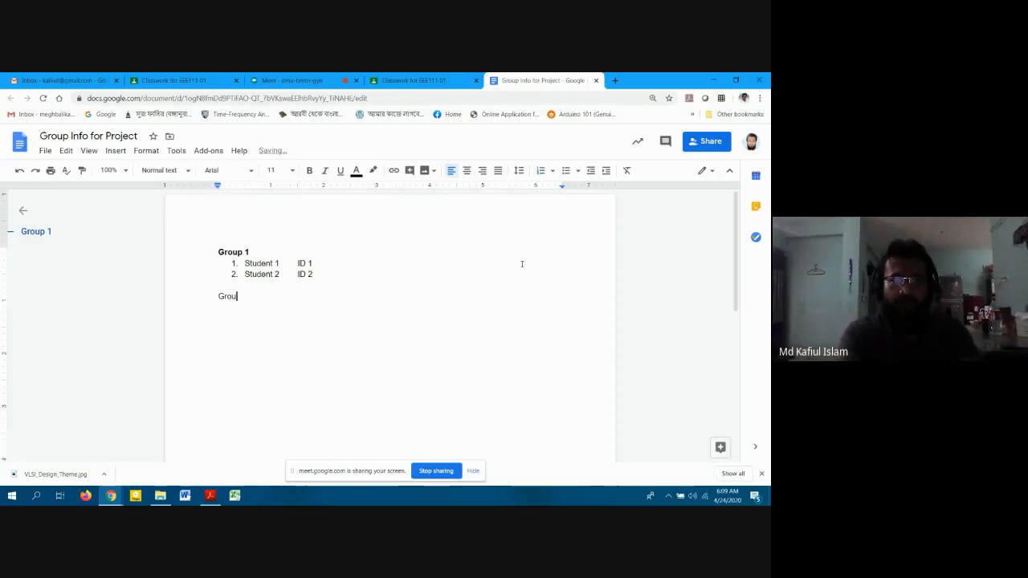
text(p 2)
key(shift+Up)
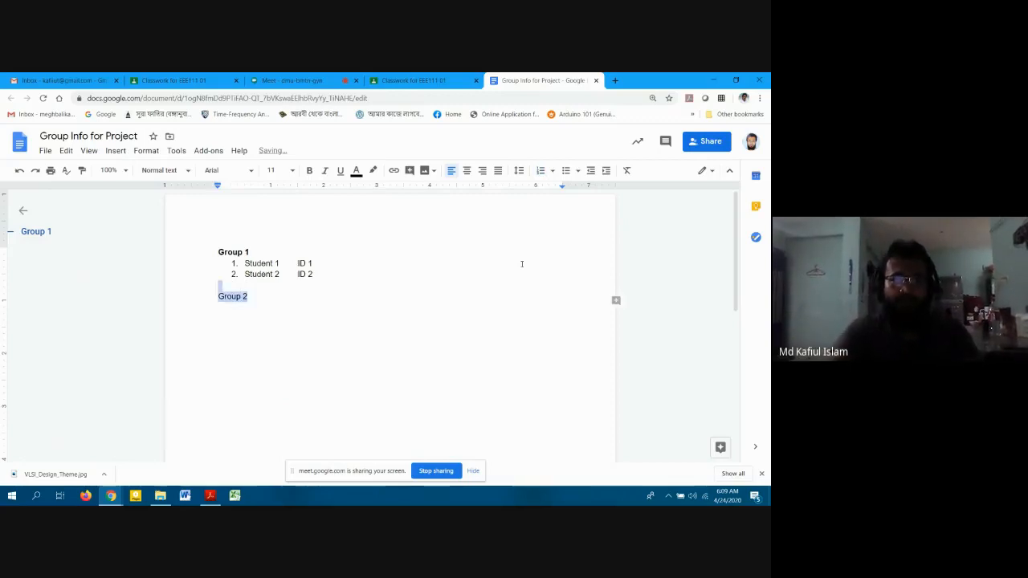
key(ctrl+b)
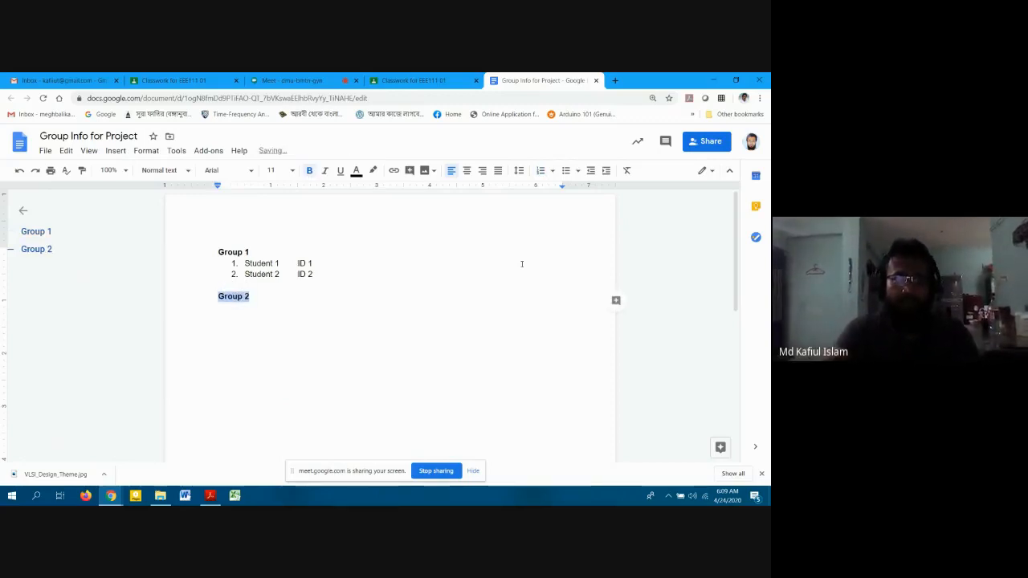
key(Right)
key(Return)
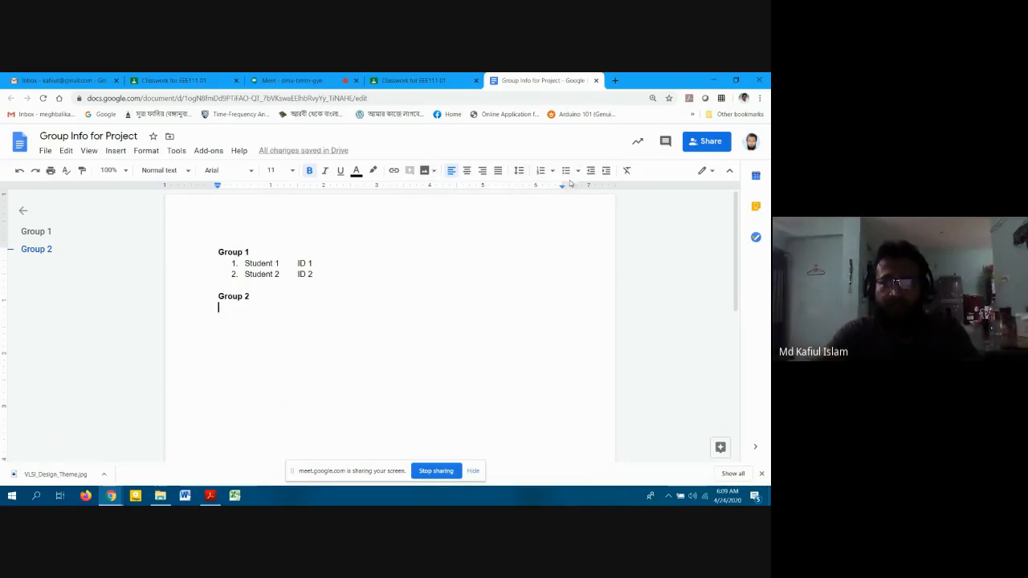
click(542, 171)
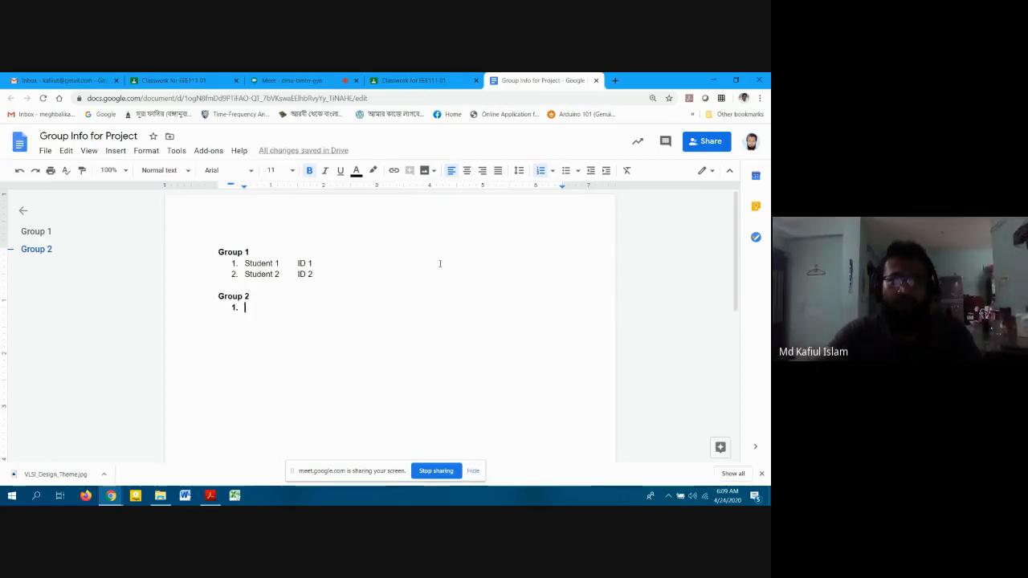
Return to the Classroom form and post the Group Info material.
scroll(482, 276, down, 2)
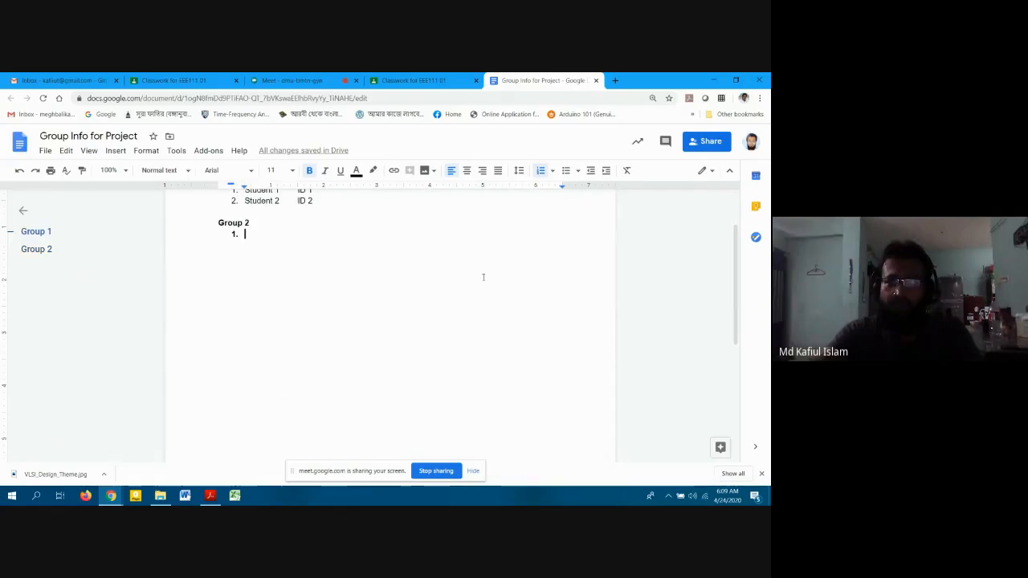
scroll(487, 271, up, 2)
click(458, 77)
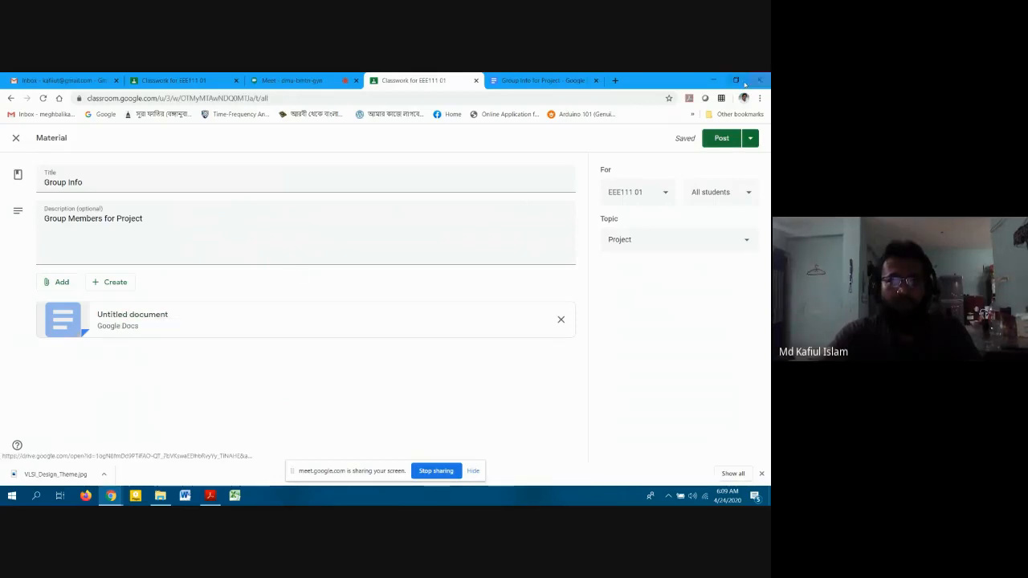
click(721, 138)
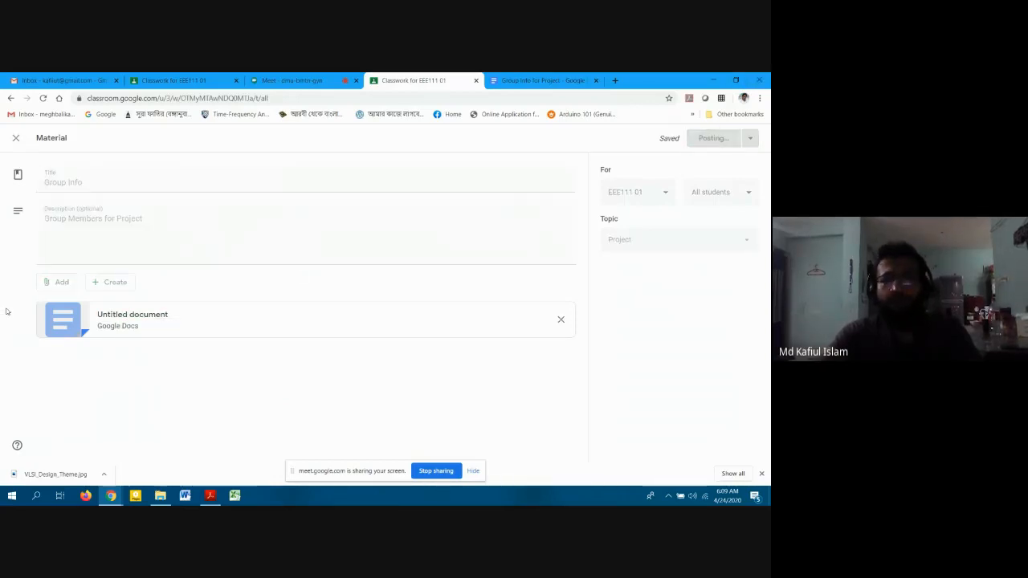
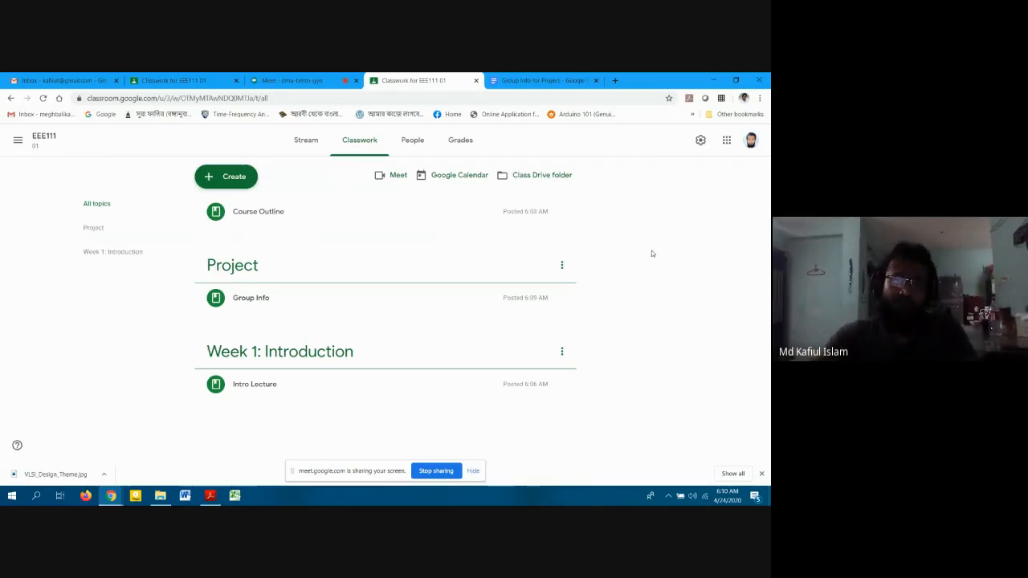
Open the EEE111 class's Google Calendar from the Classwork page link.
click(458, 177)
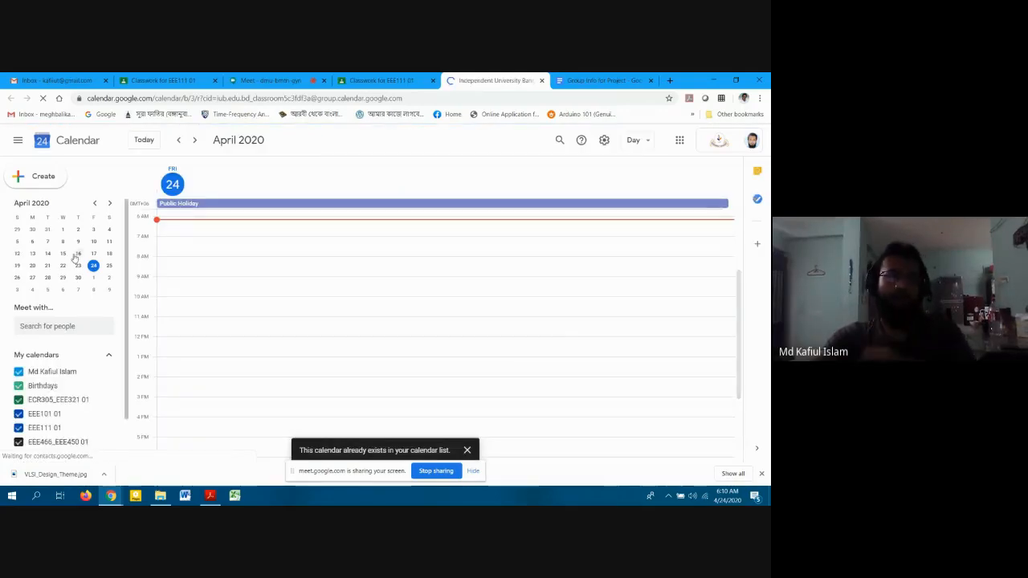
Draft a new event on Apr 27, 2020 from 9:30am to 11:00am.
click(197, 229)
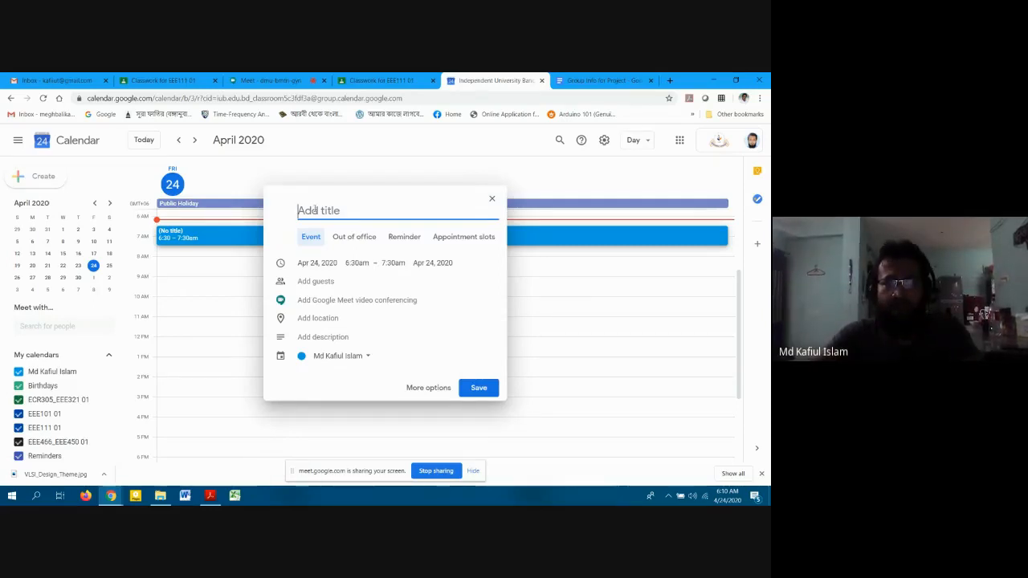
click(316, 263)
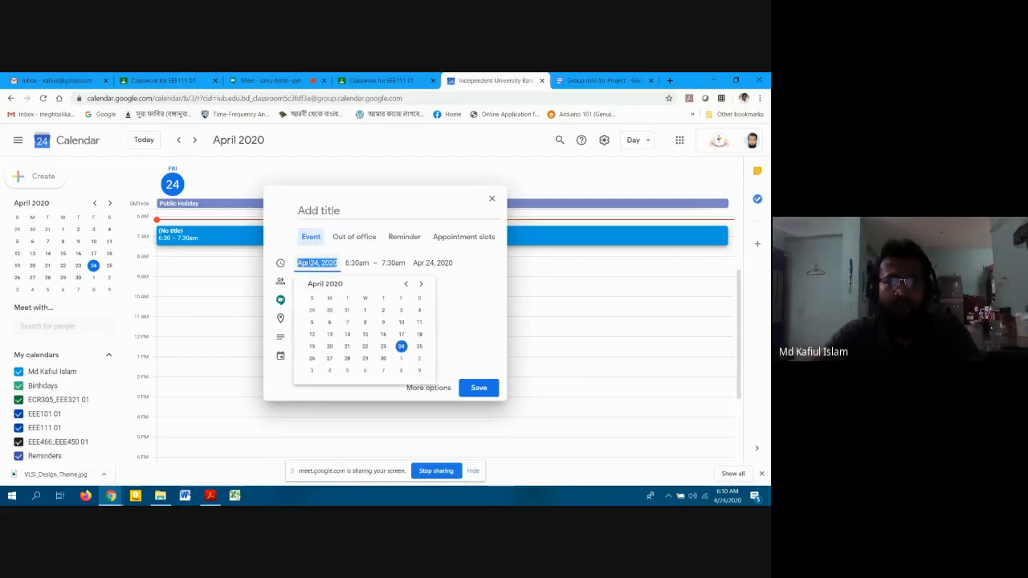
click(330, 358)
click(358, 263)
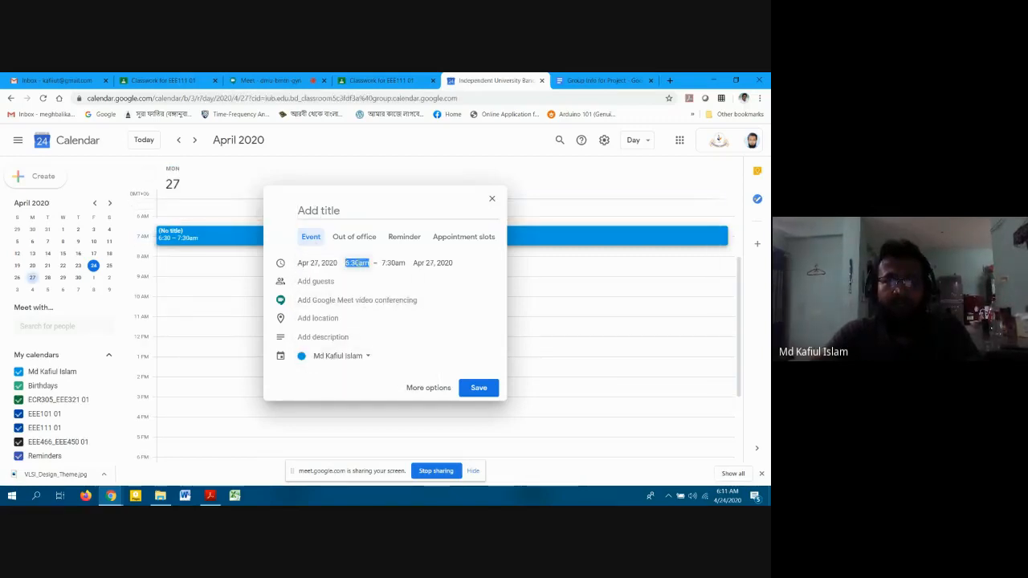
scroll(371, 337, down, 1)
scroll(372, 341, down, 5)
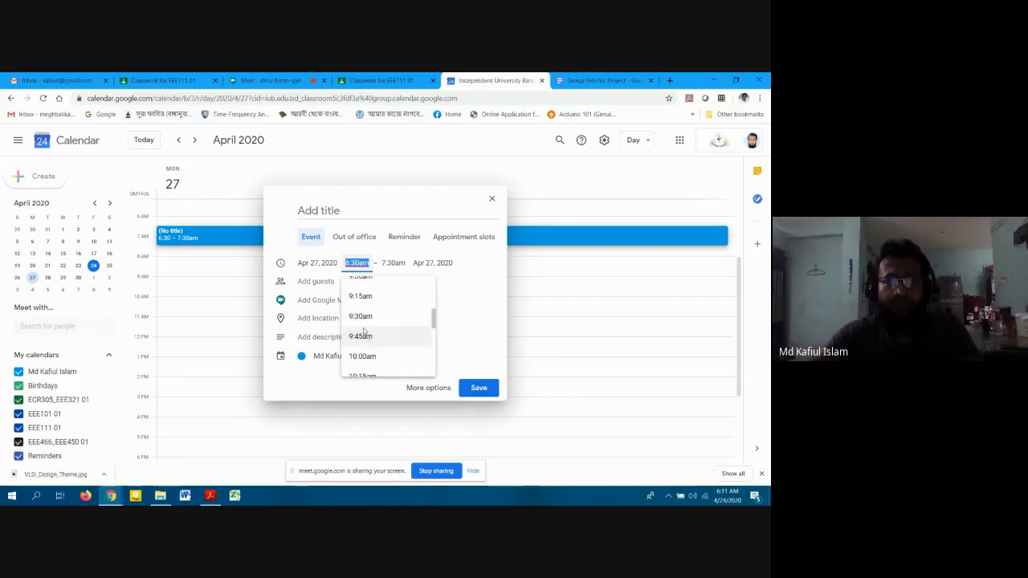
click(363, 316)
click(393, 263)
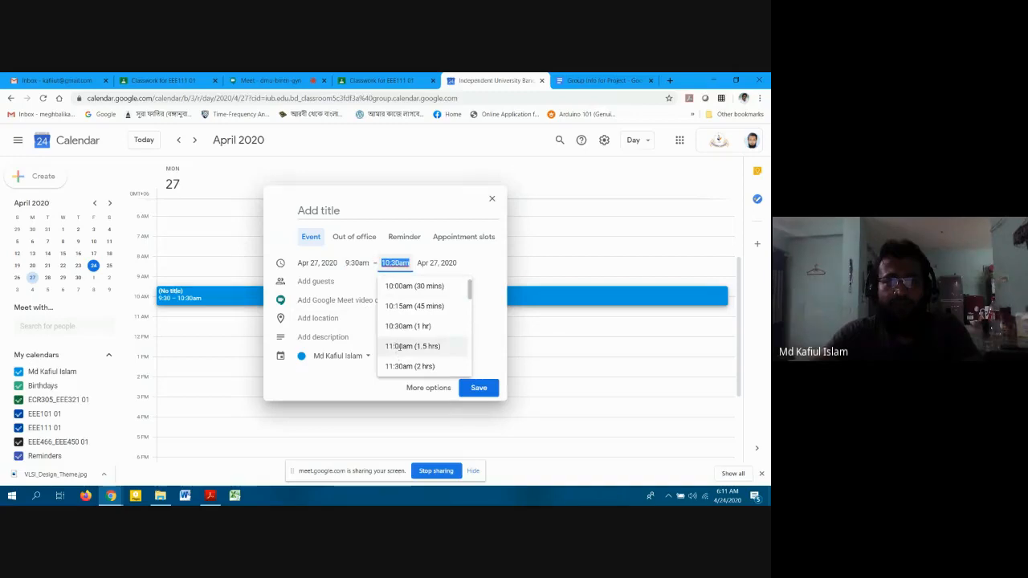
click(395, 346)
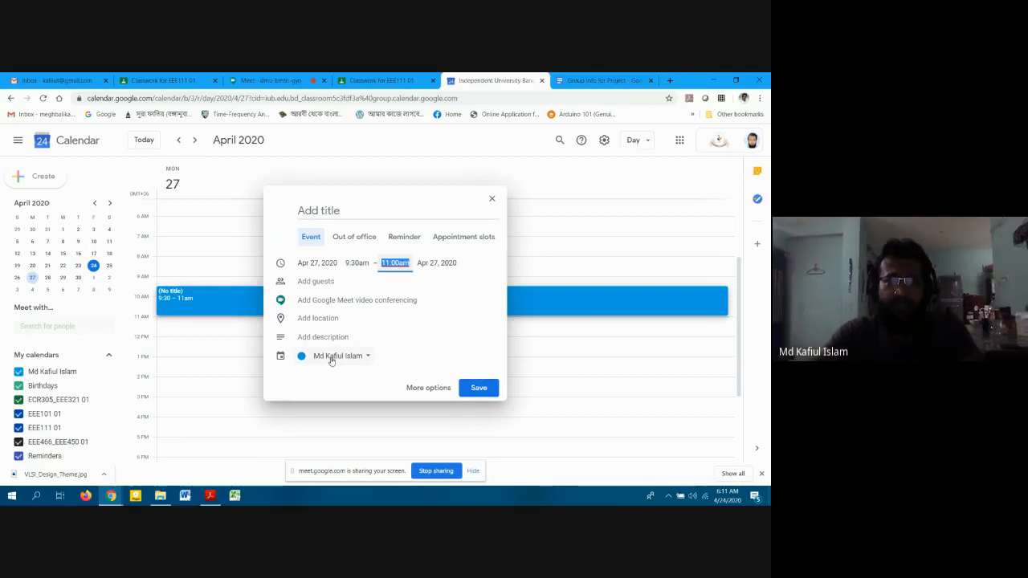
Assign the event to the EEE111 01 calendar.
click(331, 358)
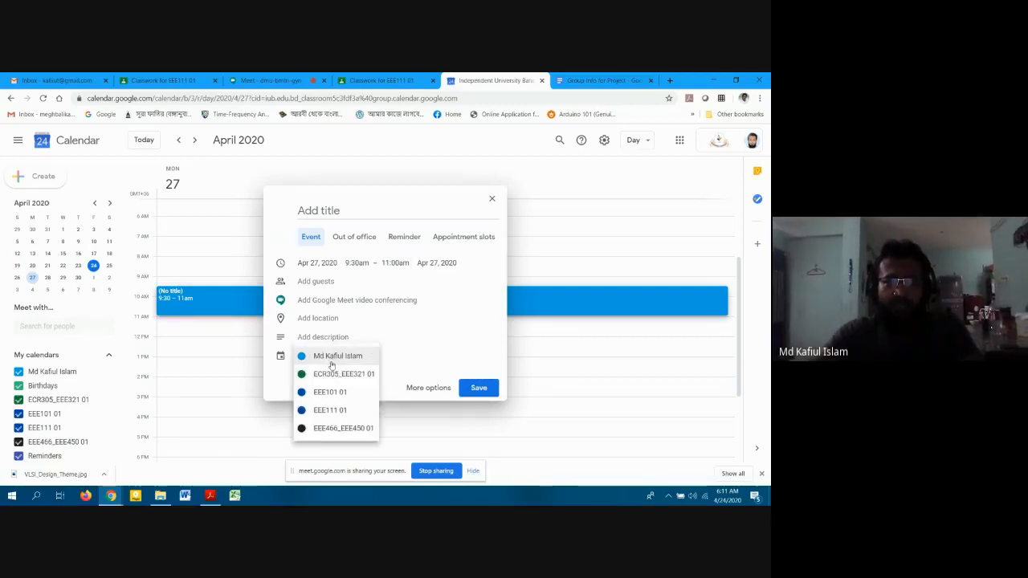
click(325, 410)
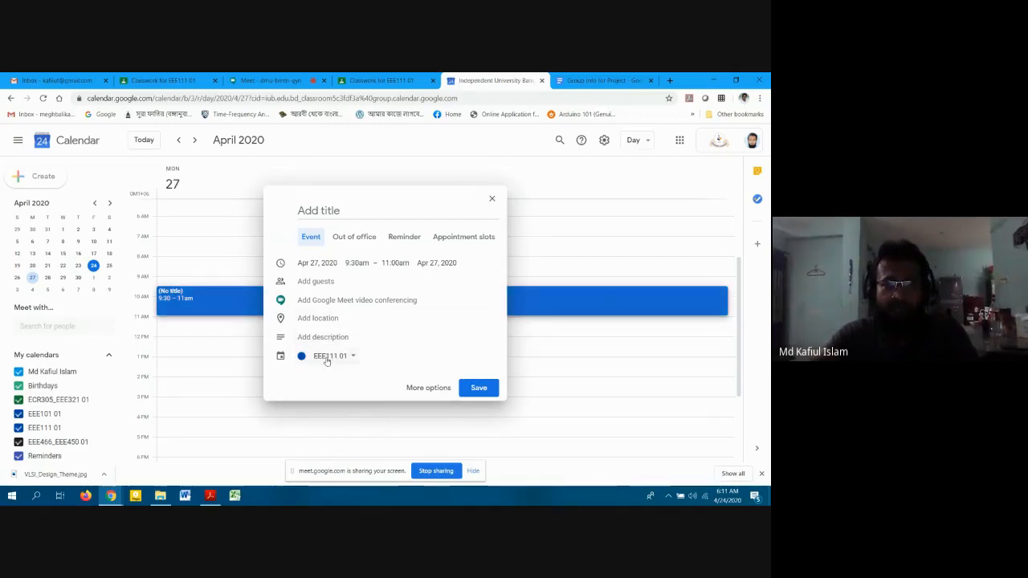
click(336, 210)
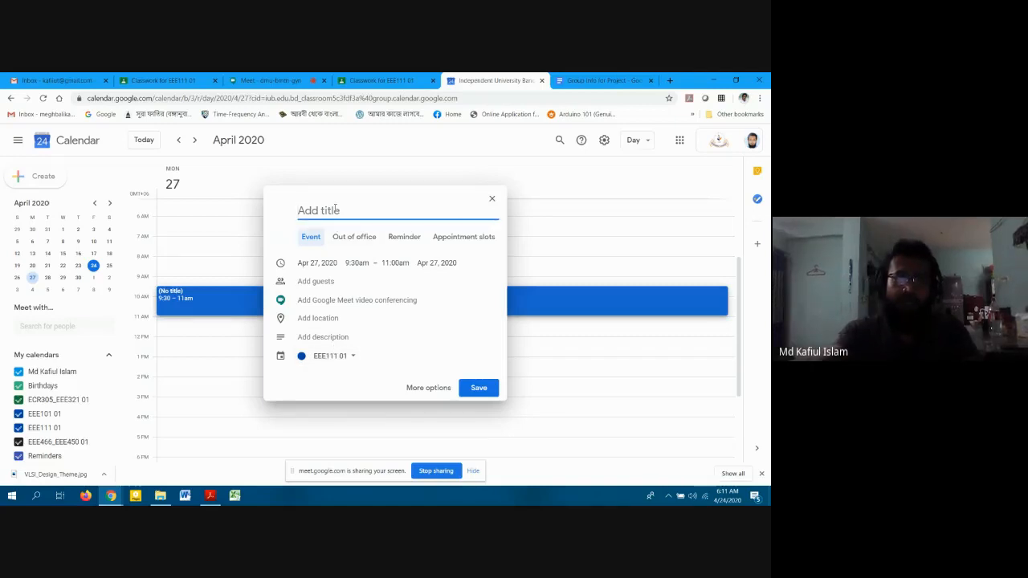
Title the event 'First Lecture of EEE111', add Google Meet, and set location to IUB.
text(First )
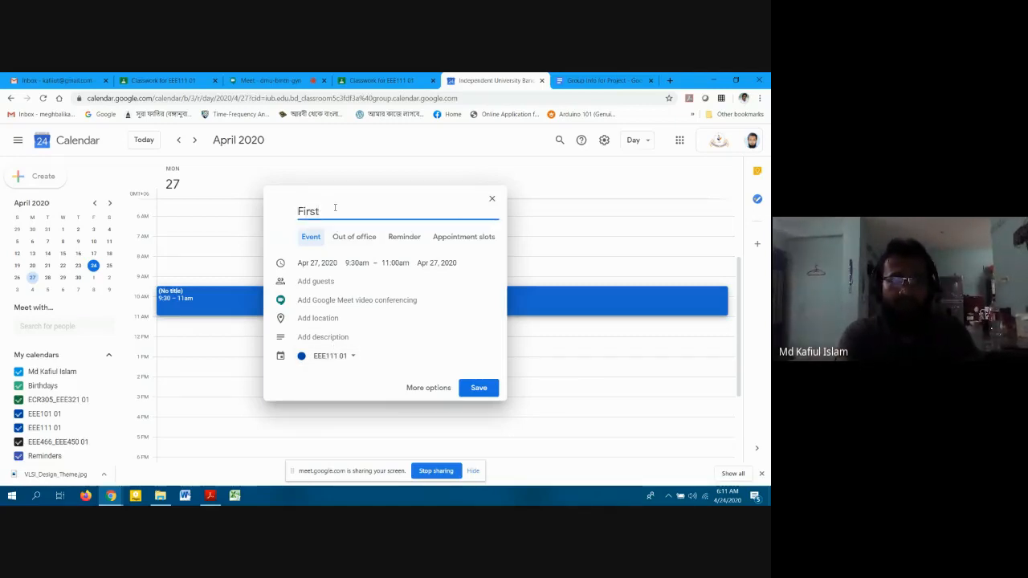
text(Lecture of)
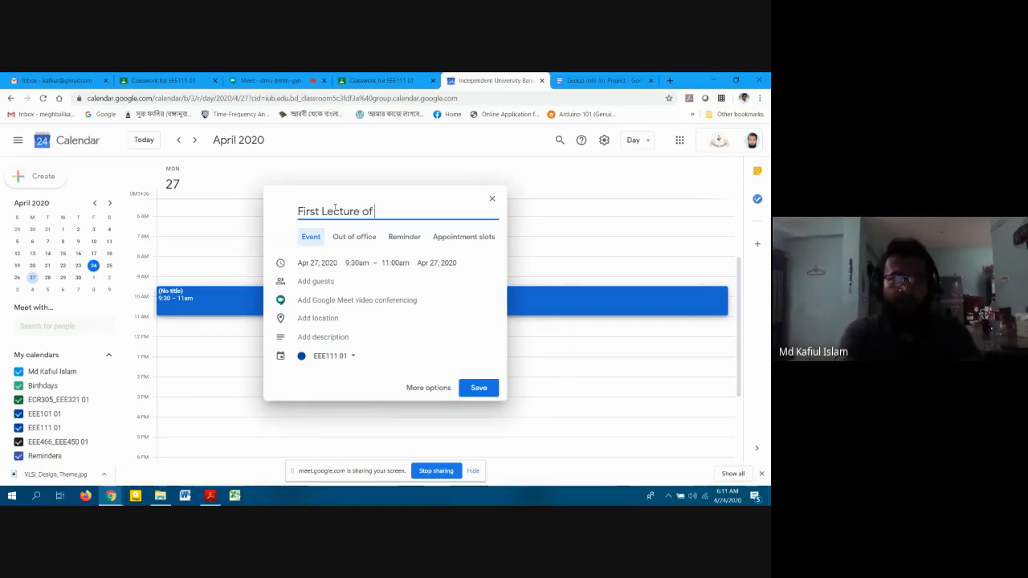
text( EEE111)
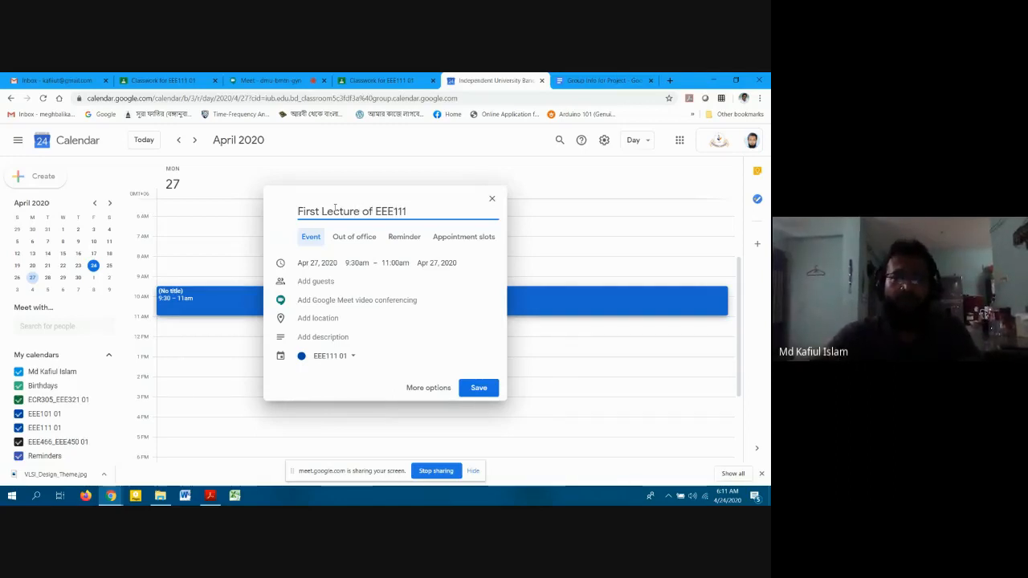
click(363, 301)
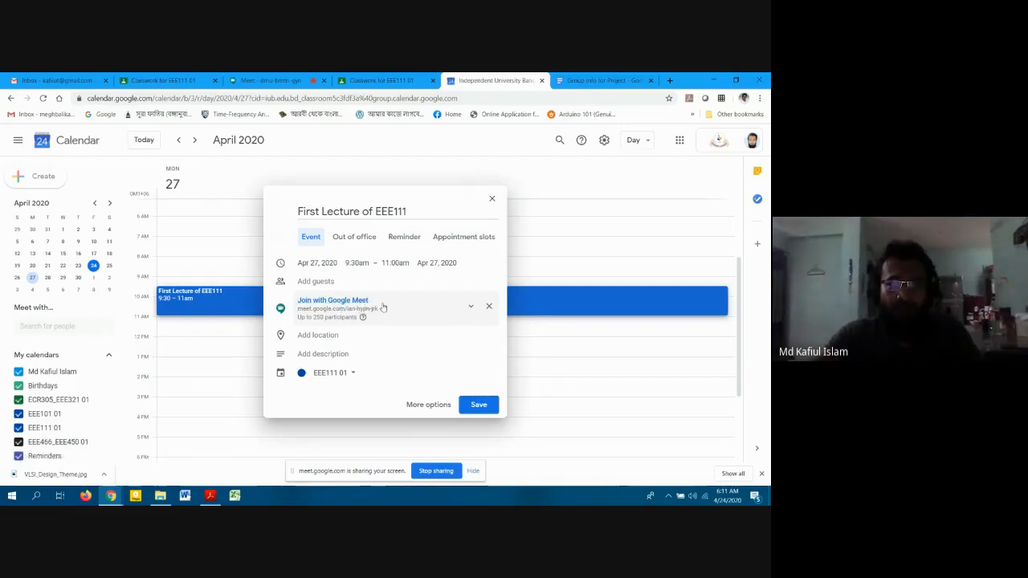
click(314, 343)
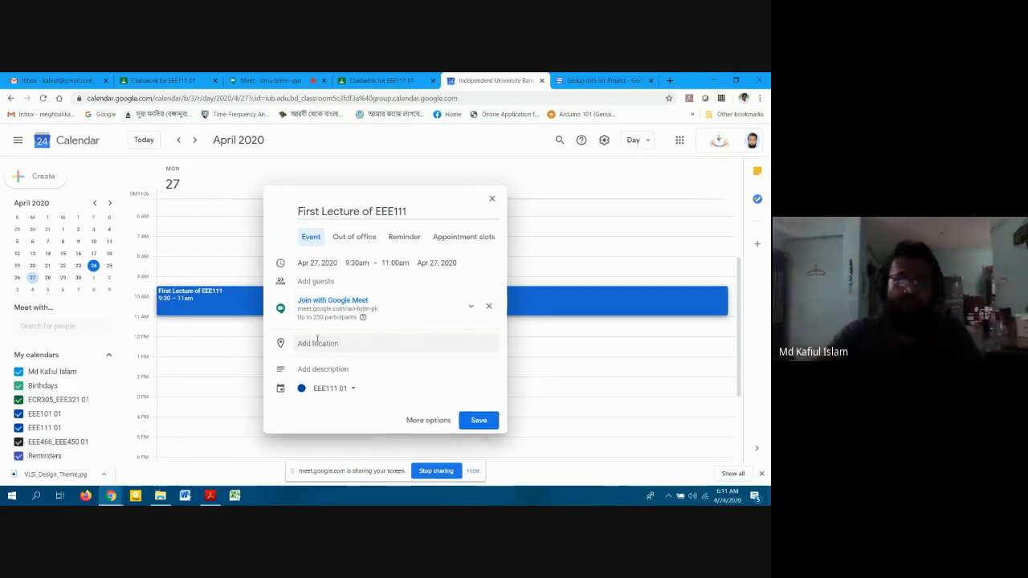
text(IUB)
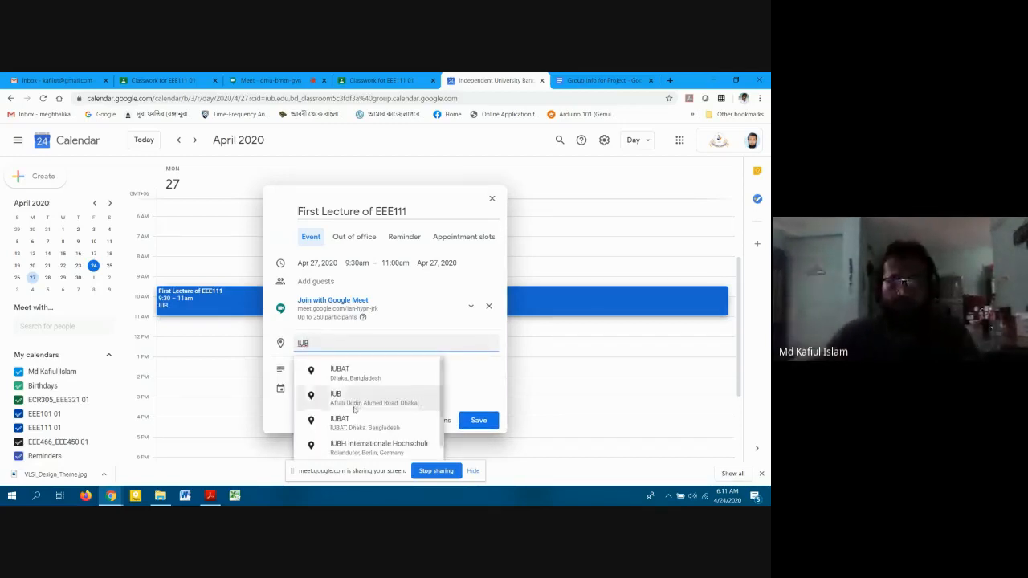
click(354, 406)
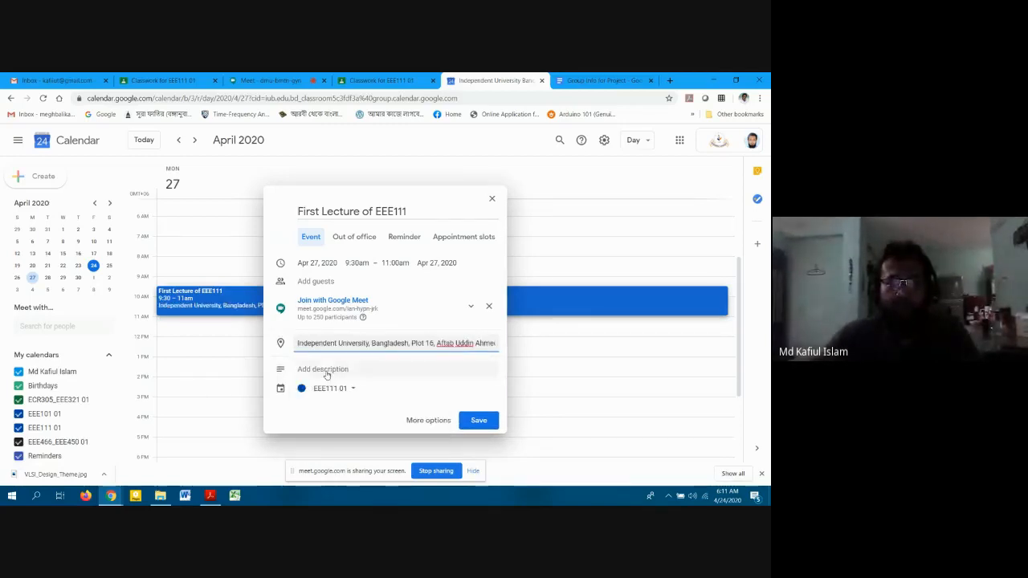
Add the description 'Demonstration of Live Class' and open the full event details.
click(337, 369)
text(De)
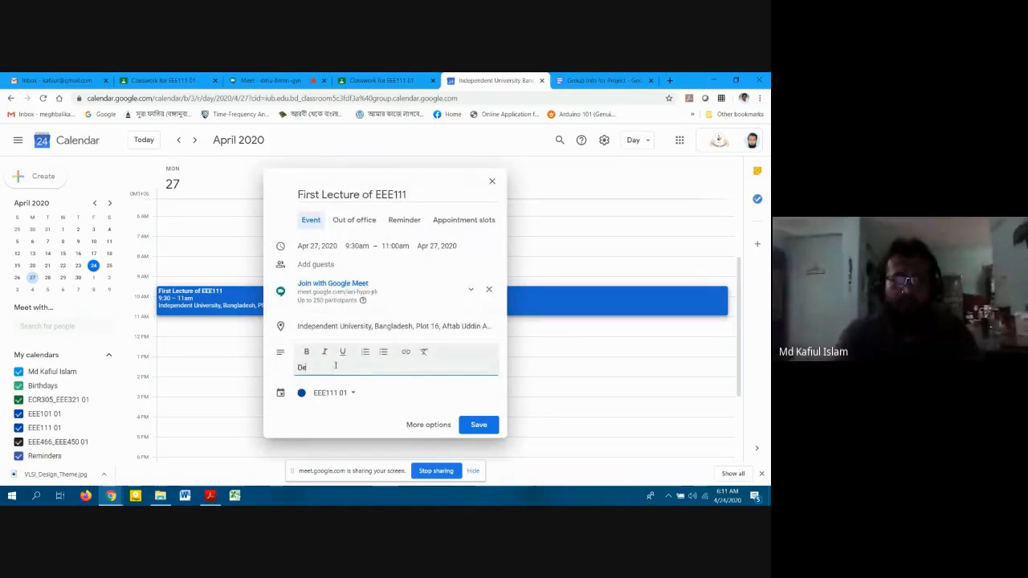
text(monstrat)
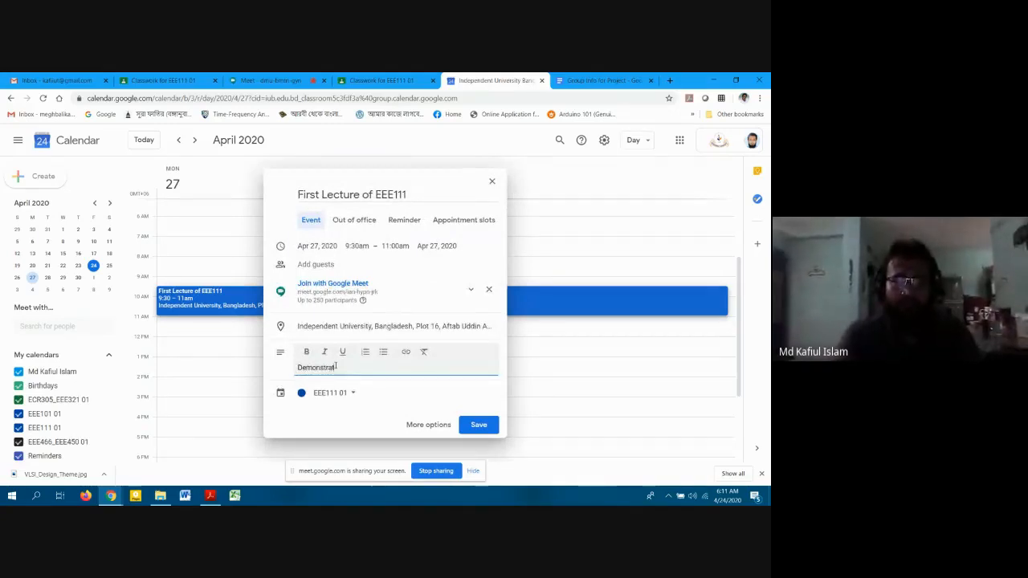
text(ion of Live)
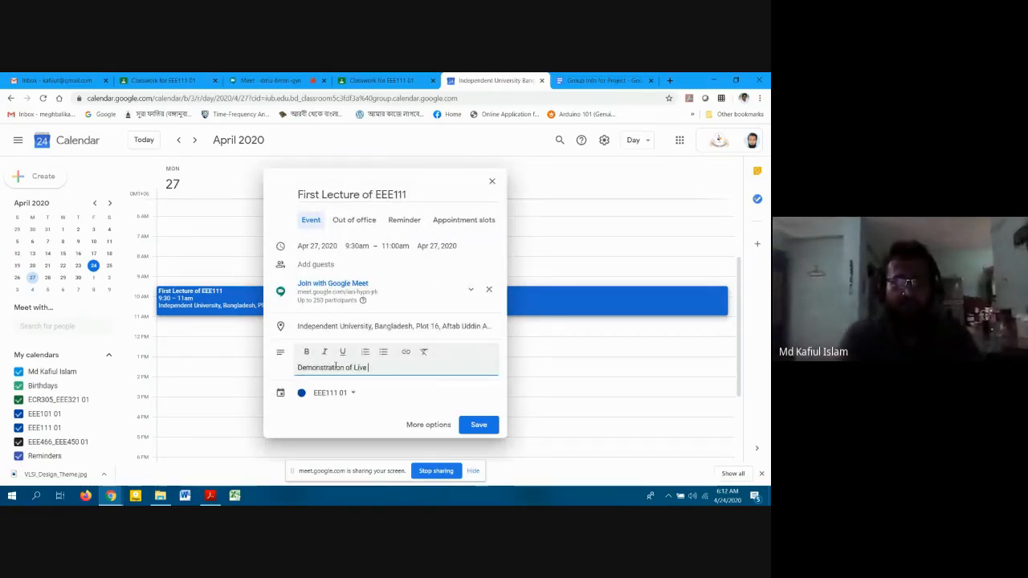
text( Class)
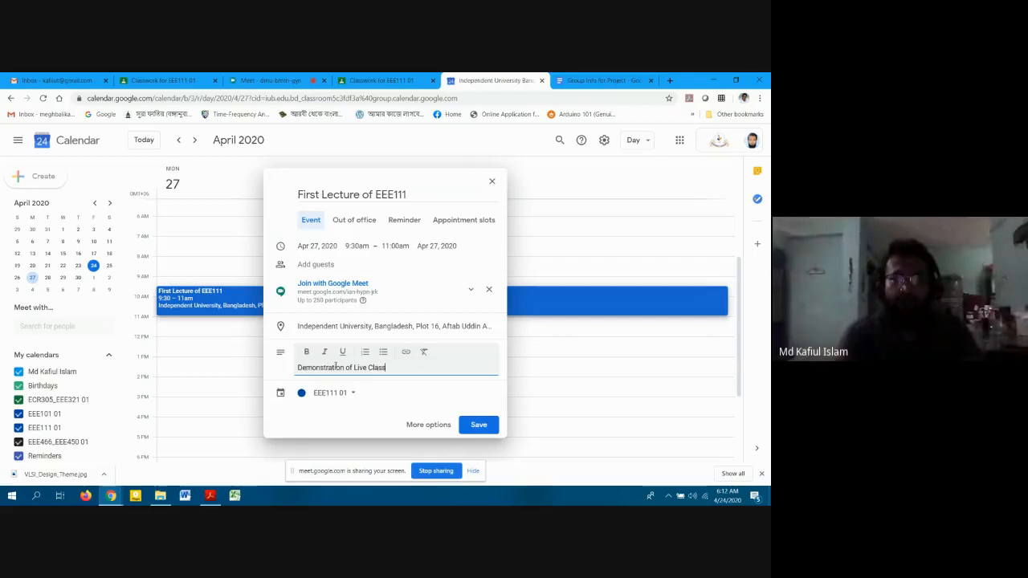
click(426, 426)
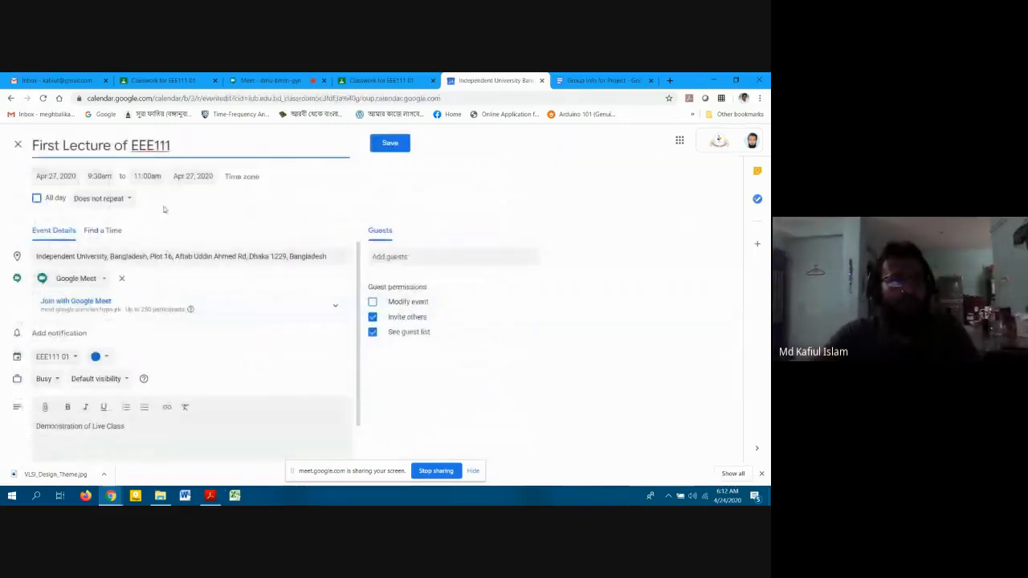
Keep the event non-repeating and add a reminder notification.
click(114, 202)
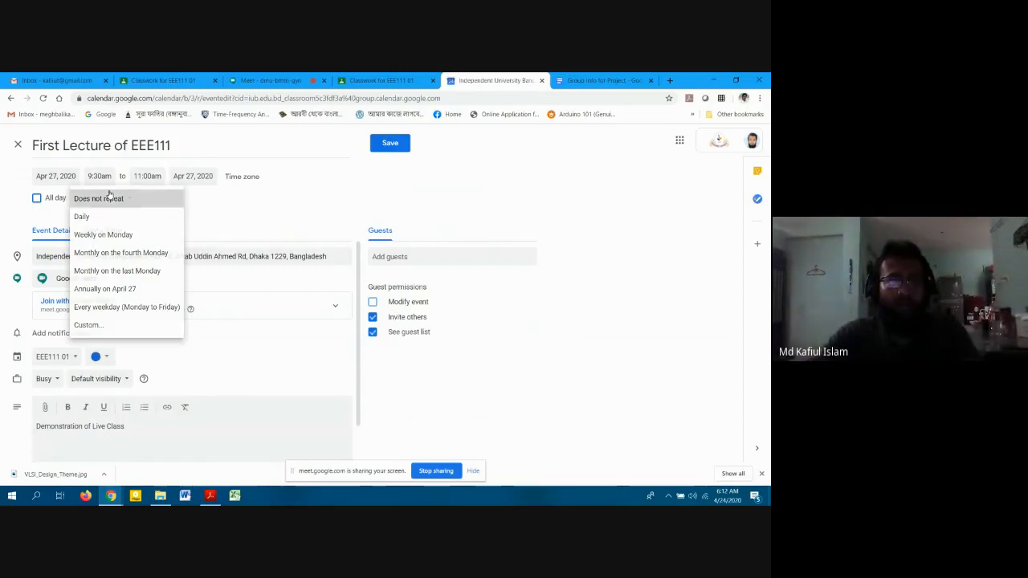
click(109, 194)
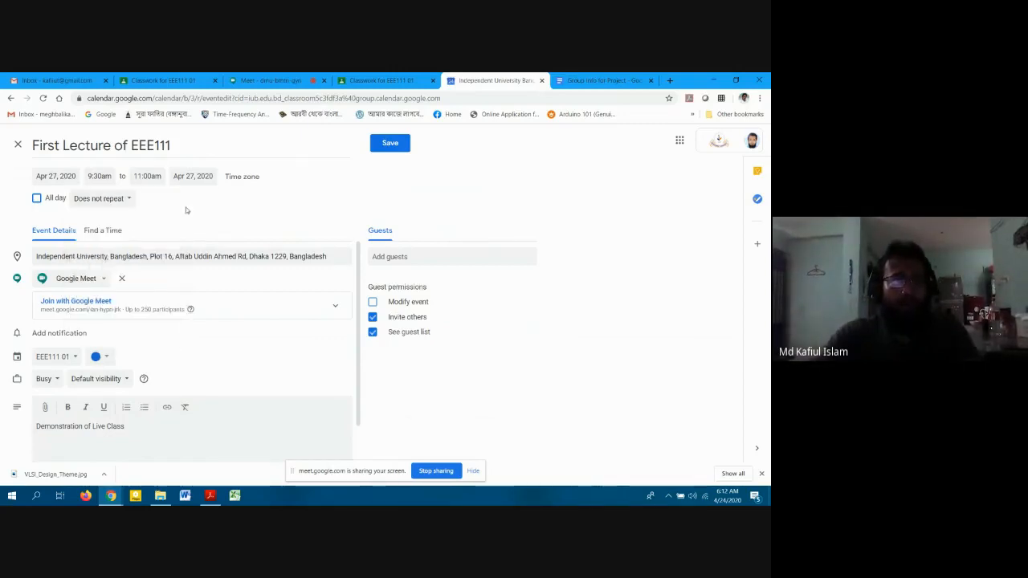
click(87, 336)
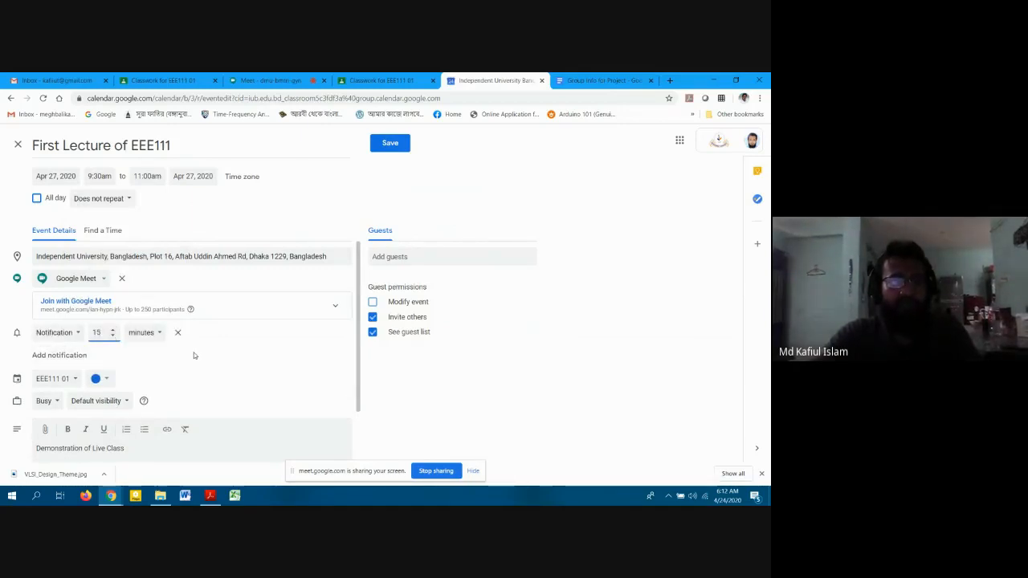
scroll(193, 355, down, 1)
scroll(194, 355, down, 1)
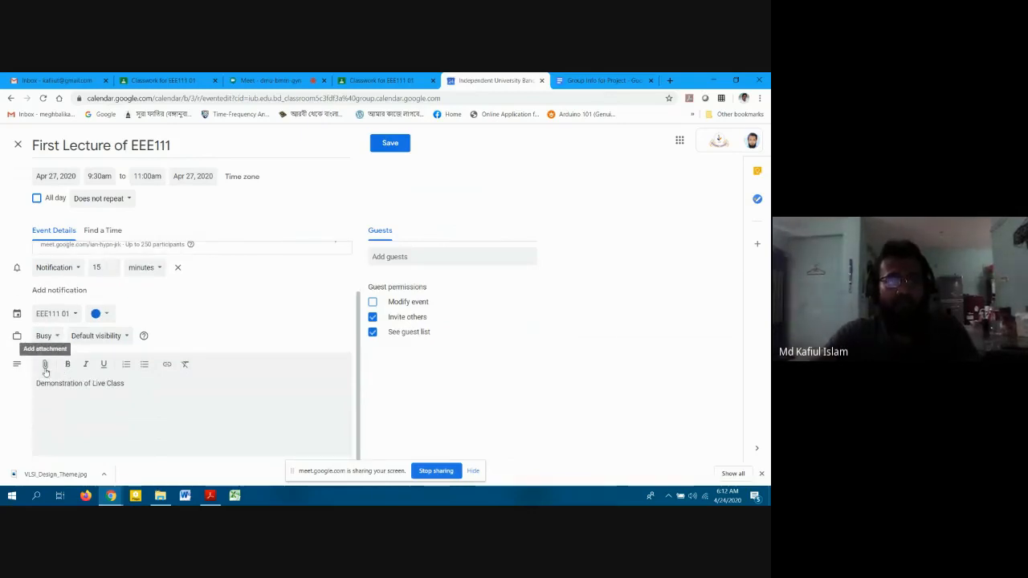
Save the event without attaching any Google Drive file.
click(46, 368)
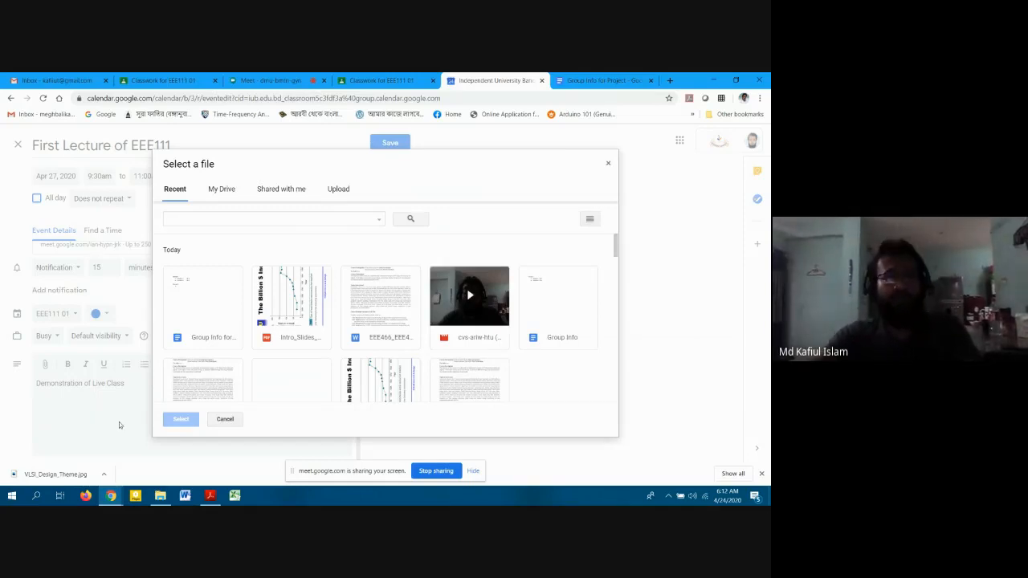
click(114, 386)
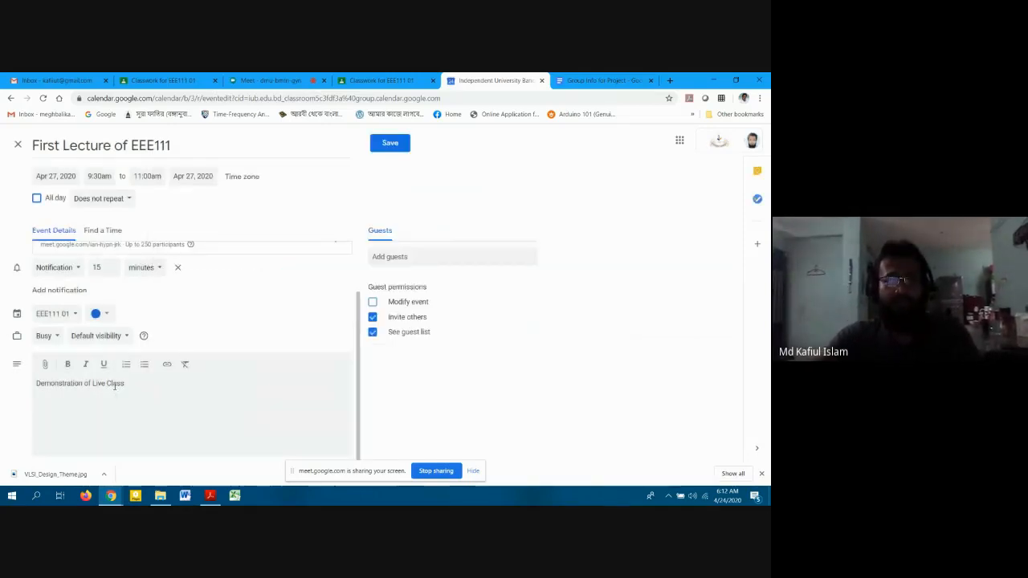
scroll(241, 371, up, 2)
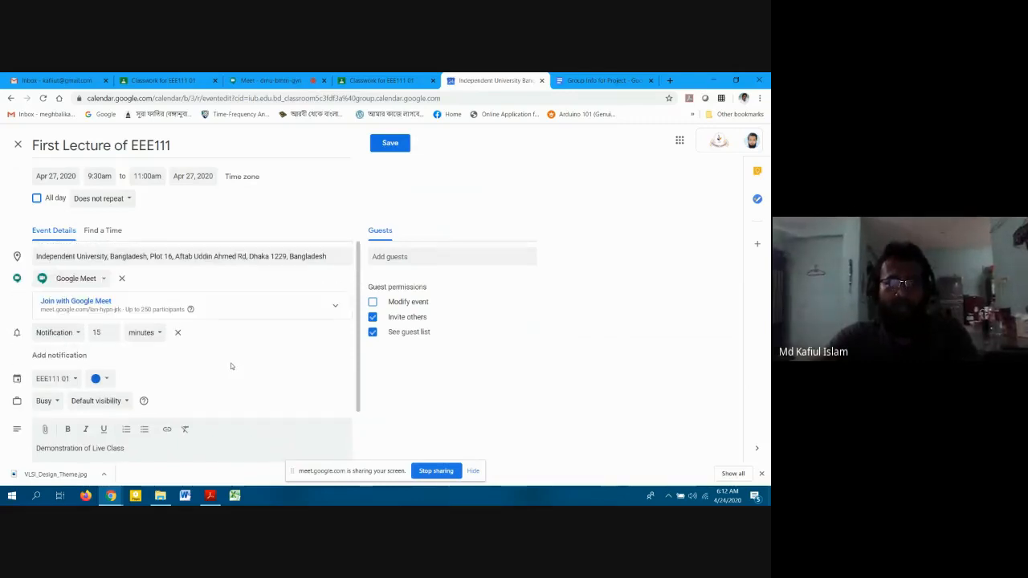
click(390, 144)
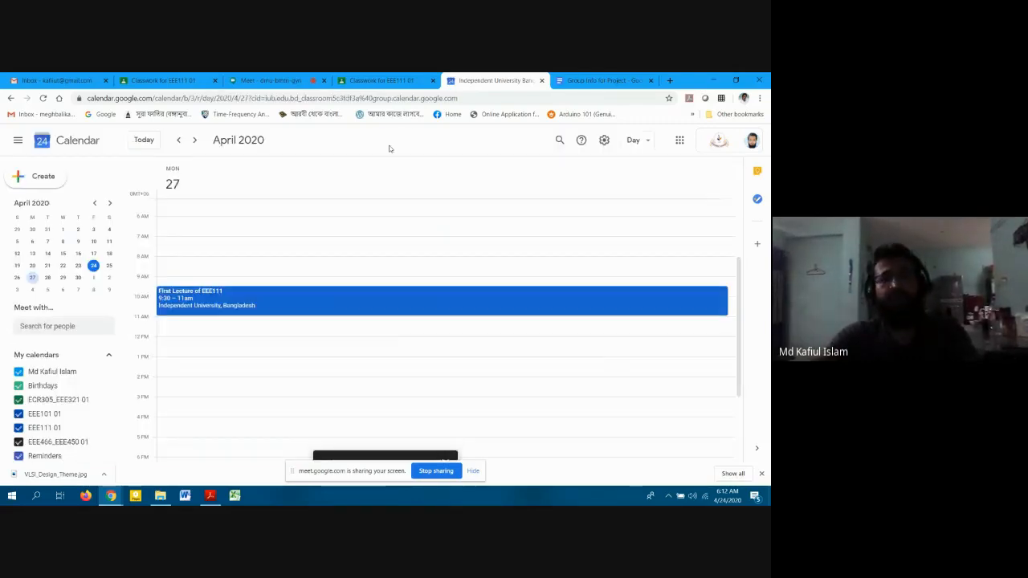
Check both EEE111 Classwork tabs, then switch to the Gmail inbox.
click(146, 74)
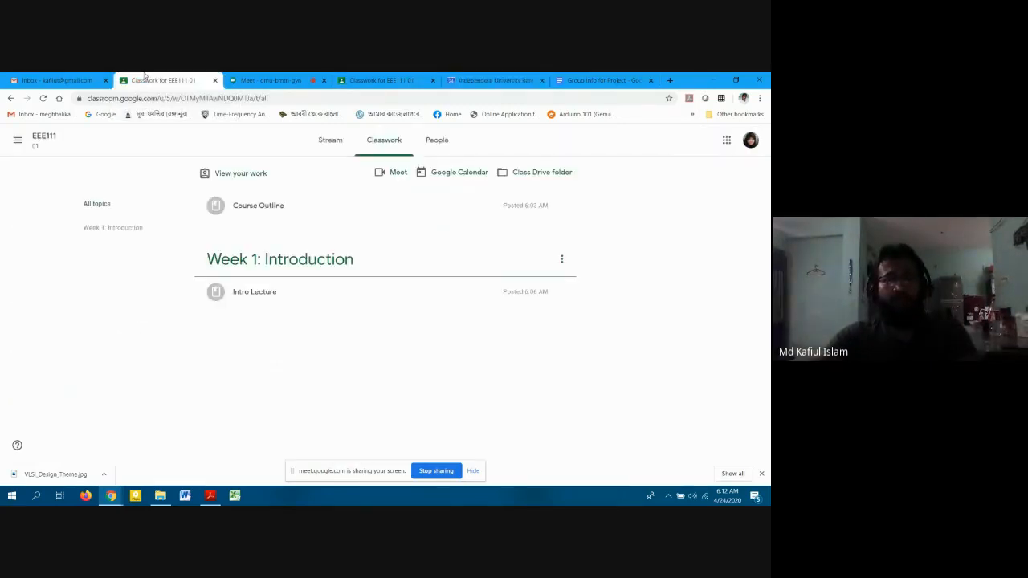
click(358, 80)
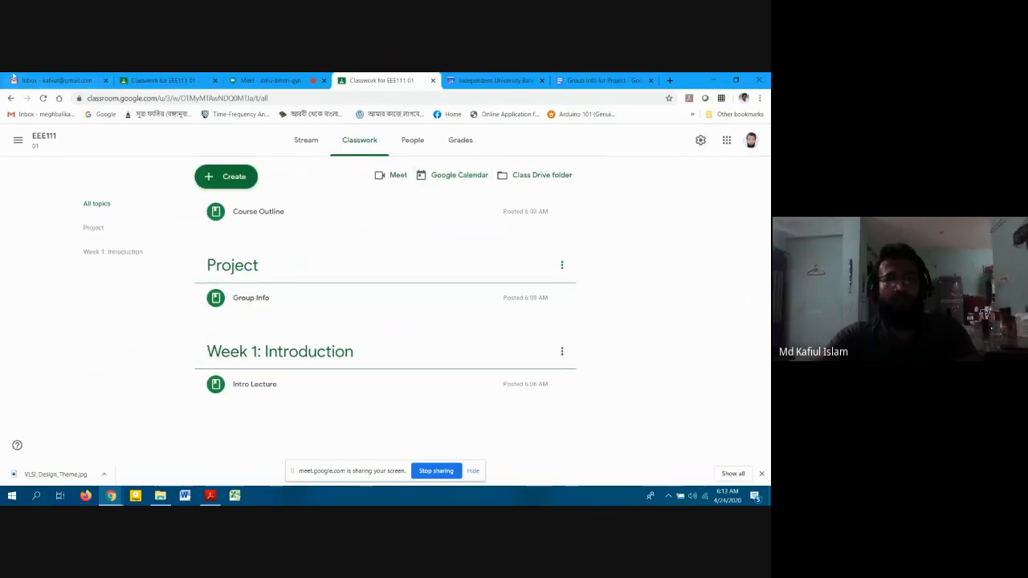
click(26, 79)
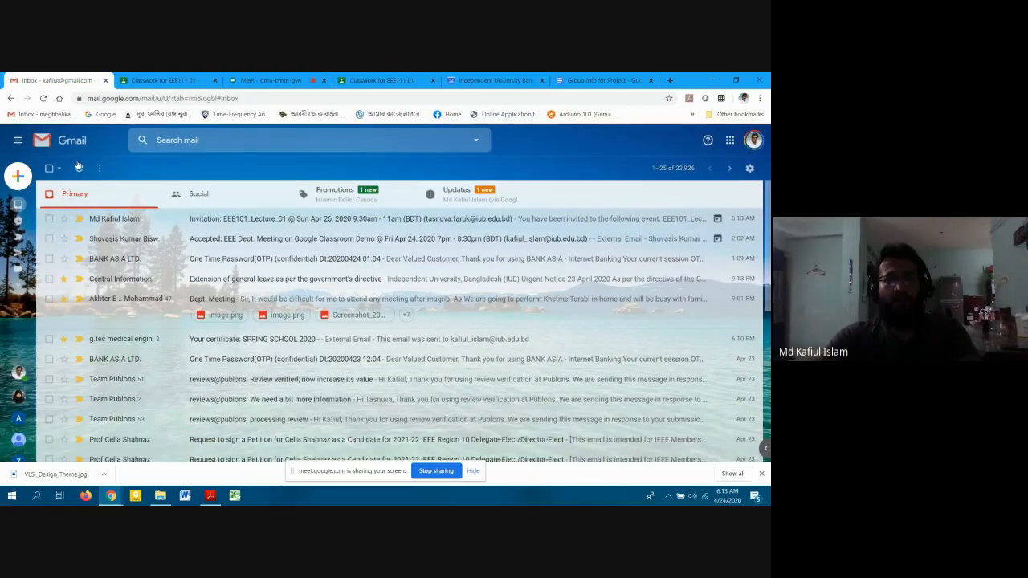
Open the 'Group Info for Project' invitation under Updates and launch the document in Docs.
click(456, 195)
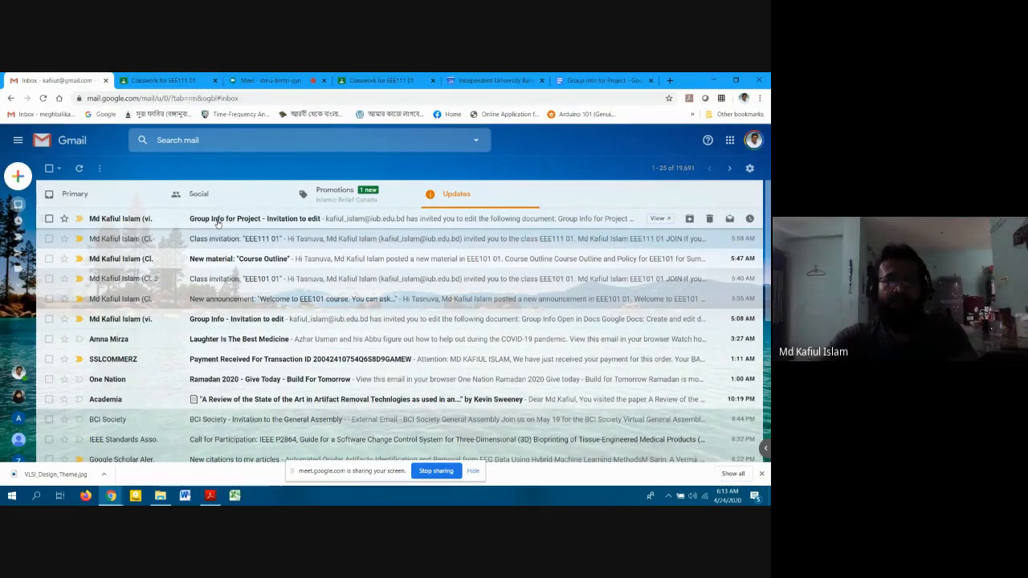
click(213, 222)
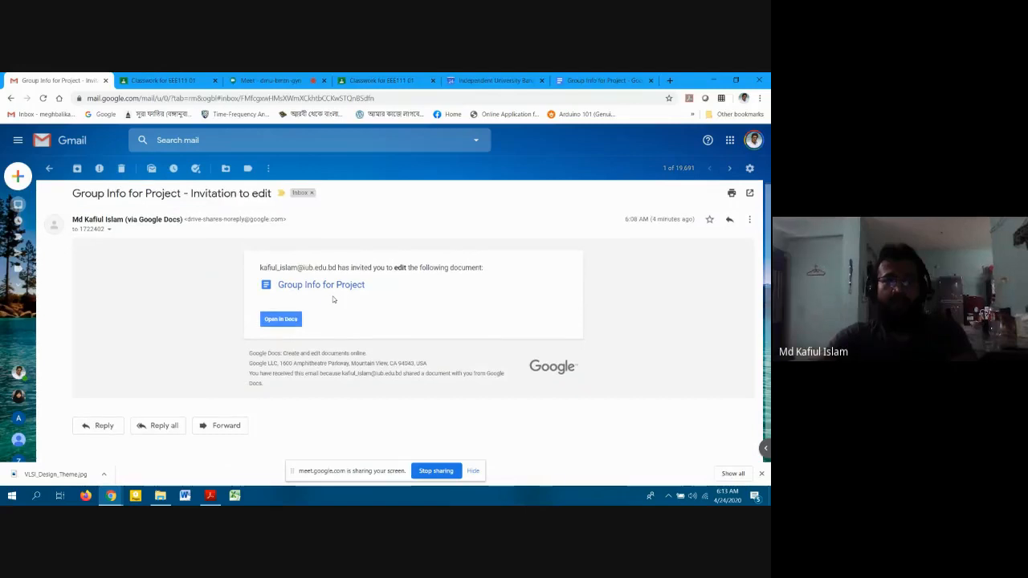
scroll(333, 298, down, 1)
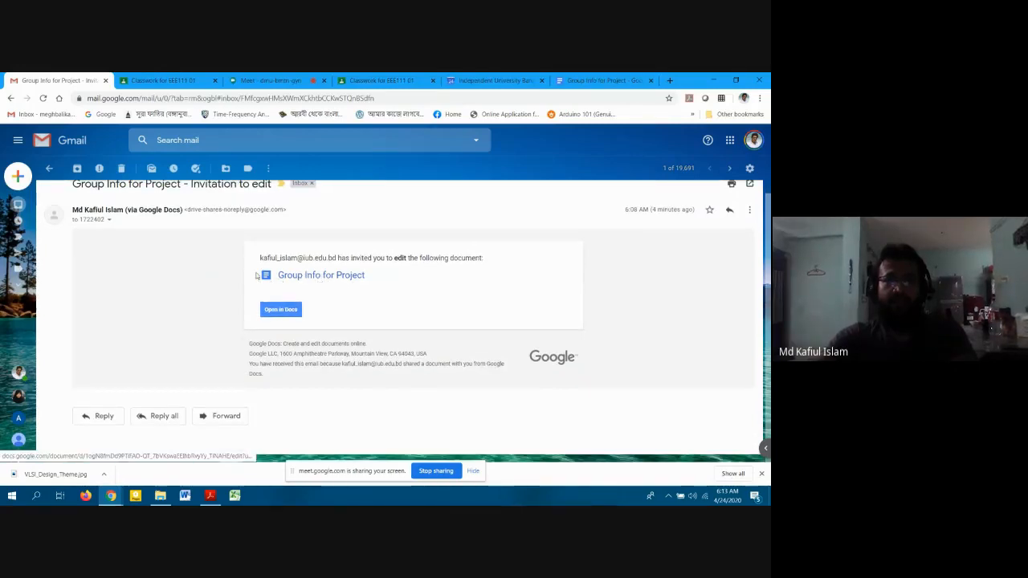
scroll(256, 275, up, 1)
double_click(108, 197)
triple_click(107, 198)
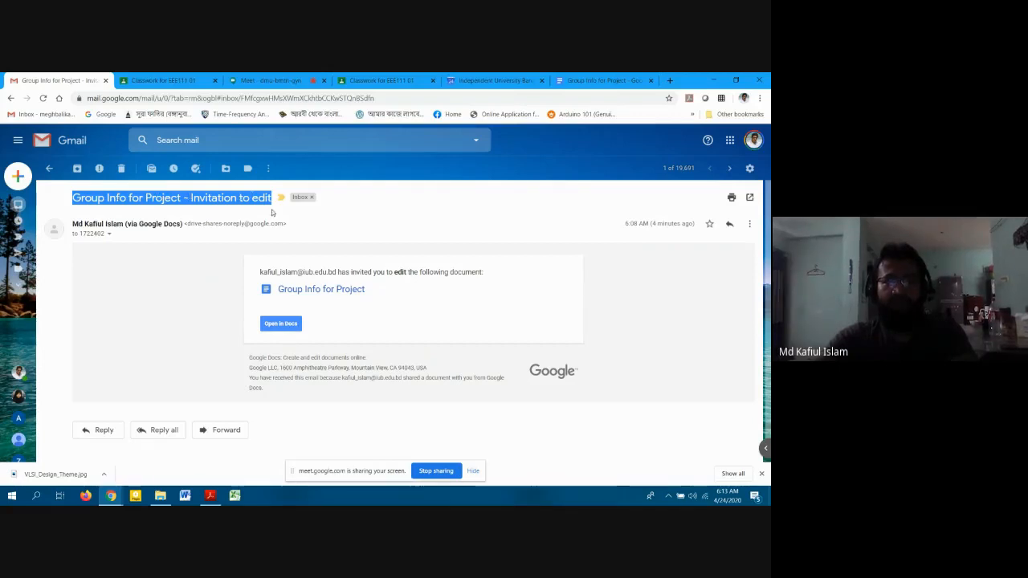
click(278, 323)
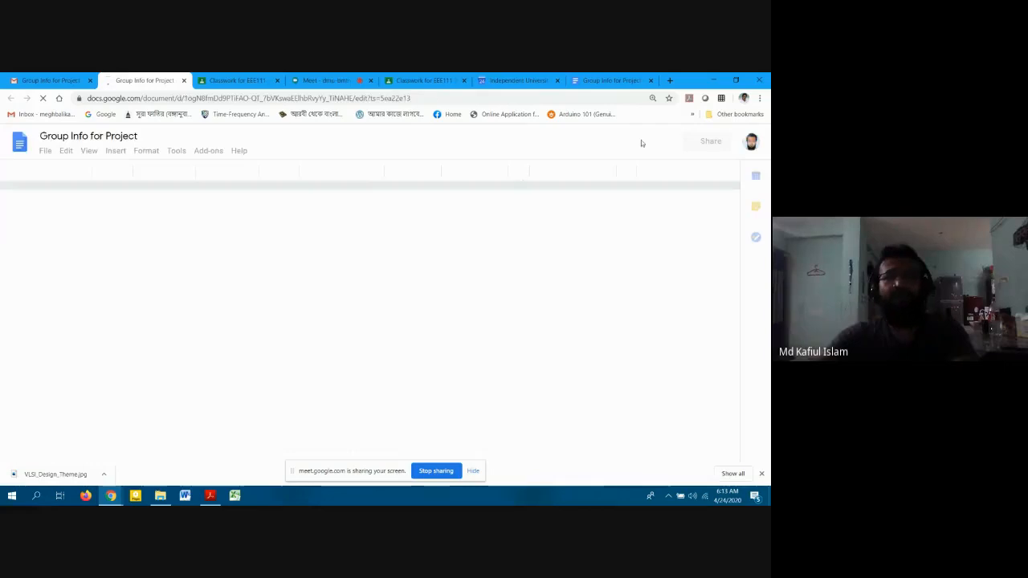
Reopen Group Info for Project under the student's account and close the duplicate tab.
click(751, 141)
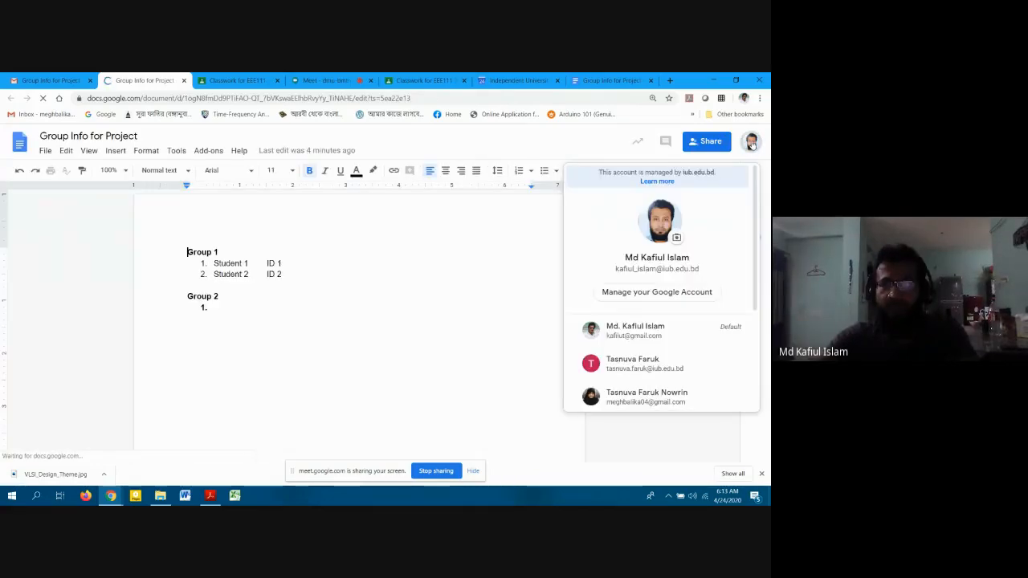
scroll(672, 315, down, 2)
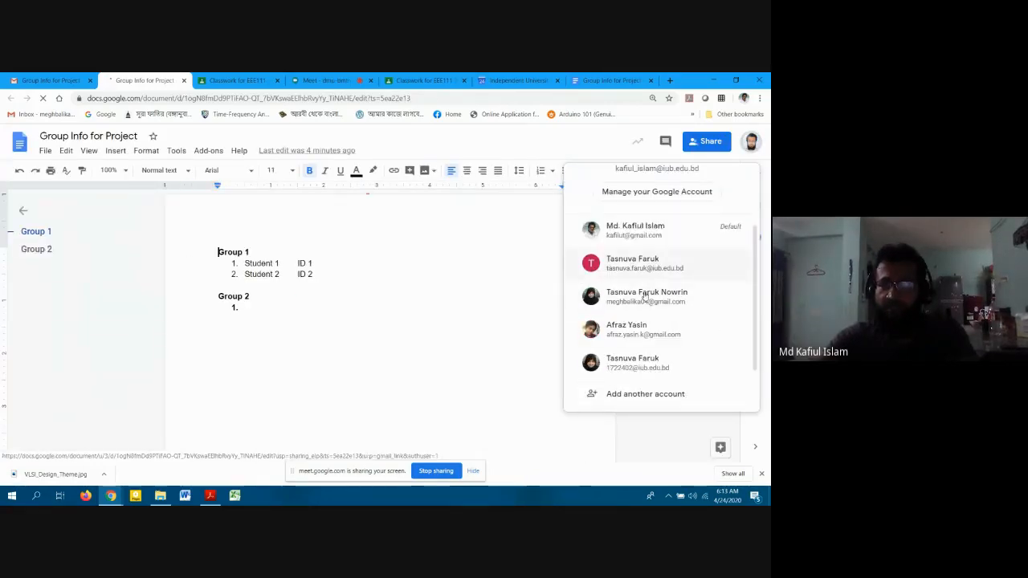
click(621, 368)
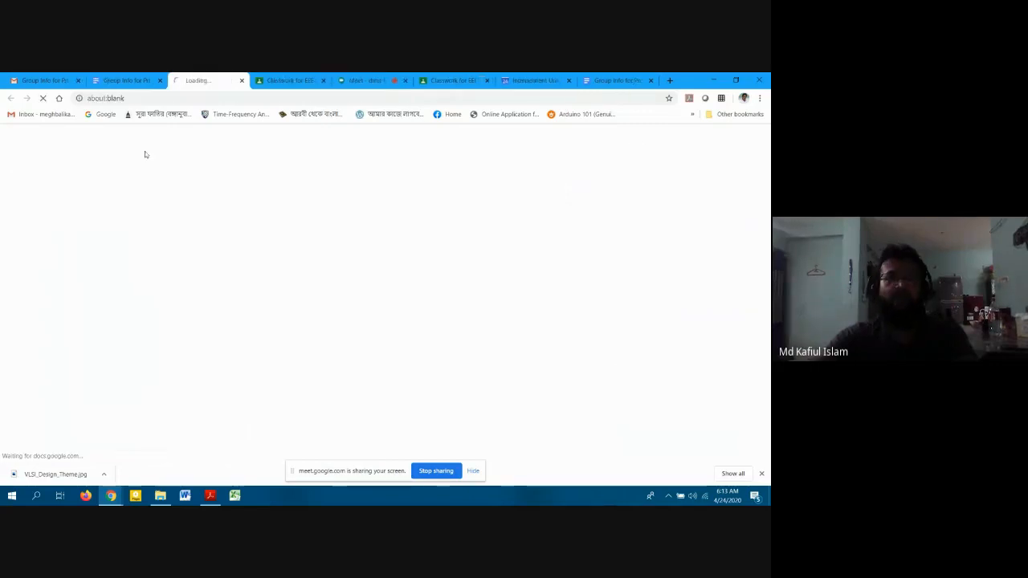
click(160, 80)
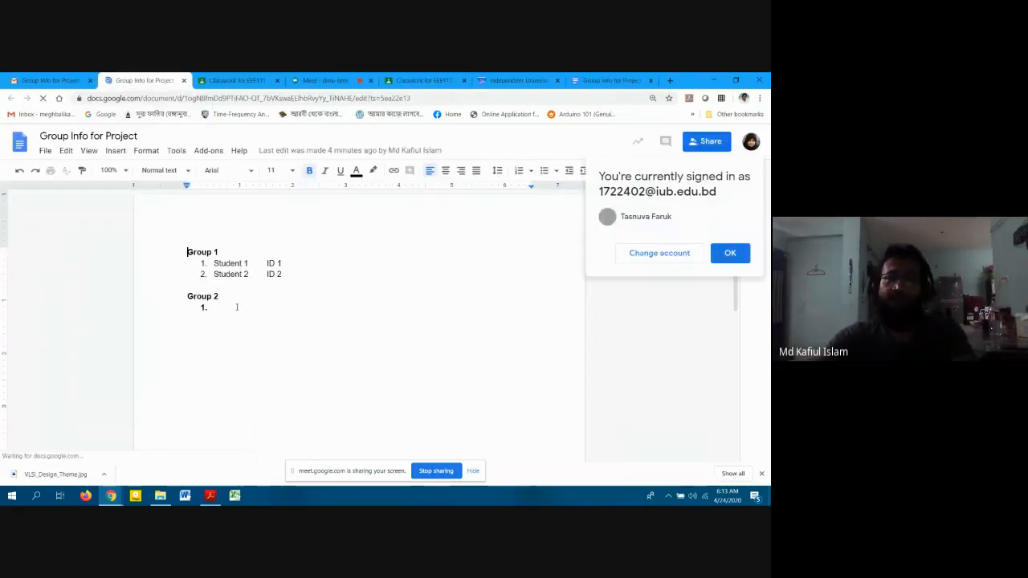
Dismiss the account and version-history notices, check the group lists, then close the document.
click(729, 253)
click(413, 399)
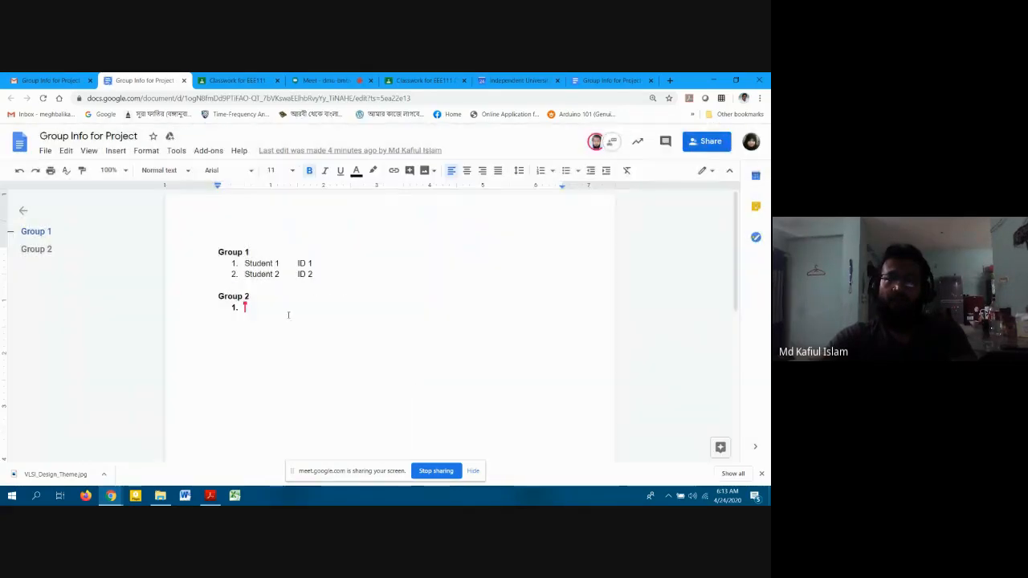
click(249, 309)
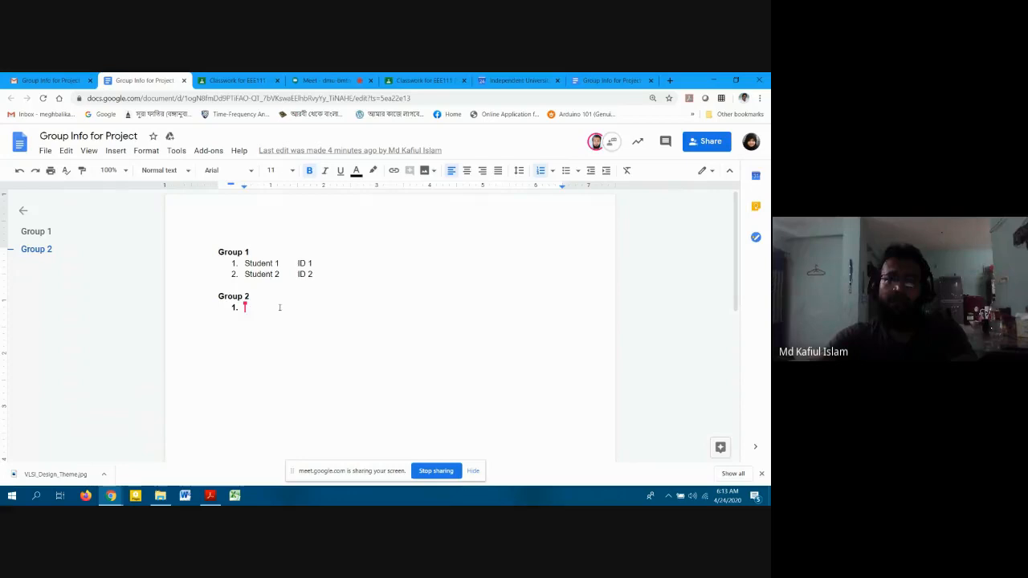
click(289, 255)
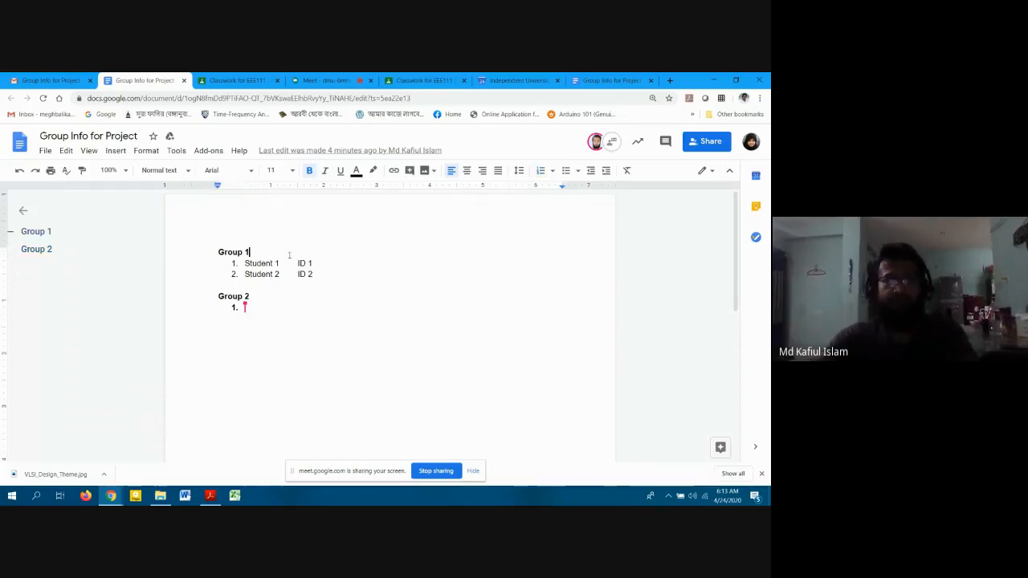
click(184, 81)
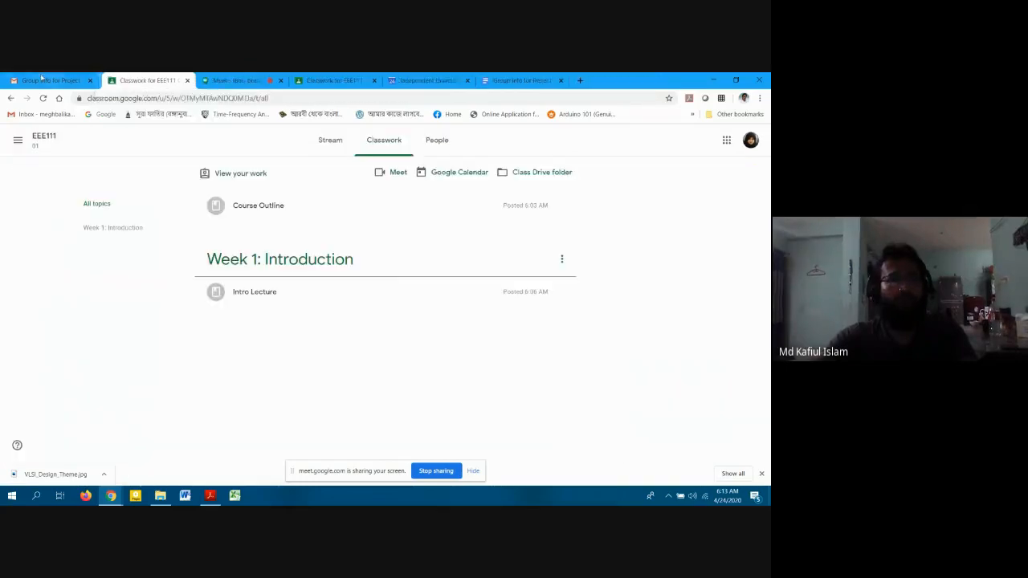
Return to the Gmail inbox, then switch back to the EEE111 Classroom tab.
click(42, 80)
click(16, 204)
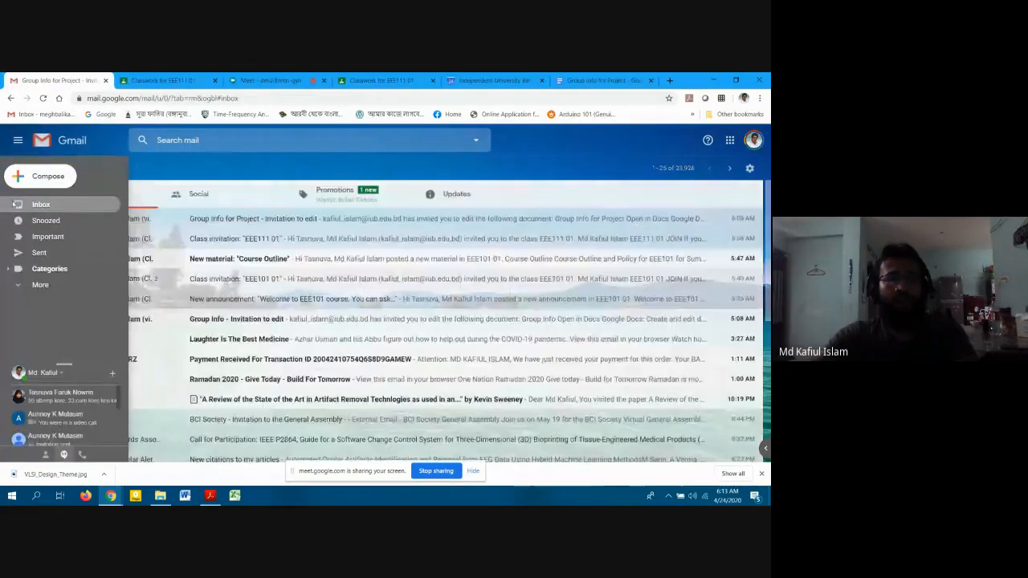
click(173, 80)
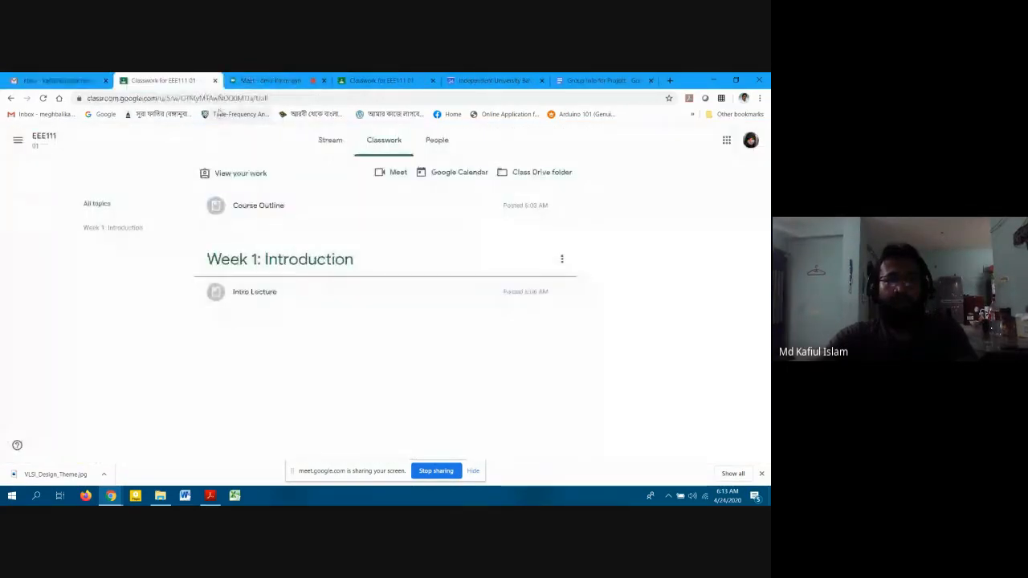
Look over the EEE111 Stream and its web address, then return to Classwork.
click(325, 140)
click(309, 97)
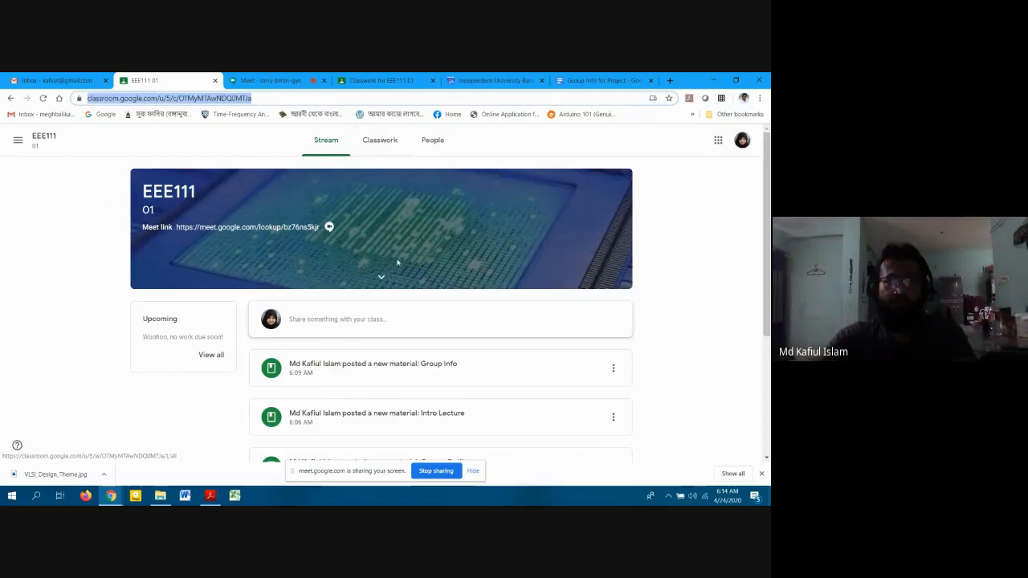
scroll(398, 265, down, 3)
scroll(401, 262, up, 1)
scroll(405, 241, down, 1)
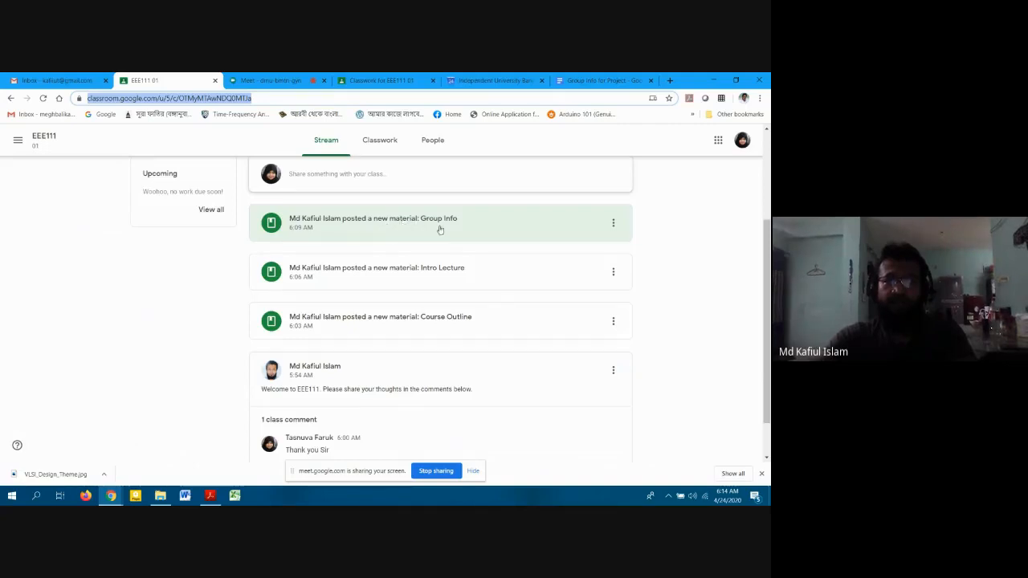
scroll(445, 257, down, 1)
scroll(448, 273, up, 2)
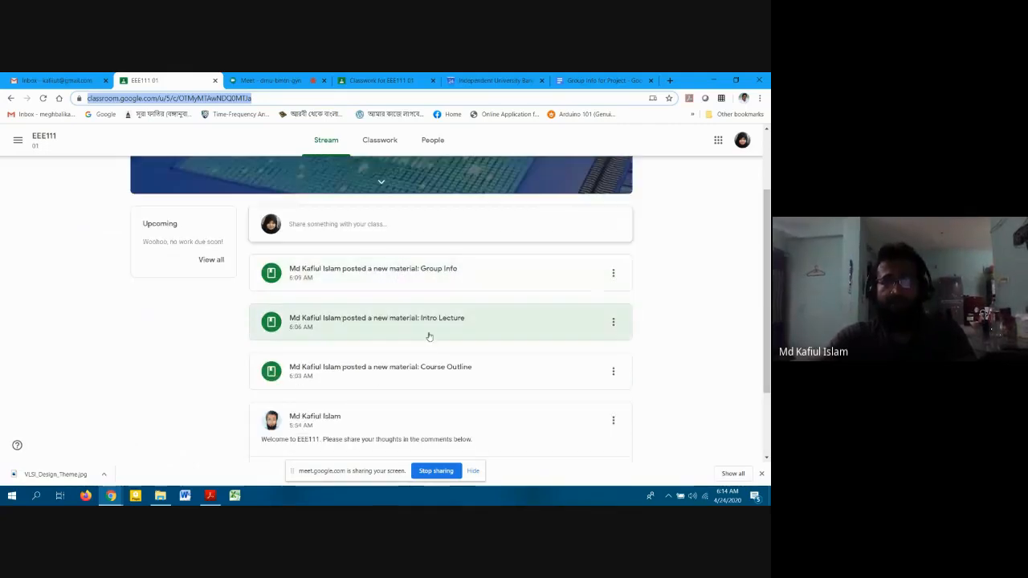
scroll(453, 350, down, 1)
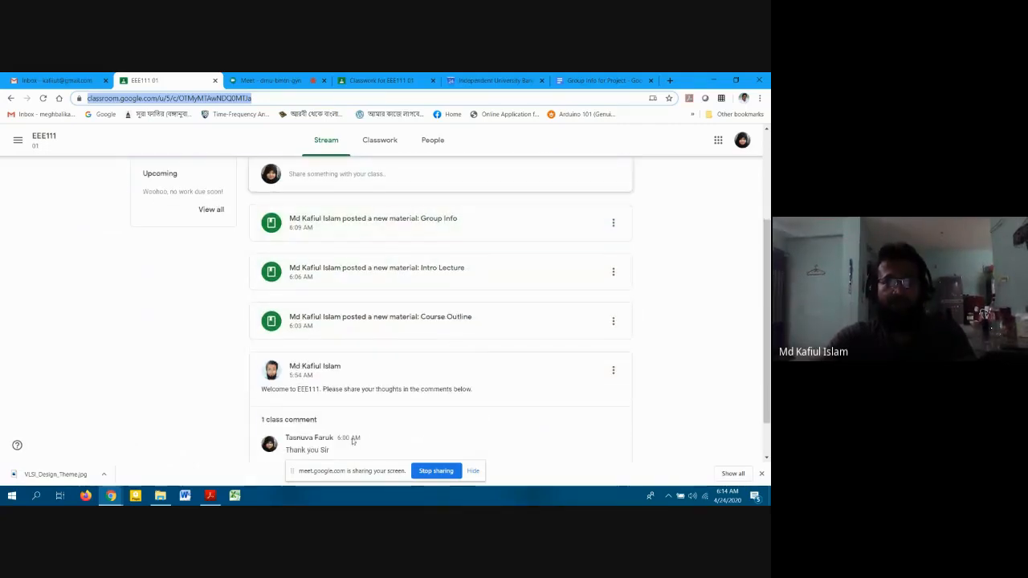
scroll(386, 321, up, 2)
scroll(397, 308, down, 2)
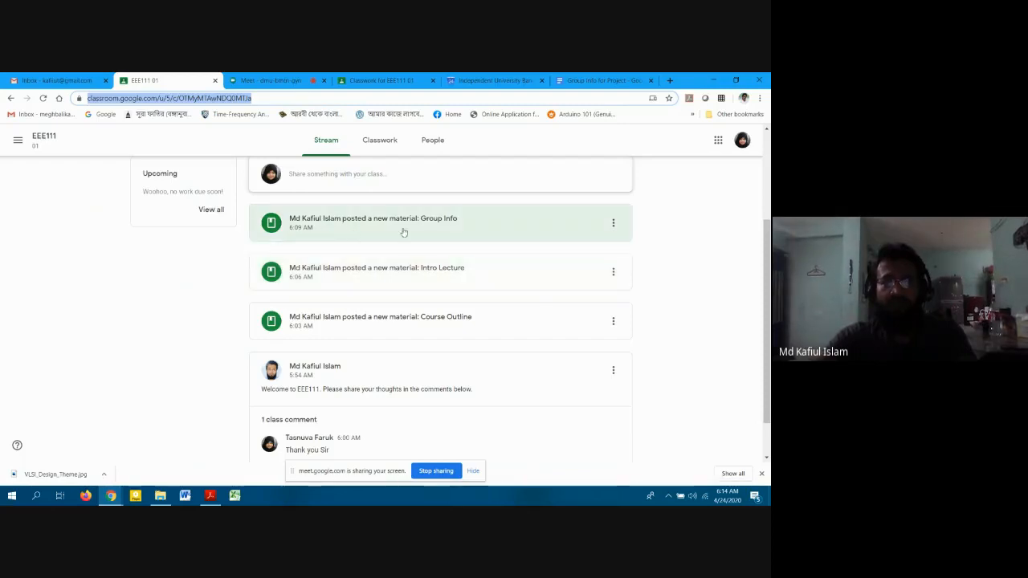
scroll(509, 321, down, 1)
scroll(505, 302, up, 3)
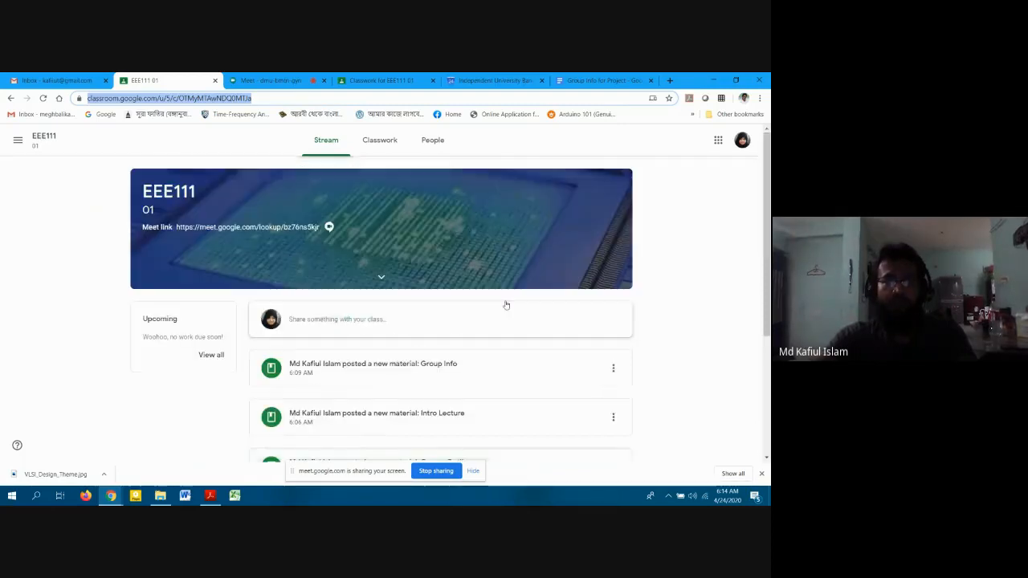
click(385, 143)
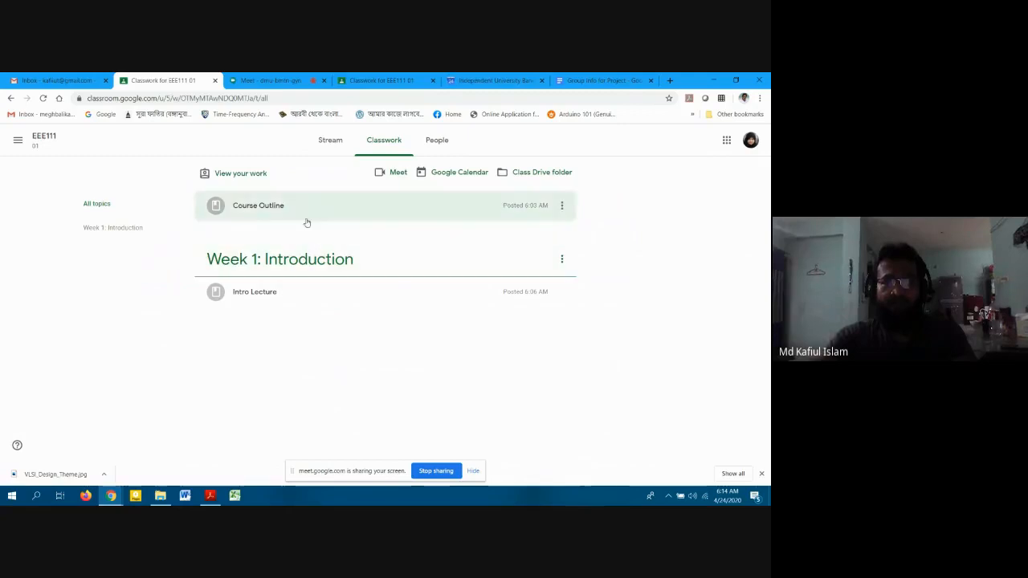
Open the class calendar, dismiss its welcome notices, and jump to the week of April 27.
click(457, 174)
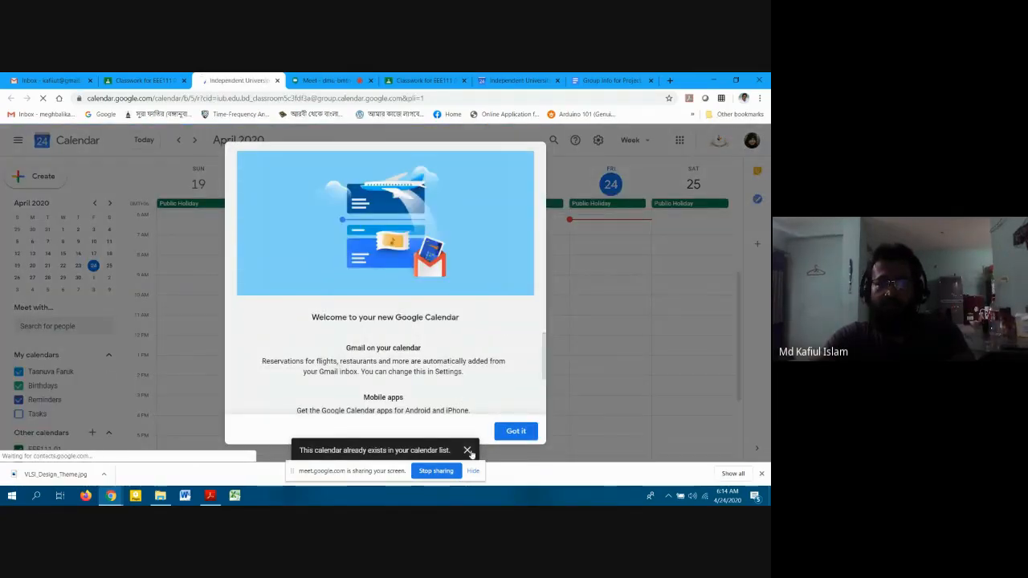
click(468, 450)
click(513, 431)
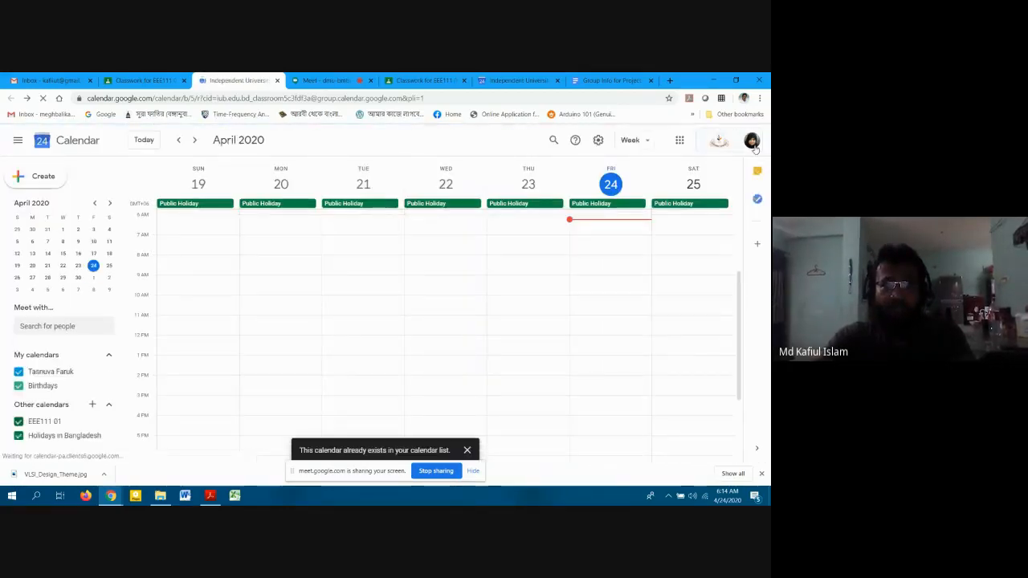
click(33, 278)
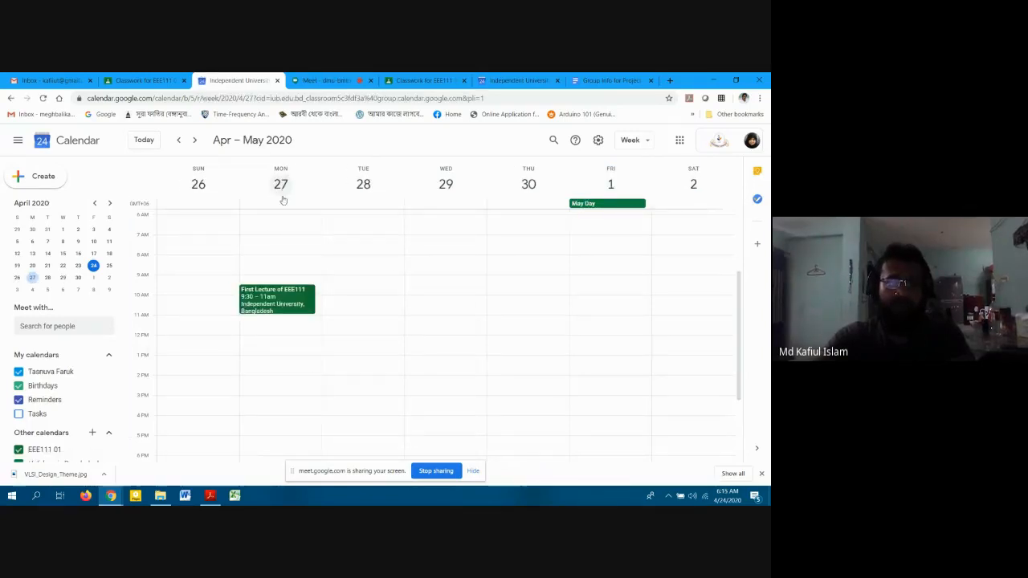
Open the First Lecture of EEE111 event, try its Meet link, then close that tab.
click(294, 299)
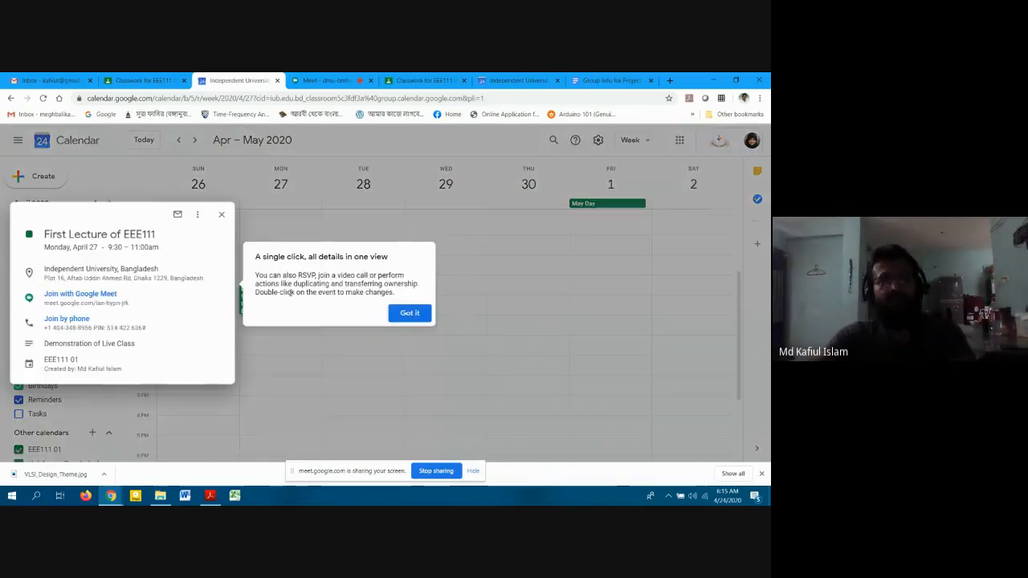
click(402, 312)
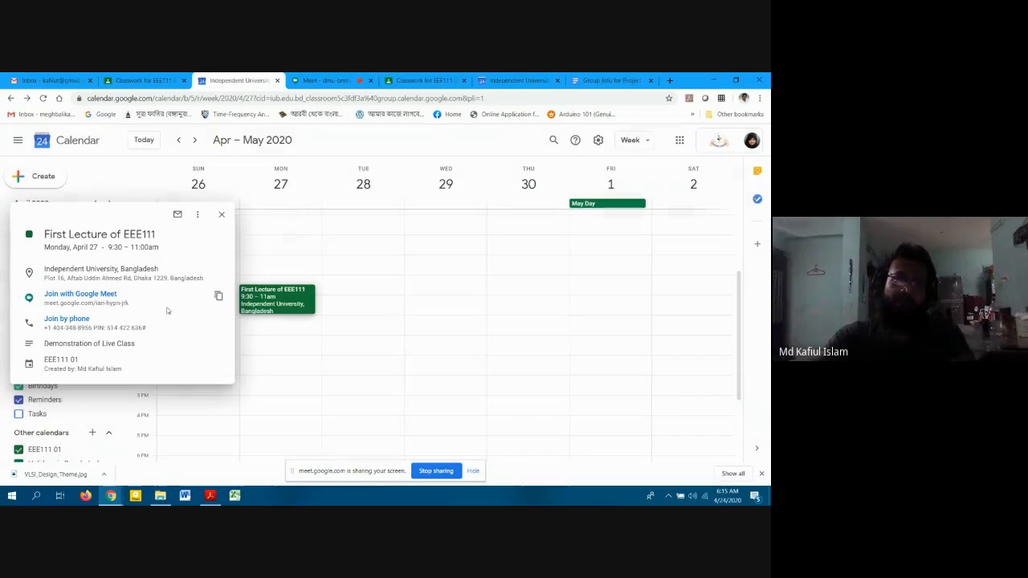
click(77, 295)
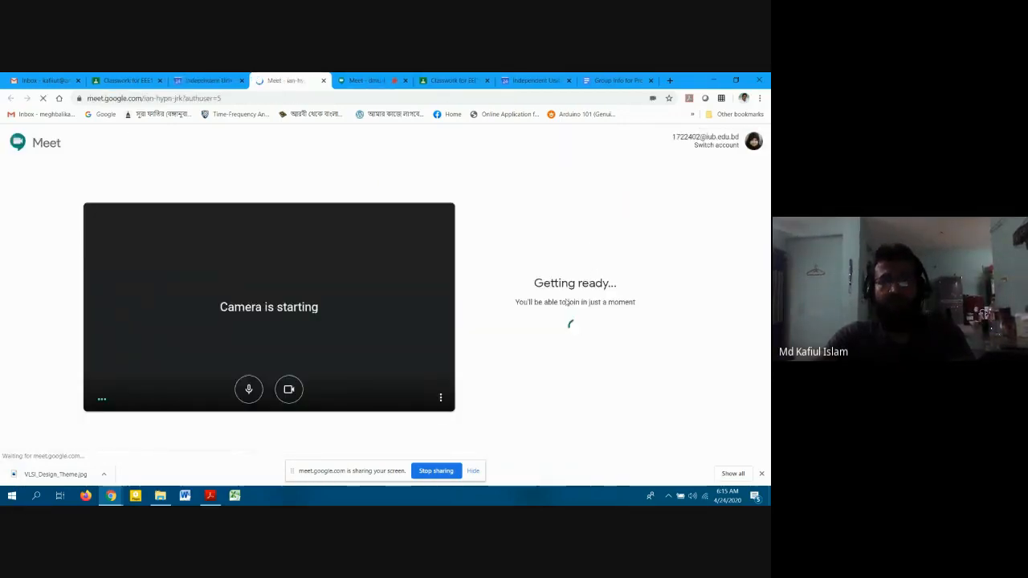
click(322, 80)
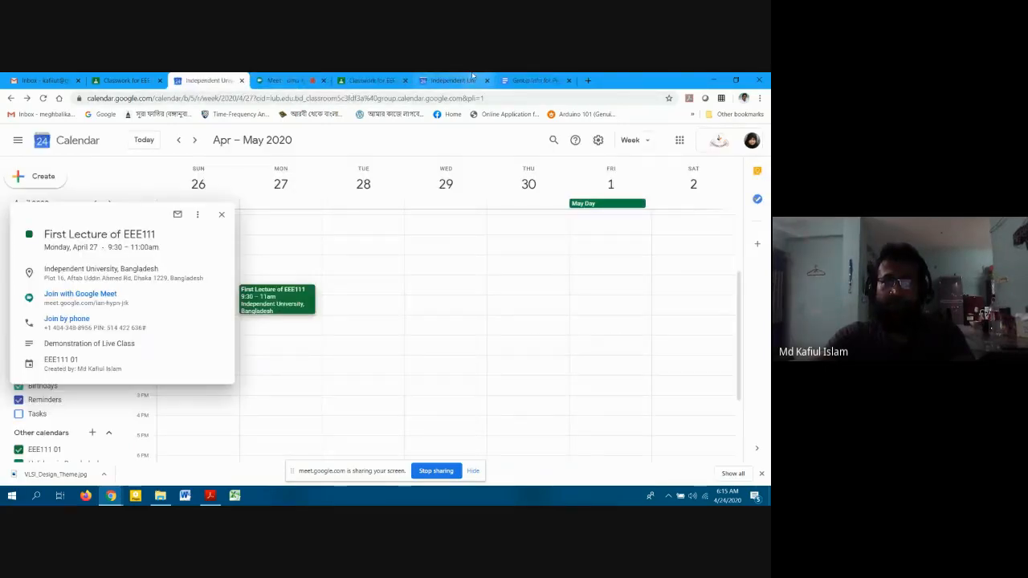
click(423, 80)
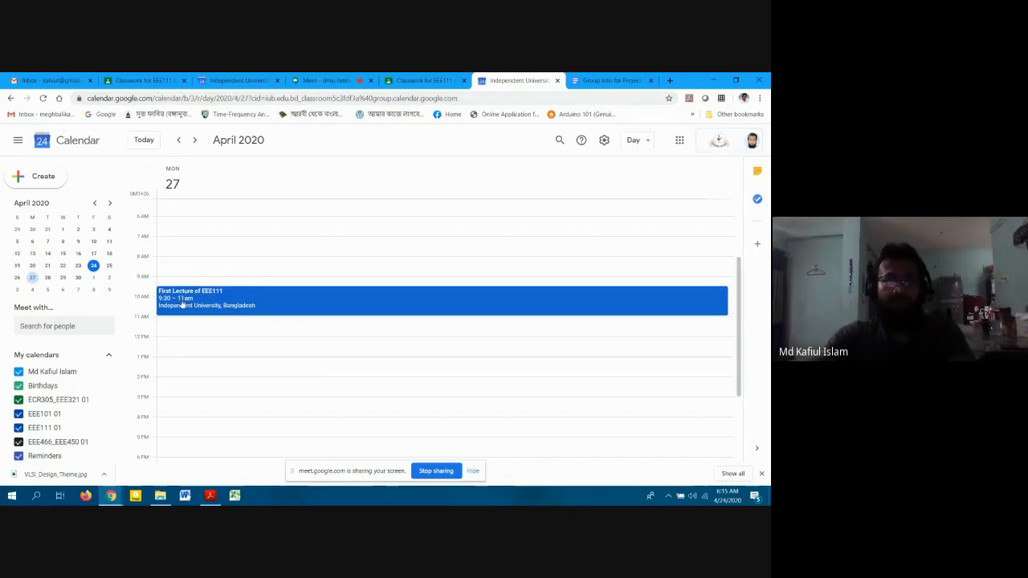
Open the First Lecture of EEE111 event and join its Google Meet call.
click(254, 298)
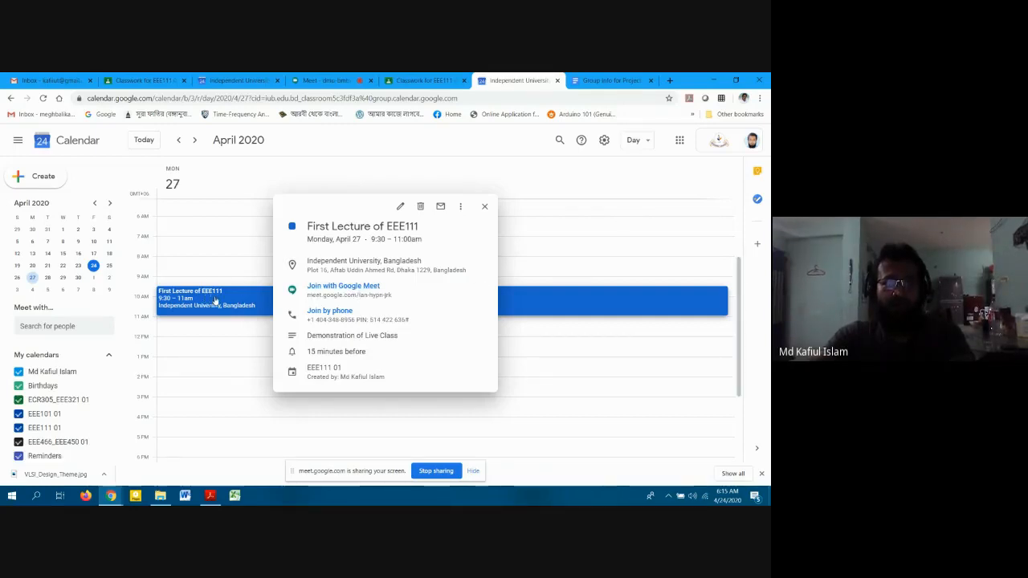
click(341, 286)
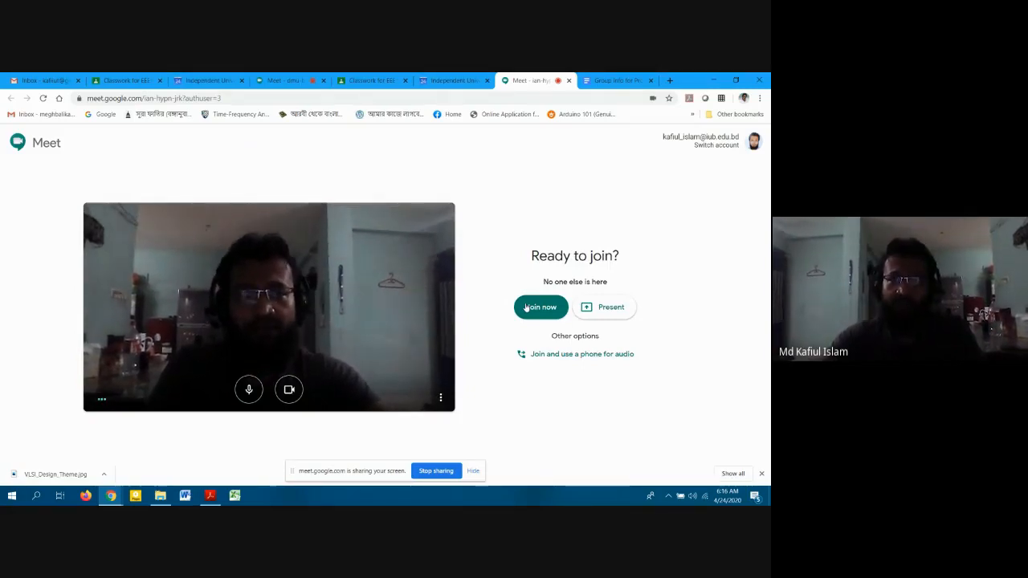
Present your entire screen to the lecture meeting.
click(586, 309)
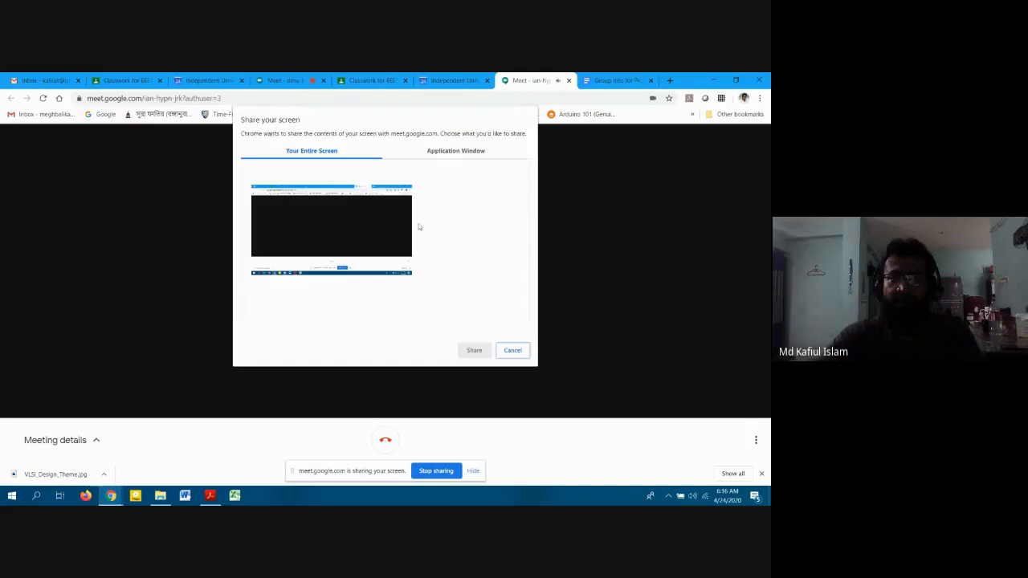
click(329, 208)
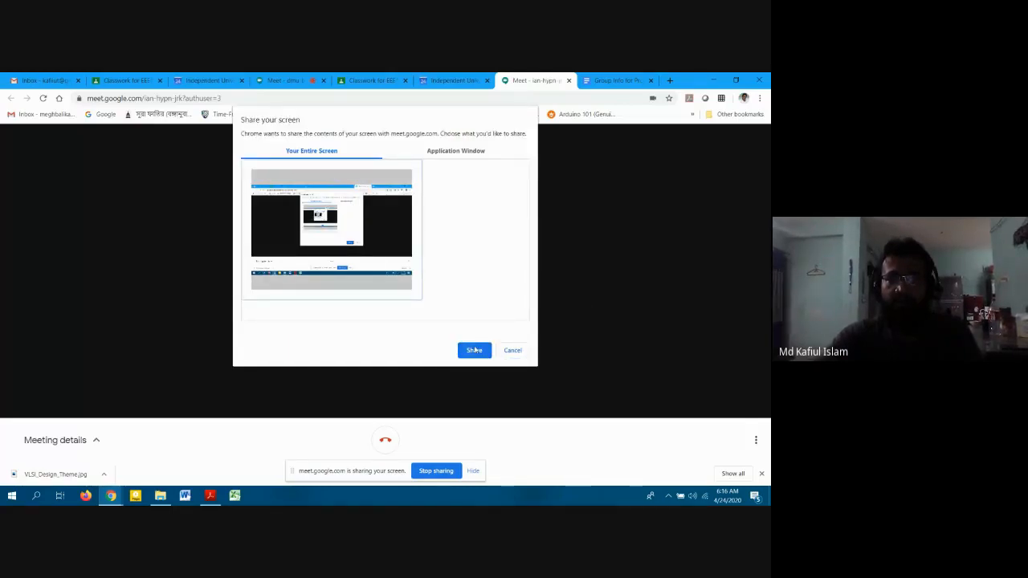
click(475, 350)
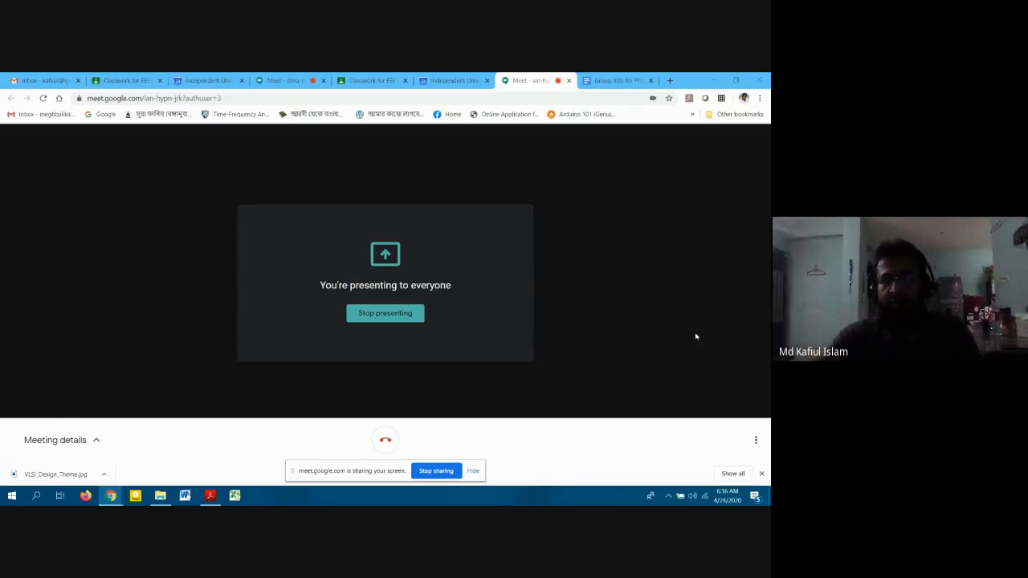
Leave the ian-hypn lecture meeting and return to the demorecording meeting.
click(759, 440)
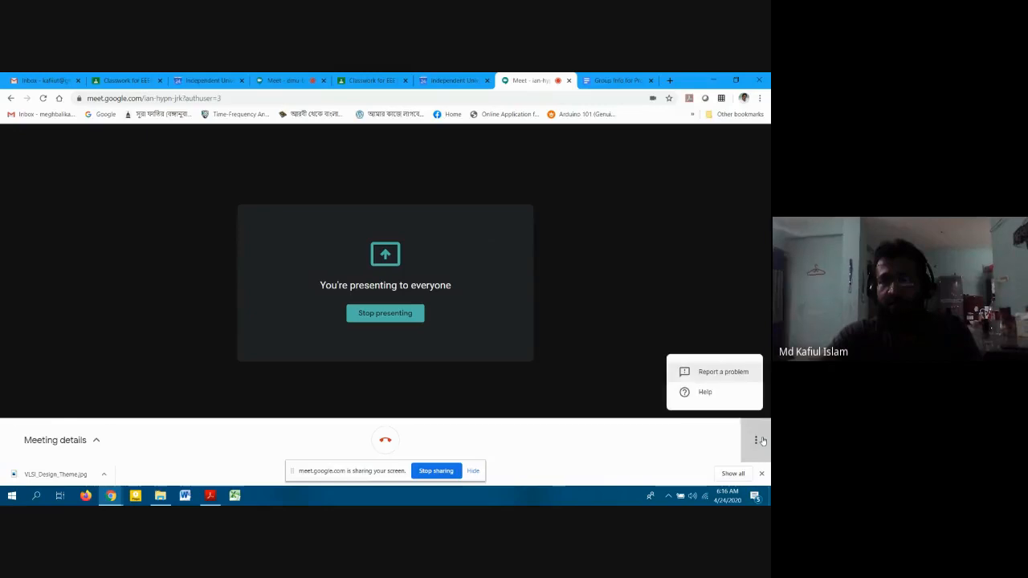
click(760, 440)
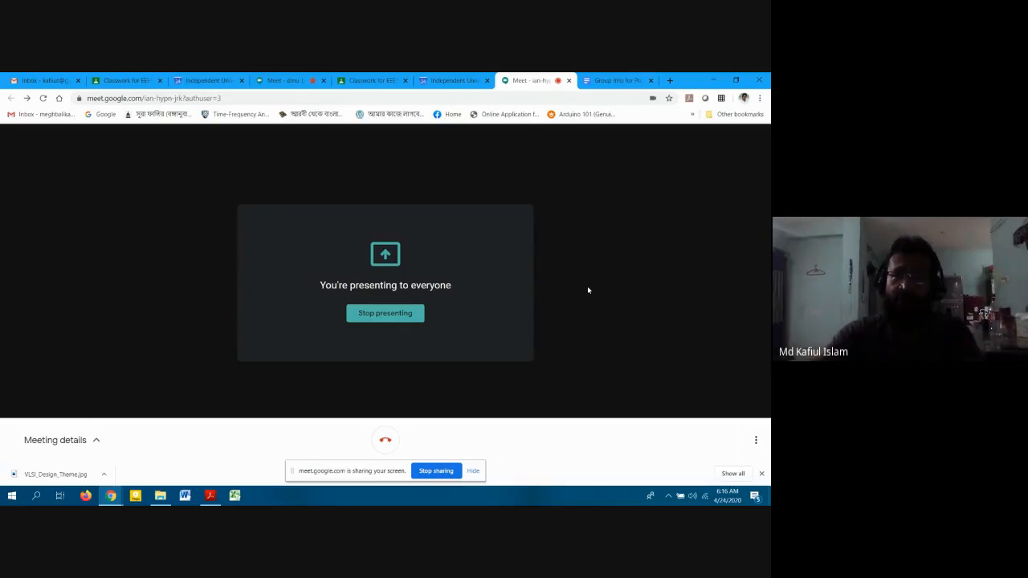
click(568, 81)
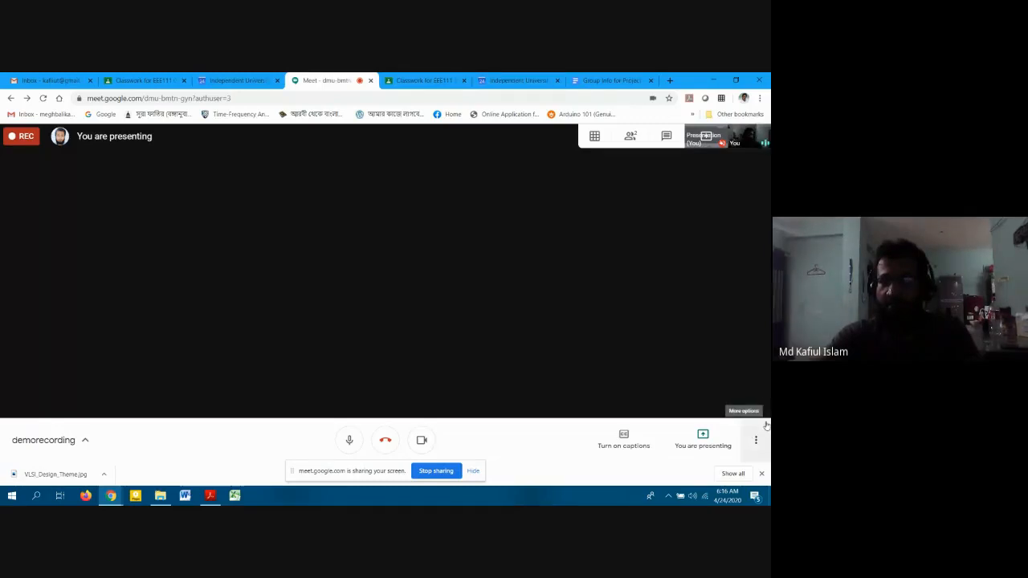
click(758, 439)
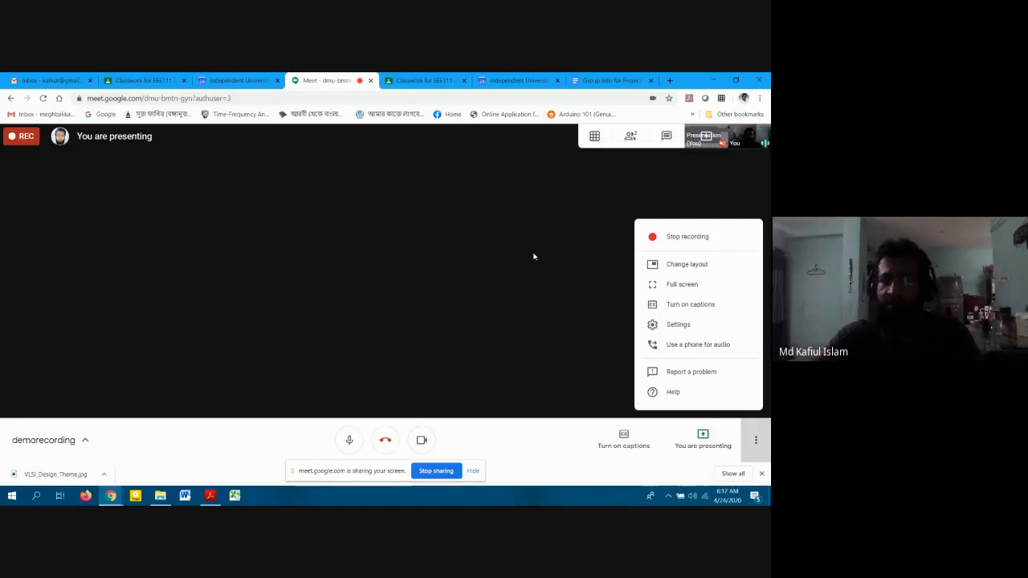
click(514, 435)
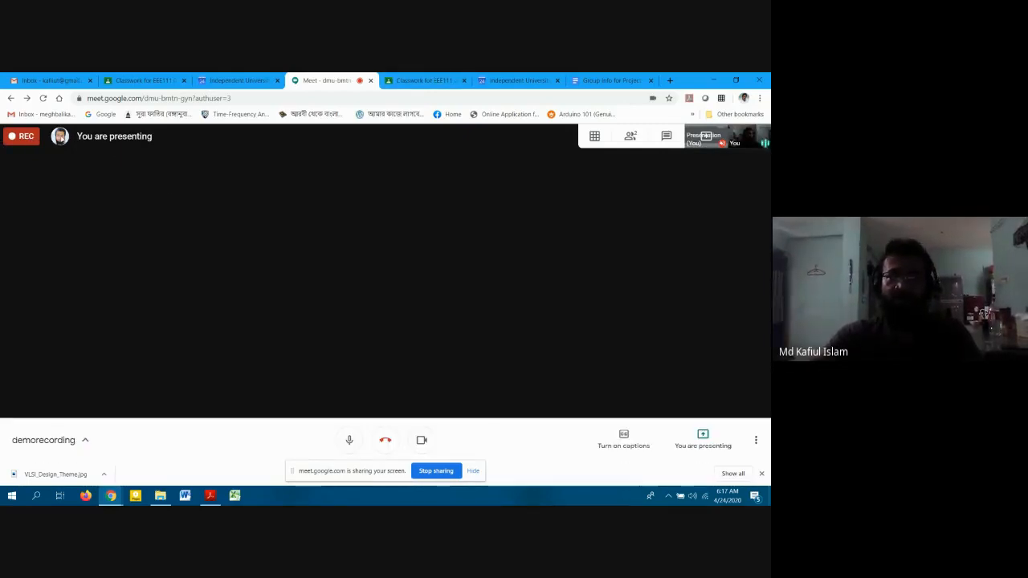
click(552, 77)
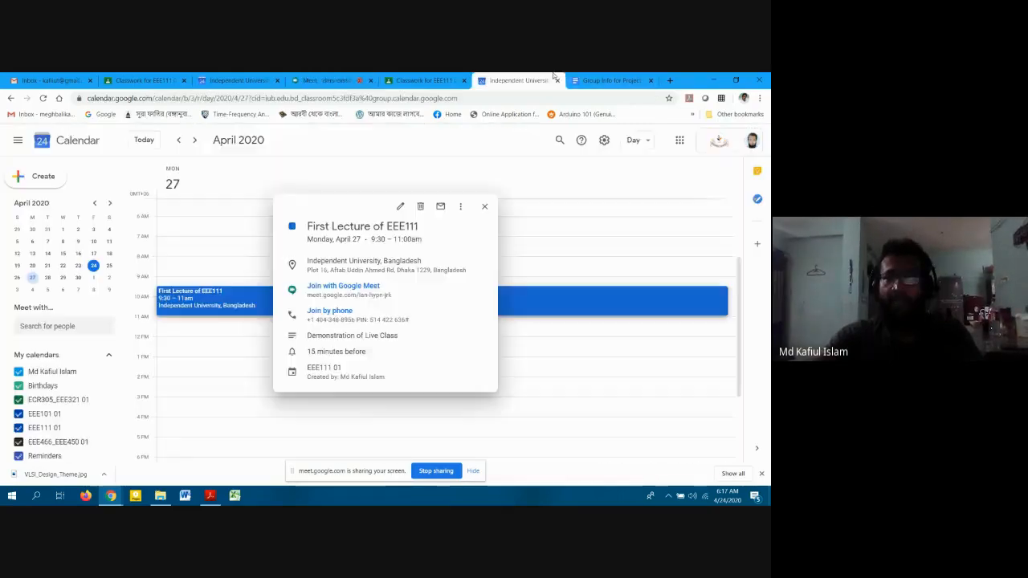
click(609, 80)
click(424, 80)
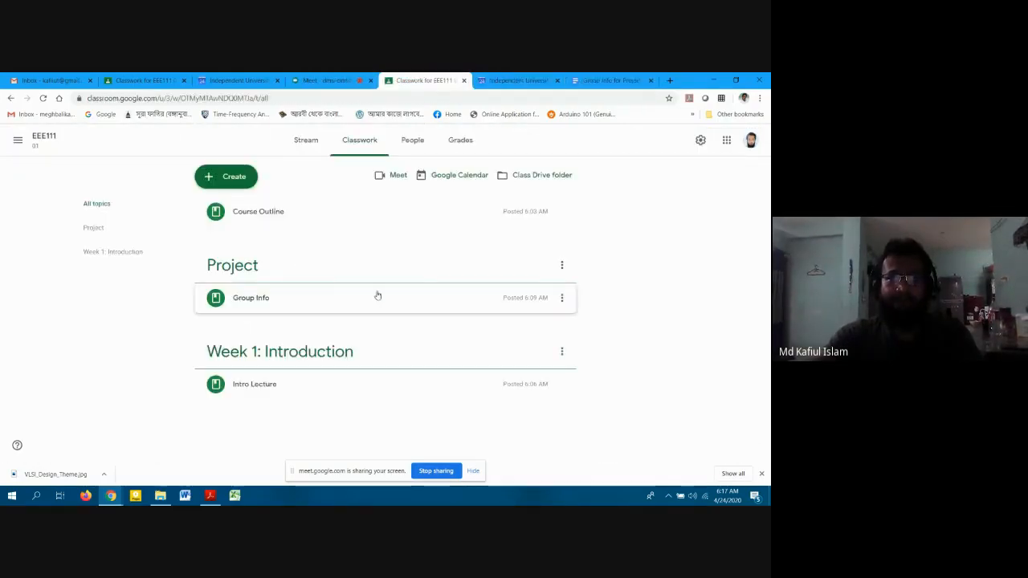
click(329, 80)
click(431, 82)
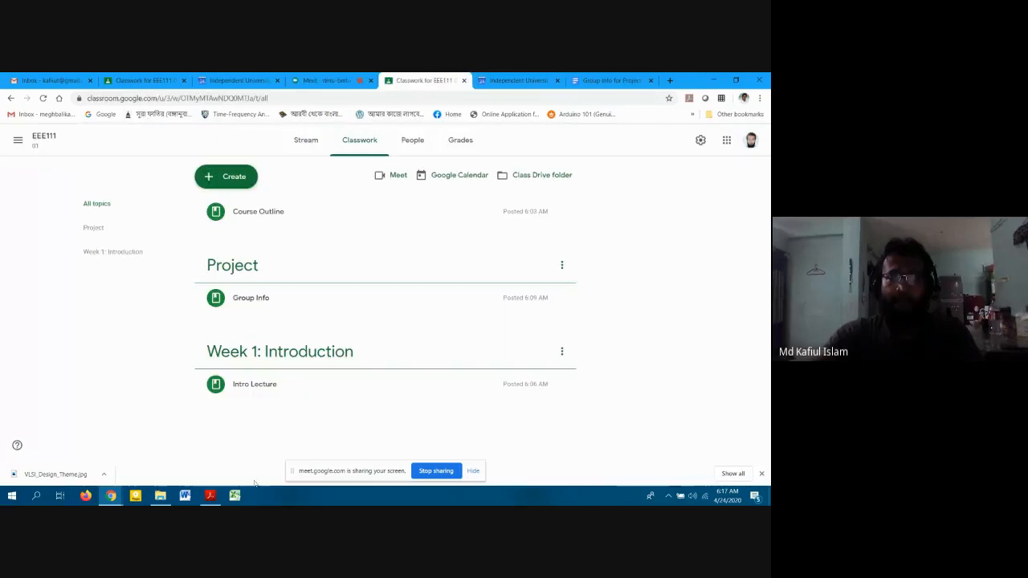
click(358, 77)
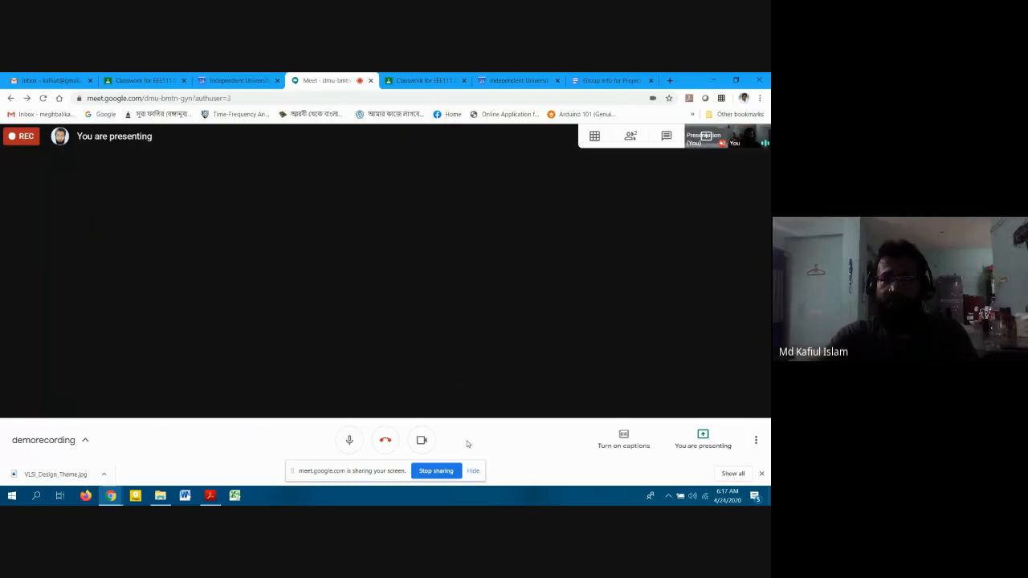
click(630, 136)
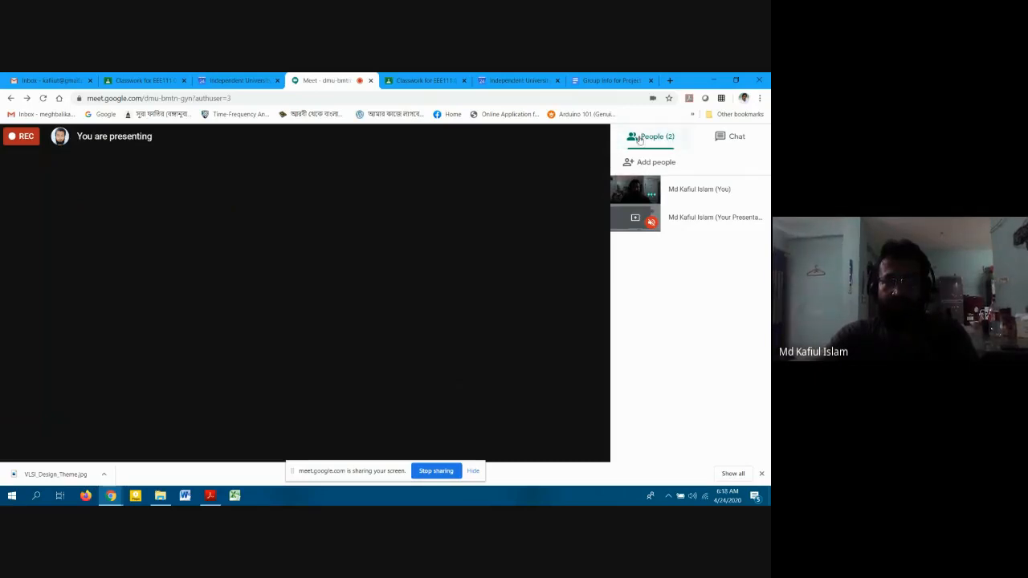
click(721, 98)
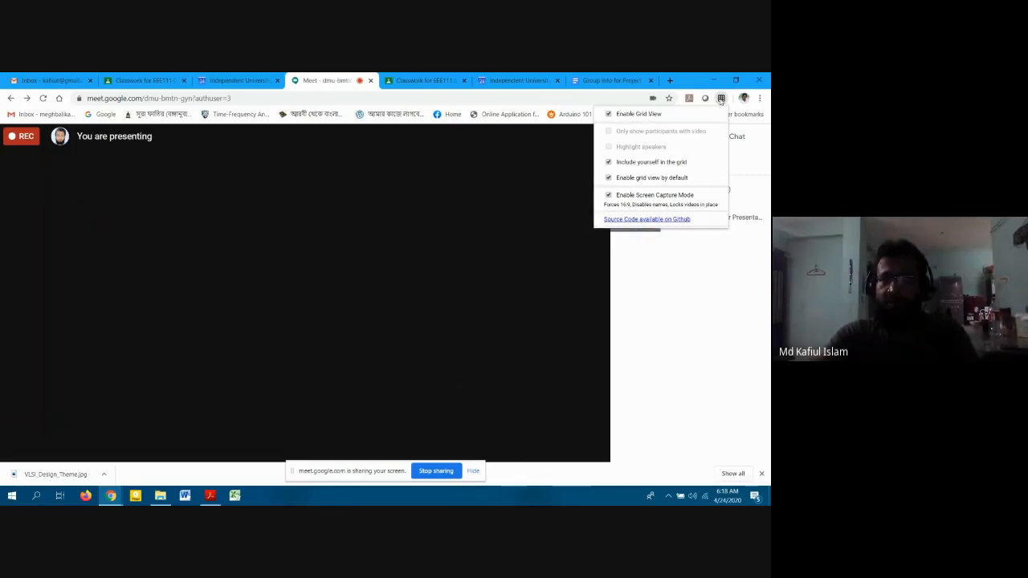
click(704, 300)
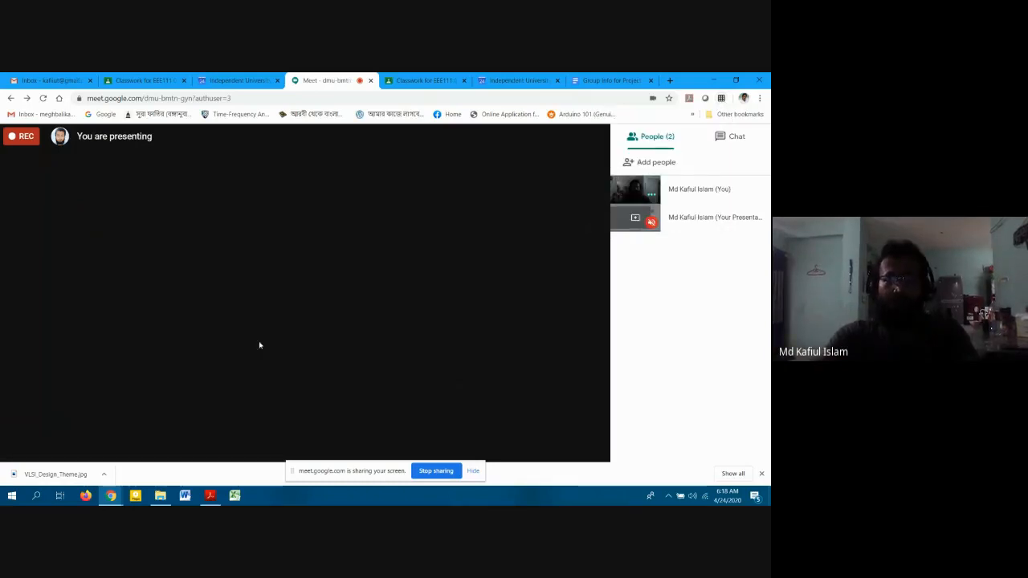
click(257, 384)
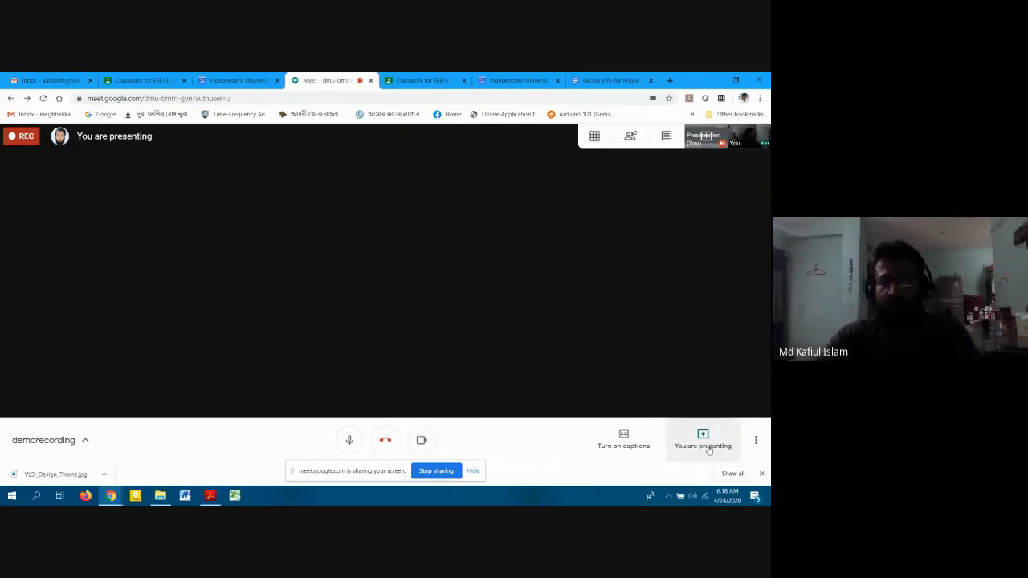
click(757, 441)
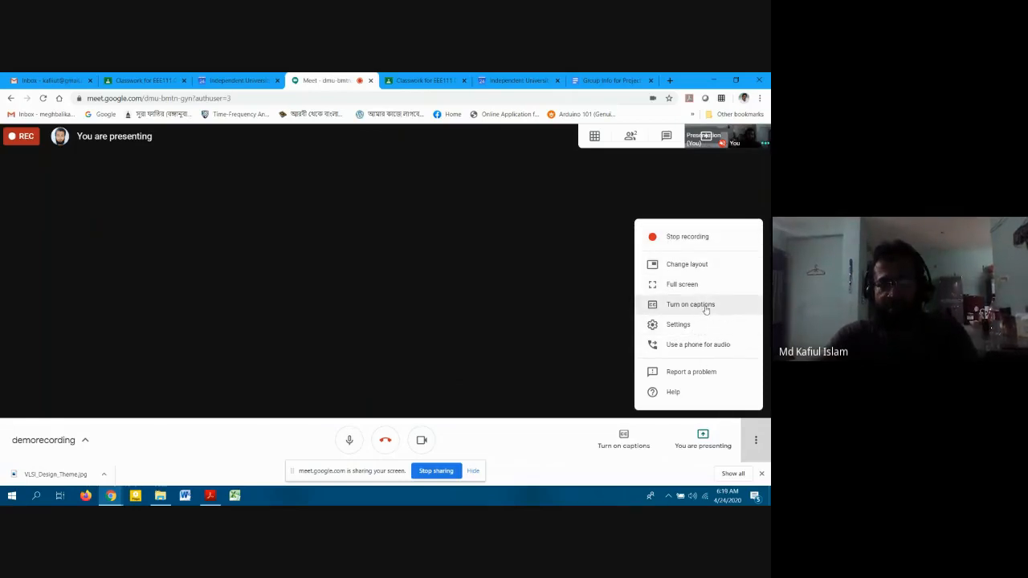
click(546, 442)
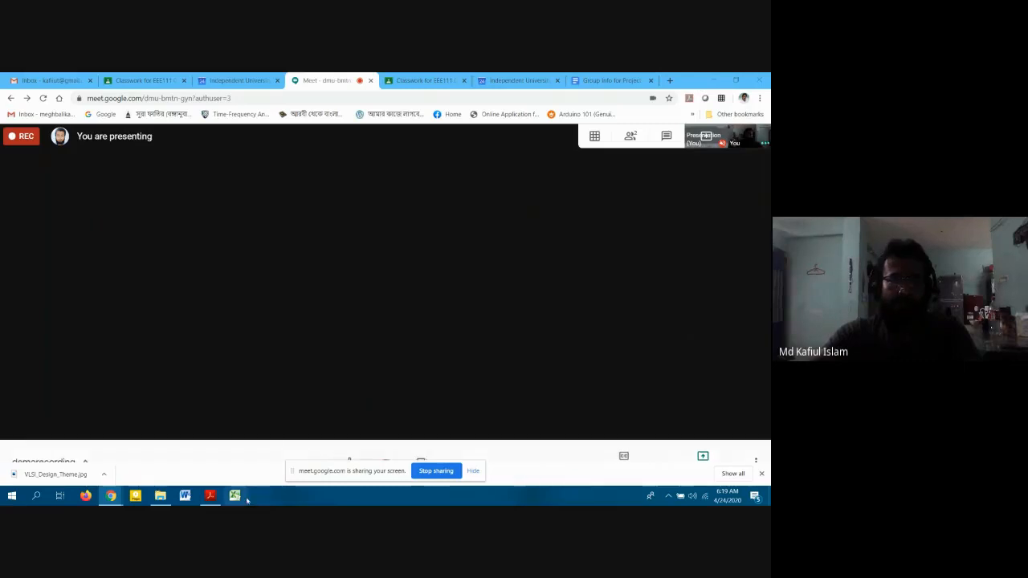
Scroll Remote Teaching-1.pdf to page 63, 'Adding Recorded Session to Materials'.
click(209, 496)
scroll(566, 305, down, 9)
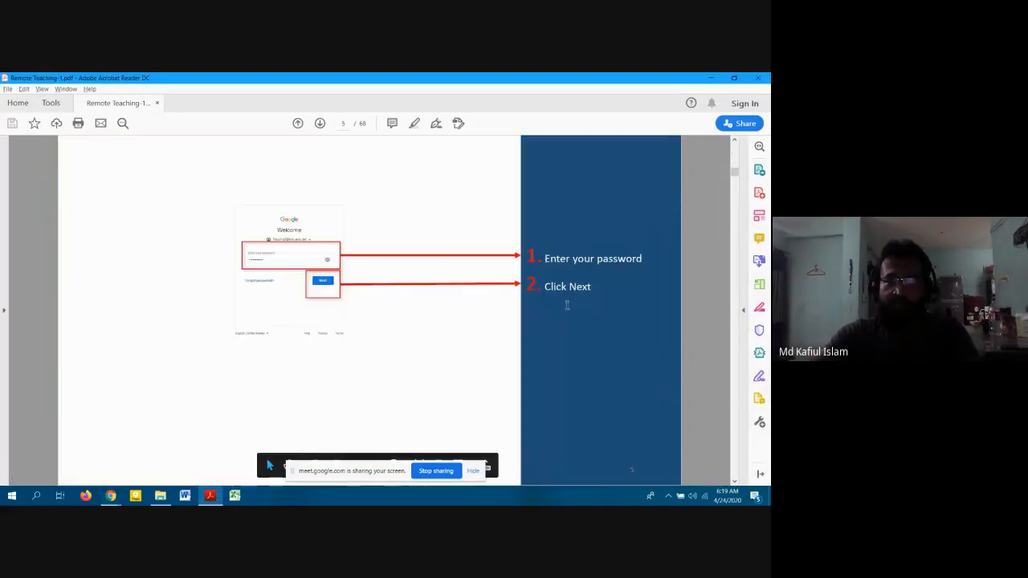
drag(733, 204, 734, 391)
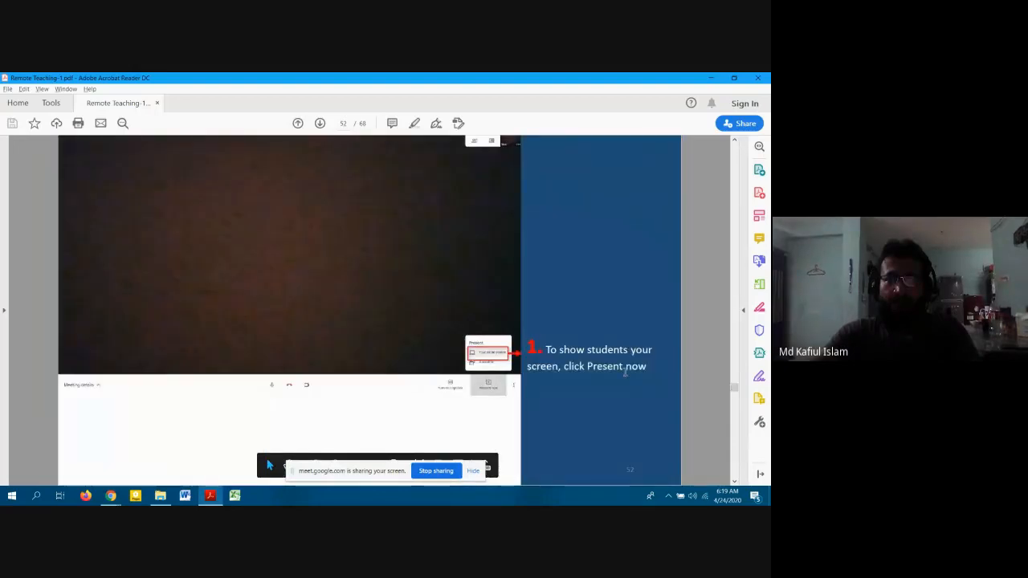
scroll(625, 373, up, 1)
scroll(625, 372, down, 1)
scroll(626, 372, down, 3)
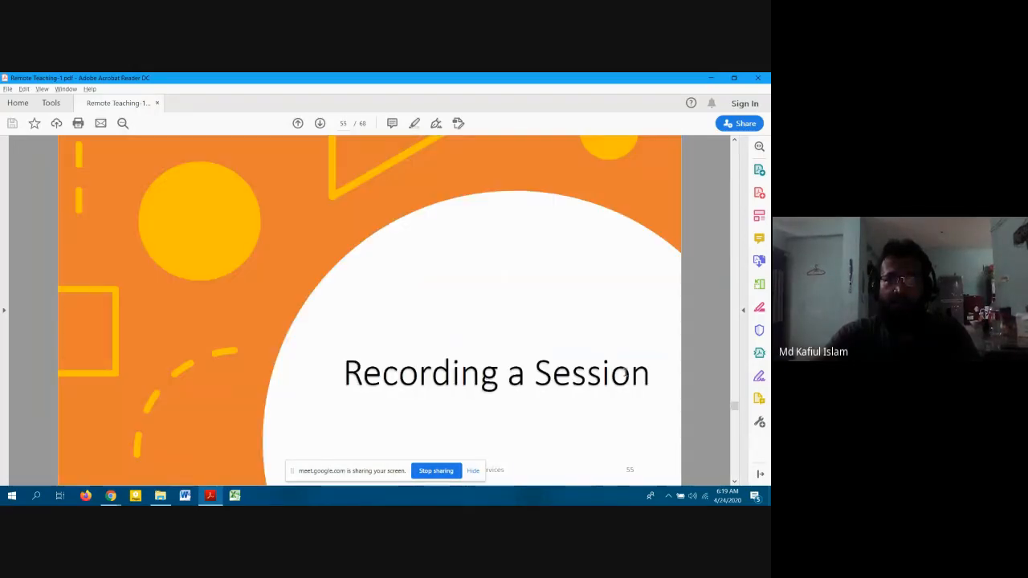
scroll(626, 372, down, 1)
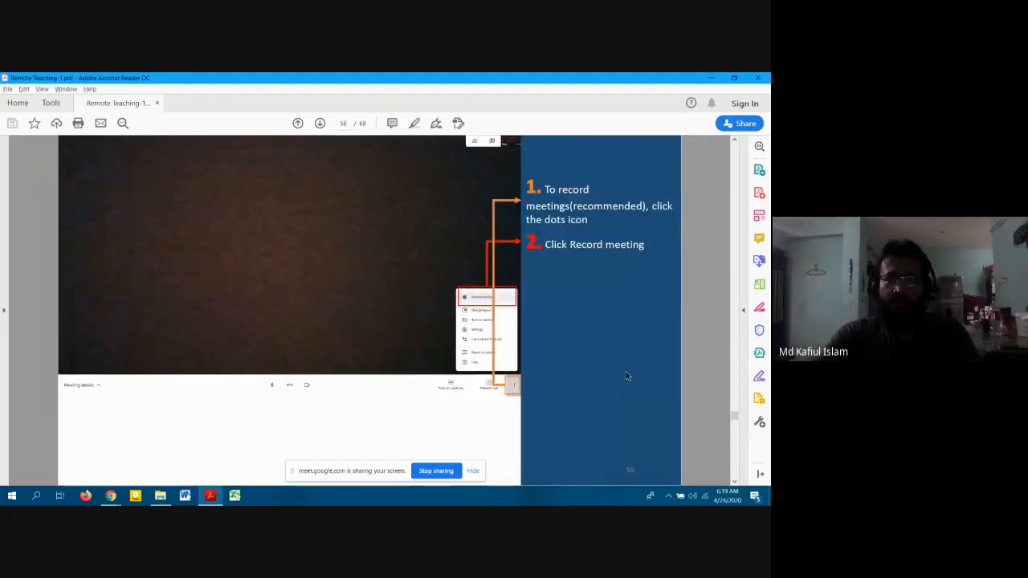
scroll(625, 371, down, 3)
scroll(626, 371, down, 1)
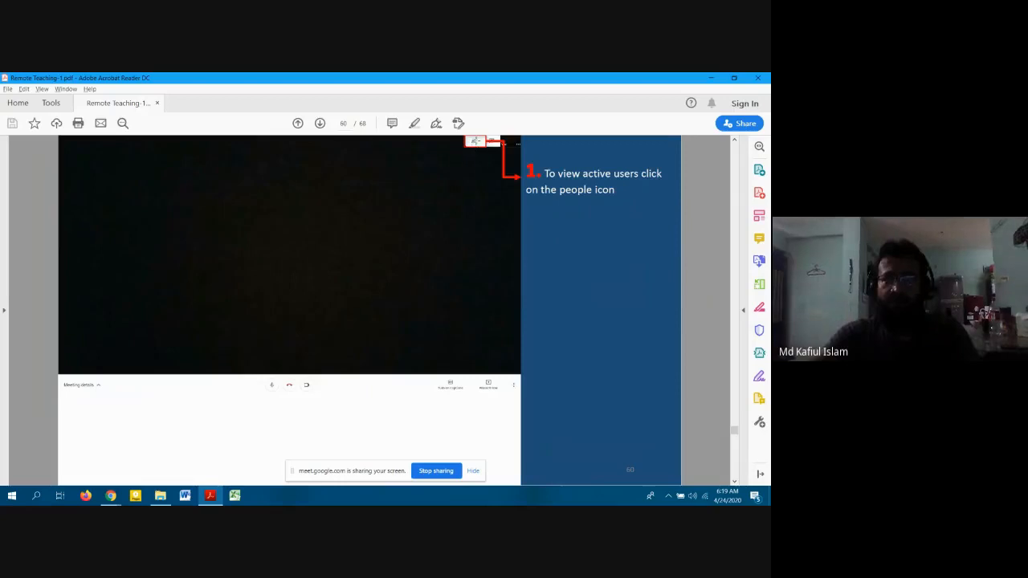
scroll(551, 237, down, 1)
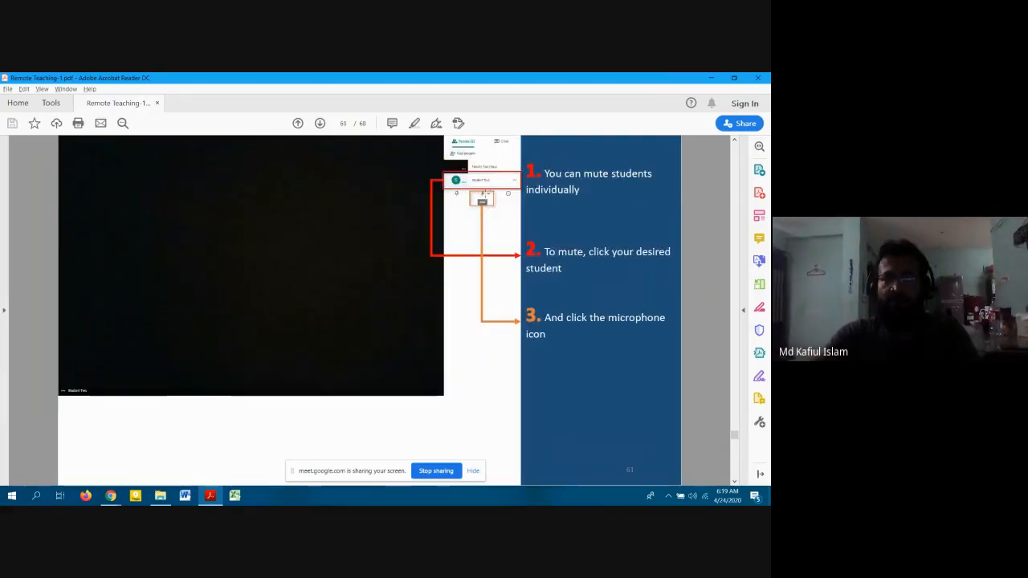
scroll(582, 327, down, 1)
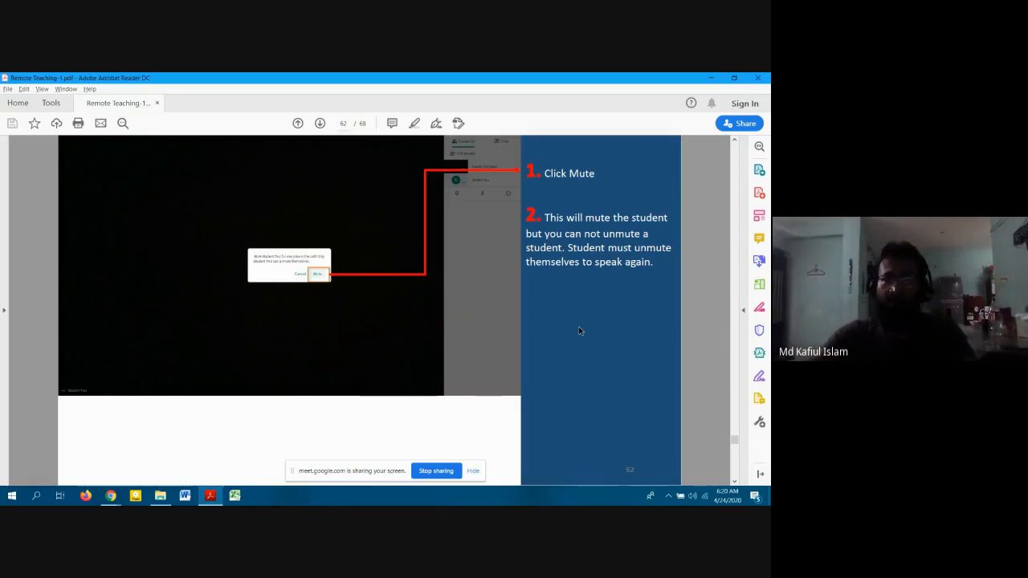
scroll(578, 325, down, 1)
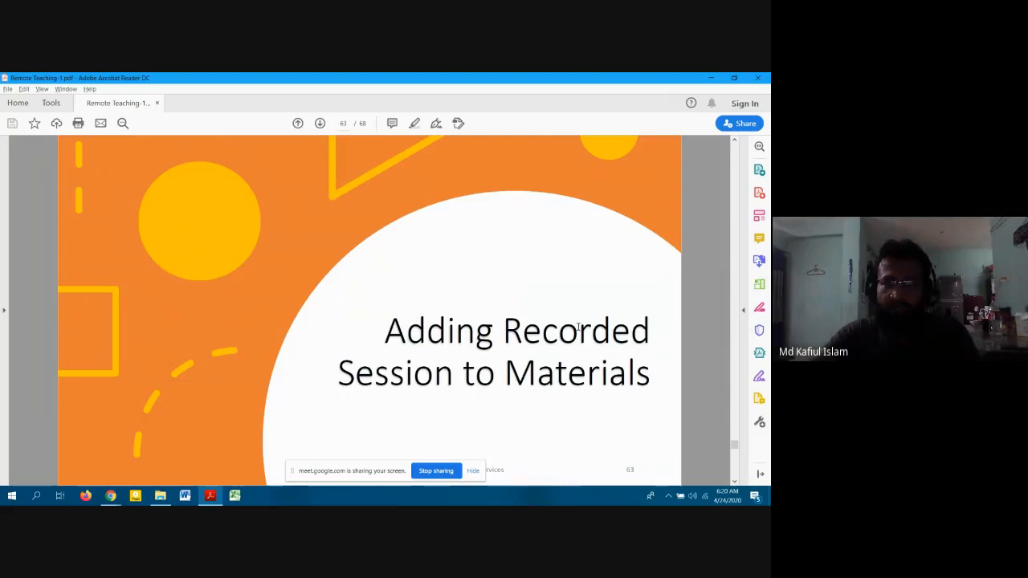
key(alt+Tab)
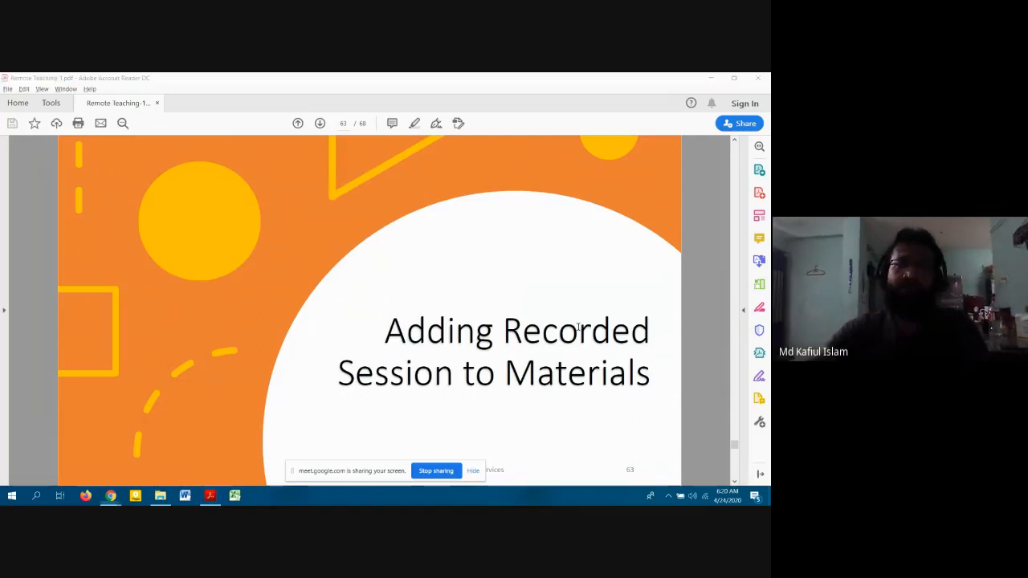
mouse_move(113, 495)
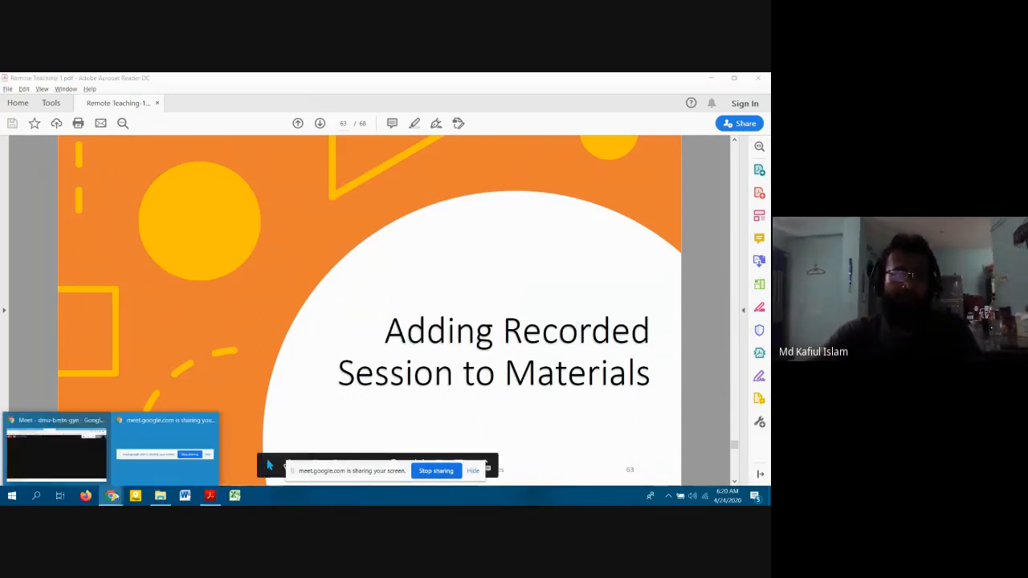
click(49, 444)
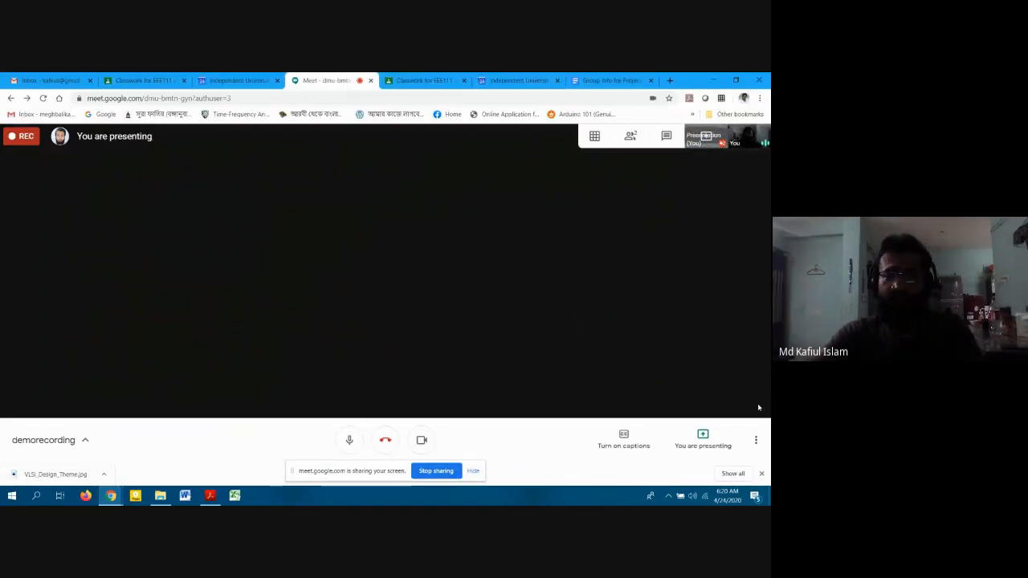
click(755, 440)
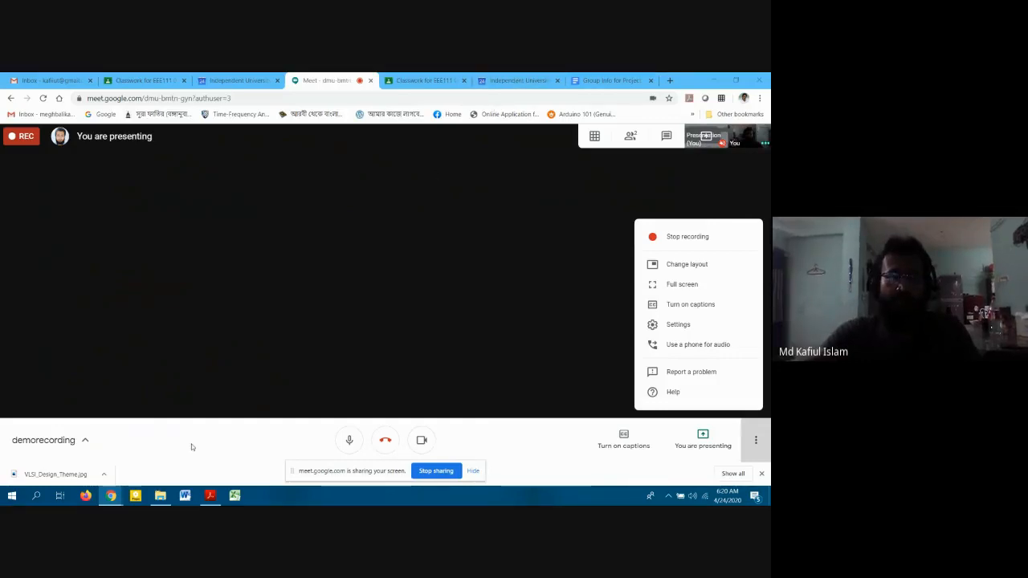
click(459, 78)
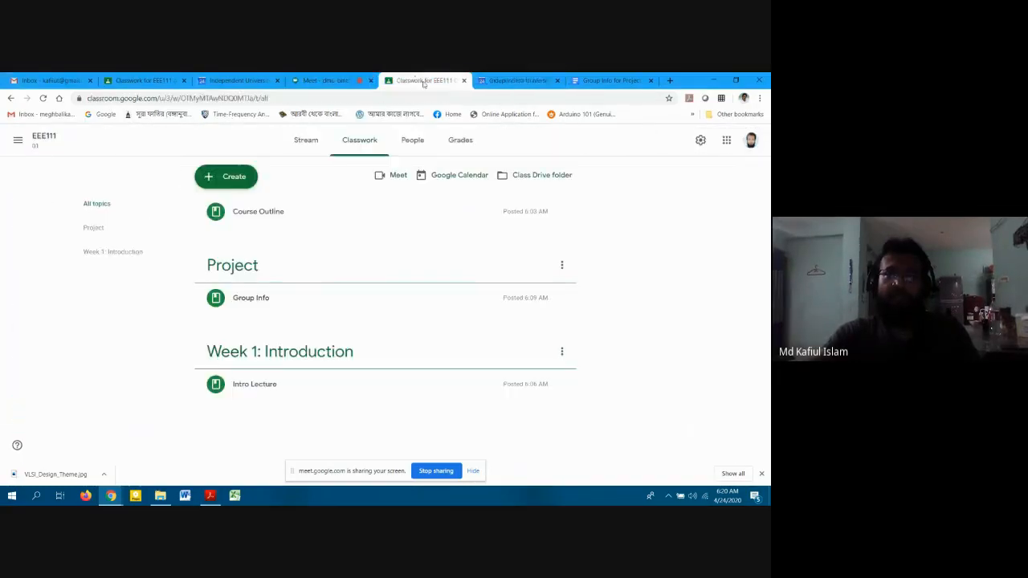
click(210, 496)
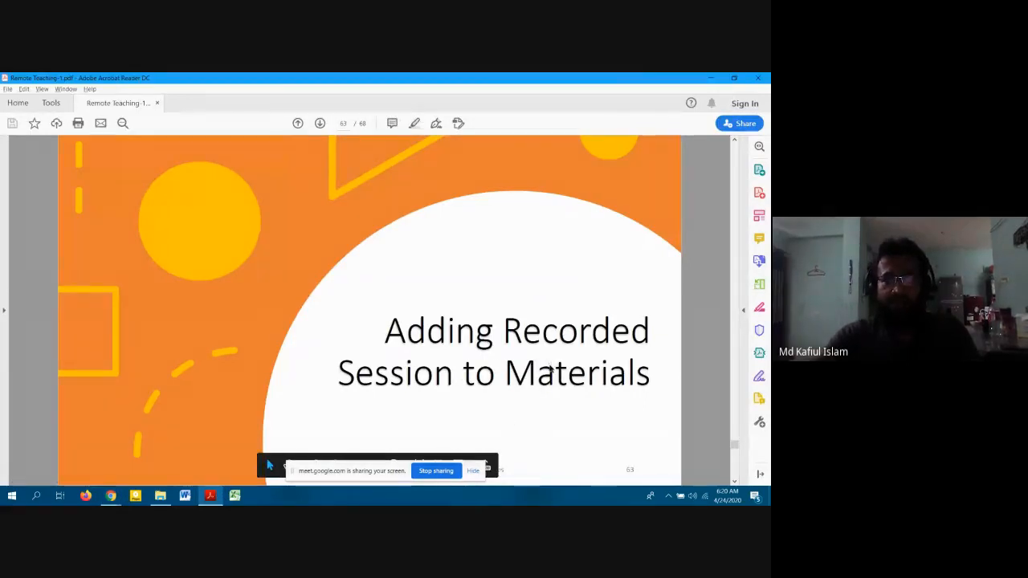
Page through slides 64–67 on adding recordings, then return to the demorecording Meet call.
scroll(550, 369, down, 1)
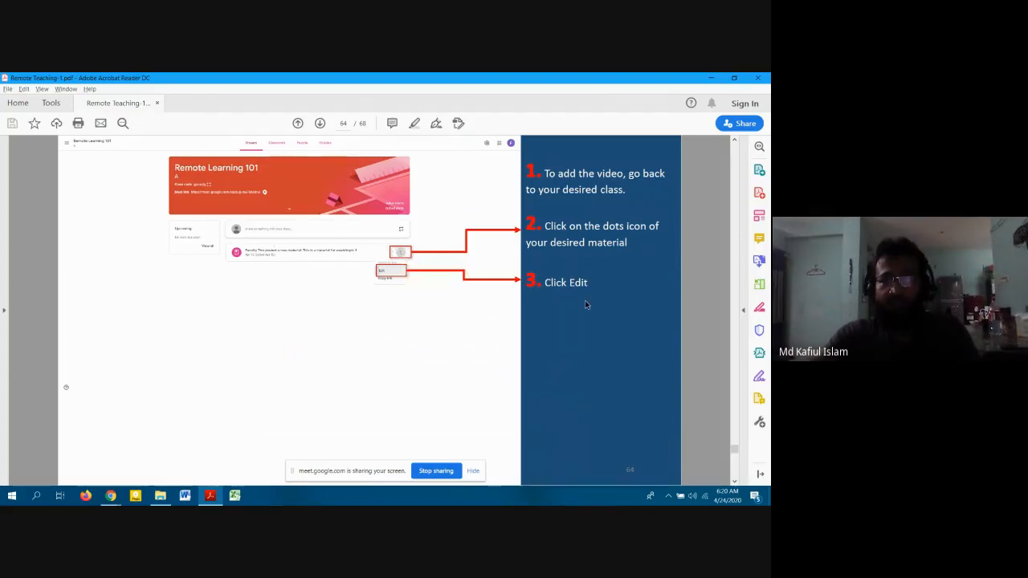
scroll(587, 304, down, 1)
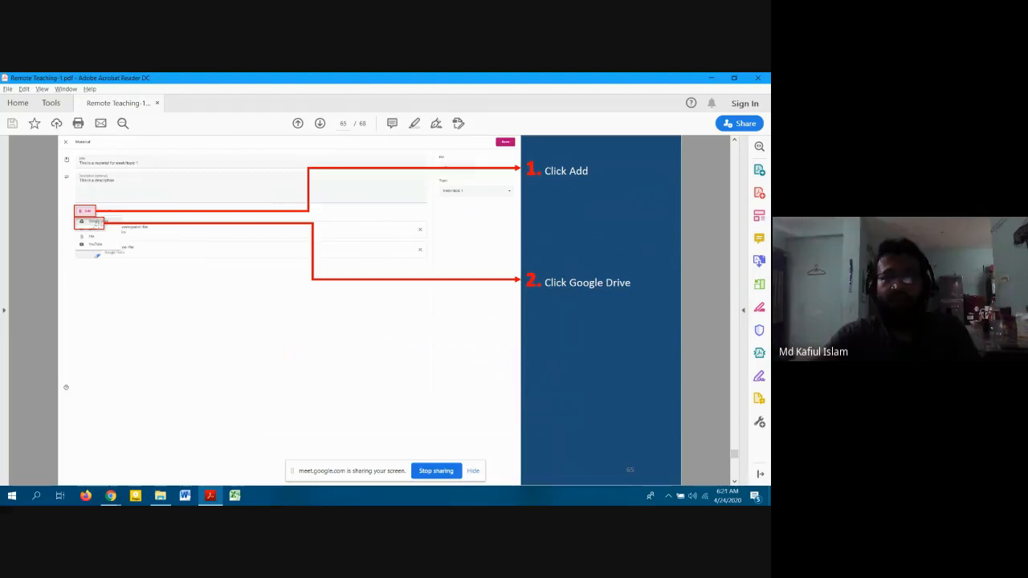
scroll(589, 302, down, 1)
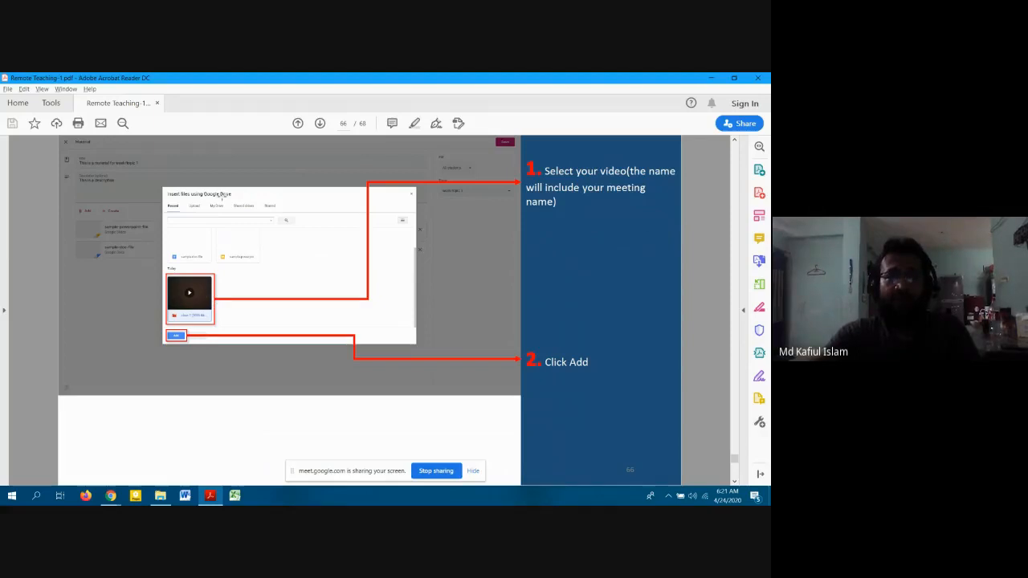
scroll(256, 320, down, 1)
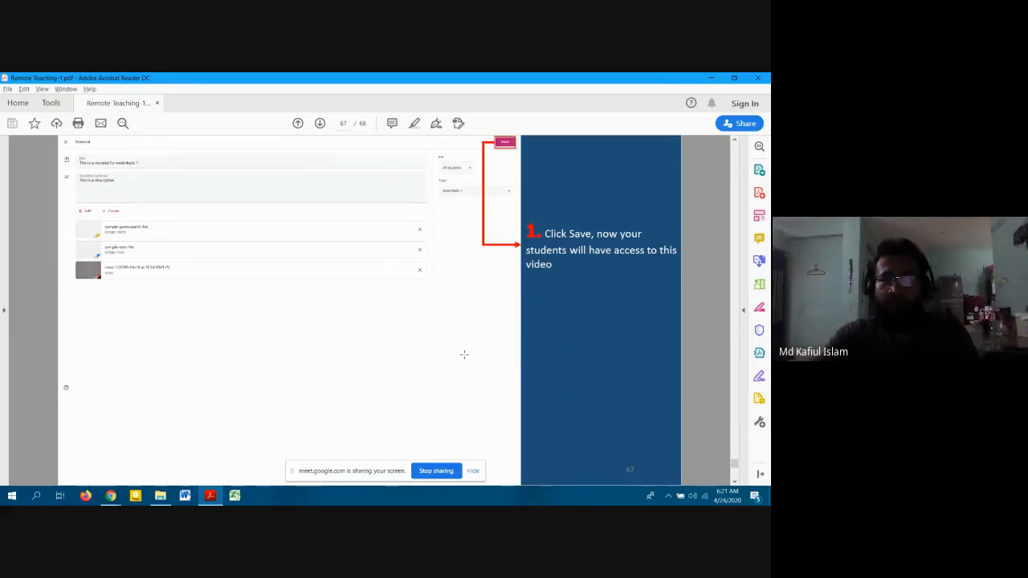
scroll(464, 354, down, 1)
scroll(161, 277, up, 1)
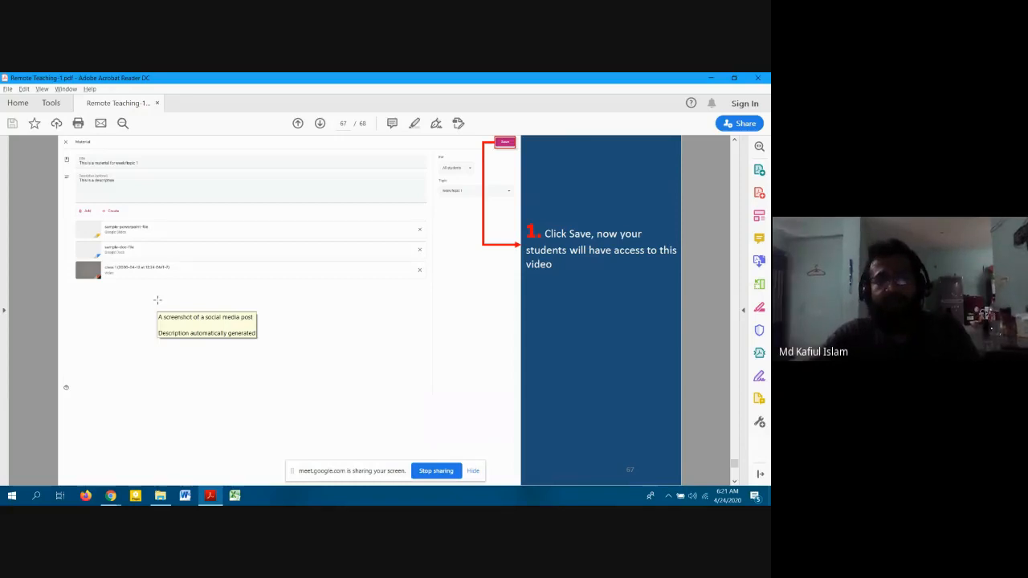
key(alt+Tab)
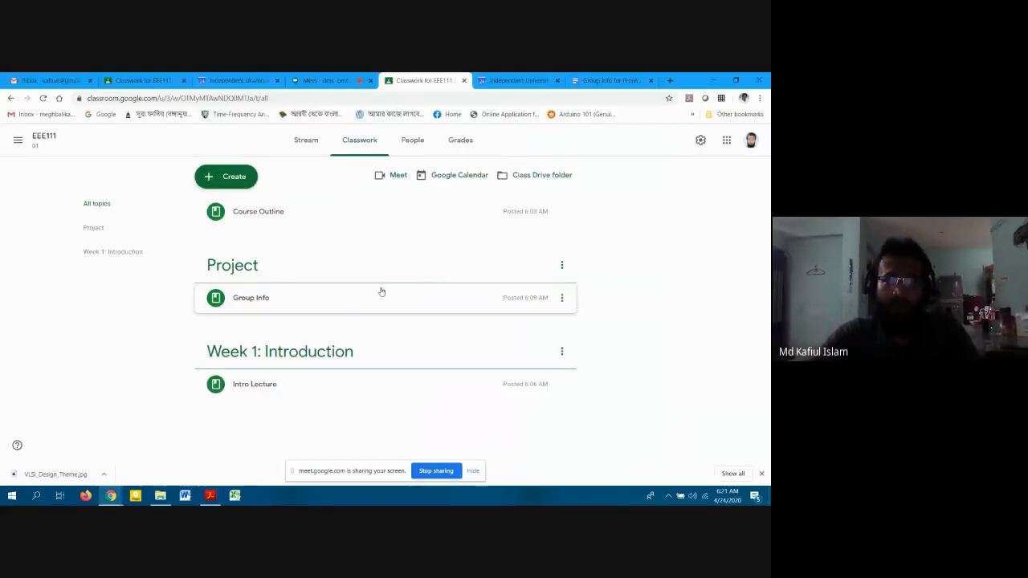
click(322, 80)
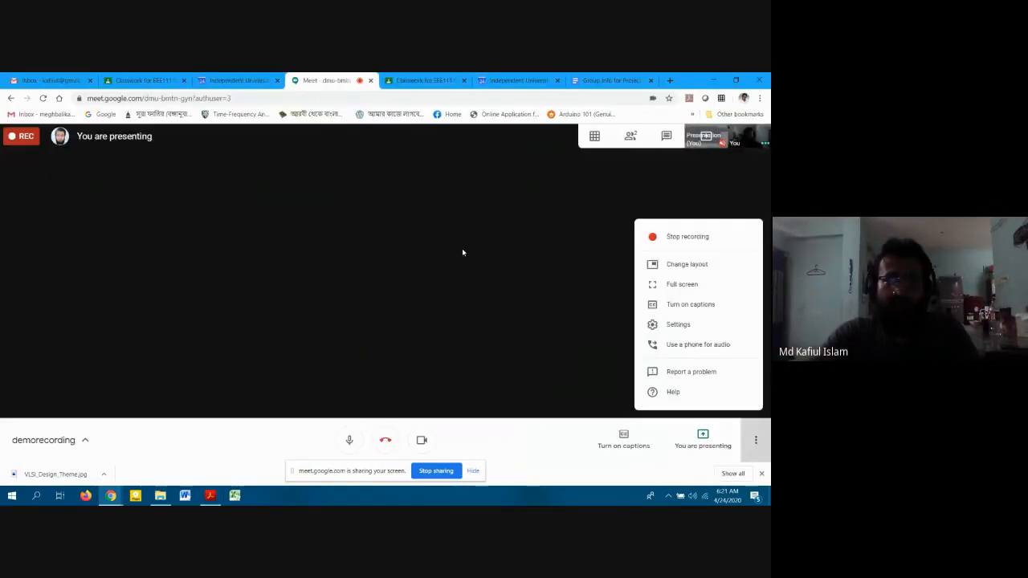